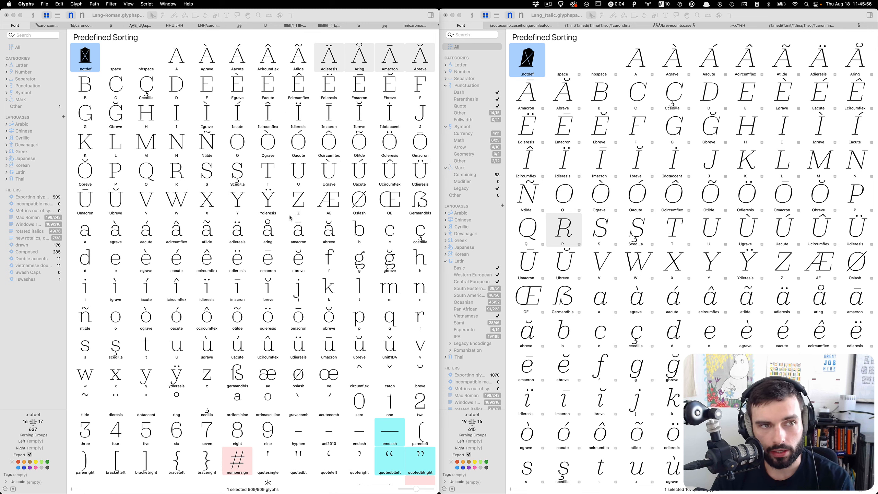
# Switch both the Lang-Roman and Lang_Italic fonts from the thin master to the heavy black master.
pyautogui.click(769, 15)
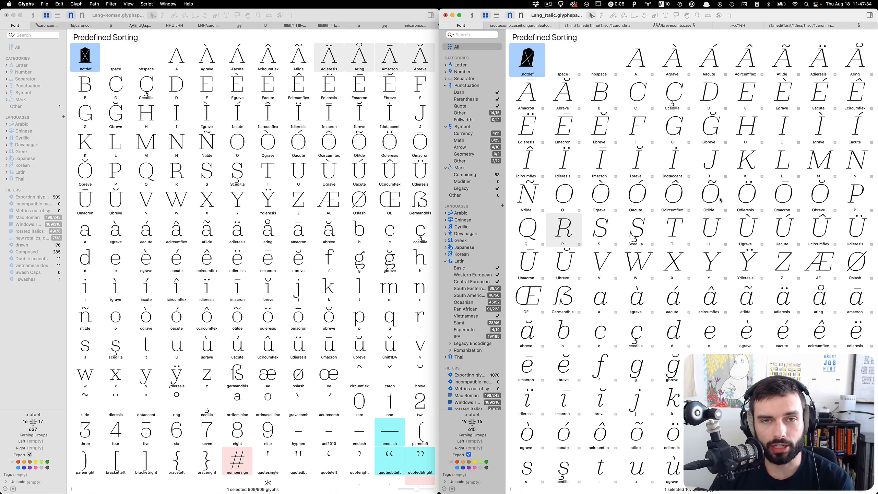
pyautogui.click(82, 15)
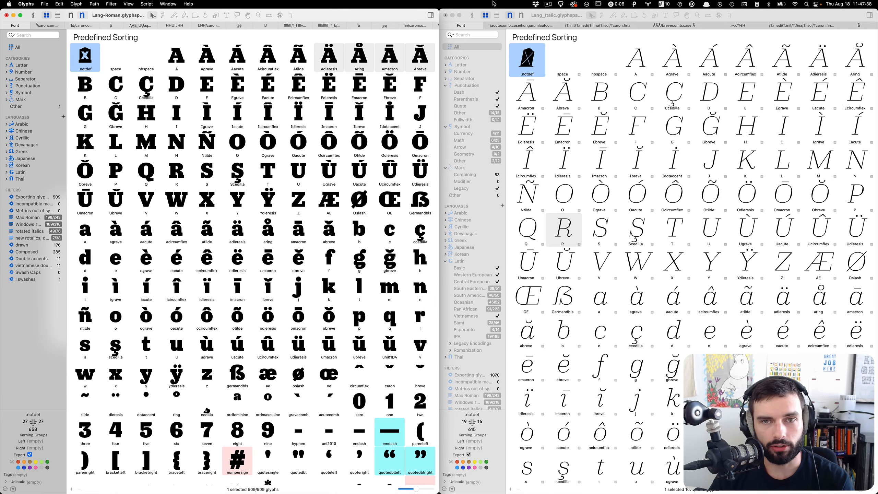
pyautogui.click(519, 15)
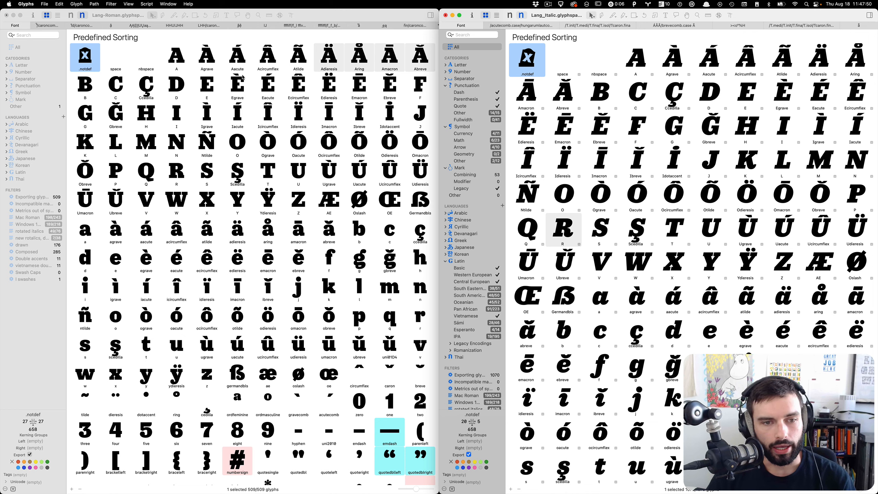
# Set the sample text "Lang is" and "a font!" on two lines in a new edit view of the Roman font at 191 pt.
pyautogui.doubleClick(192, 54)
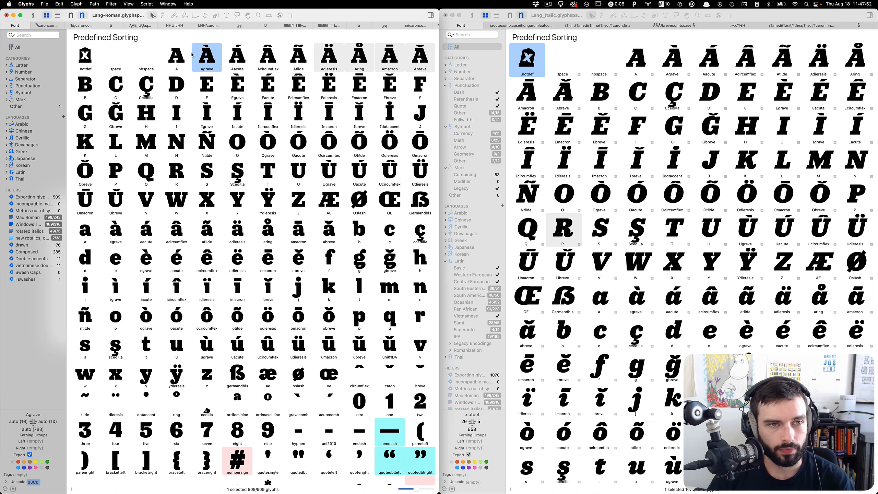
pyautogui.scroll(-5, 294, 208)
pyautogui.press('t')
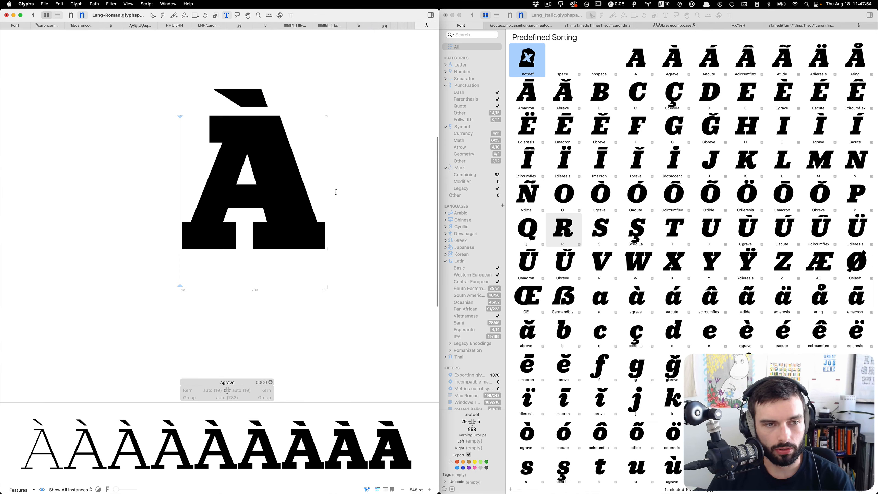
pyautogui.scroll(-3, 335, 193)
pyautogui.press('super+a')
pyautogui.write('La')
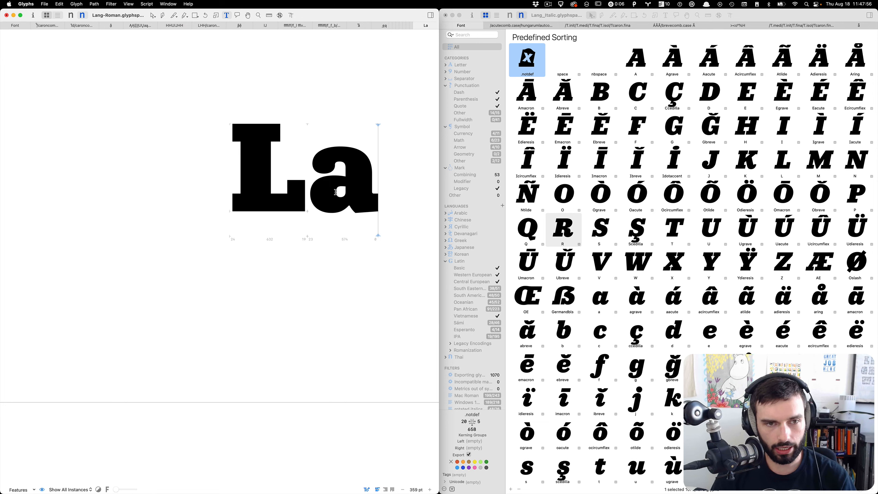
pyautogui.write('ng is')
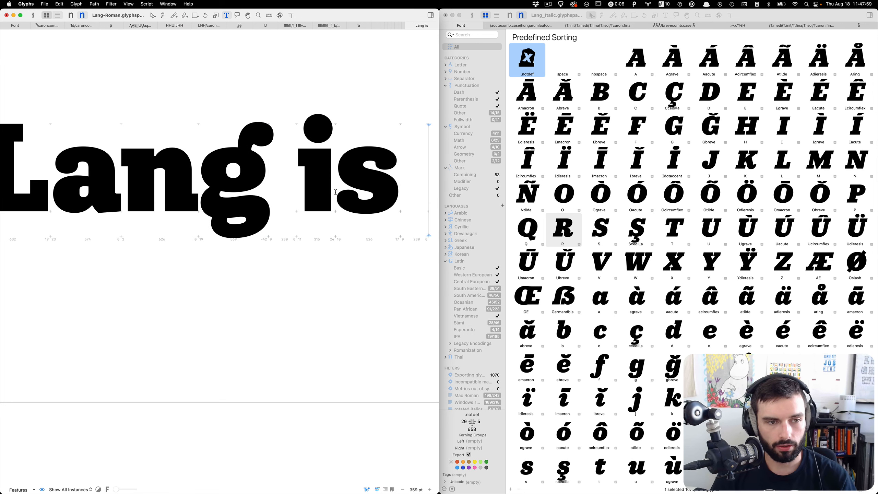
pyautogui.press('Return')
pyautogui.write('a font')
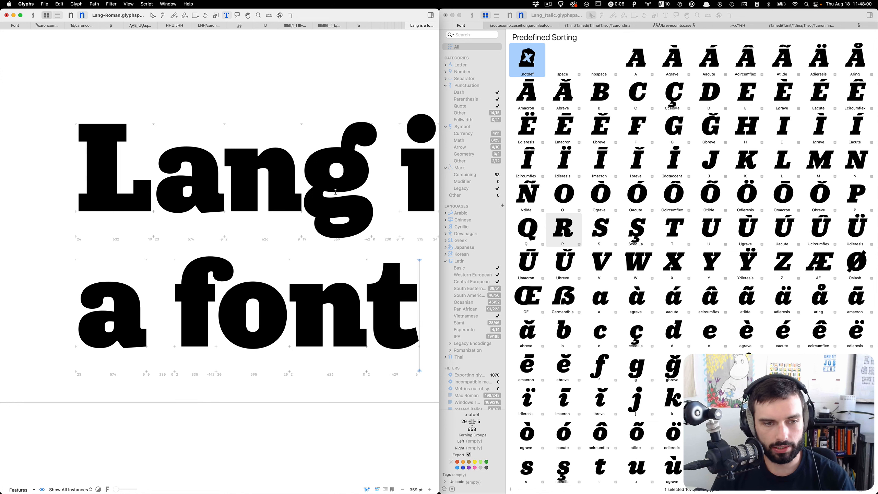
pyautogui.write('!')
pyautogui.press('super+minus')
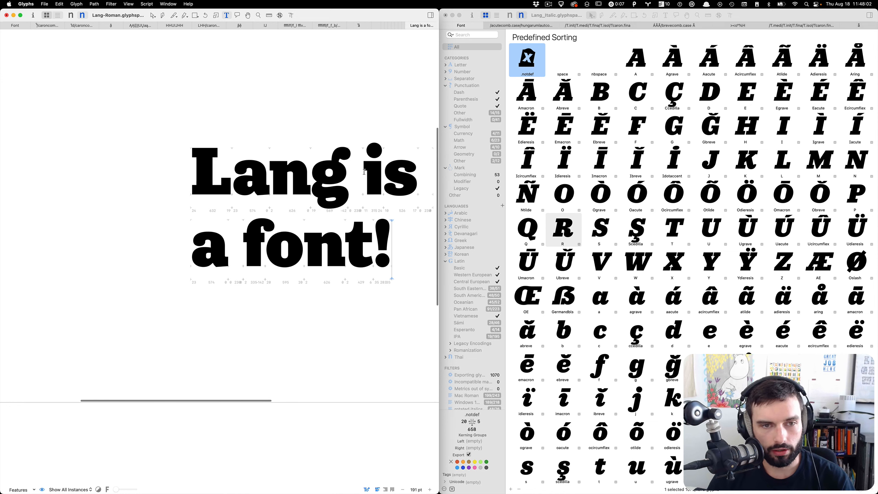
# Set the sample text "Lang is" and "a font" on two lines in a new edit view of the Italic font, fully in view.
pyautogui.doubleClick(635, 58)
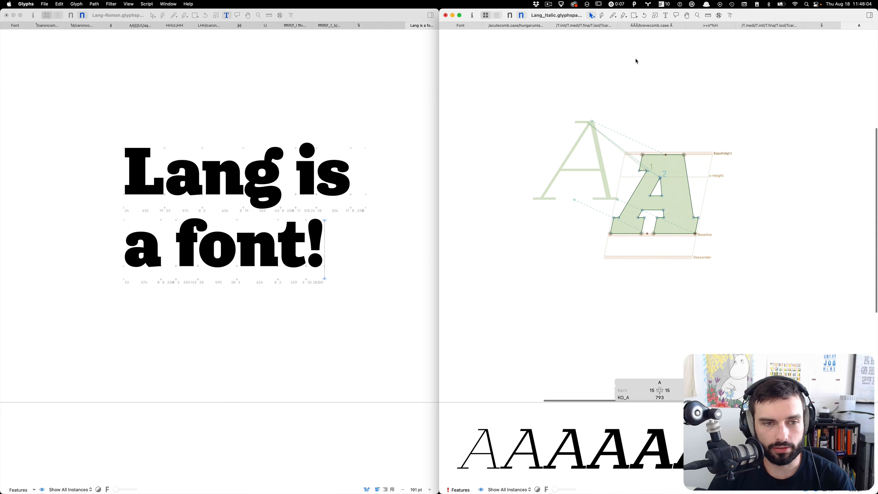
pyautogui.press('t')
pyautogui.click(723, 212)
pyautogui.press('BackSpace')
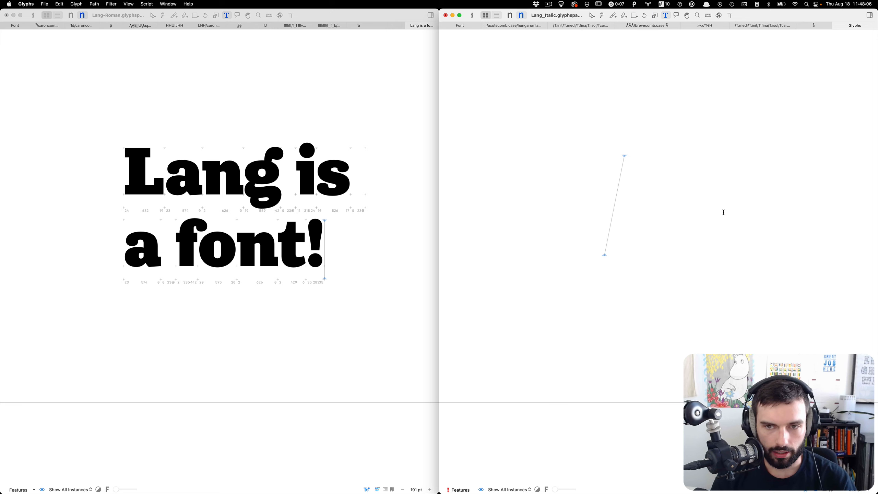
pyautogui.write('Lang')
pyautogui.write('is')
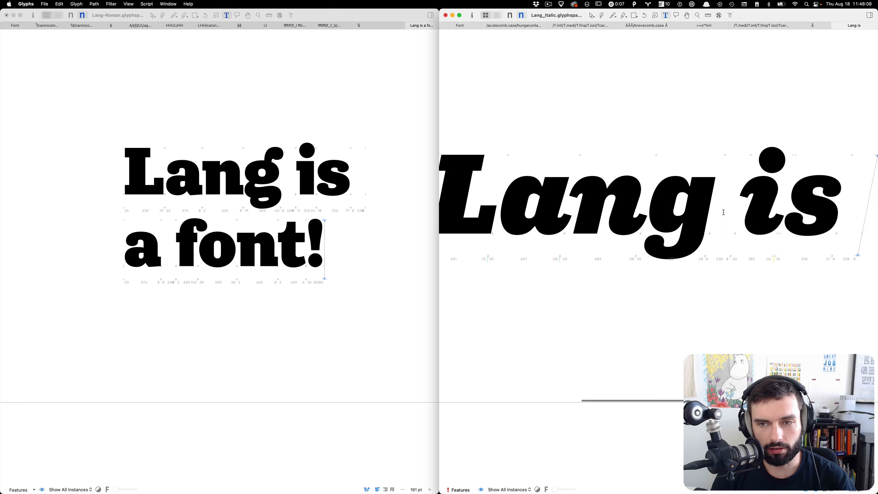
pyautogui.press('Return')
pyautogui.write('a font')
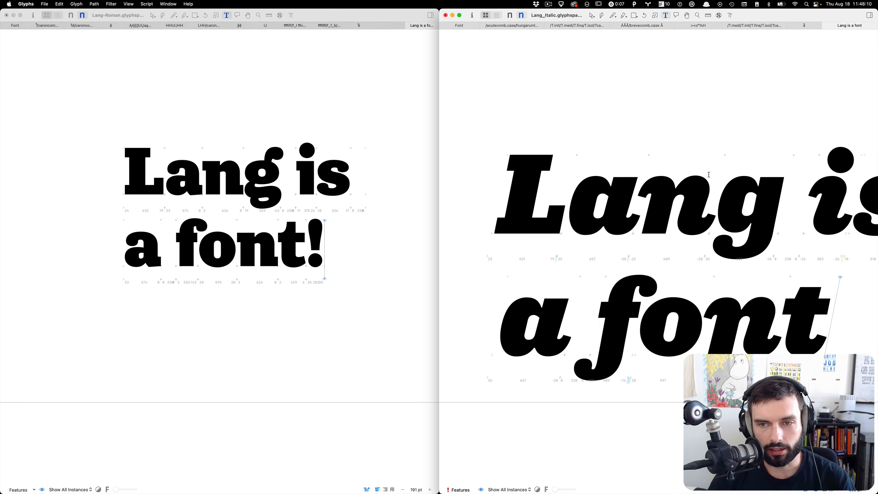
pyautogui.scroll(-5, 722, 207)
pyautogui.scroll(5, 717, 170)
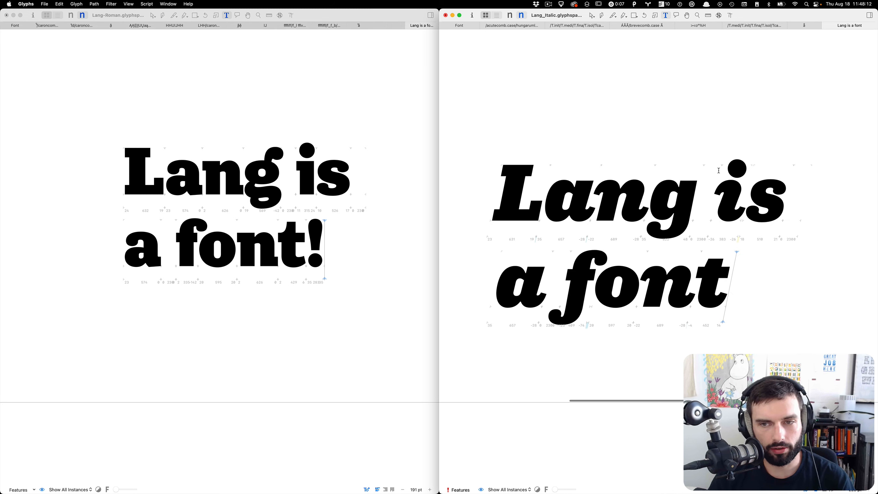
pyautogui.scroll(1, 718, 170)
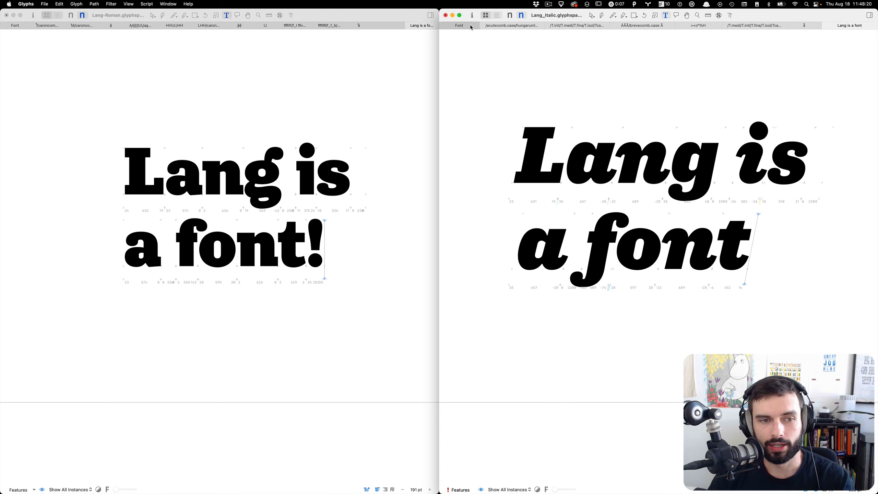
# Return both the Roman and the Italic font to their glyph overviews.
pyautogui.click(124, 50)
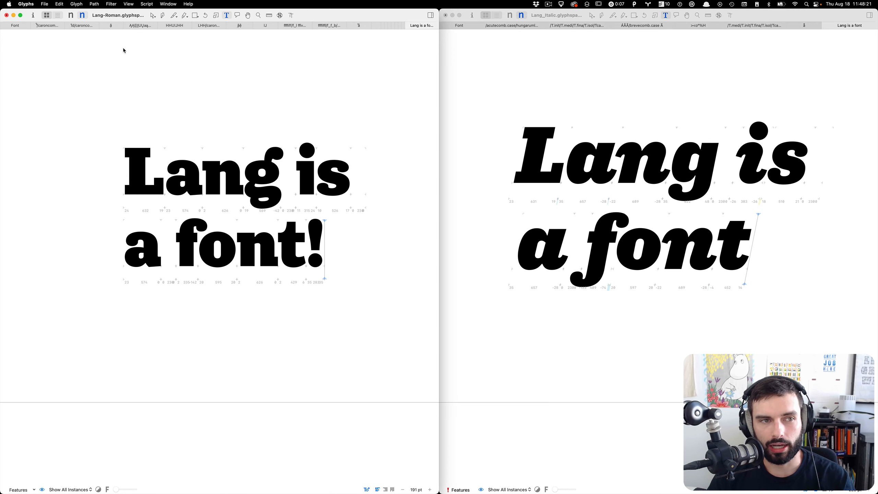
pyautogui.click(18, 28)
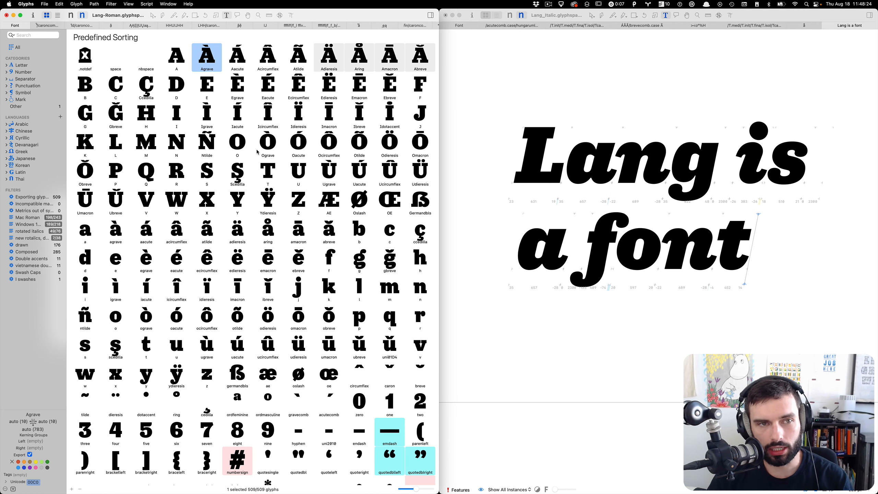
pyautogui.click(466, 33)
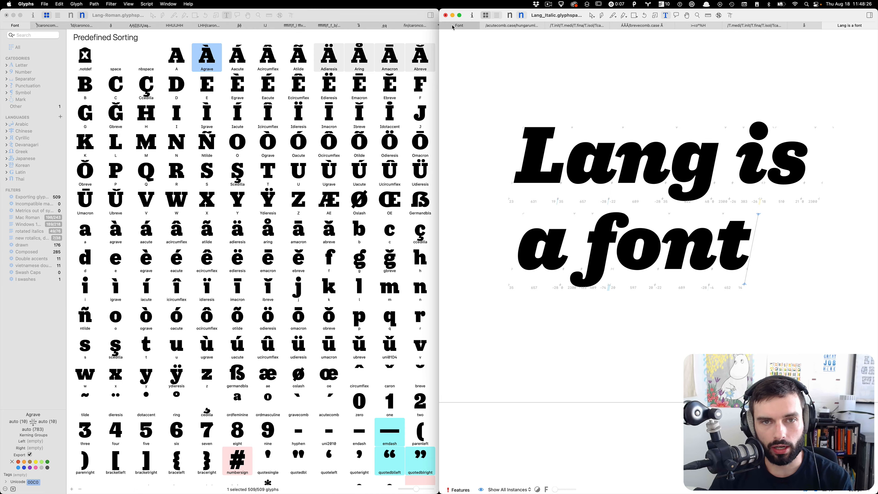
pyautogui.click(453, 27)
# Examine the Italic font's glyph overview, including the init, medi, fina and isol alternates and the accented Latin letters.
pyautogui.scroll(-20, 740, 168)
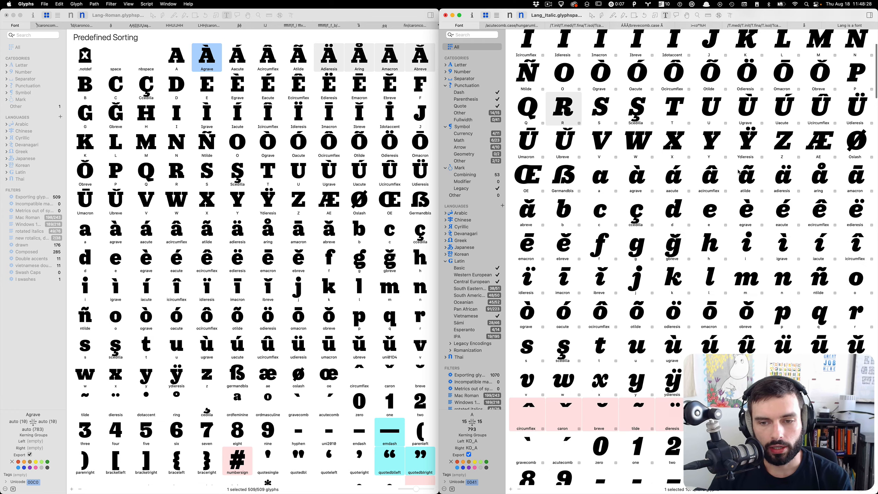
pyautogui.scroll(-5, 737, 173)
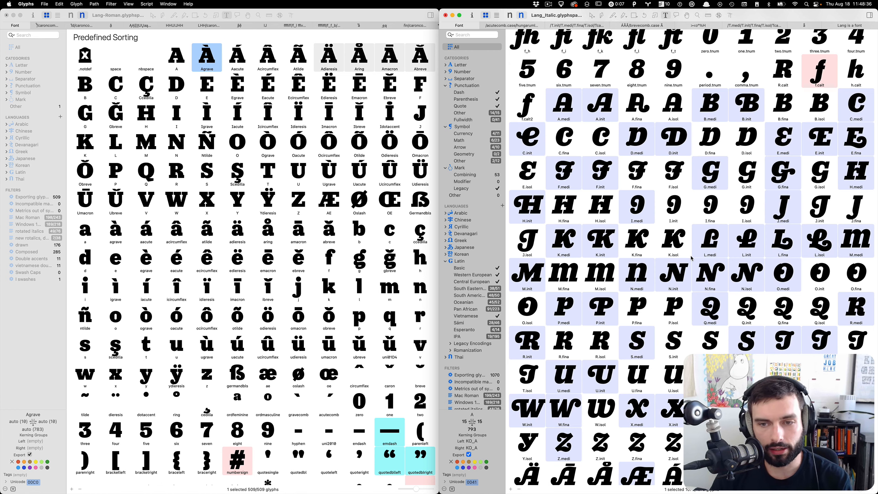
pyautogui.scroll(-20, 688, 254)
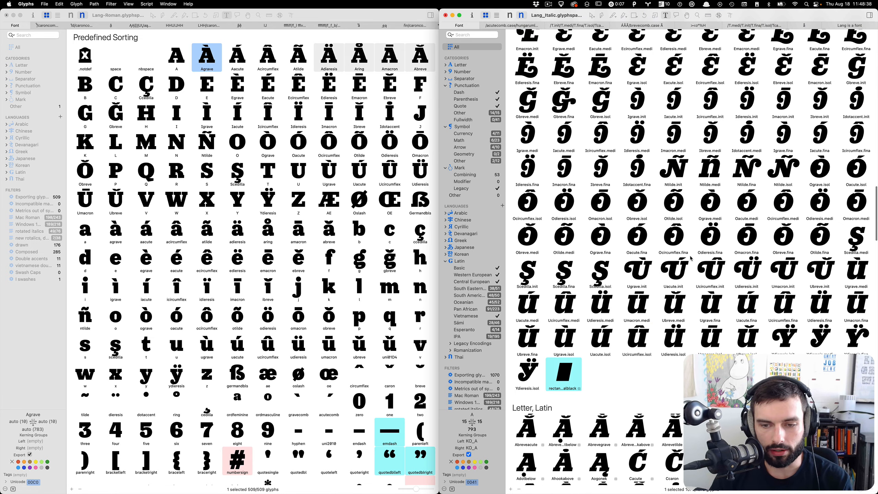
pyautogui.scroll(-10, 690, 257)
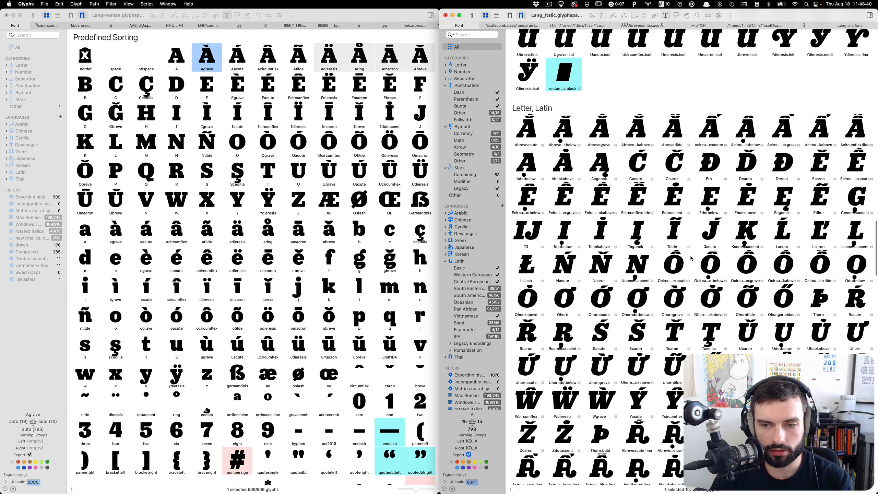
pyautogui.scroll(-3, 690, 258)
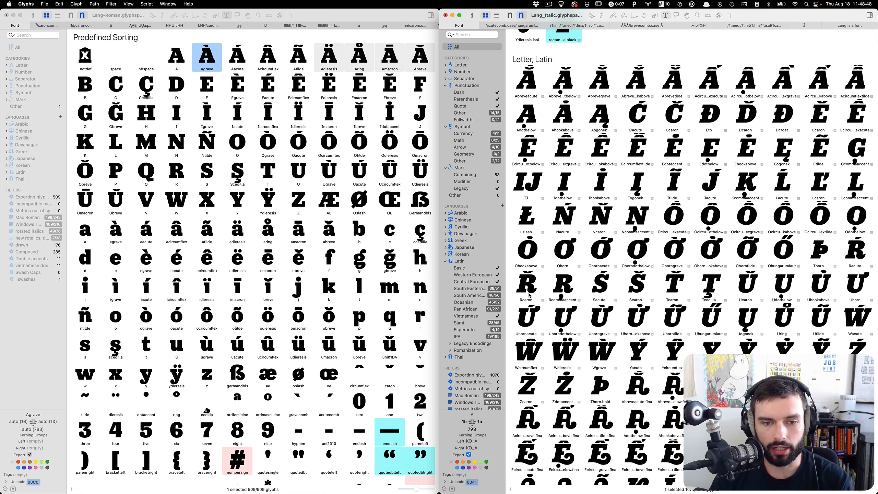
pyautogui.scroll(-5, 714, 183)
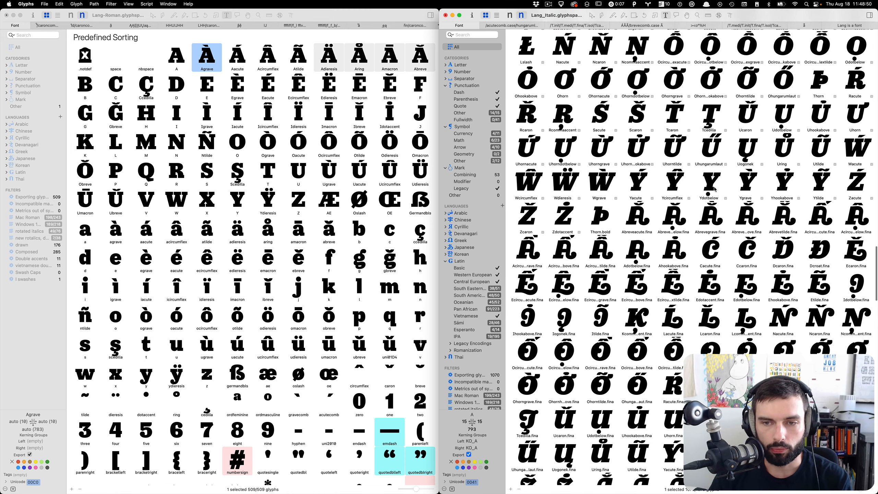
pyautogui.scroll(-1, 715, 189)
pyautogui.scroll(-10, 772, 182)
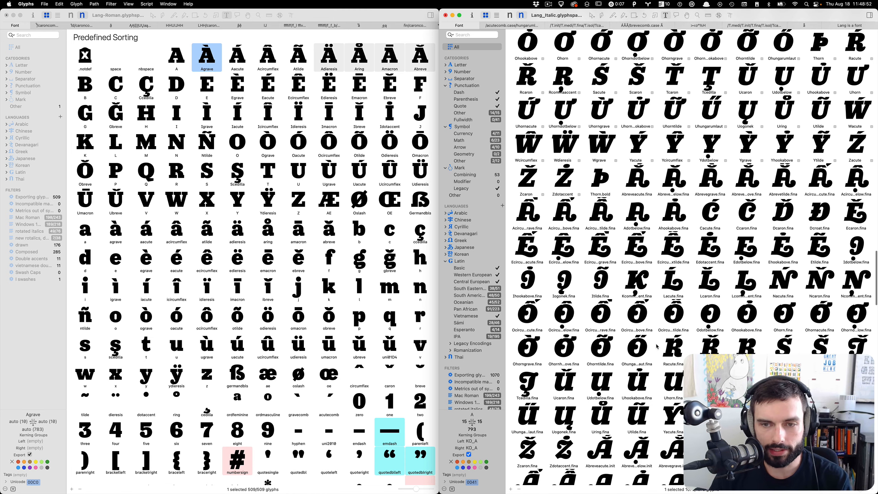
pyautogui.scroll(11, 659, 344)
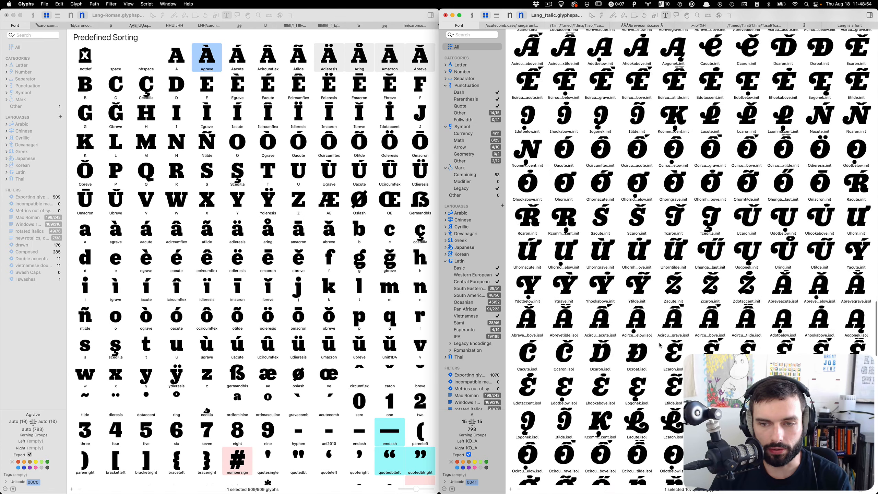
pyautogui.scroll(-10, 664, 342)
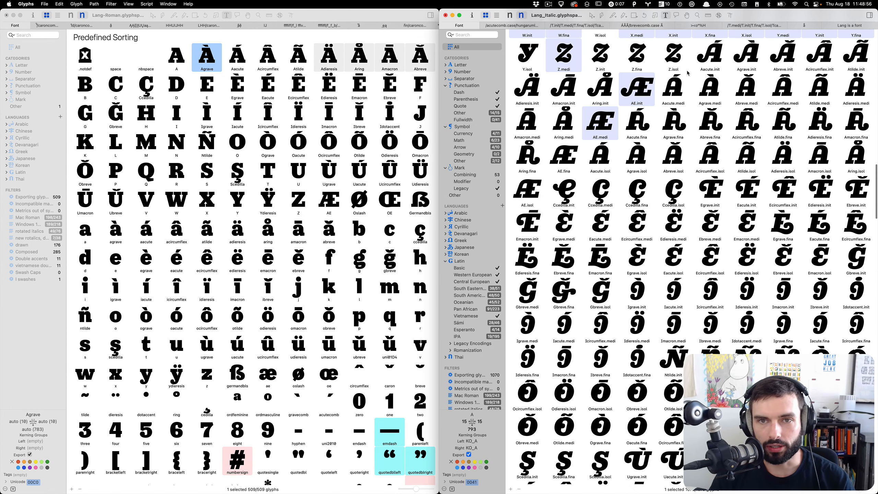
# Set the sample text "SWASH" and "CAPS!" on two lines in a new edit view of the Italic font.
pyautogui.press('super+t')
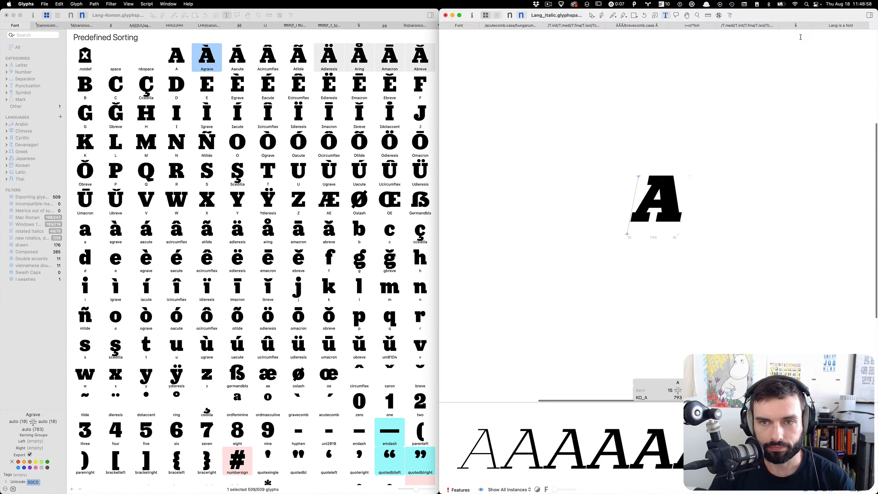
pyautogui.press('BackSpace')
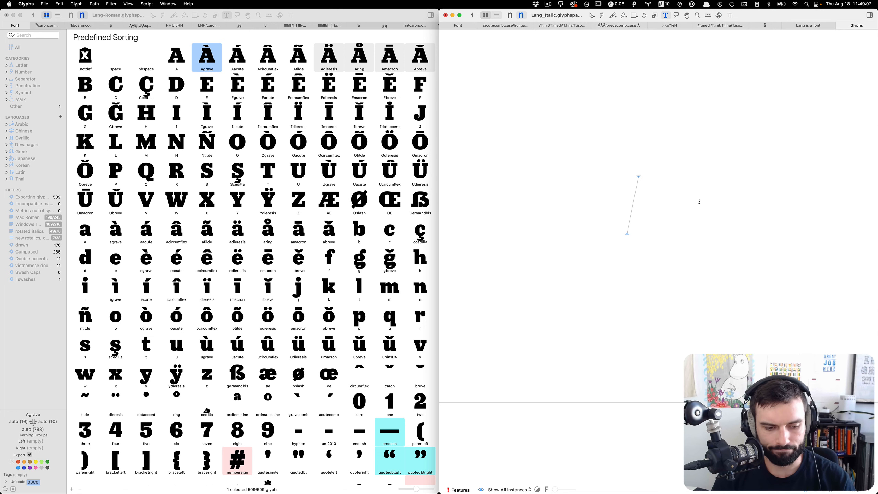
pyautogui.write('SWASH')
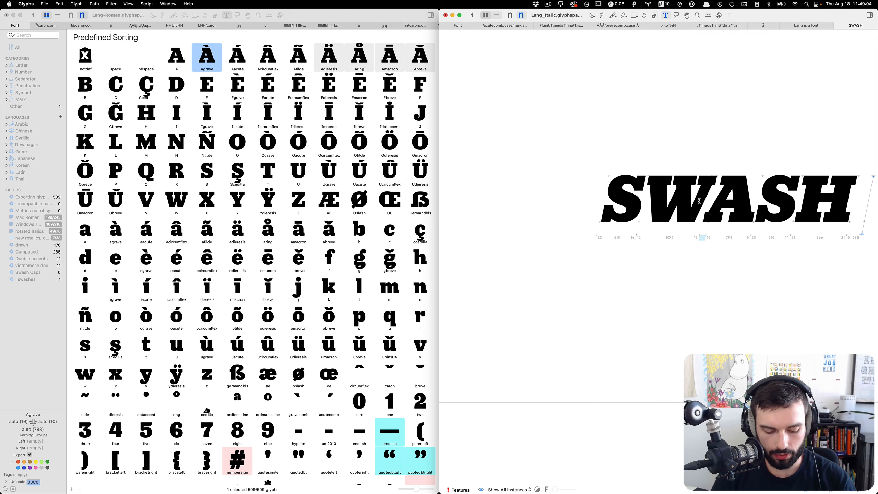
pyautogui.press('Return')
pyautogui.write('CAPS!')
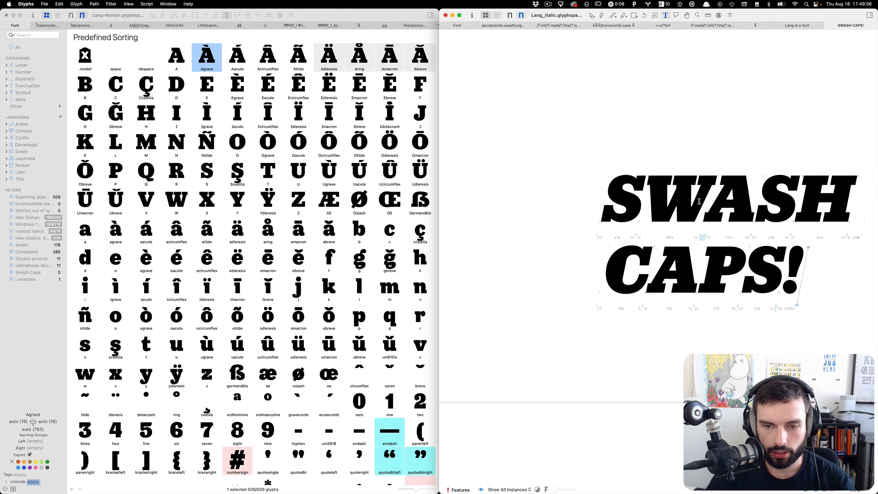
# Show the Italic font's OpenType features in Font Info and move that window clear of the upper part of the sample text's view.
pyautogui.click(459, 489)
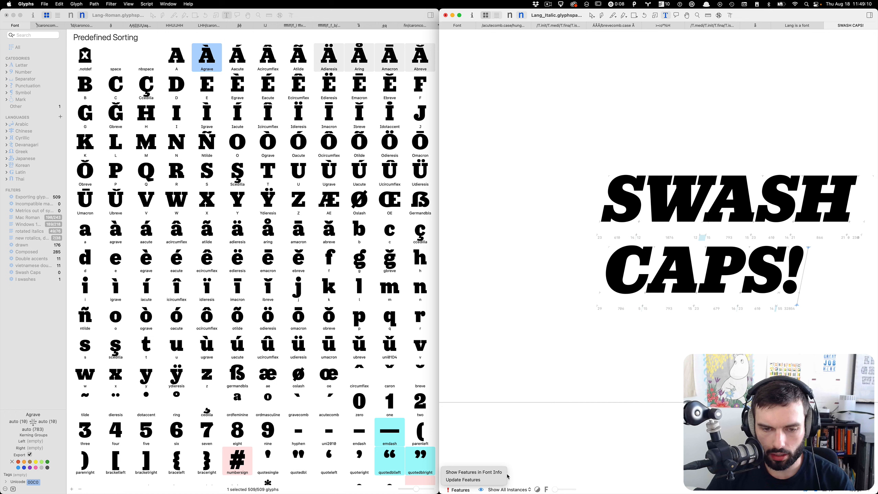
pyautogui.click(523, 479)
pyautogui.click(469, 490)
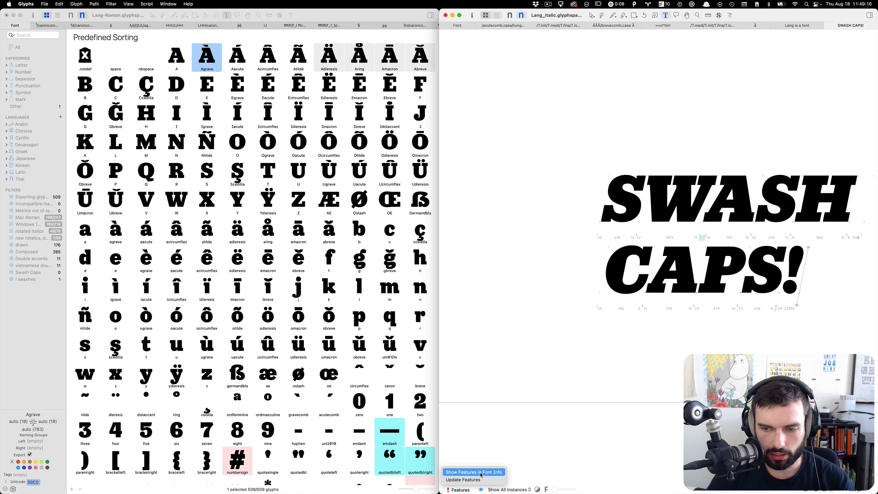
pyautogui.click(473, 472)
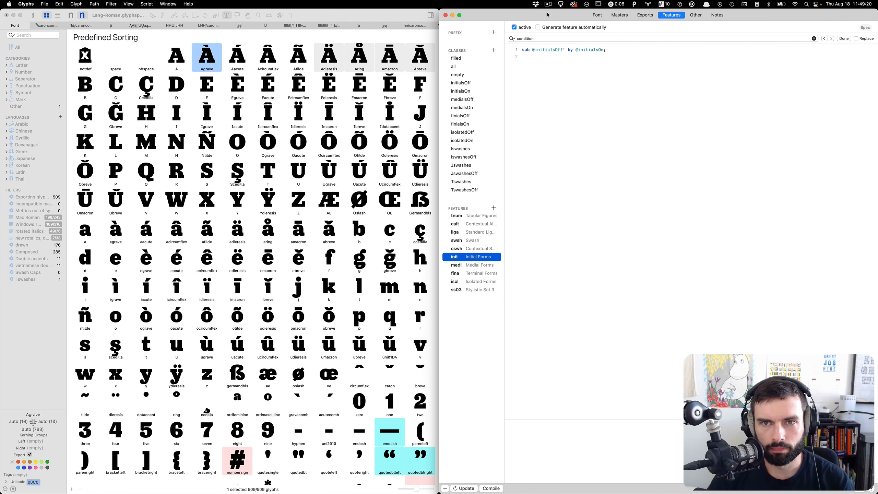
pyautogui.moveTo(493, 15); pyautogui.dragTo(427, 134)
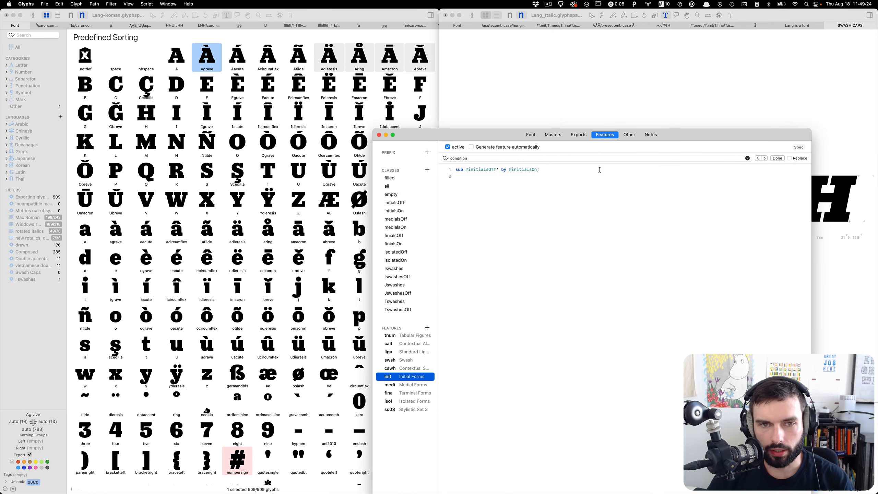
# Update the Italic font's OpenType features and open the code line at fault in the ccmp feature.
pyautogui.click(379, 134)
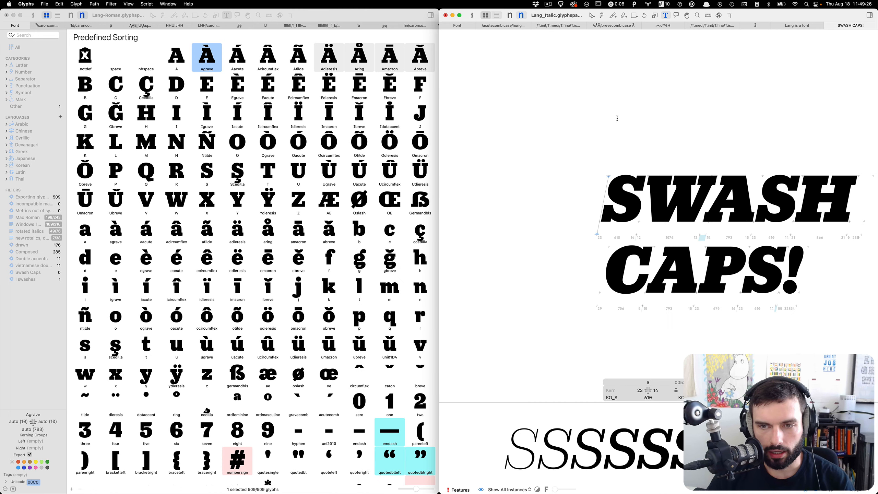
pyautogui.hscroll(3, 622, 119)
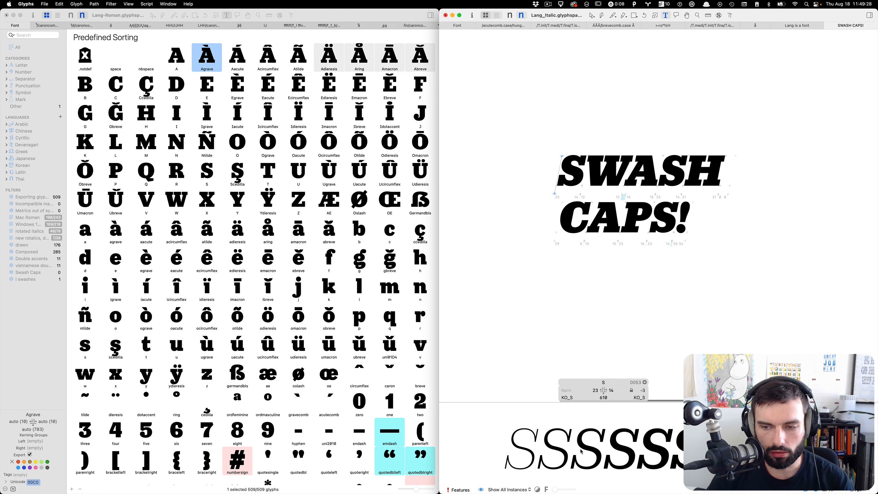
pyautogui.click(471, 490)
pyautogui.click(465, 472)
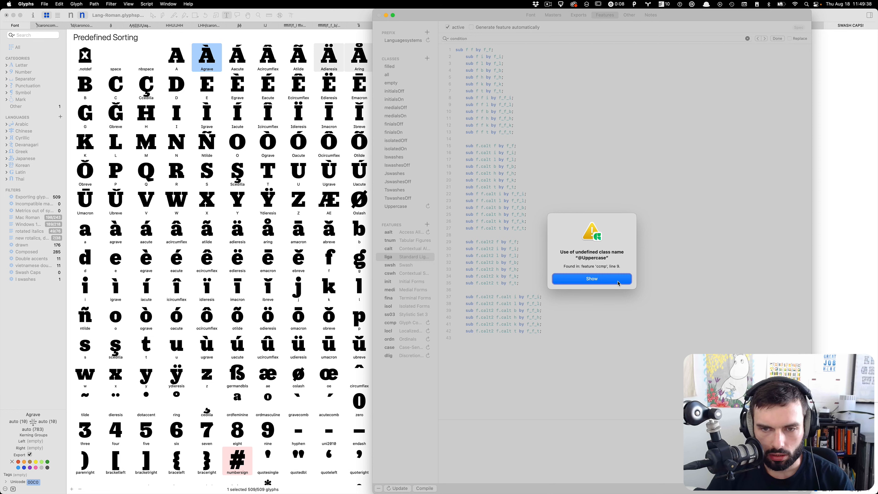
pyautogui.click(618, 284)
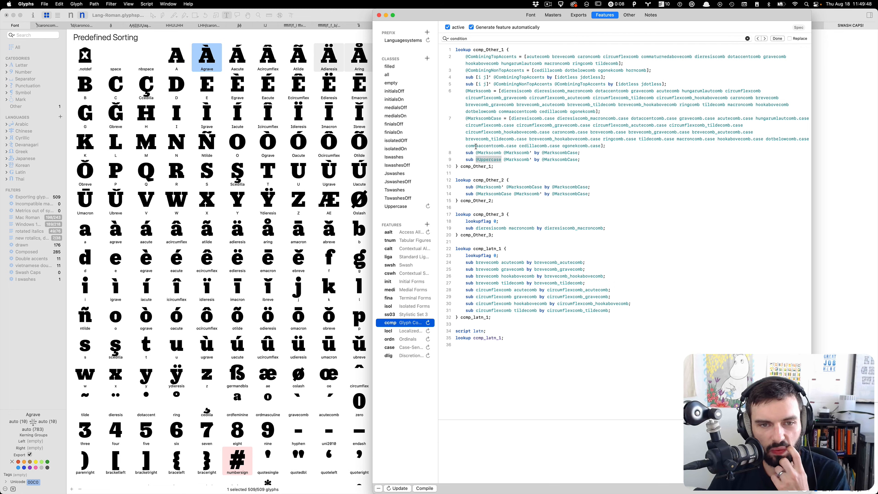
# Regenerate the Uppercase class of the Italic font and return to the SWASH CAPS! sample text.
pyautogui.click(410, 207)
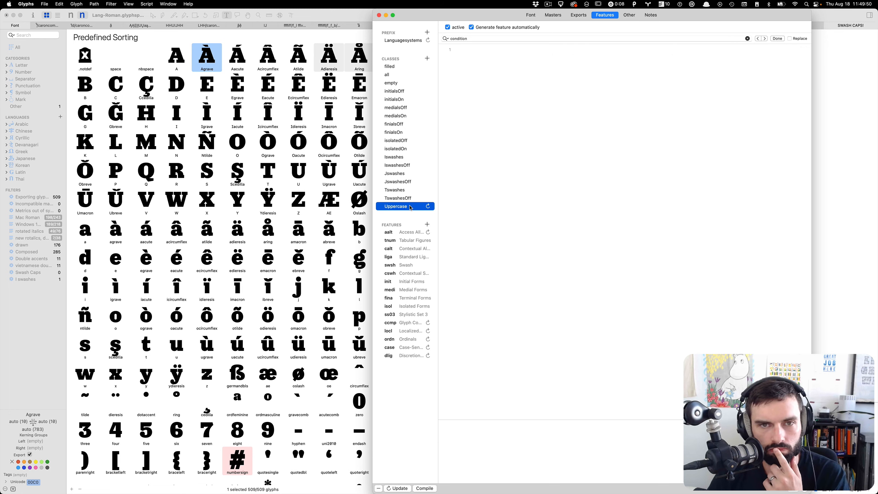
pyautogui.click(430, 207)
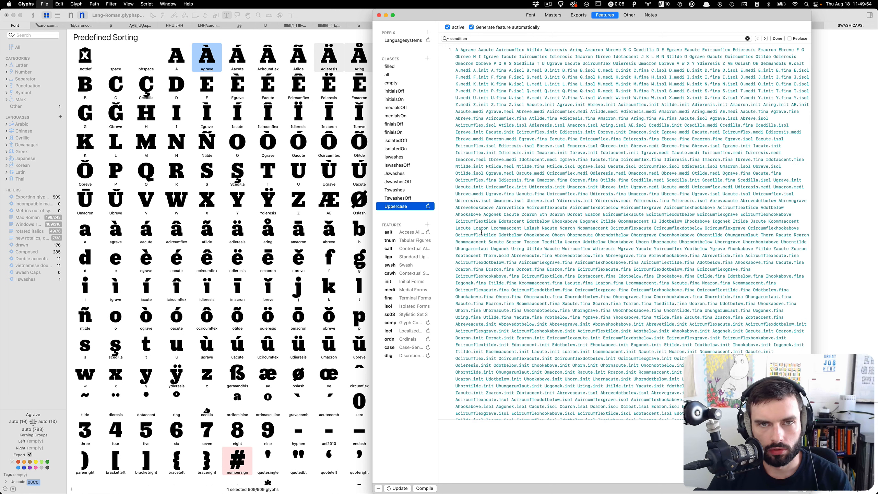
pyautogui.press('super+w')
pyautogui.click(530, 357)
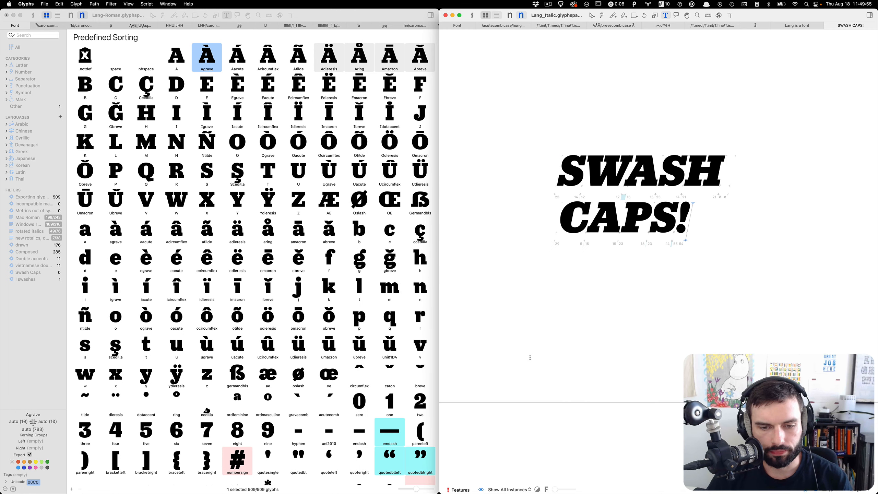
# Examine the Uppercase class and the ccmp feature code in Font Info and close that window.
pyautogui.click(456, 488)
pyautogui.click(471, 473)
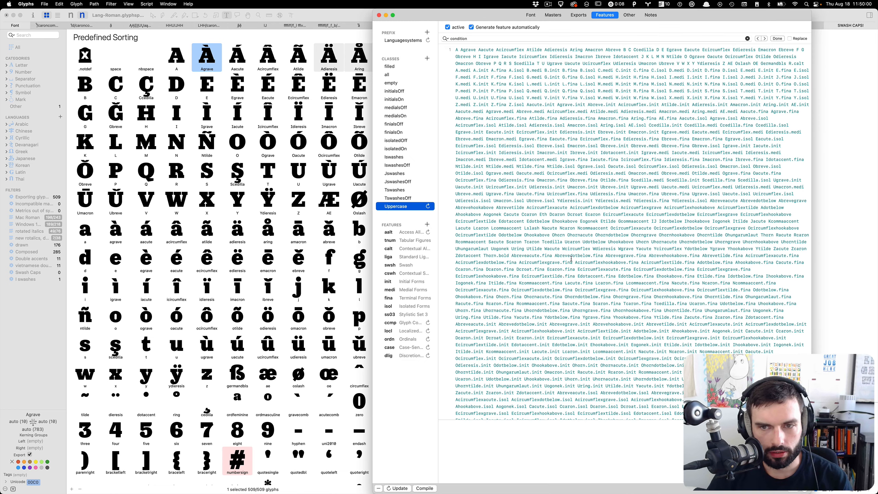
pyautogui.scroll(-10, 453, 326)
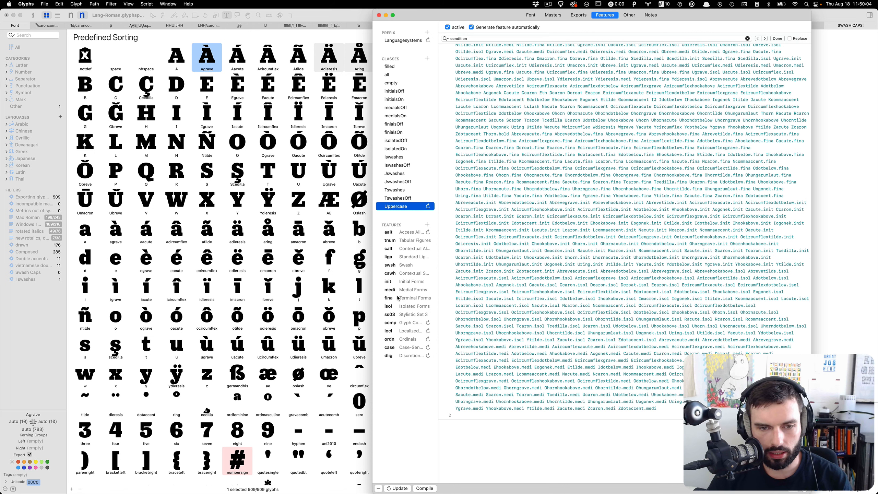
pyautogui.click(392, 323)
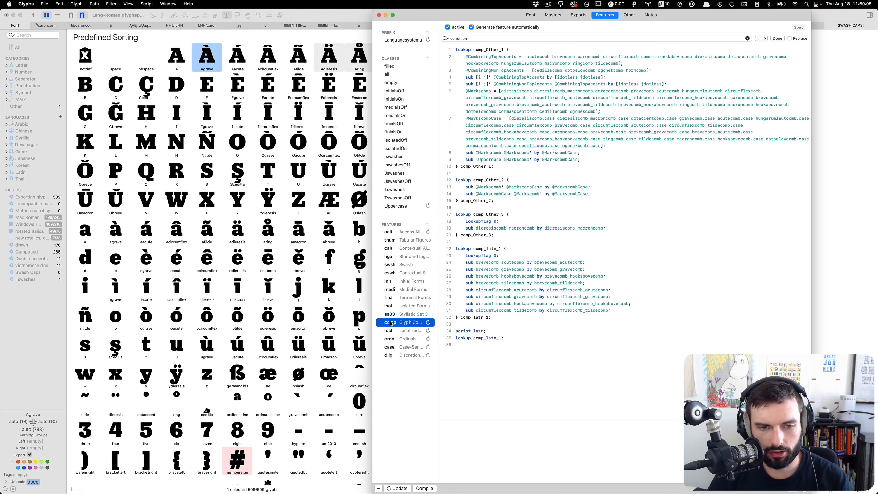
pyautogui.click(735, 230)
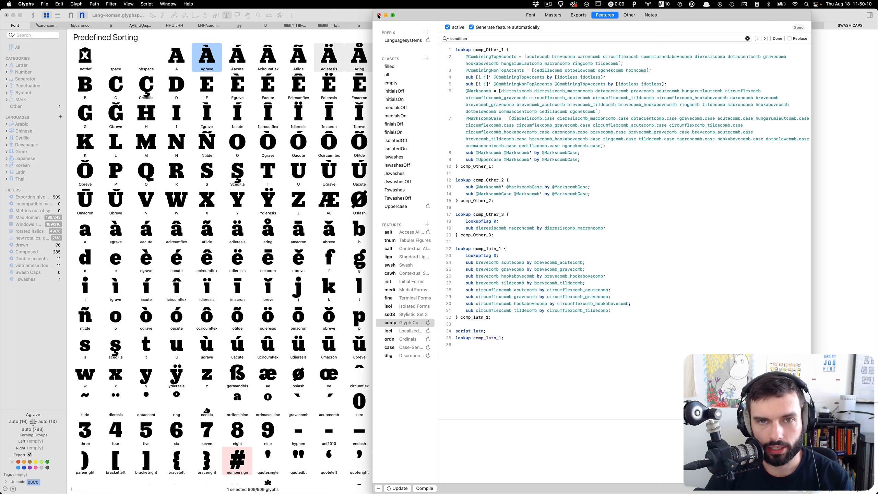
pyautogui.click(379, 16)
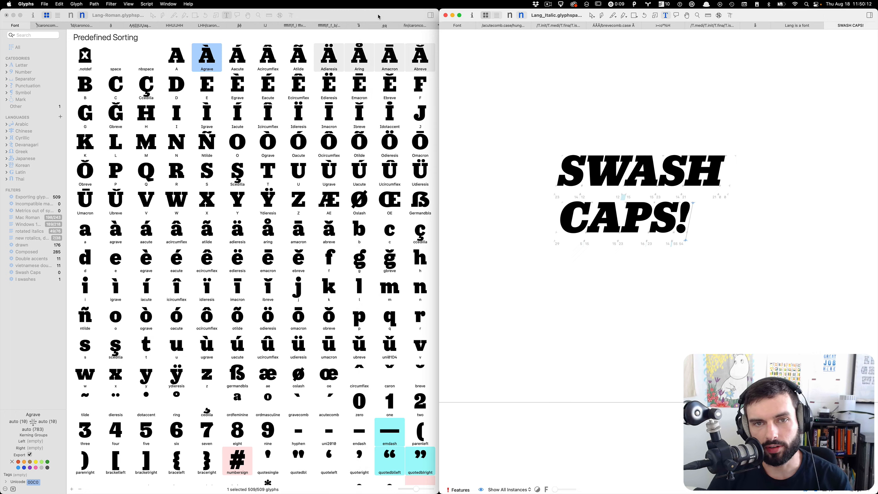
pyautogui.press('super+a')
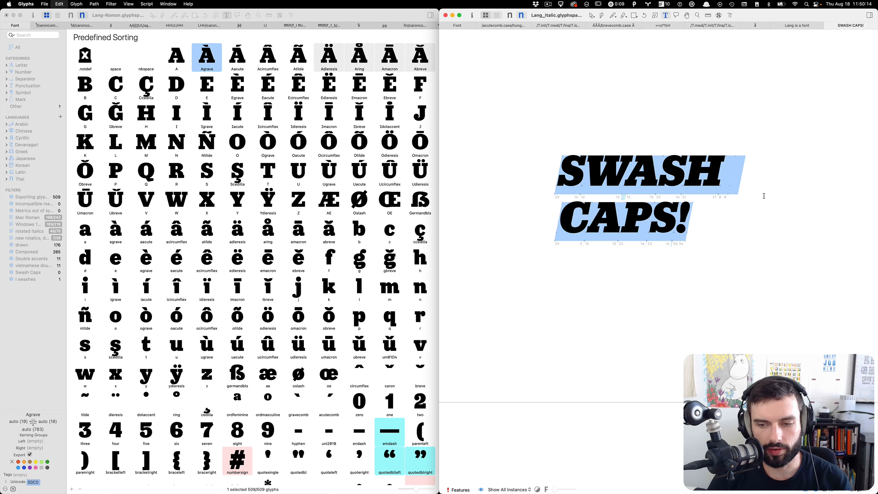
pyautogui.click(519, 491)
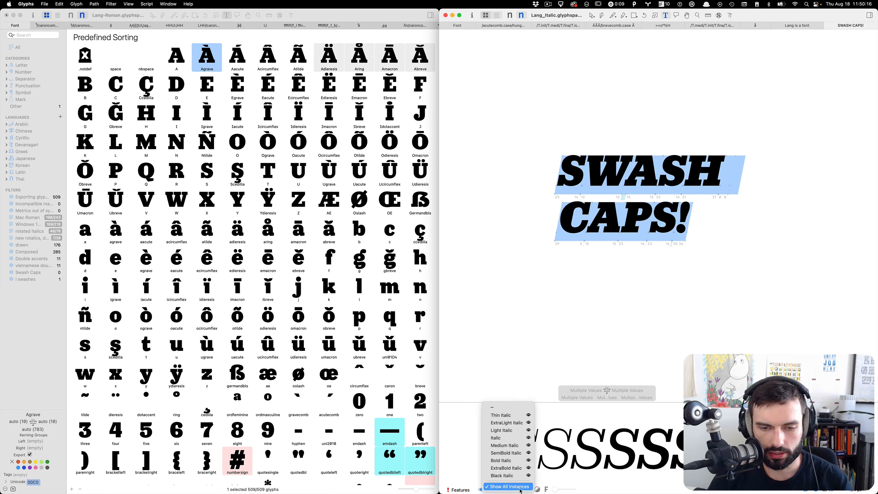
pyautogui.click(508, 489)
pyautogui.click(464, 491)
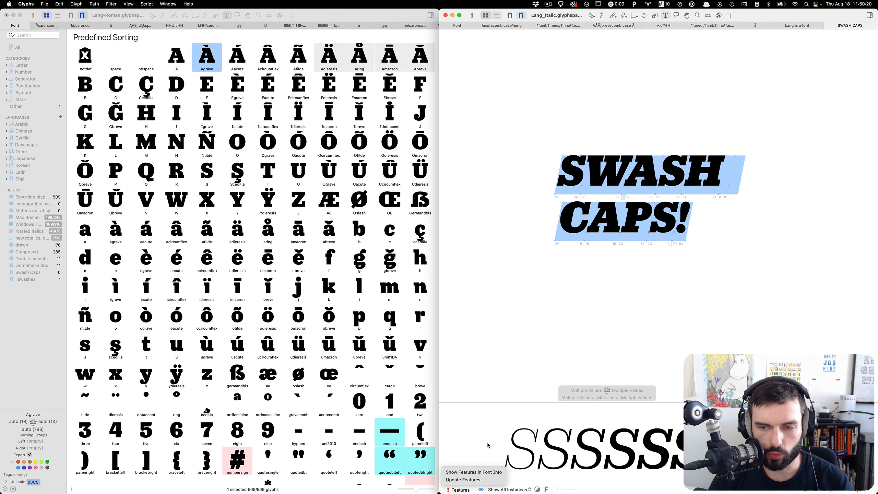
pyautogui.click(829, 313)
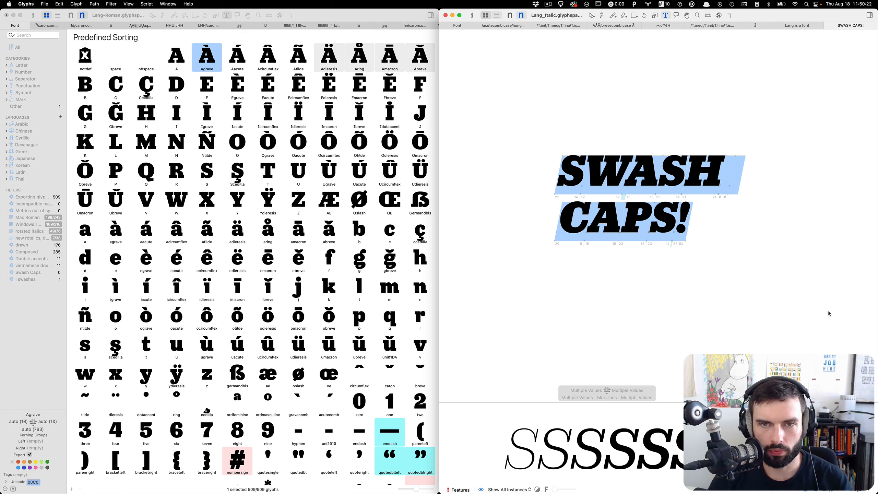
pyautogui.click(457, 27)
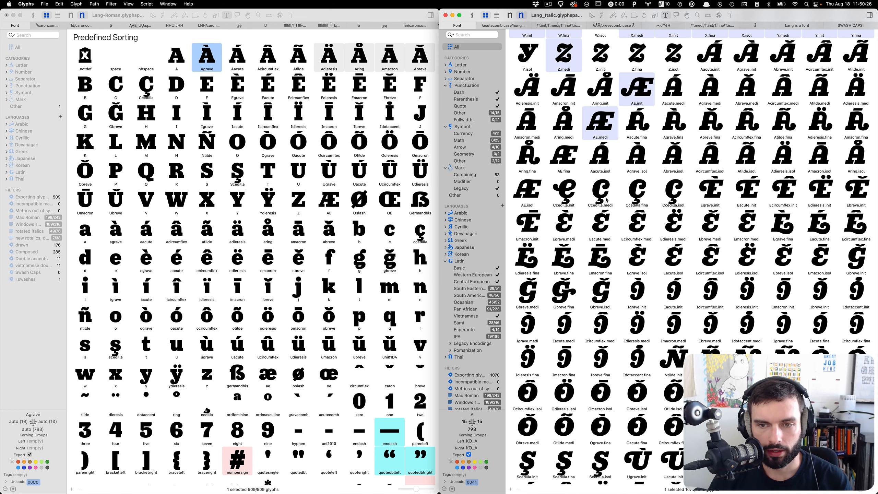
pyautogui.click(861, 26)
# Clear the SWASH CAPS! sample text and insert the glyph S.init in its place.
pyautogui.click(704, 215)
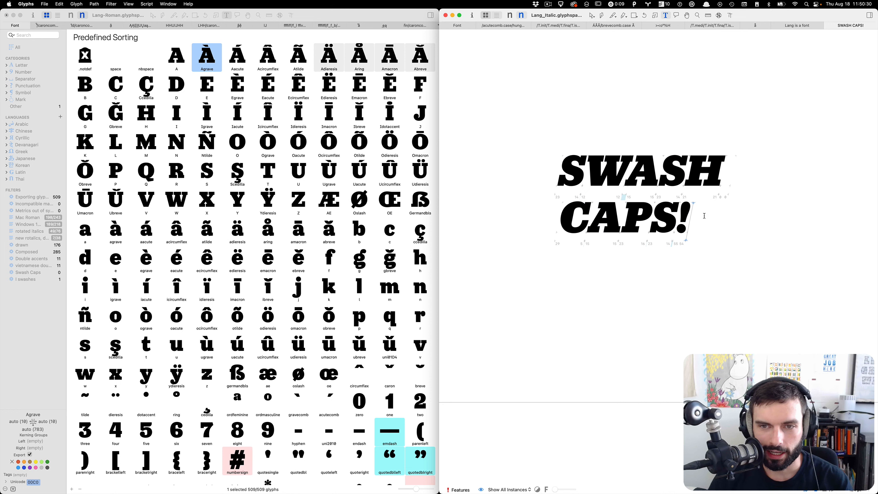
pyautogui.press('super+a')
pyautogui.press('BackSpace')
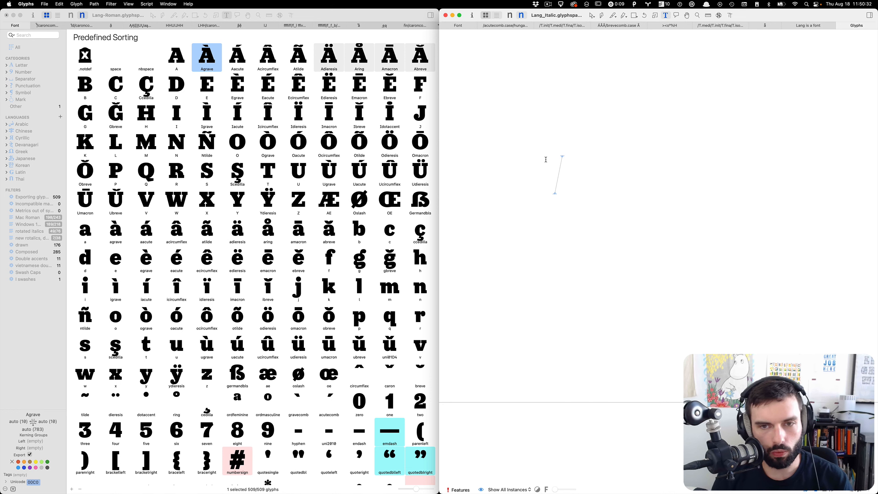
pyautogui.press('super+f')
pyautogui.write('S.')
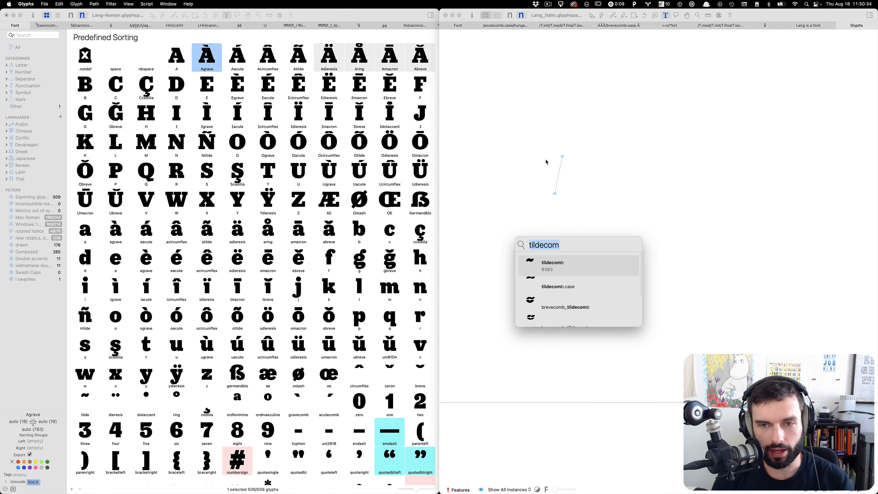
pyautogui.write('in')
pyautogui.press('Return')
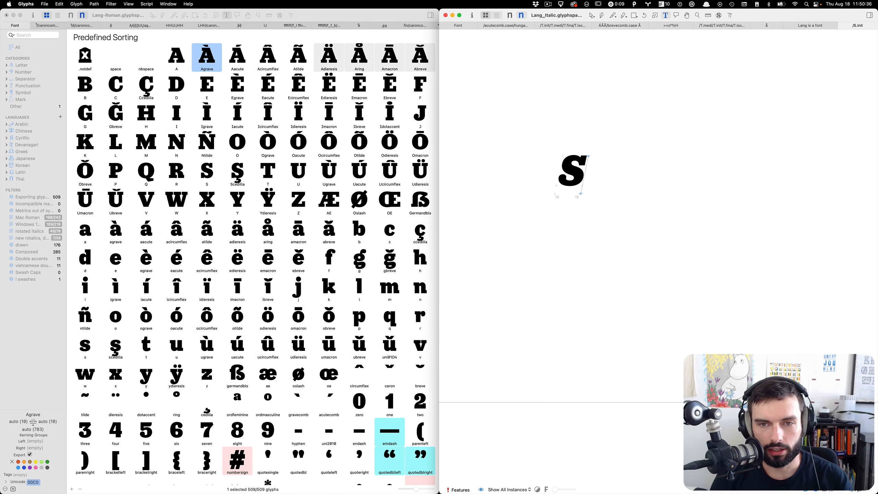
# Insert the glyph A.medi after S.init and delete S.init from the text.
pyautogui.press('super+f')
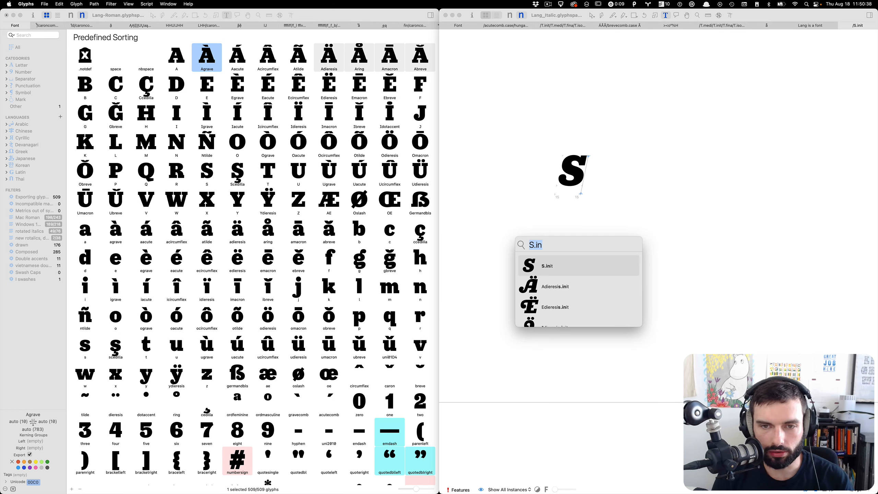
pyautogui.write('A.m')
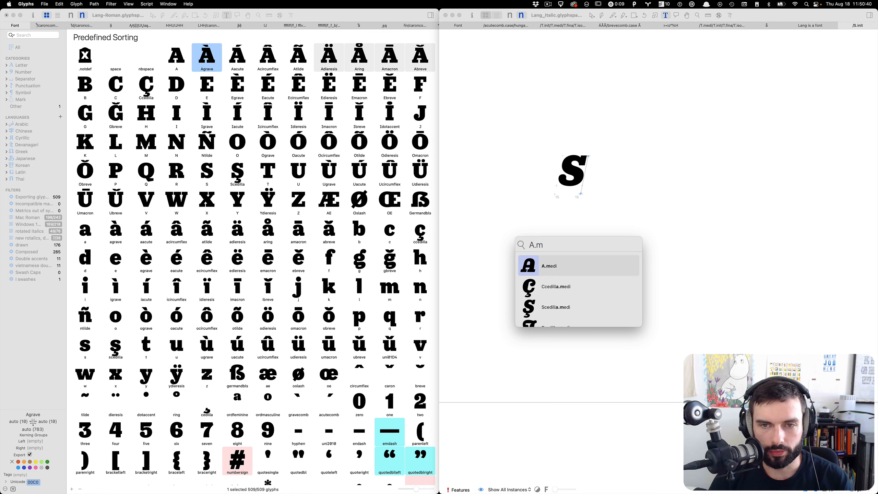
pyautogui.press('Return')
pyautogui.press('Left')
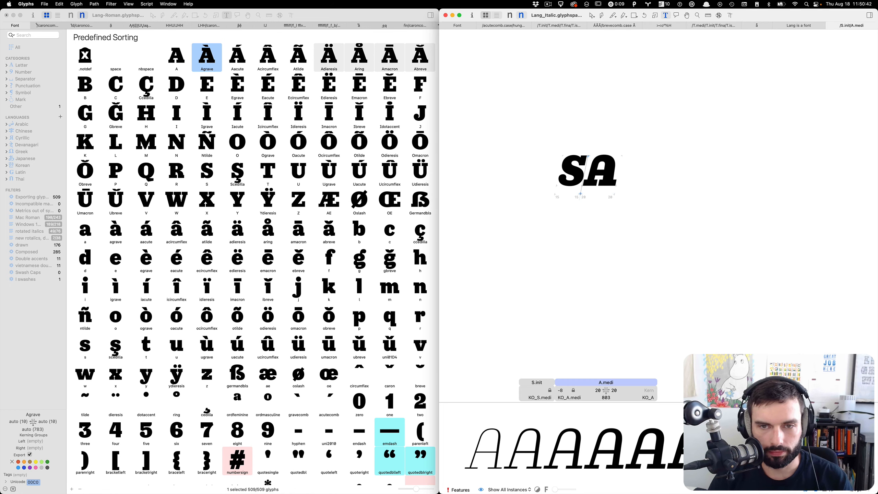
pyautogui.press('BackSpace')
# Insert the glyph A.init before A.medi and the glyph A.fina after it.
pyautogui.press('super+f')
pyautogui.write('A.m')
pyautogui.press('BackSpace')
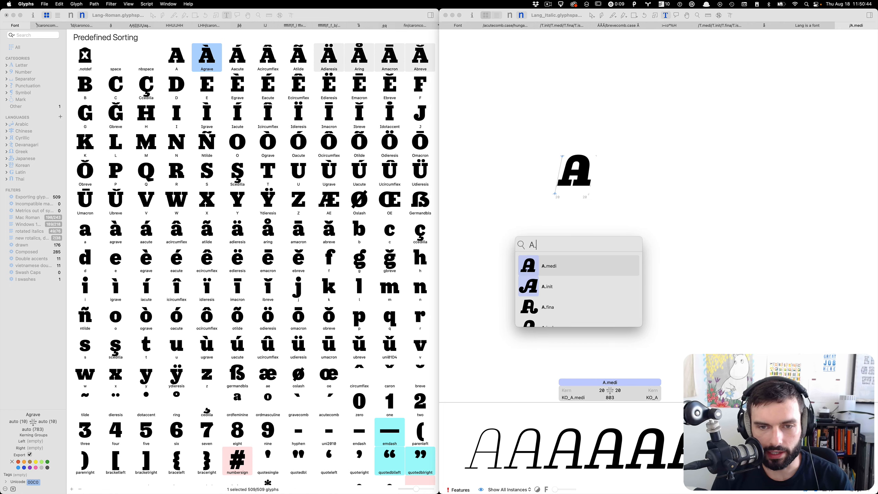
pyautogui.write('ini')
pyautogui.press('Return')
pyautogui.press('super+f')
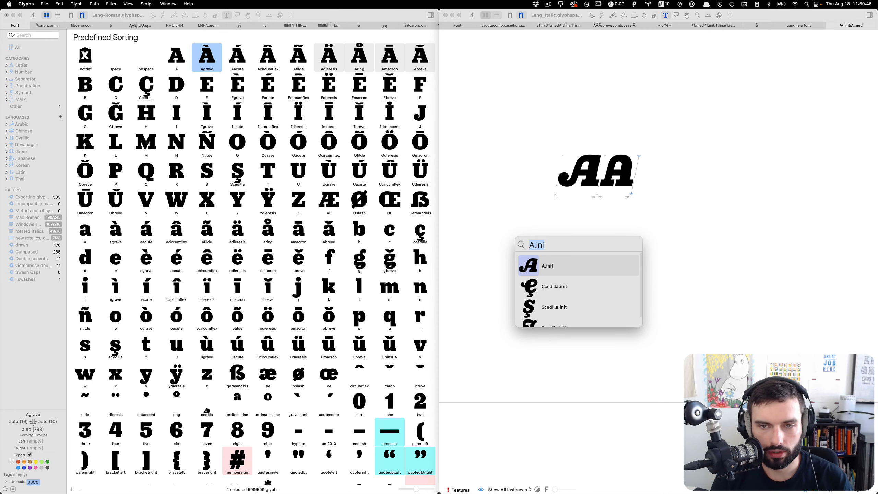
pyautogui.write('A.fin')
pyautogui.press('Return')
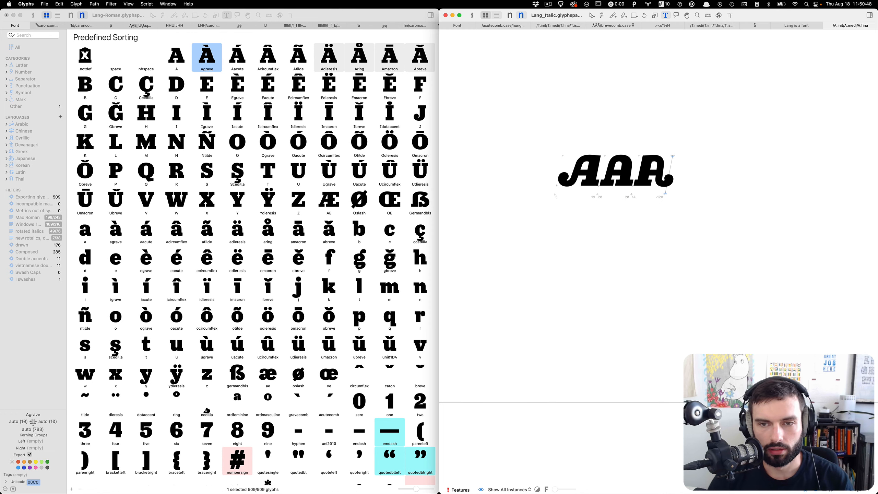
# Compare the three swash A glyphs in the thin and the heavy Italic master.
pyautogui.press('super+plus')
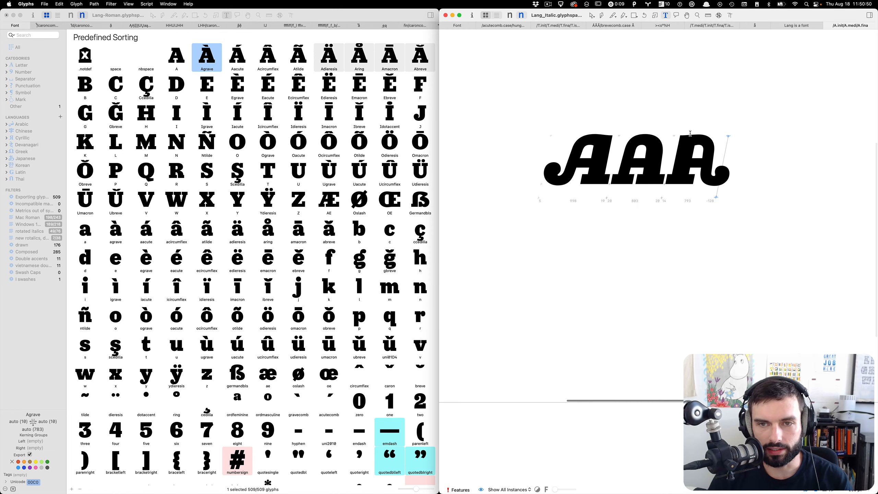
pyautogui.click(508, 17)
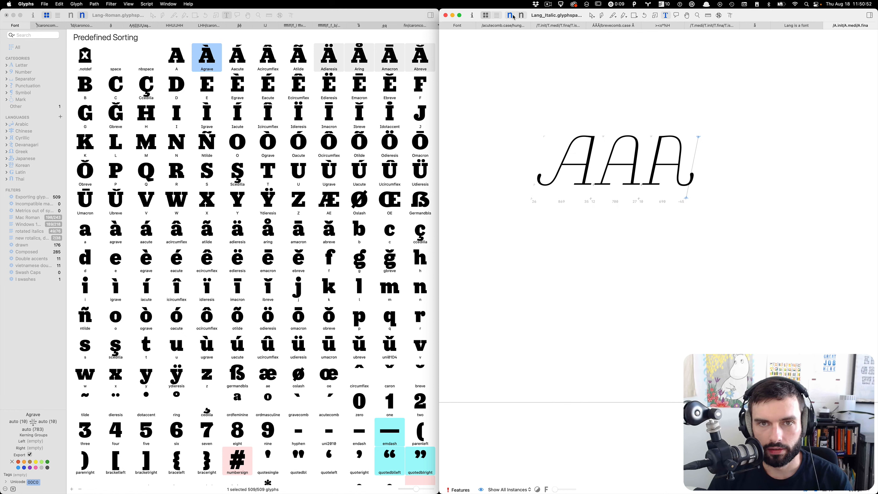
pyautogui.click(521, 15)
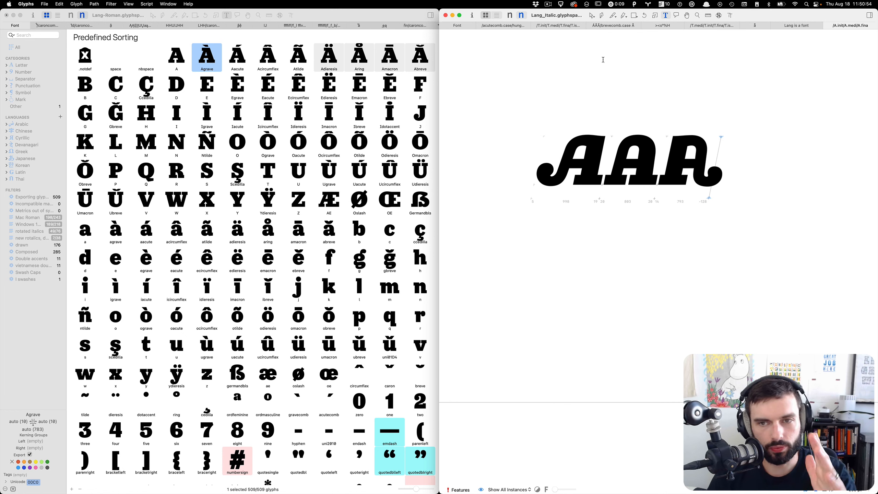
# Set the preview of the three swash A glyphs to the Medium Italic instance.
pyautogui.click(498, 490)
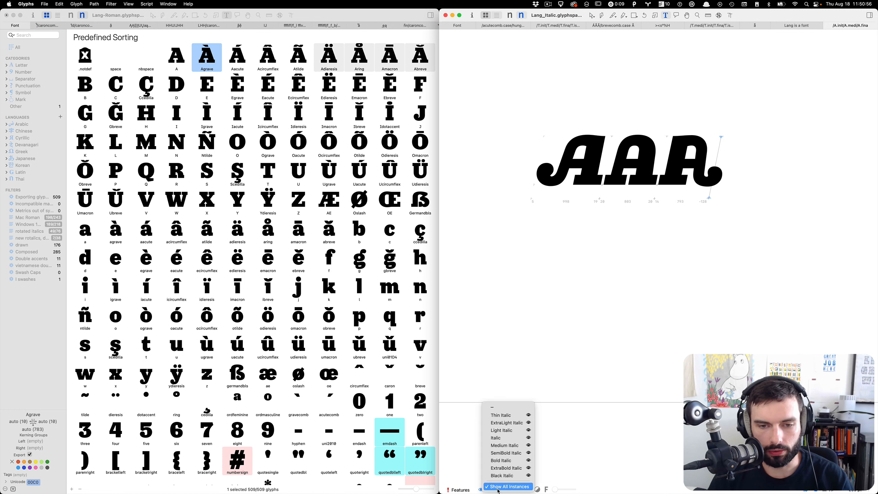
pyautogui.click(492, 408)
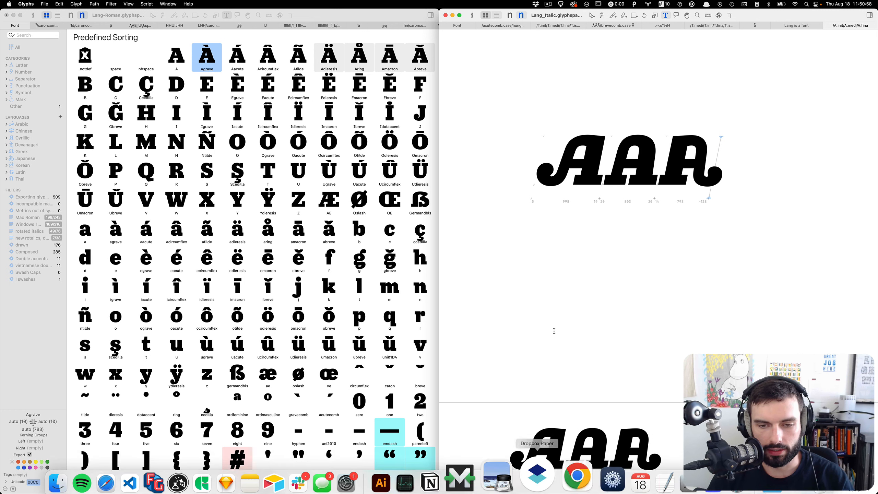
pyautogui.click(498, 490)
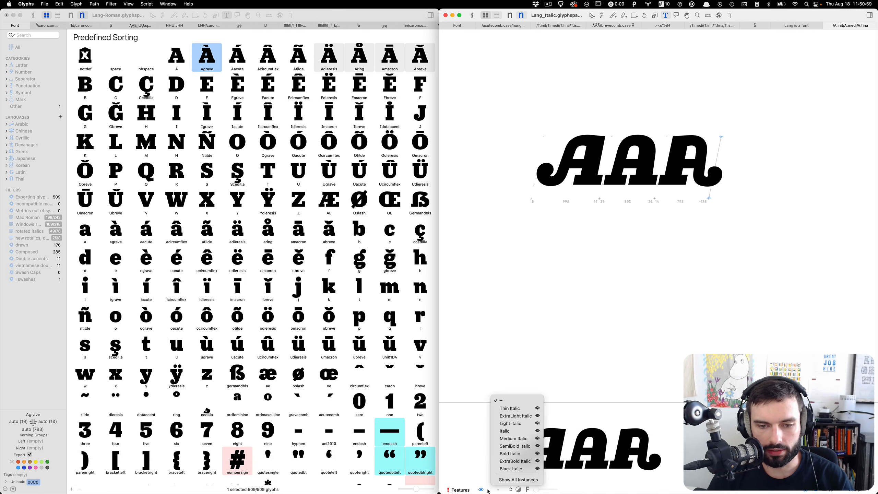
pyautogui.click(513, 438)
# Select all three swash A glyphs in the sample text and switch to FontGoggles.
pyautogui.press('super+a')
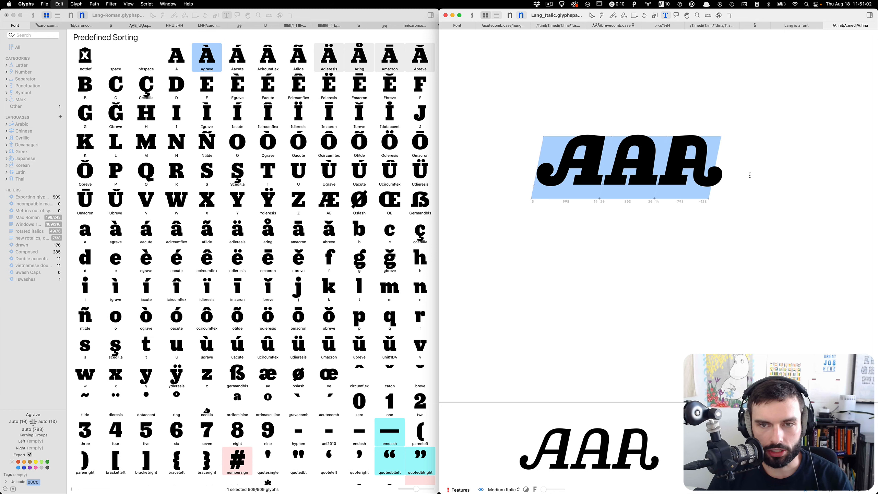
pyautogui.press('super+Tab')
pyautogui.press('super+Tab')
pyautogui.press('super+Tab')
pyautogui.press('super+Tab')
pyautogui.press('super+Tab')
pyautogui.press('super+Tab')
pyautogui.press('super+Tab')
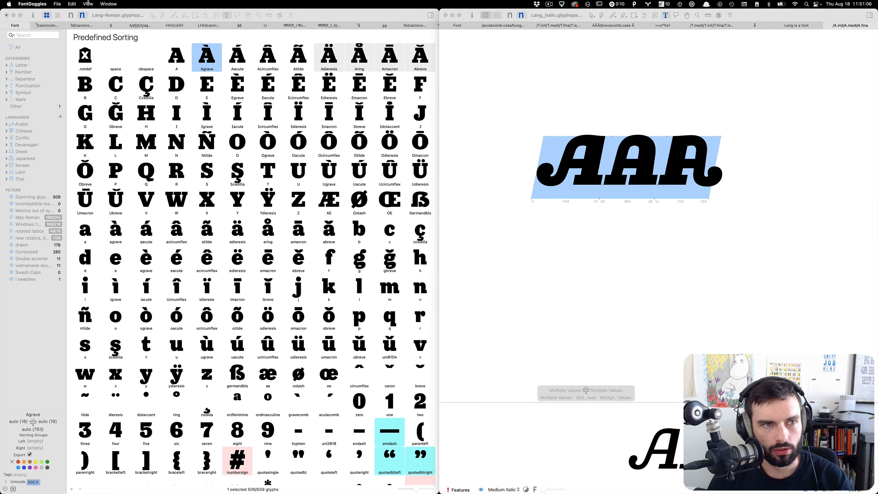
# Open the recent font Lang-Italic-VF.ttf in FontGoggles.
pyautogui.click(57, 3)
pyautogui.moveTo(65, 31)
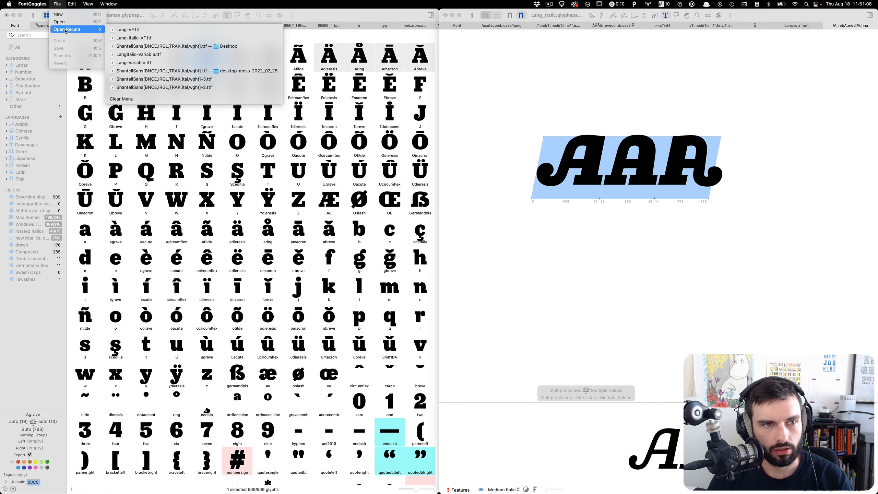
pyautogui.click(149, 38)
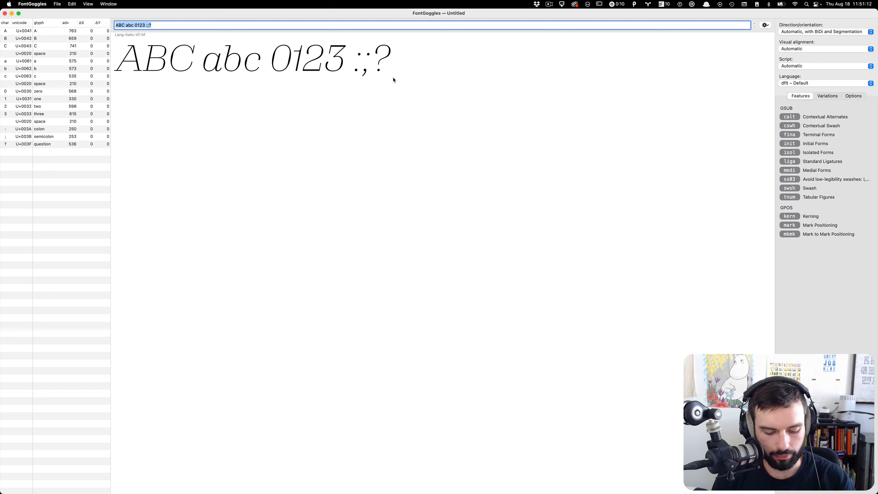
# Set the sample text to "HELLO YOUTUBE" and turn on the Swash (swsh) feature.
pyautogui.scroll(5, 220, 64)
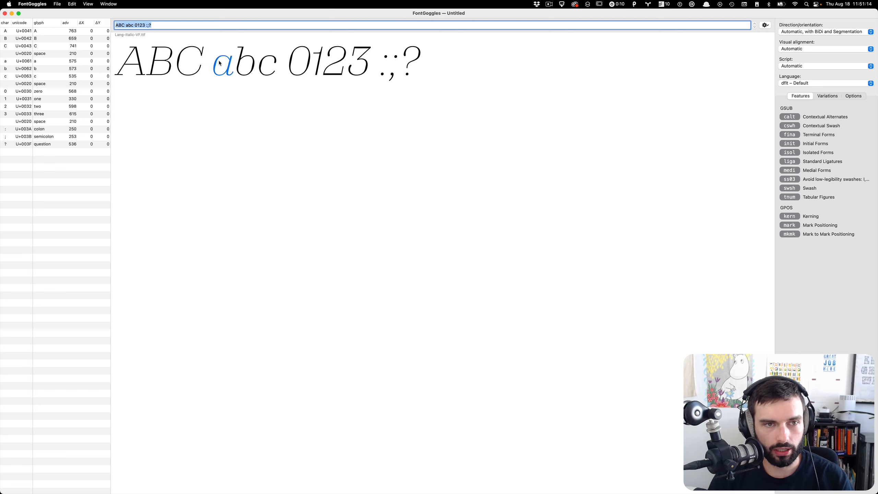
pyautogui.write('HE')
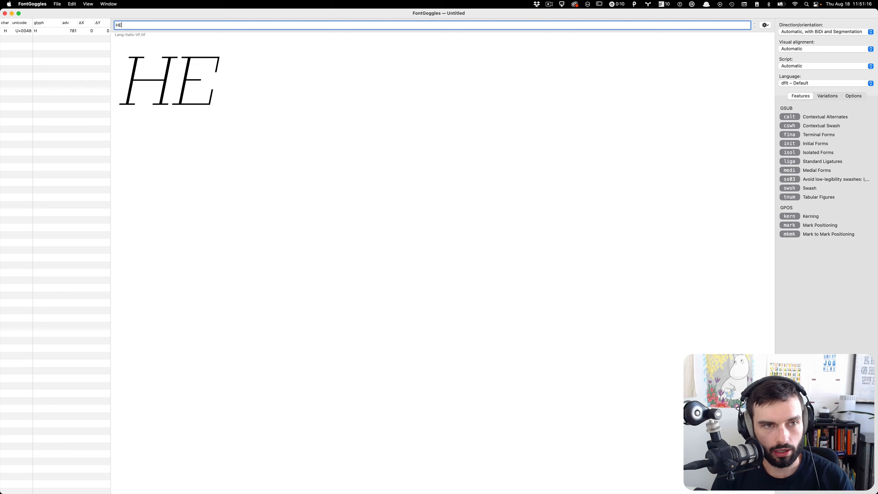
pyautogui.write('LLO YOUTUBE')
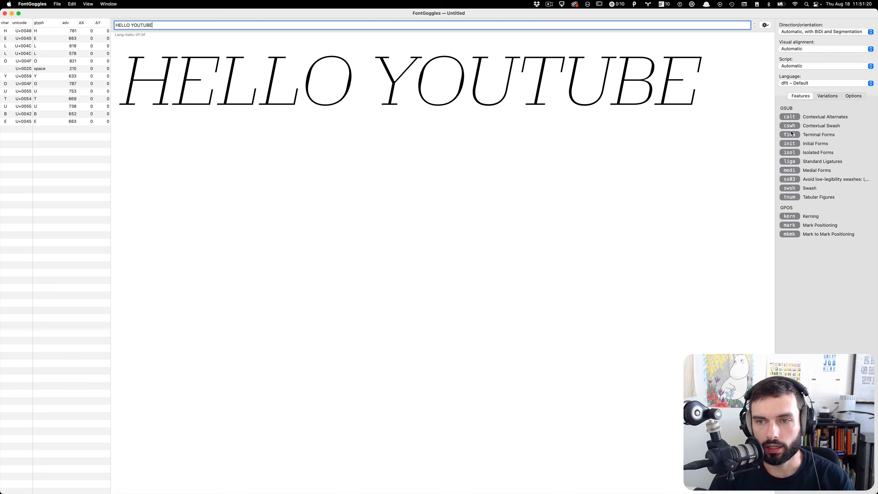
pyautogui.click(789, 189)
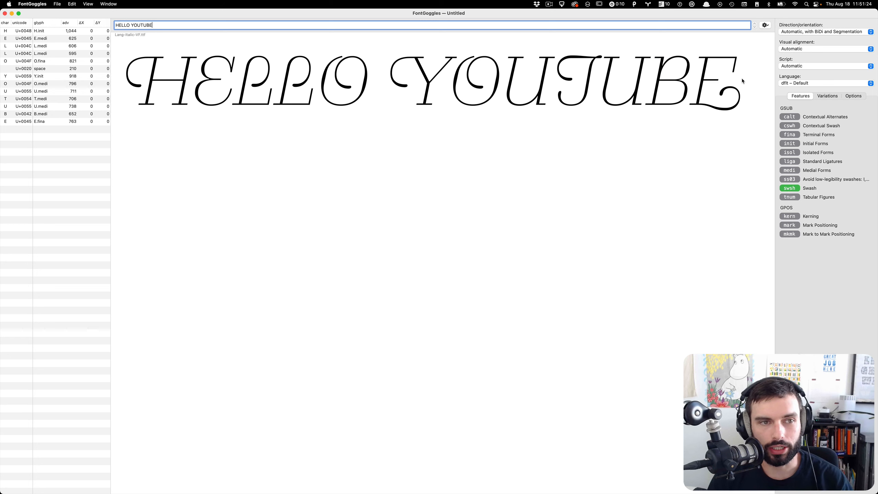
# Sweep the Weight axis of the HELLO YOUTUBE sample toward its heaviest end and back to 100.
pyautogui.click(820, 96)
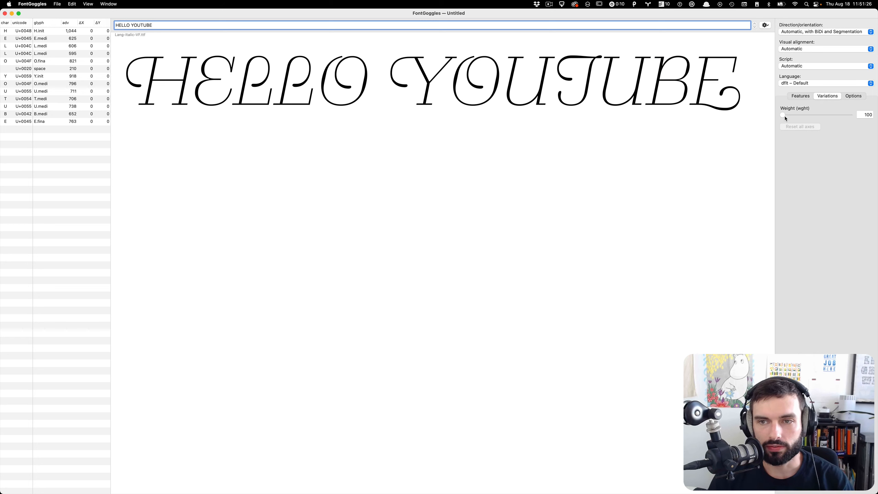
pyautogui.moveTo(783, 115); pyautogui.dragTo(872, 120)
pyautogui.moveTo(863, 120); pyautogui.dragTo(634, 115)
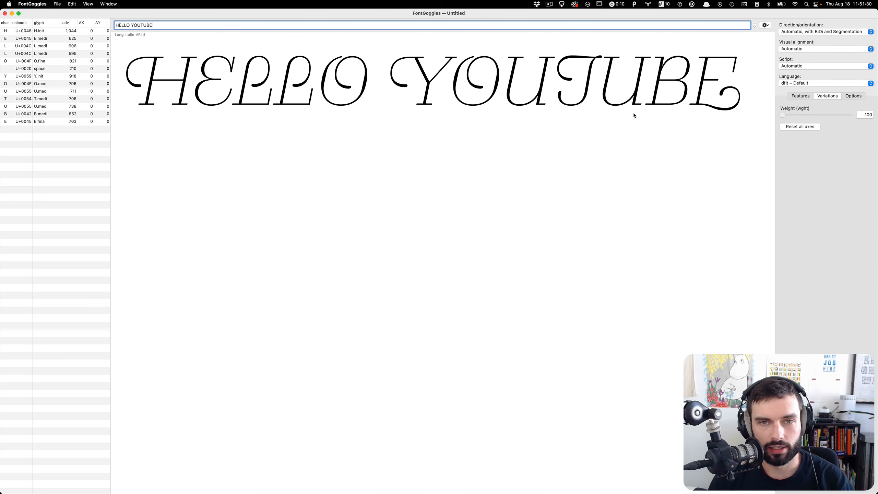
# Replace the sample text with "WHAT’S UP GUYS?".
pyautogui.press('super+a')
pyautogui.write('WHA')
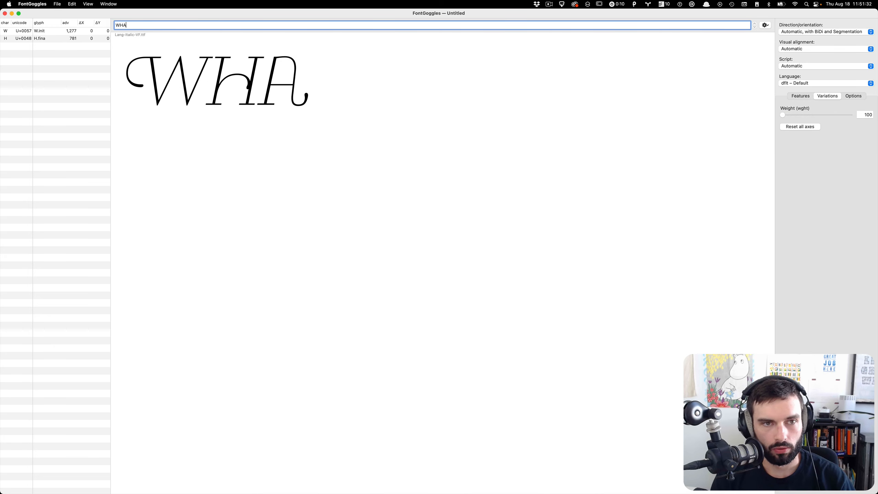
pyautogui.write('T’s')
pyautogui.press('BackSpace')
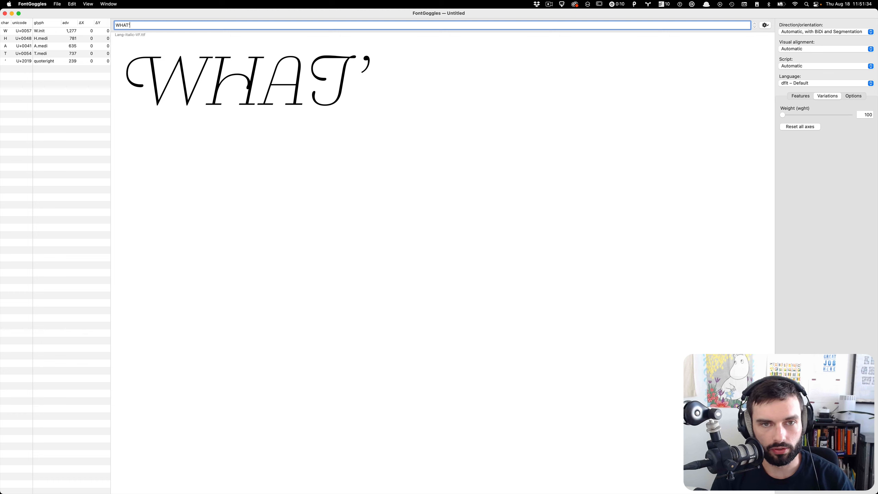
pyautogui.write('S UP UG')
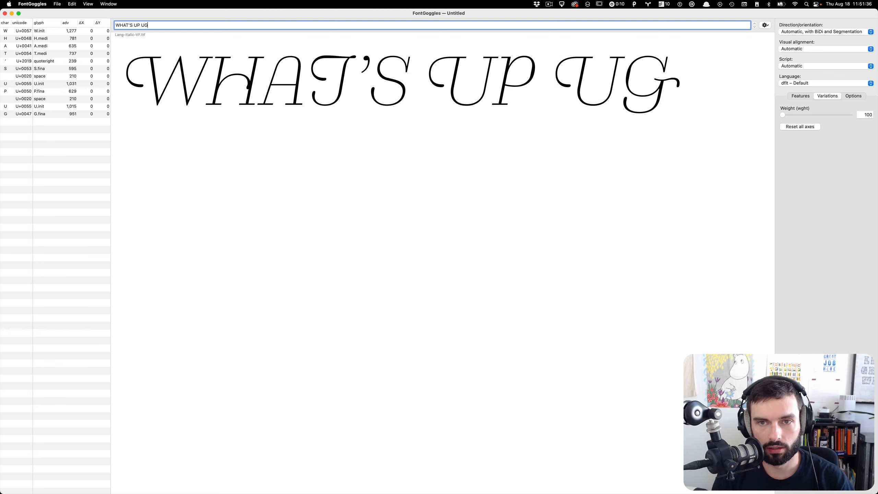
pyautogui.press('BackSpace')
pyautogui.press('BackSpace')
pyautogui.write('GUYS?')
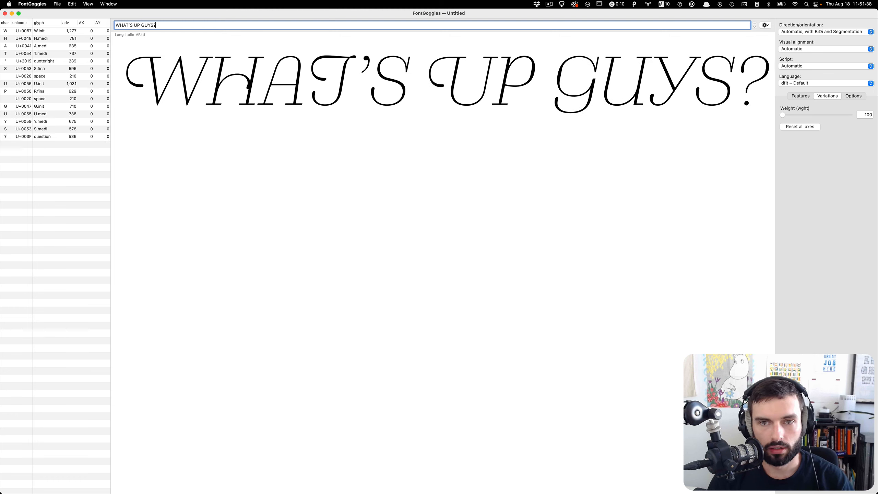
# Preview the WHAT’S UP GUYS? sample along the Weight axis, ending at 100.
pyautogui.scroll(-2, 328, 50)
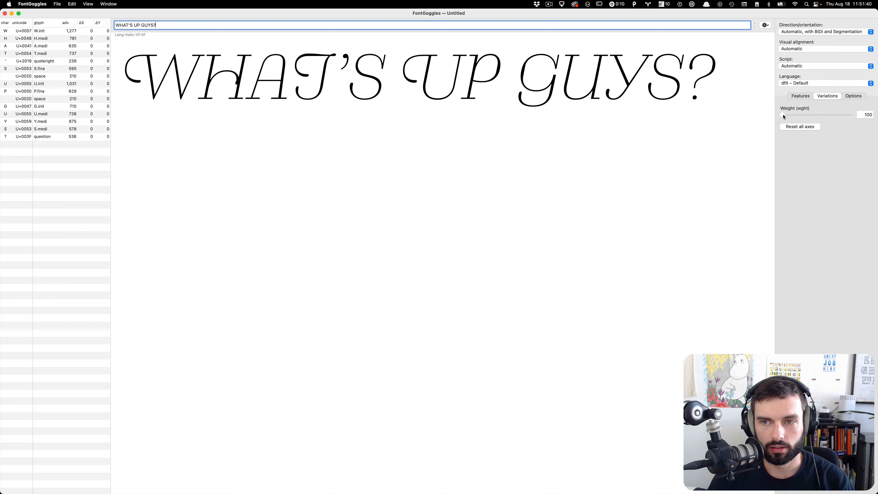
pyautogui.moveTo(782, 114); pyautogui.dragTo(643, 108)
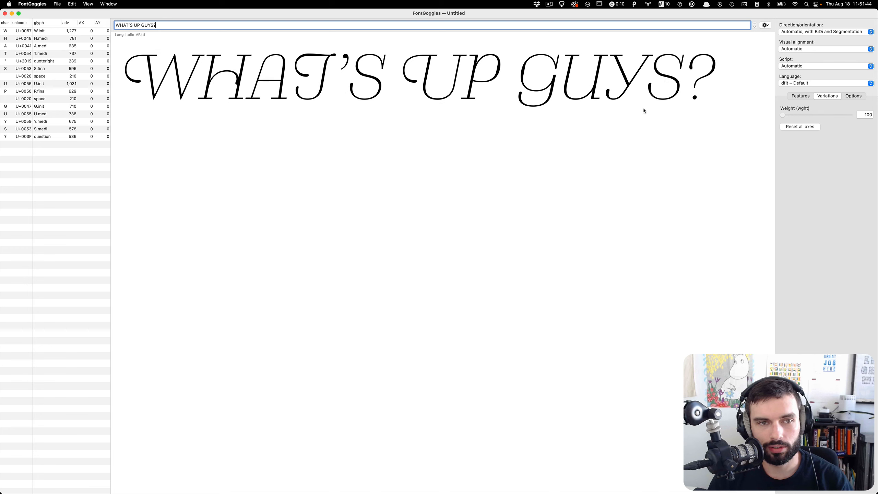
pyautogui.click(460, 192)
# Switch to Glyphs and look through the Italic's glyph overview, from the accented swash forms to the extended Latin letters.
pyautogui.press('super+Tab')
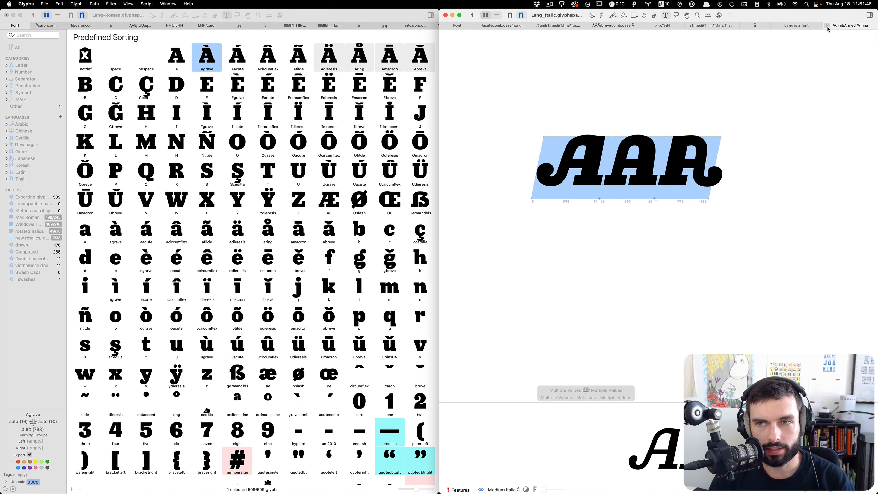
pyautogui.click(451, 27)
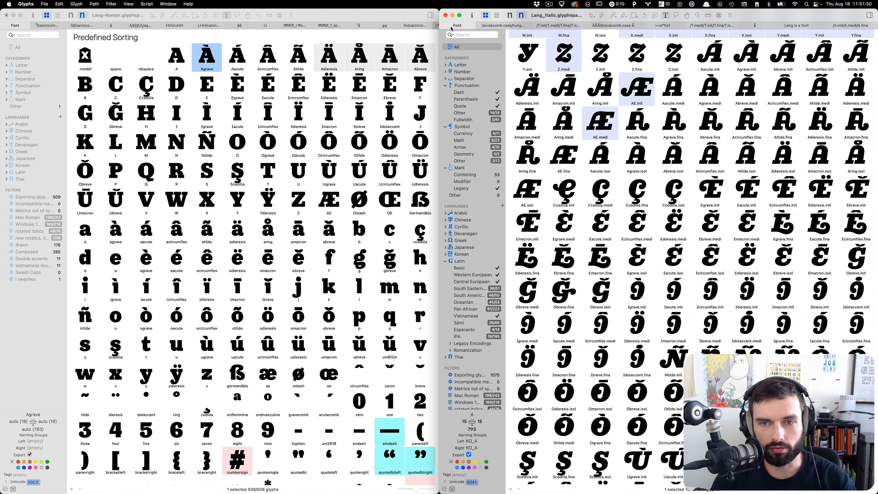
pyautogui.scroll(-10, 677, 270)
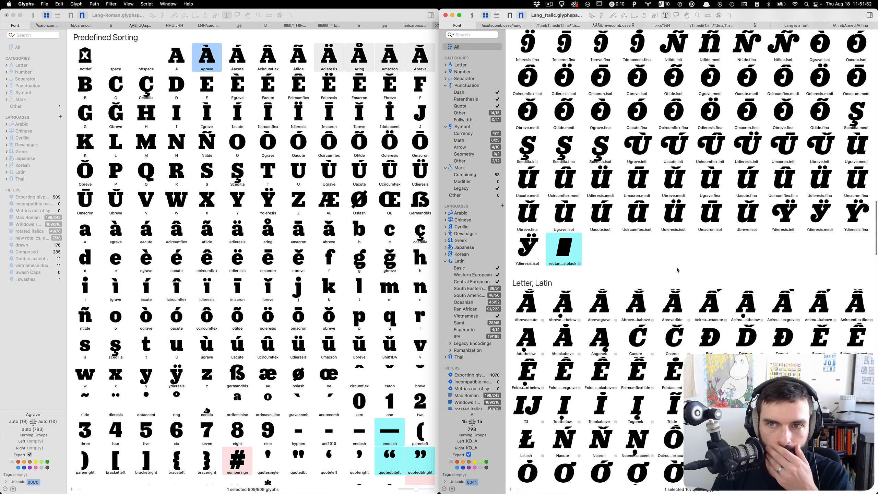
pyautogui.scroll(-10, 677, 271)
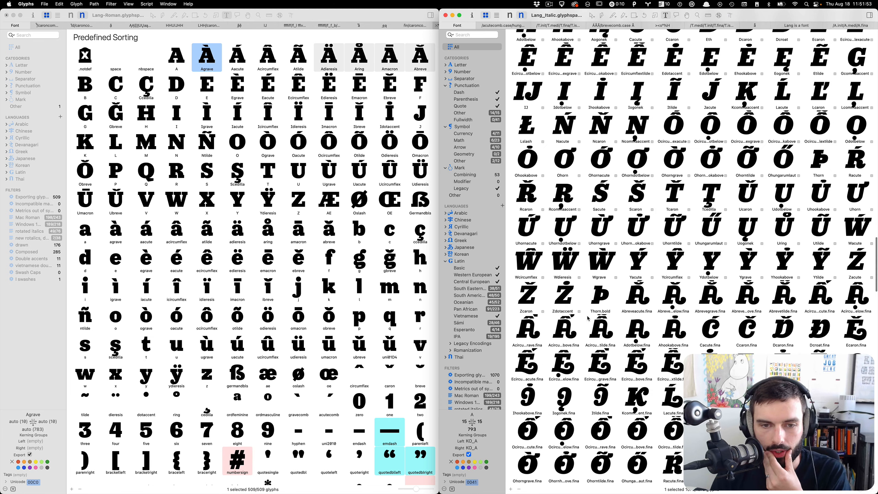
# Filter the Italic's glyphs to Vietnamese and open the five glyphs from abreveacute to abrevetilde in a new tab.
pyautogui.click(480, 316)
pyautogui.scroll(-2, 746, 146)
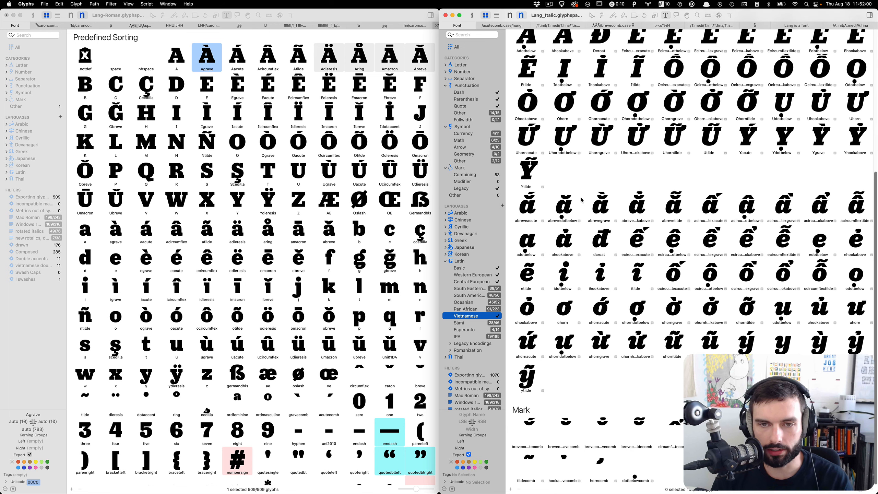
pyautogui.click(544, 210)
pyautogui.keyDown('shift'); pyautogui.click(670, 206); pyautogui.keyUp('shift')
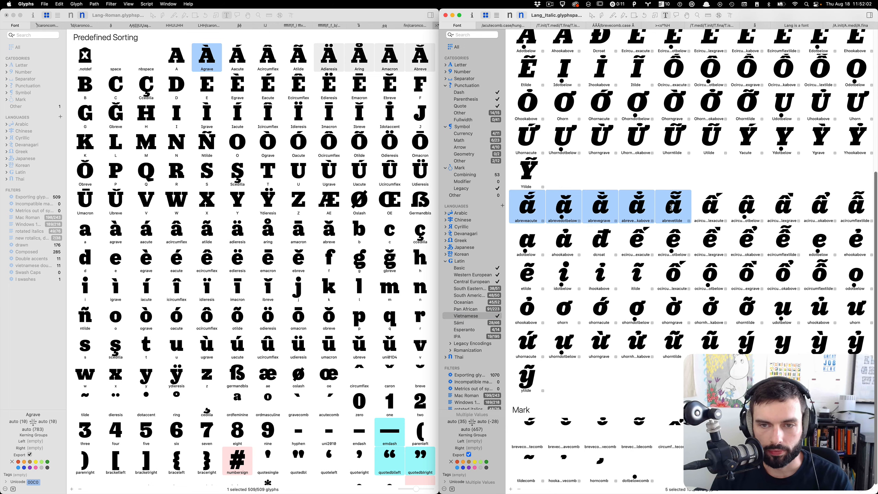
pyautogui.press('super+t')
pyautogui.scroll(5, 719, 203)
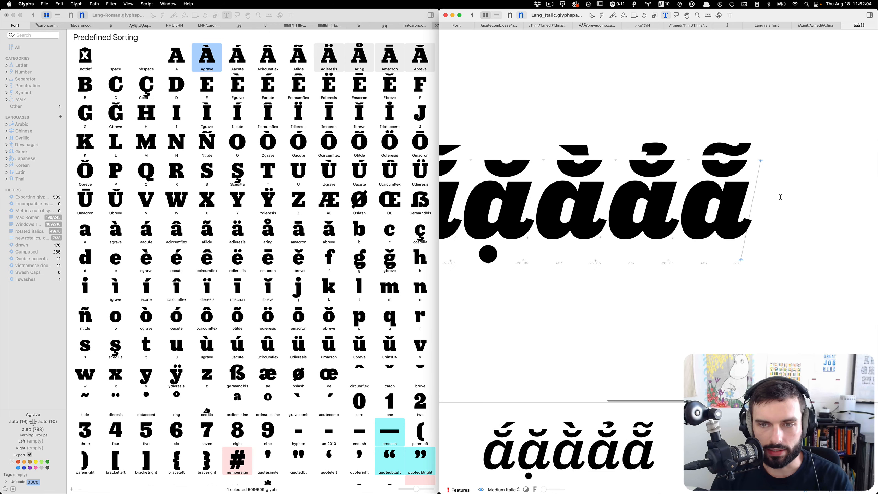
pyautogui.scroll(-2, 770, 182)
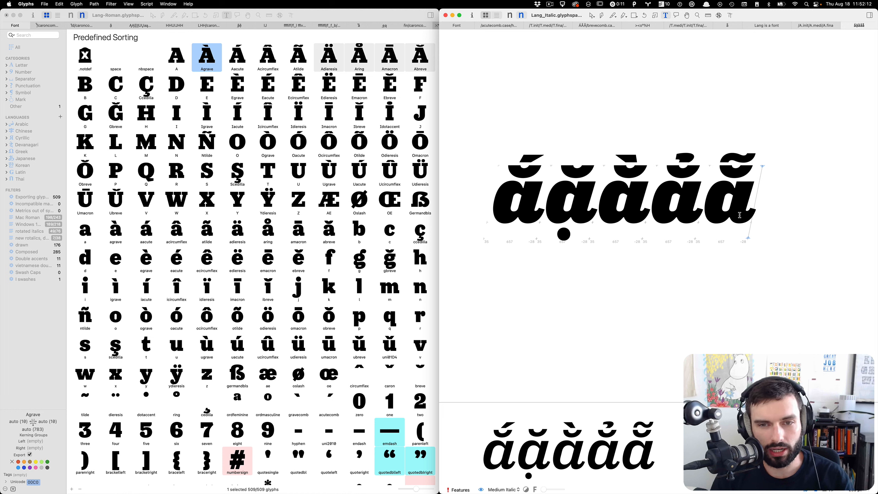
# Switch to Safari and open the website vietnamesetypography.com in a new window.
pyautogui.moveTo(140, 489)
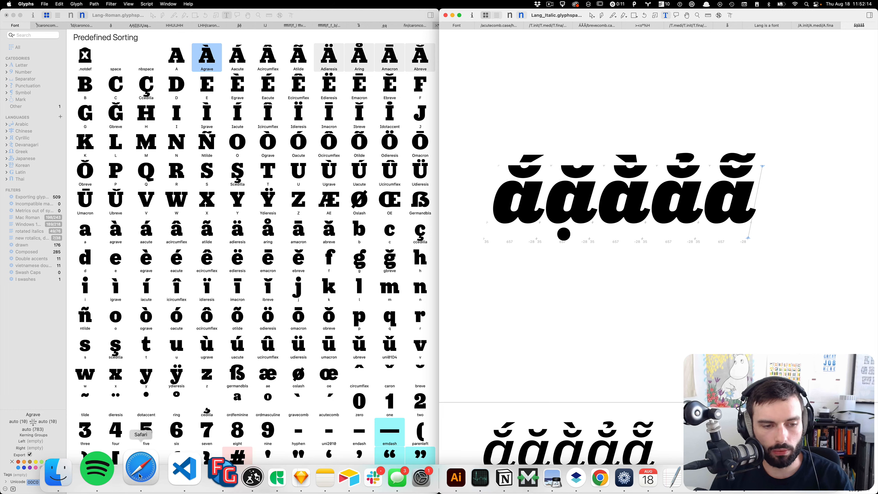
pyautogui.click(140, 476)
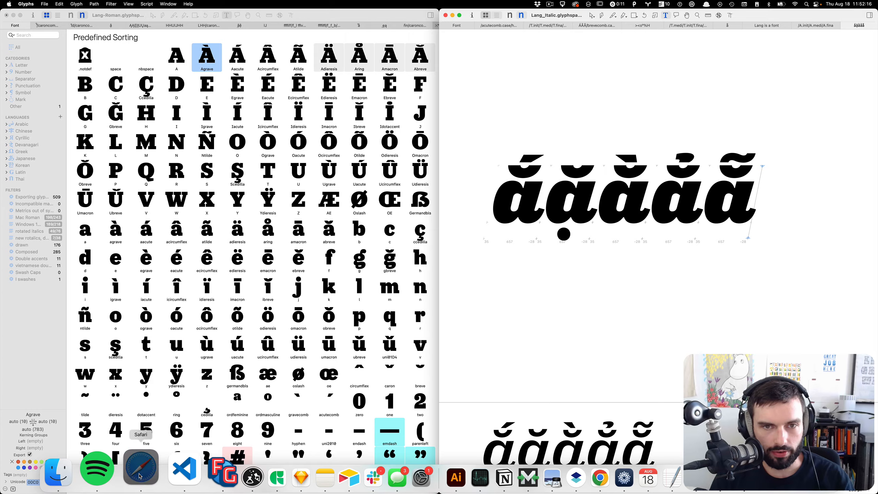
pyautogui.press('cmd+t')
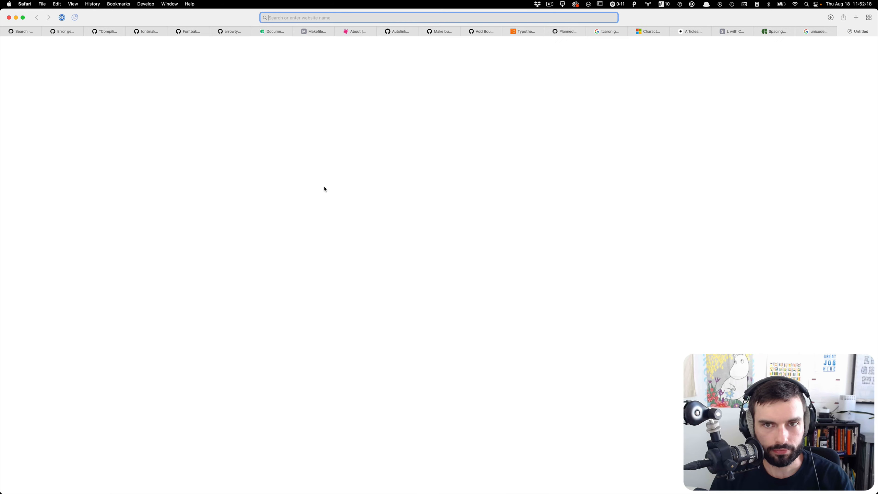
pyautogui.press('super+n')
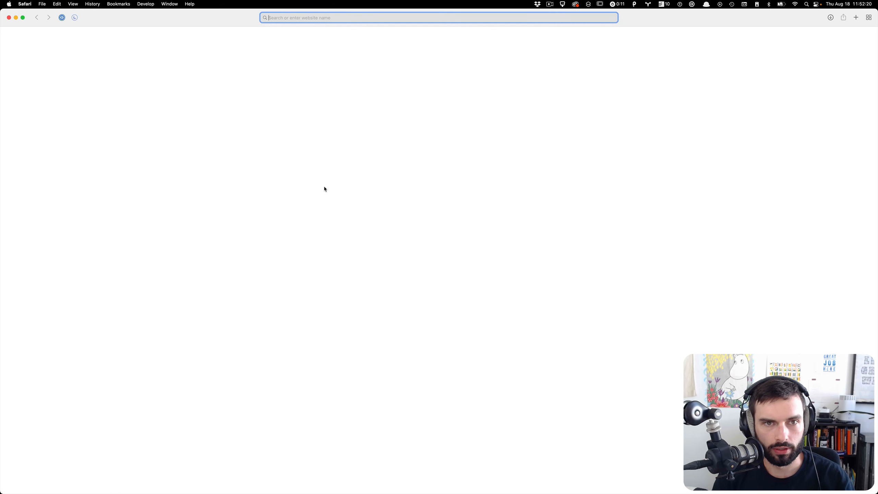
pyautogui.write('vietn')
pyautogui.press('Return')
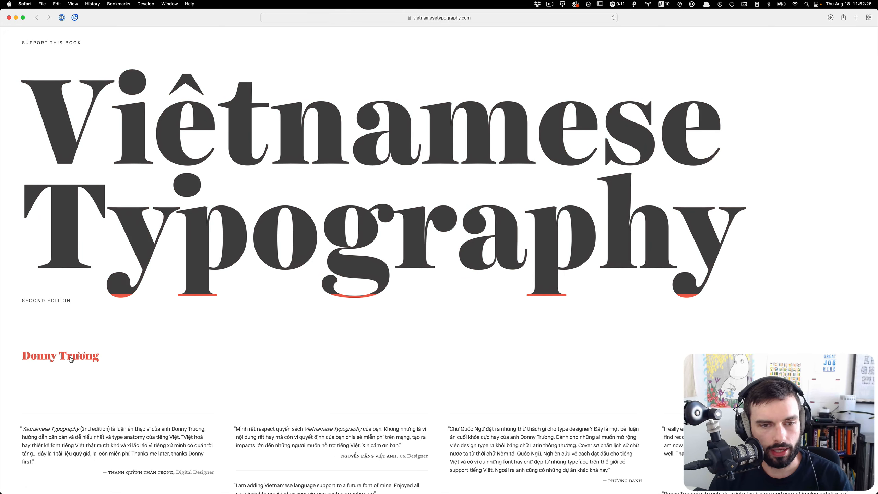
# Open the History chapter from the site's contents and look through it to the end.
pyautogui.scroll(-20, 447, 186)
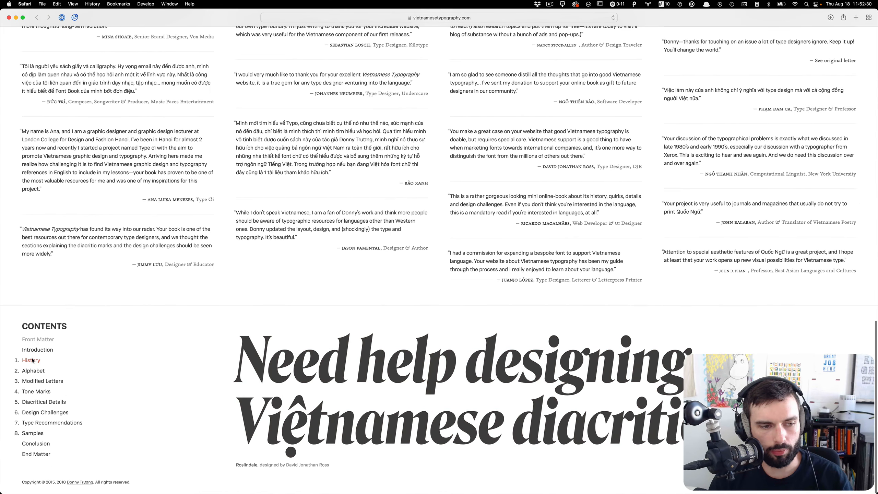
pyautogui.click(33, 357)
pyautogui.scroll(-8, 136, 313)
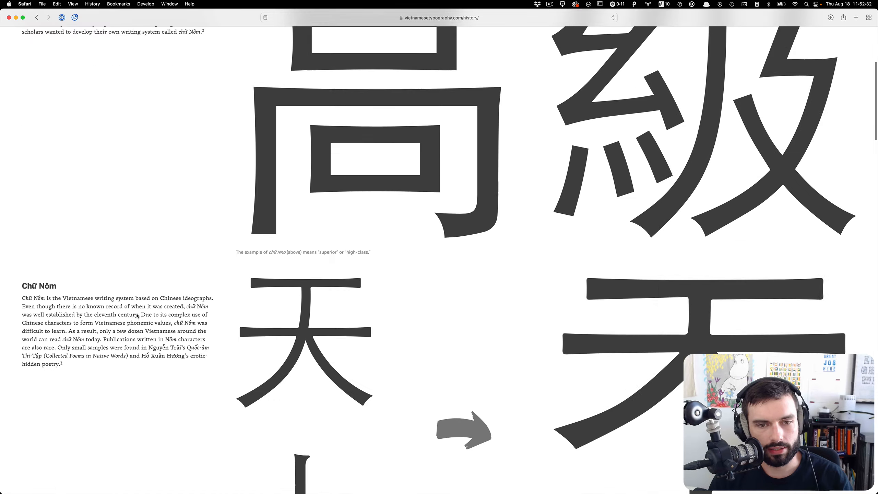
pyautogui.scroll(-15, 135, 313)
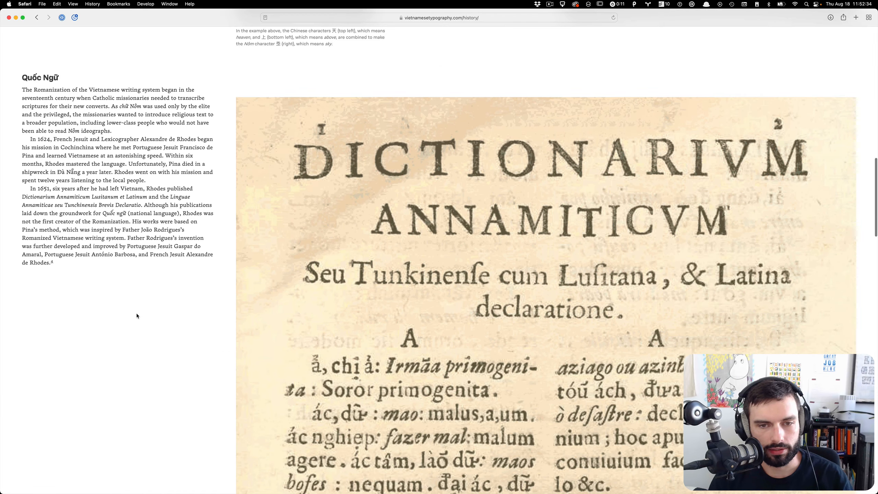
pyautogui.scroll(-20, 136, 313)
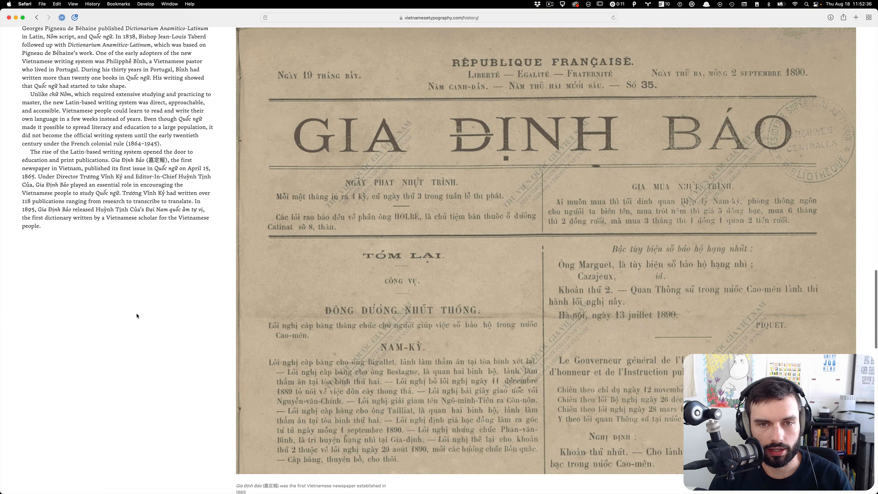
pyautogui.scroll(-20, 137, 315)
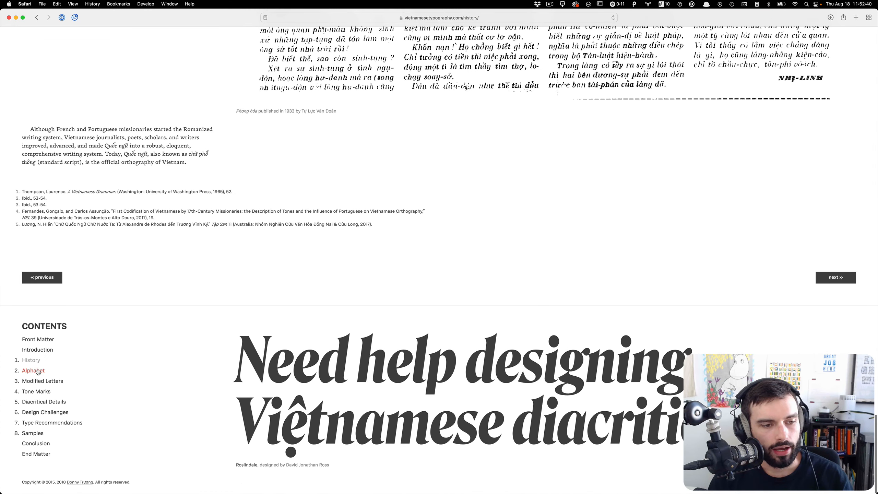
# Open the Alphabet chapter and examine the Vietnamese alphabet and its letters with diacritics.
pyautogui.click(37, 369)
pyautogui.scroll(-5, 168, 248)
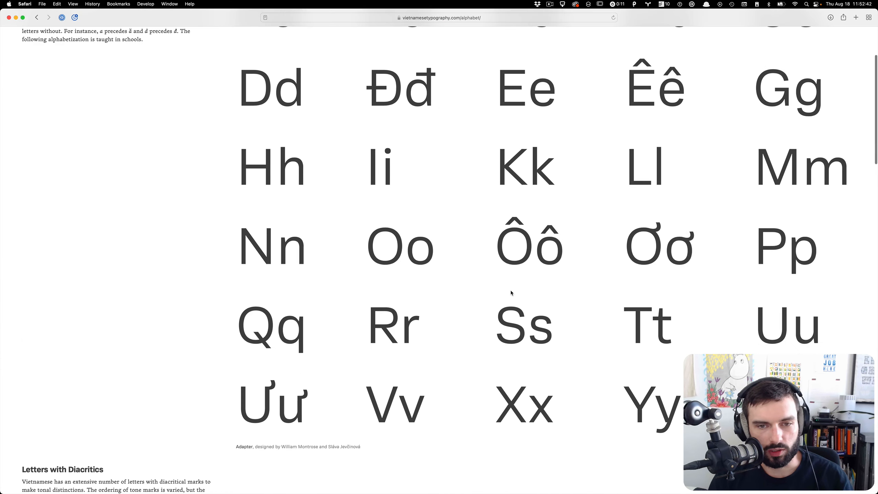
pyautogui.scroll(-10, 468, 151)
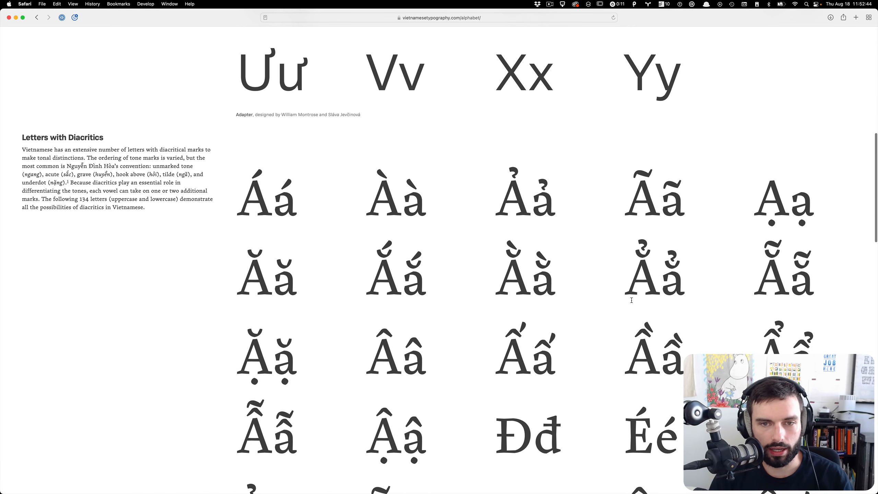
pyautogui.scroll(-7, 632, 300)
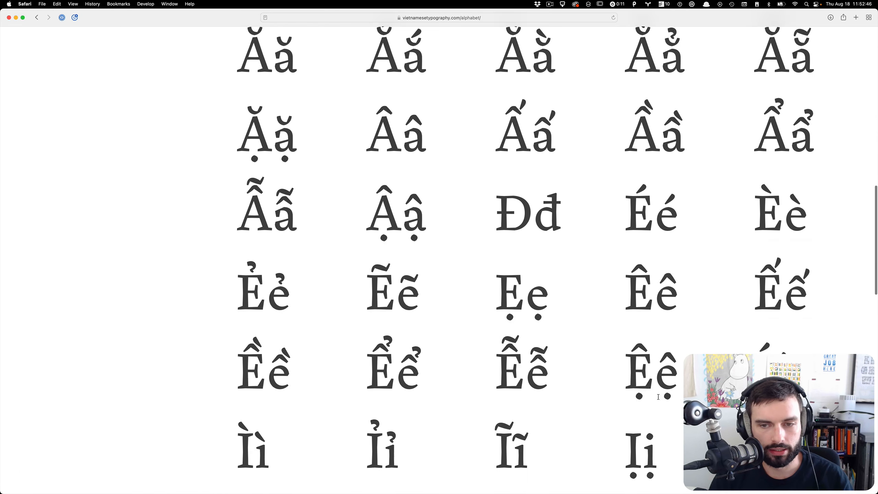
# Open the Type Recommendations chapter from the site's contents and highlight the Adapter typeface's Vietnamese letter sample, then clear the highlight.
pyautogui.scroll(-20, 657, 397)
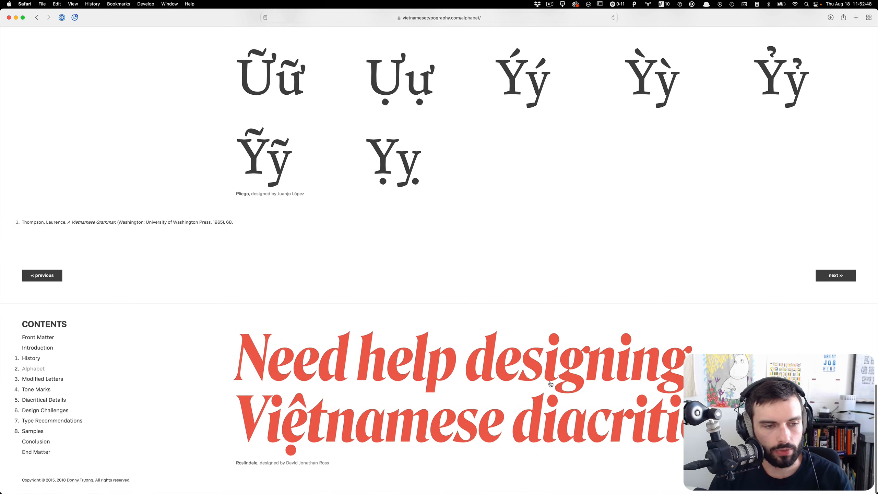
pyautogui.click(48, 424)
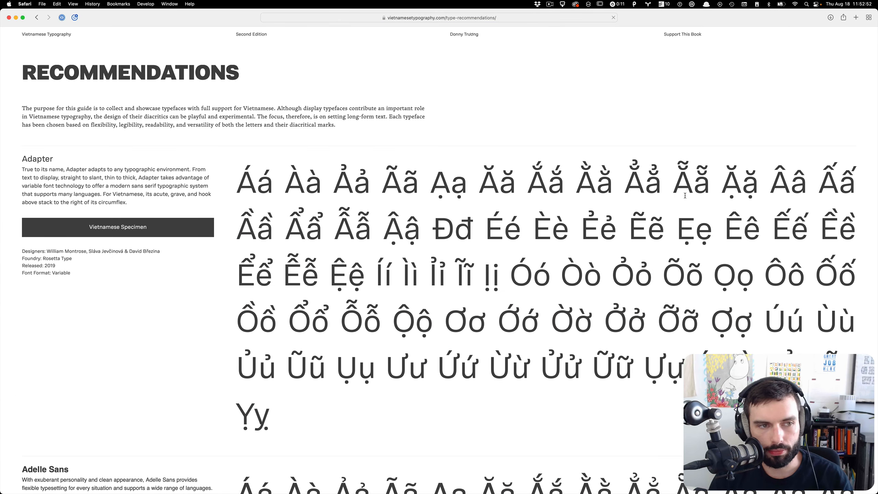
pyautogui.moveTo(226, 176); pyautogui.dragTo(478, 454)
pyautogui.click(478, 421)
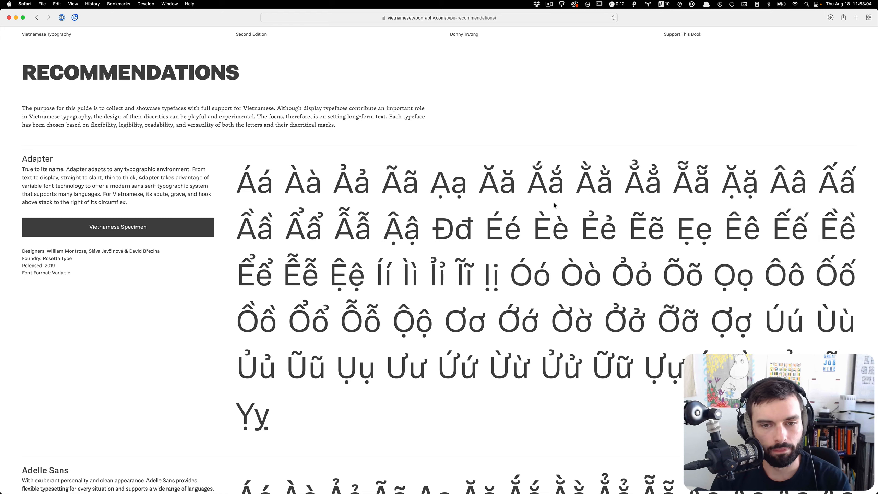
# Compare the diacritics in the Vietnamese letter samples of the recommended typefaces from Adapter through Captura Now.
pyautogui.scroll(-2, 530, 193)
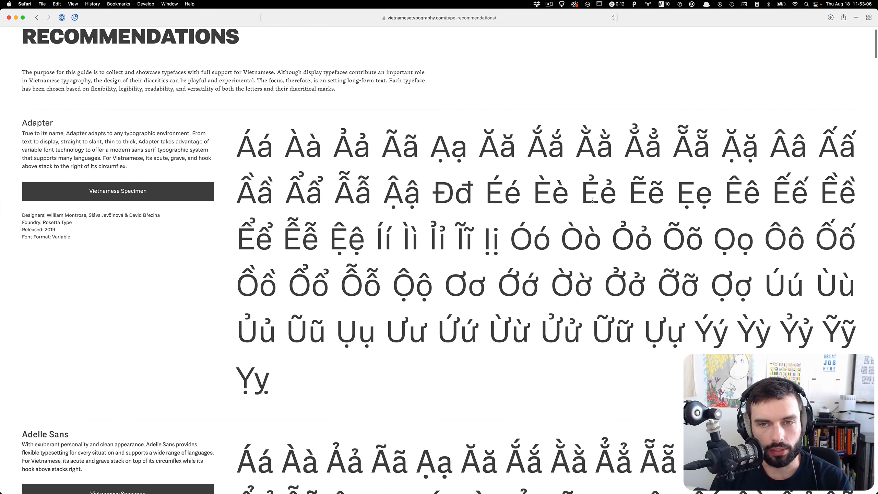
pyautogui.scroll(-10, 604, 182)
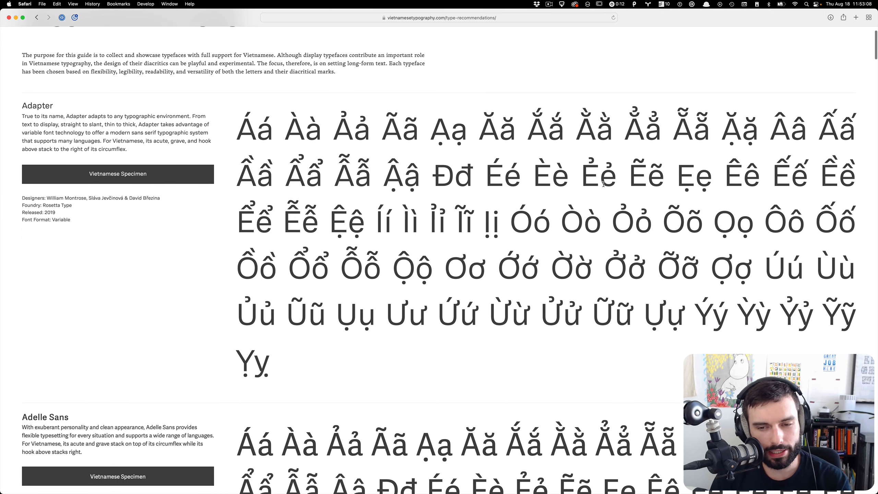
pyautogui.scroll(-8, 604, 184)
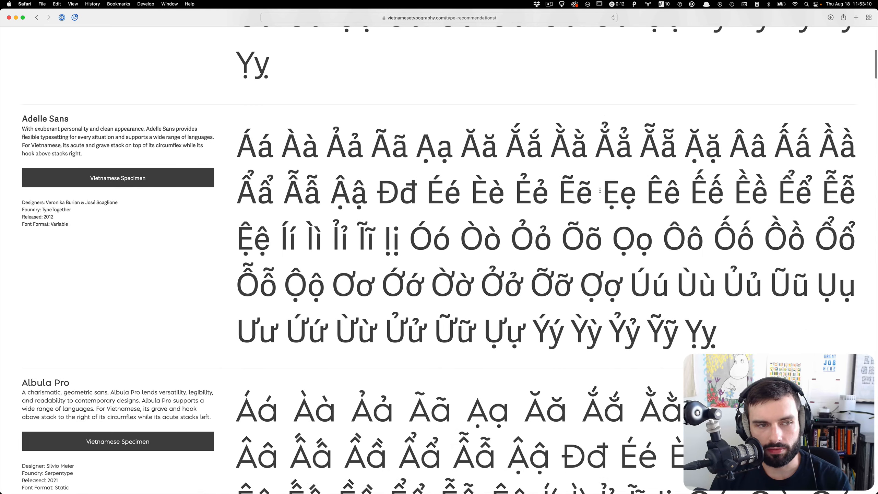
pyautogui.scroll(-8, 604, 191)
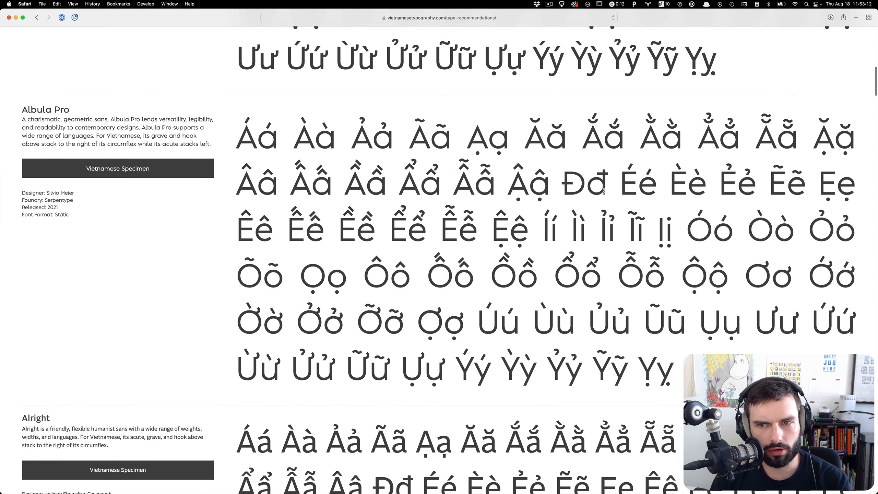
pyautogui.scroll(-13, 604, 192)
pyautogui.scroll(-12, 604, 192)
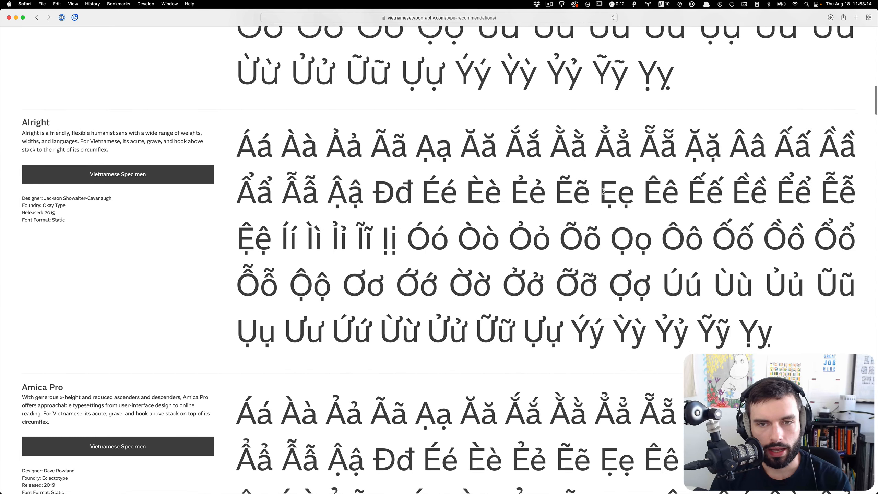
pyautogui.scroll(-3, 603, 191)
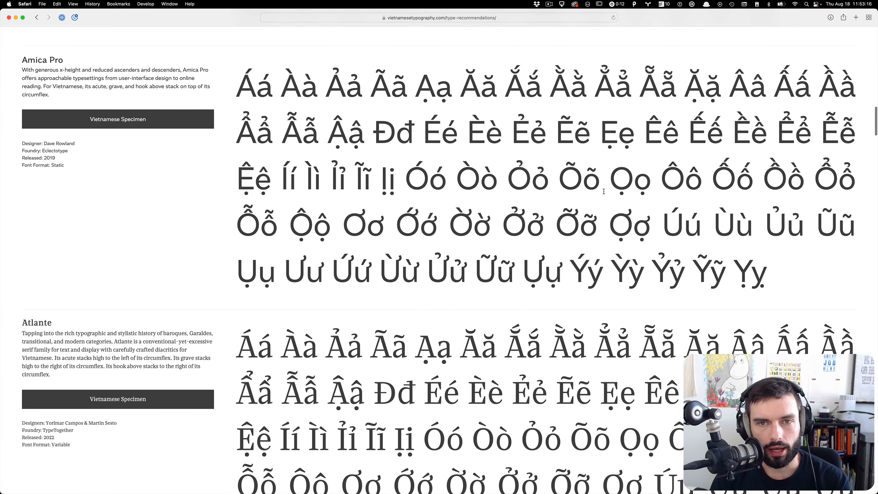
pyautogui.scroll(-7, 605, 191)
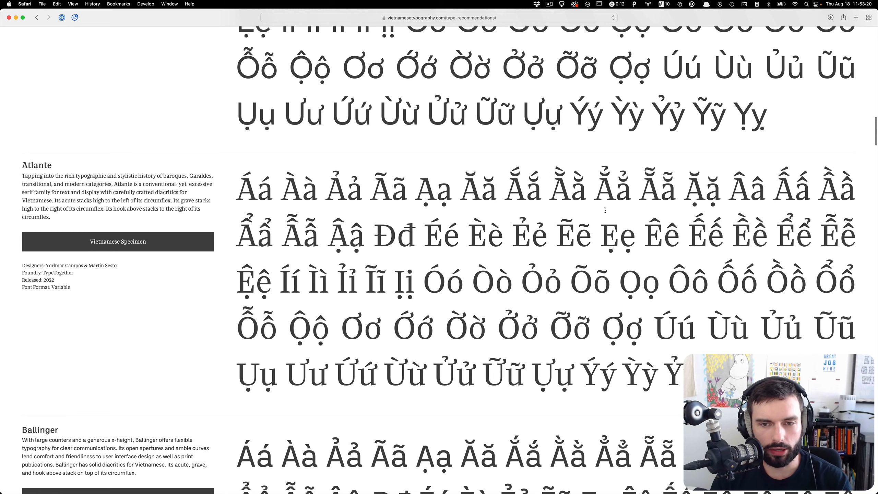
pyautogui.scroll(-2, 605, 211)
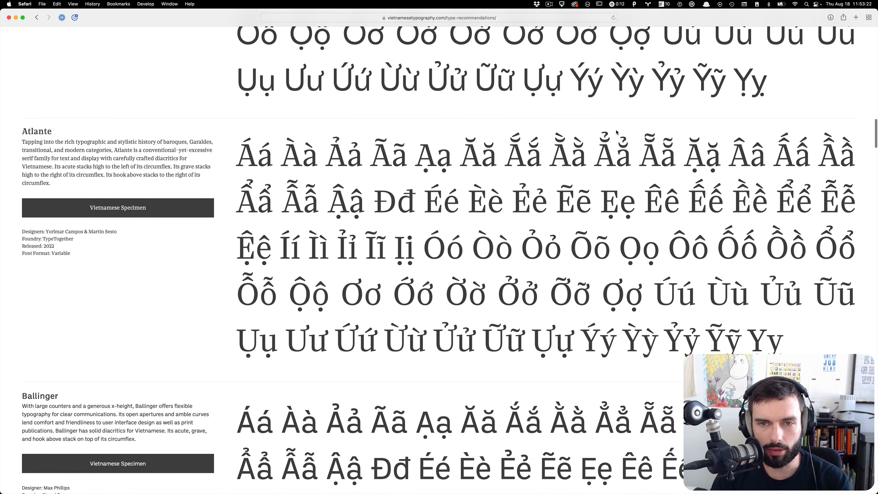
pyautogui.scroll(-10, 600, 188)
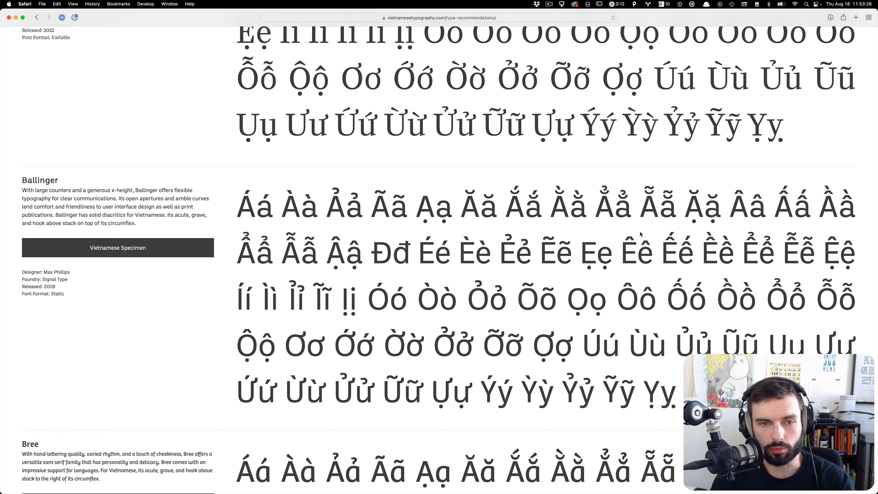
pyautogui.scroll(-11, 640, 234)
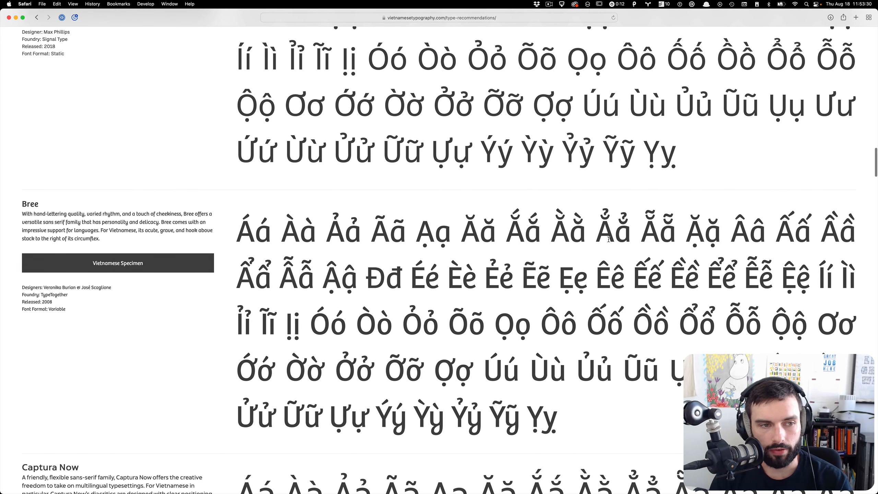
pyautogui.scroll(-2, 609, 239)
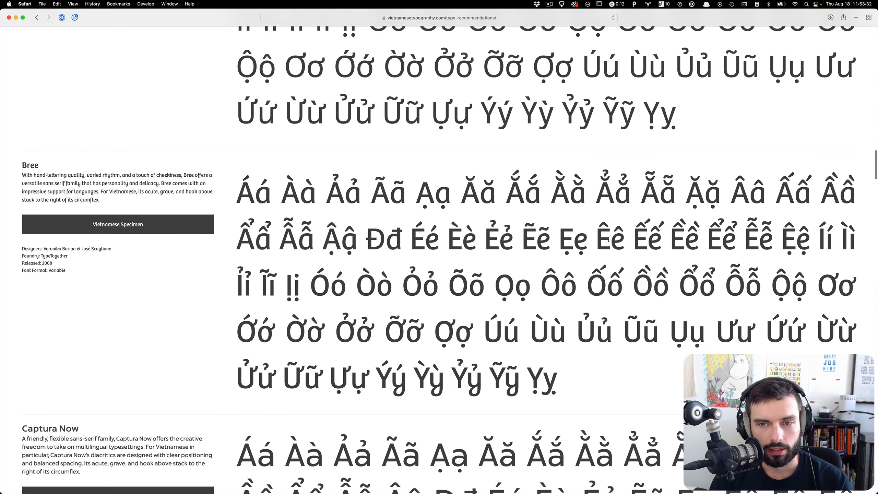
pyautogui.scroll(-10, 609, 239)
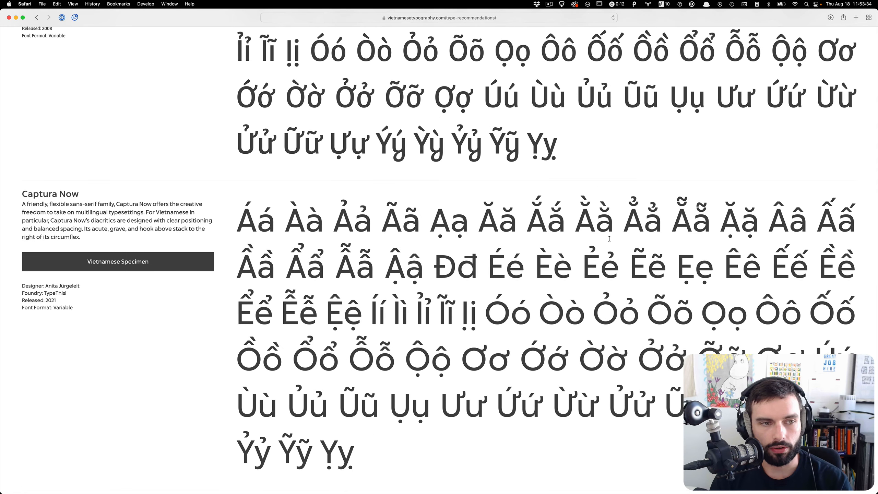
pyautogui.scroll(-20, 648, 237)
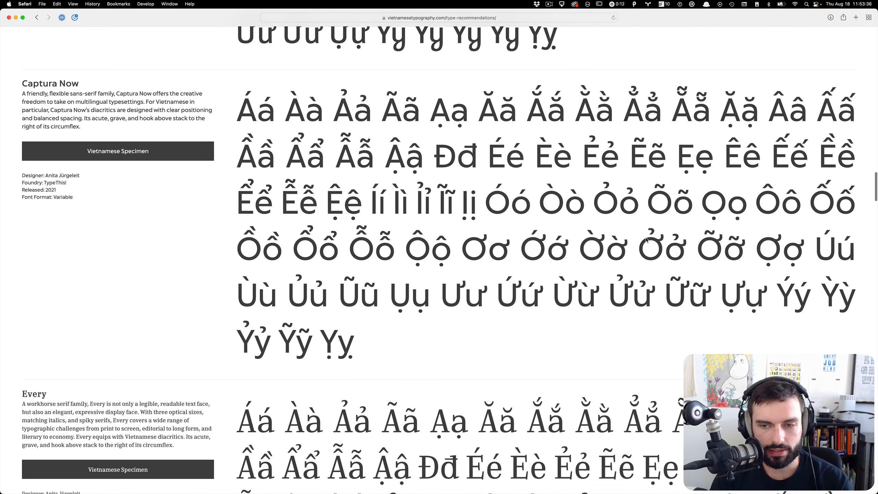
# Examine the Vietnamese letter samples of the recommended typefaces from Every through Fragen.
pyautogui.scroll(-3, 645, 237)
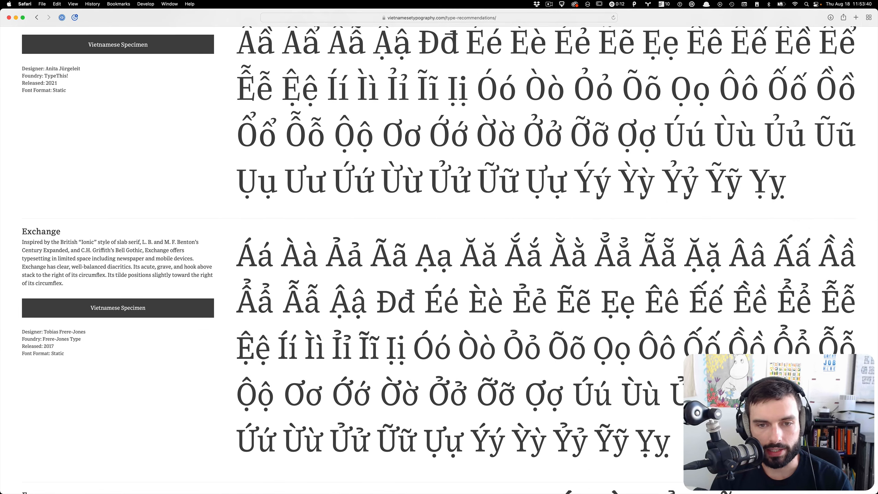
pyautogui.scroll(-3, 645, 239)
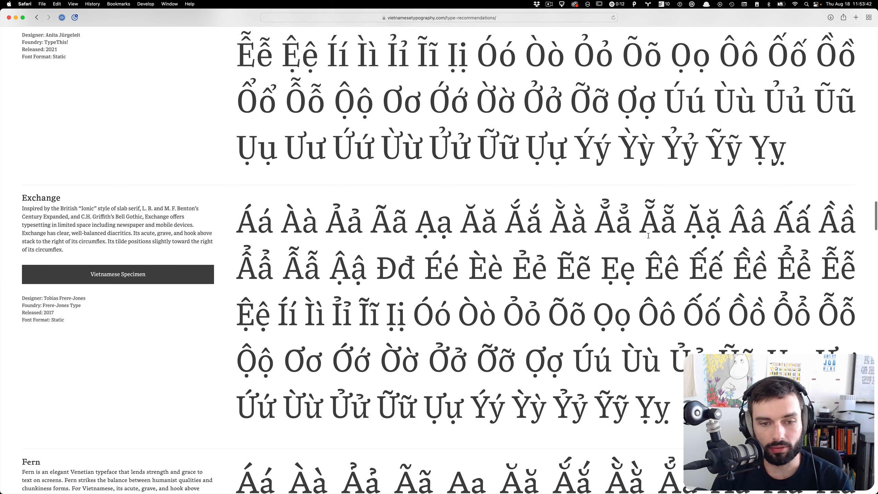
pyautogui.scroll(-10, 648, 236)
pyautogui.scroll(-4, 648, 235)
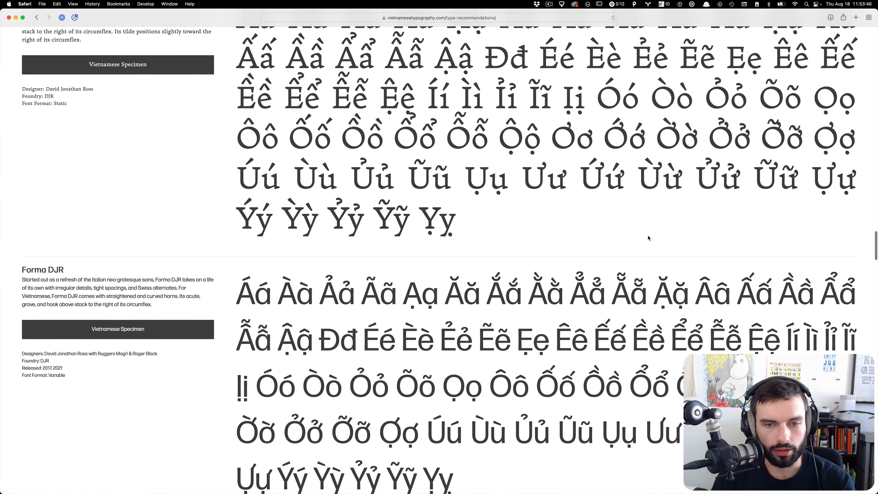
pyautogui.scroll(-3, 648, 237)
pyautogui.scroll(-8, 328, 328)
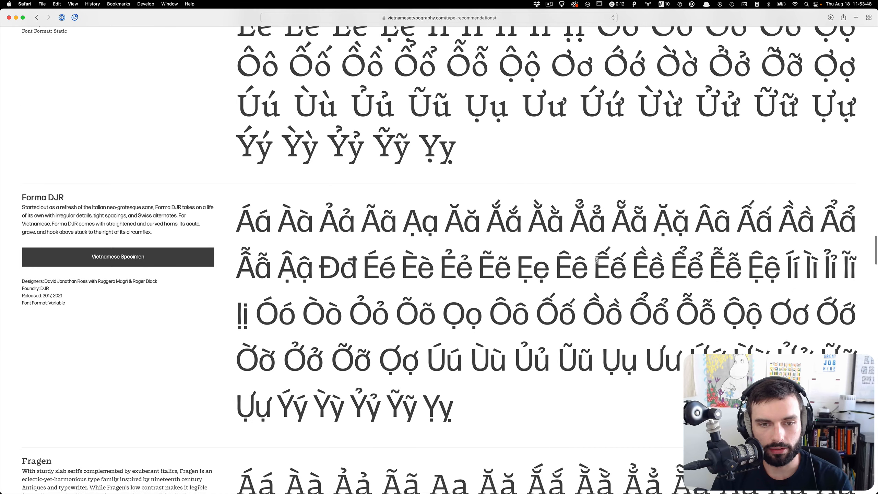
pyautogui.scroll(-2, 599, 251)
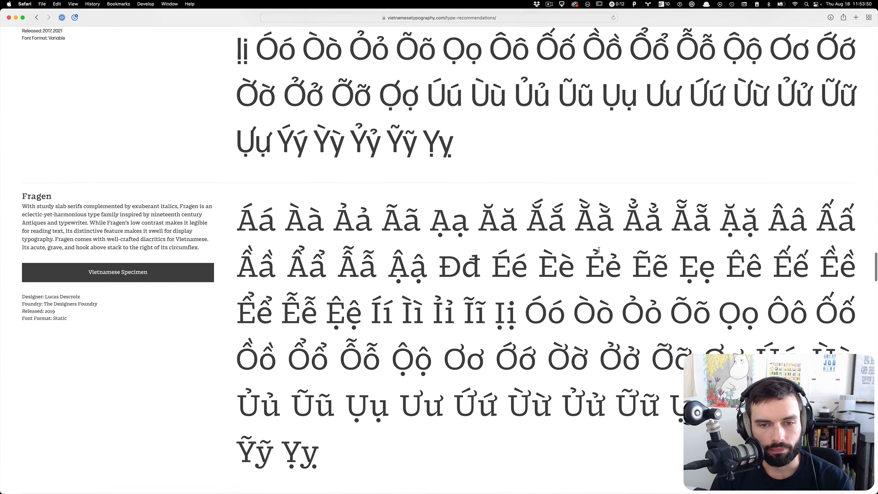
pyautogui.scroll(-2, 539, 261)
pyautogui.scroll(-1, 480, 272)
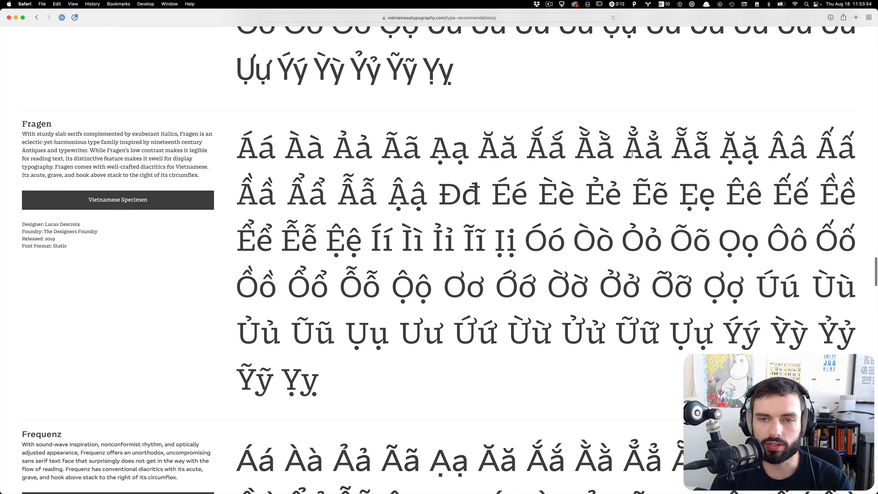
# Highlight Fragen's capital A with circumflex and acute, and its capital A with circumflex and hook above, to point out the stacked accents.
pyautogui.moveTo(842, 141); pyautogui.dragTo(821, 142)
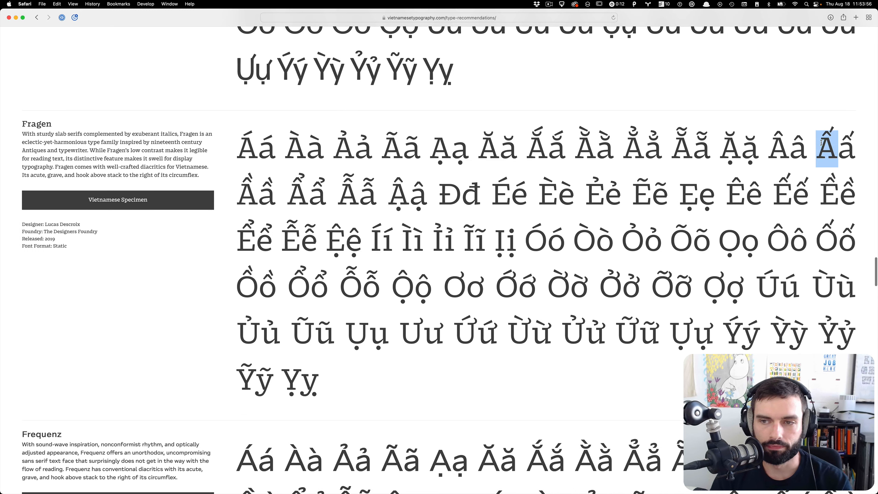
pyautogui.click(841, 138)
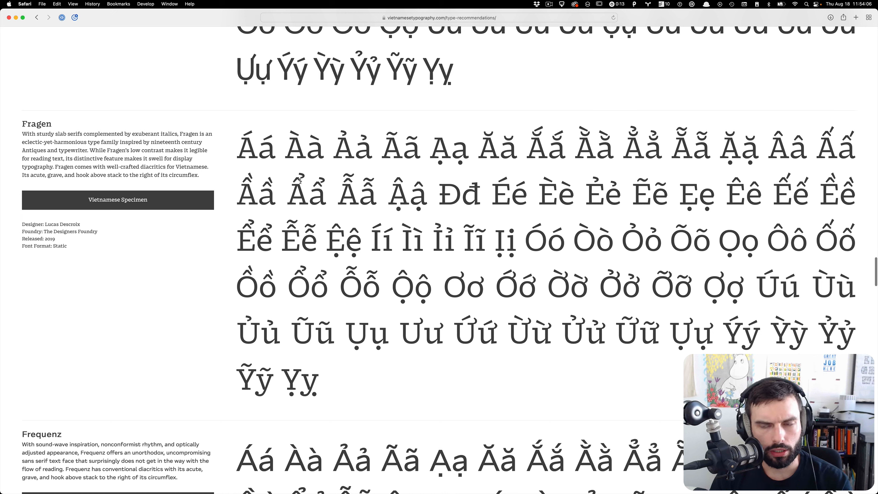
pyautogui.moveTo(300, 180); pyautogui.dragTo(297, 181)
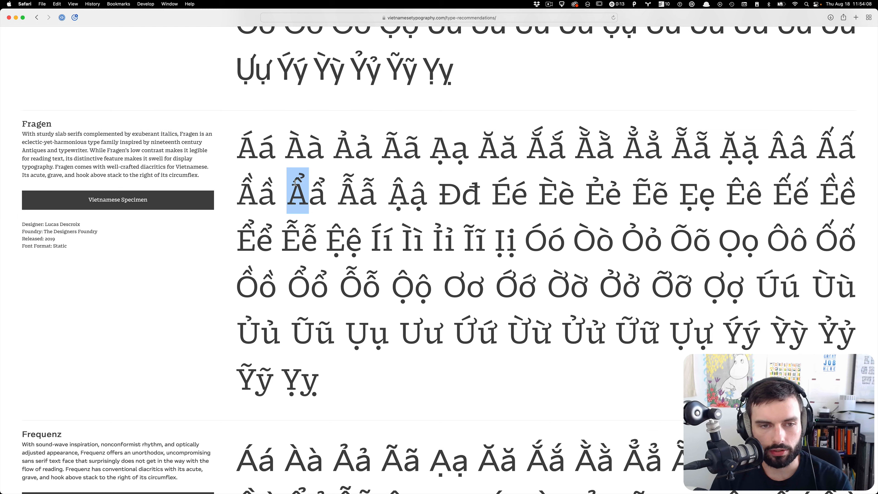
pyautogui.click(304, 182)
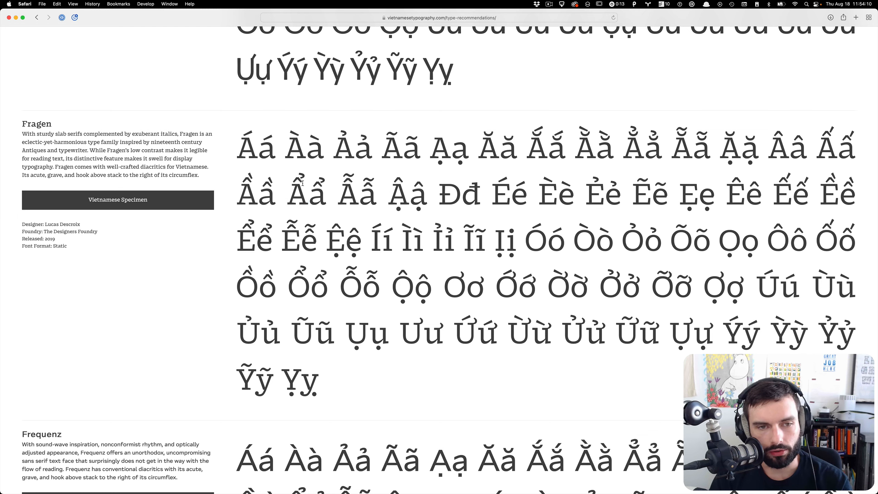
# Return to the Exchange and Fern samples and highlight Fern's lowercase a with circumflex and acute.
pyautogui.scroll(5, 304, 189)
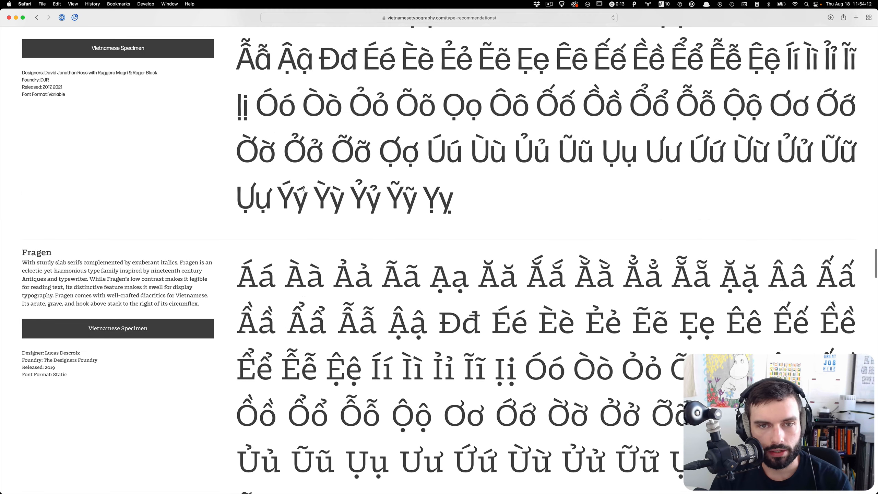
pyautogui.scroll(4, 304, 189)
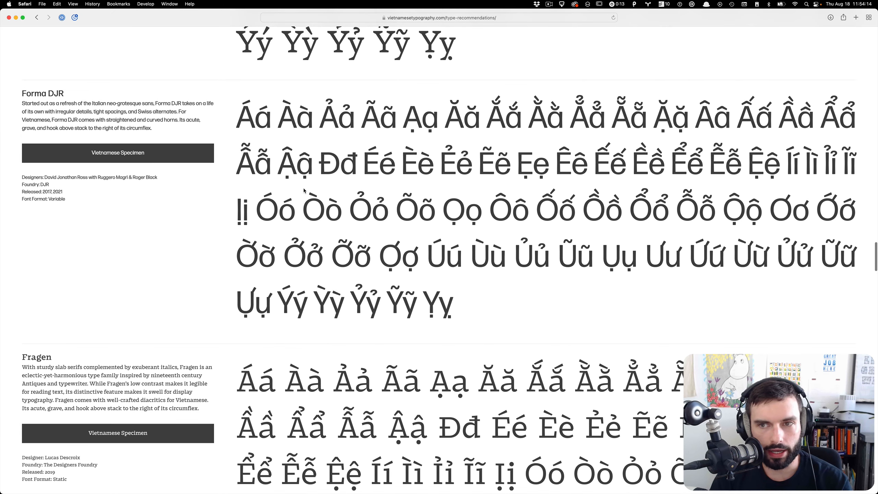
pyautogui.scroll(9, 302, 190)
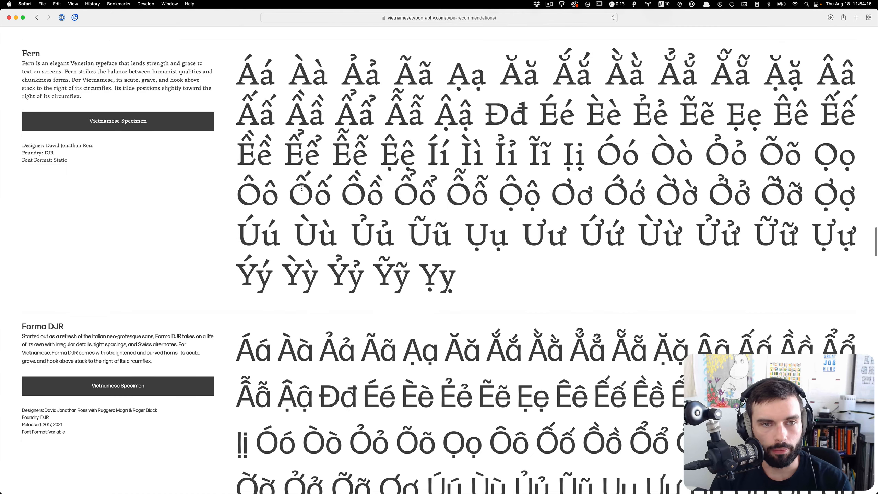
pyautogui.scroll(13, 302, 189)
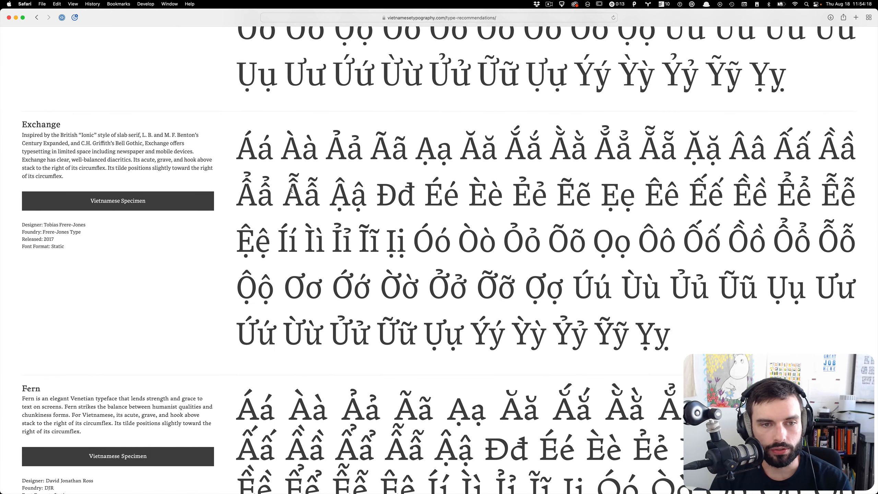
pyautogui.scroll(-7, 393, 287)
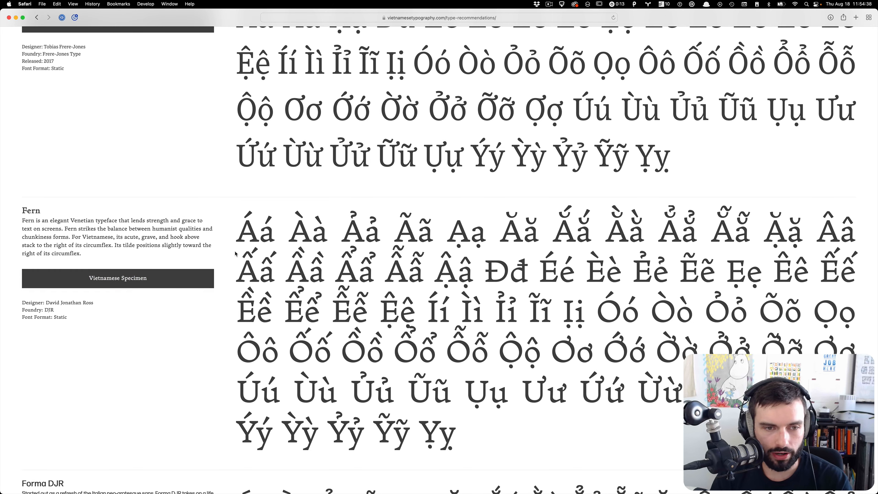
pyautogui.moveTo(264, 266); pyautogui.dragTo(269, 259)
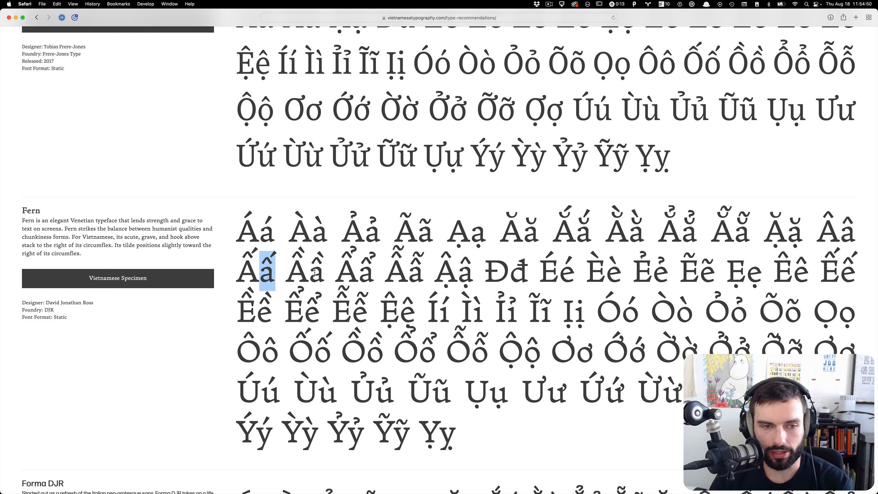
# Look through the Vietnamese letter samples from Frequenz onward to Harriet and Loretta.
pyautogui.scroll(-15, 314, 273)
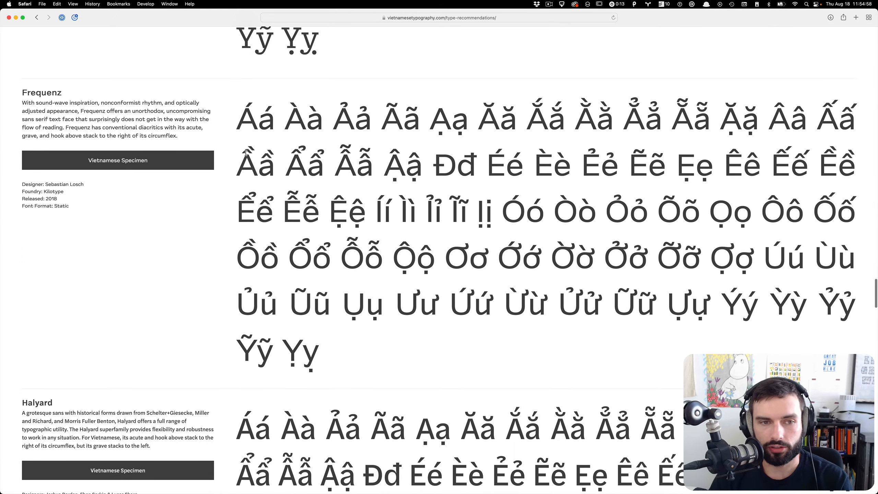
pyautogui.scroll(-4, 249, 178)
pyautogui.scroll(-10, 249, 178)
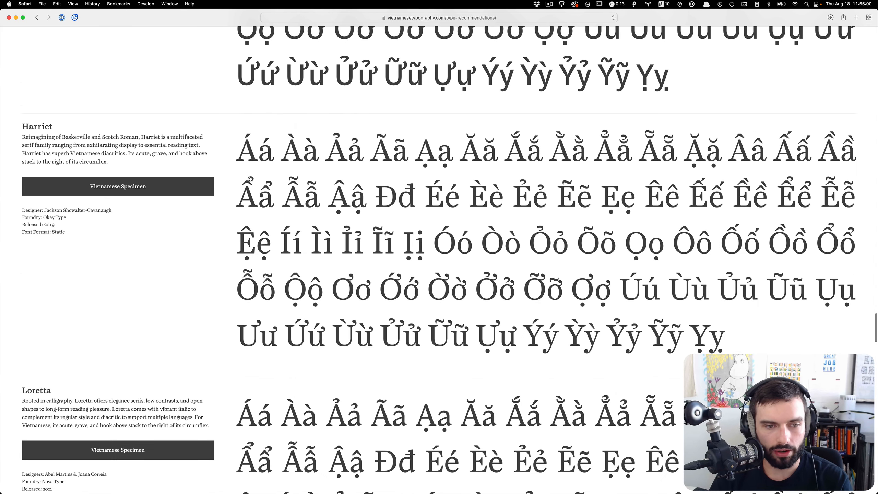
pyautogui.scroll(-6, 273, 240)
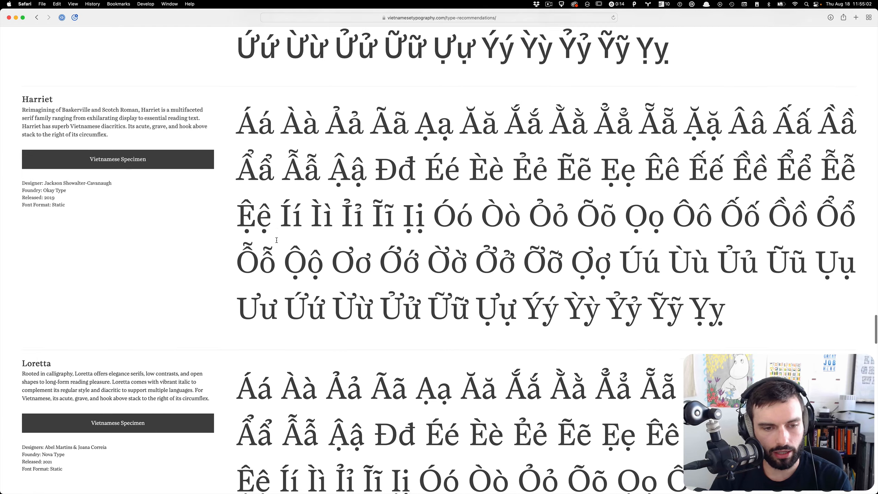
# Highlight Loretta's A with circumflex and hook above pair, and look on to the Name Sans samples.
pyautogui.doubleClick(269, 206)
pyautogui.scroll(-9, 270, 205)
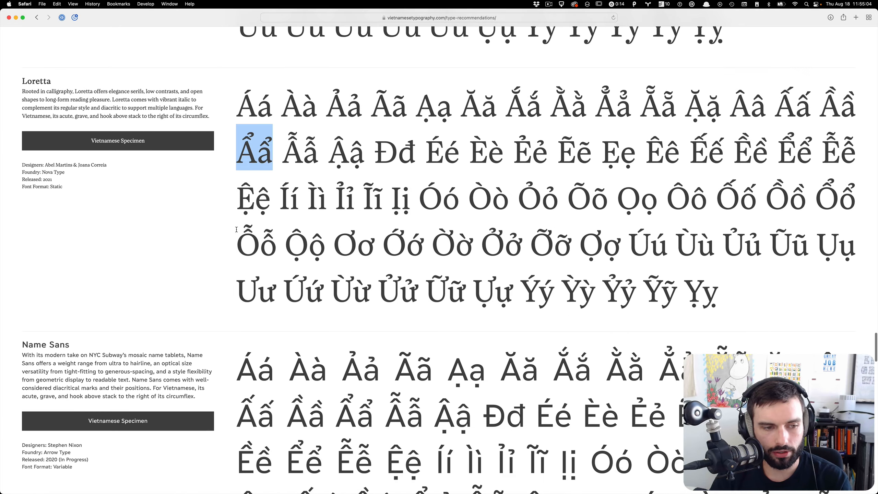
pyautogui.scroll(2, 170, 275)
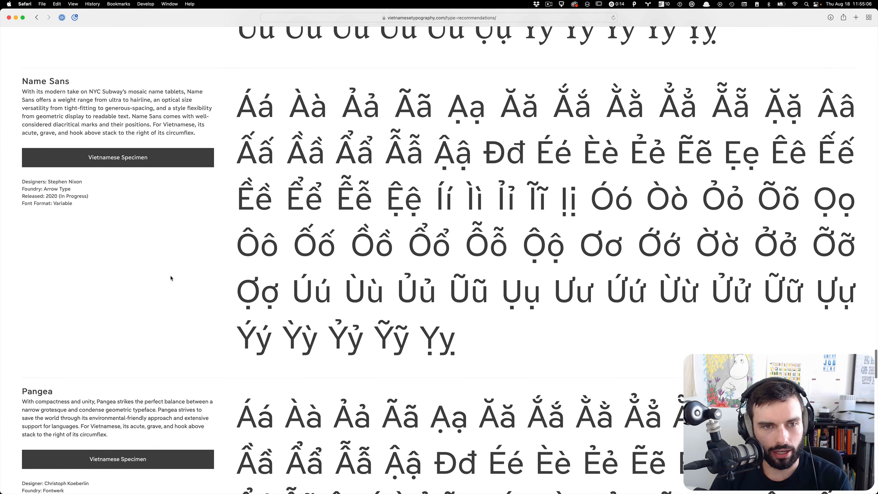
# Switch to Glyphs and open the combined breve and acute mark of abreveacute in Lang Italic for a close look.
pyautogui.press('super+Tab')
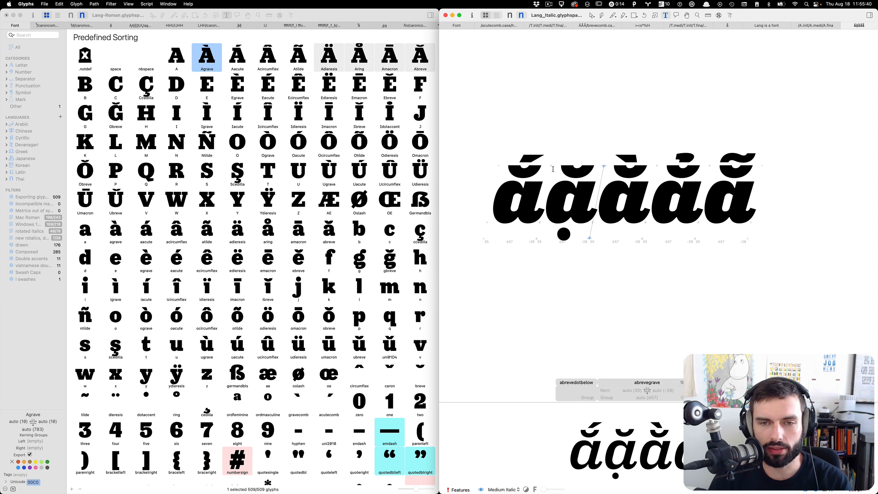
pyautogui.scroll(5, 502, 172)
pyautogui.doubleClick(502, 173)
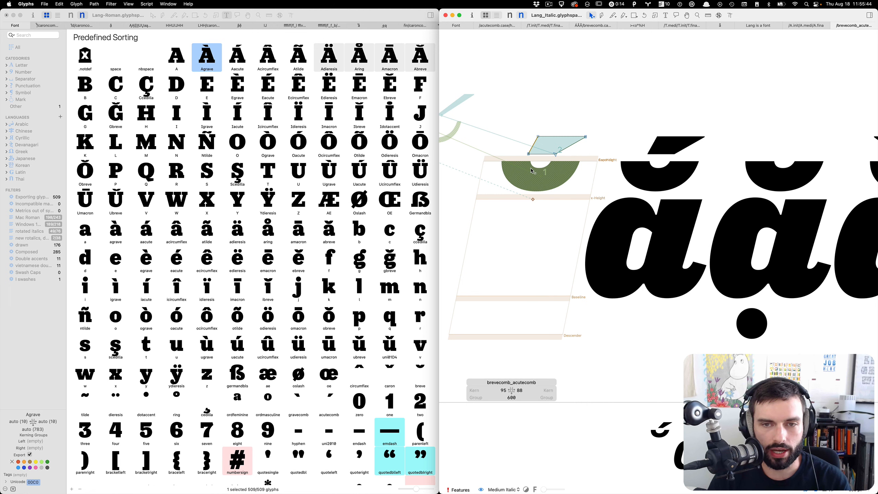
pyautogui.scroll(4, 532, 172)
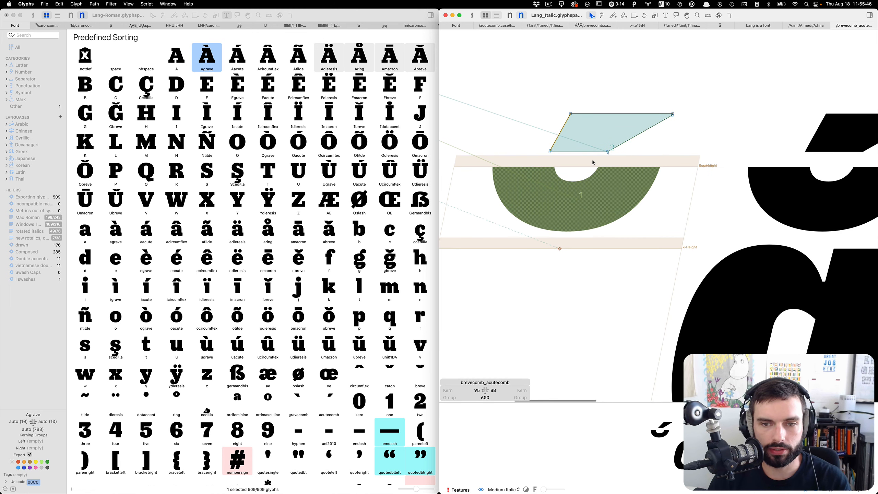
pyautogui.scroll(-3, 563, 203)
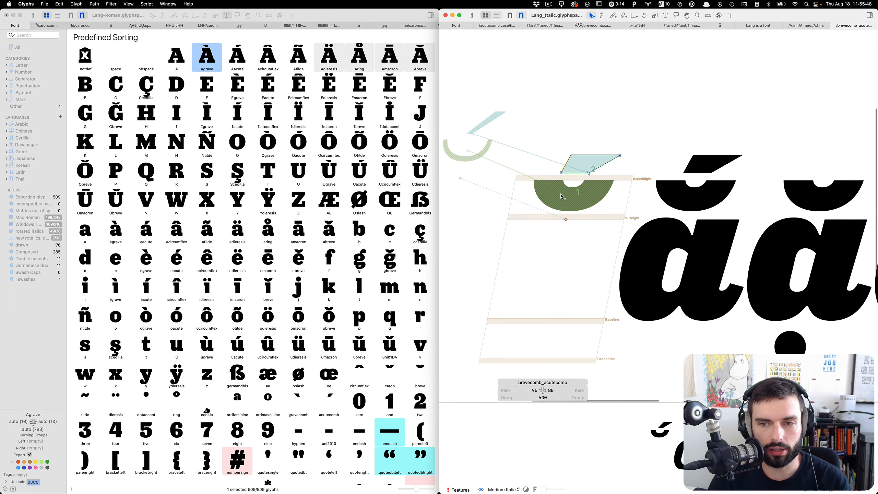
# Switch Lang Italic to the thin master and compare the breve-acute mark with the accented lowercase a's.
pyautogui.press('super+1')
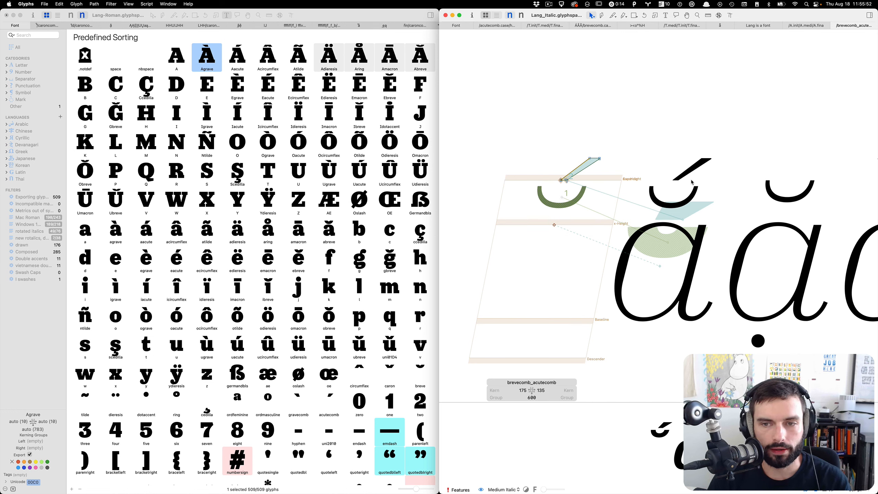
pyautogui.scroll(-8, 692, 182)
pyautogui.scroll(7, 702, 163)
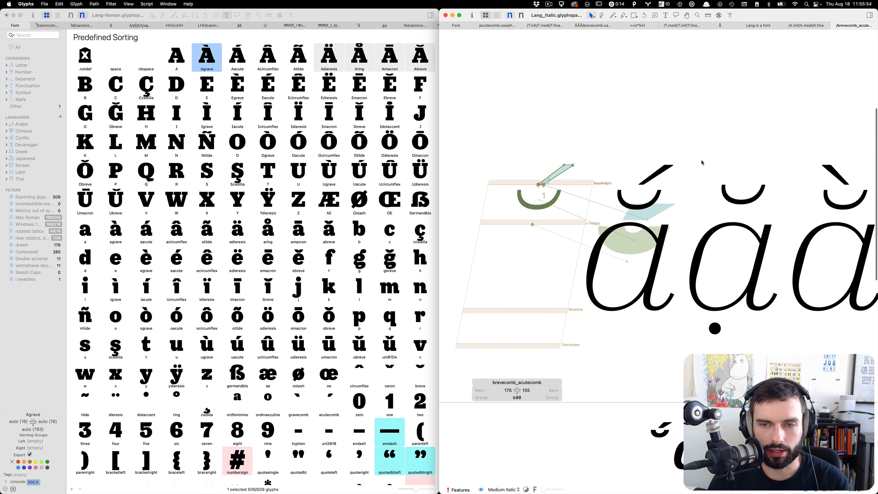
# Open the breve component of brevecomb_acutecomb as its own glyph beside it and select its whole outline.
pyautogui.press('t')
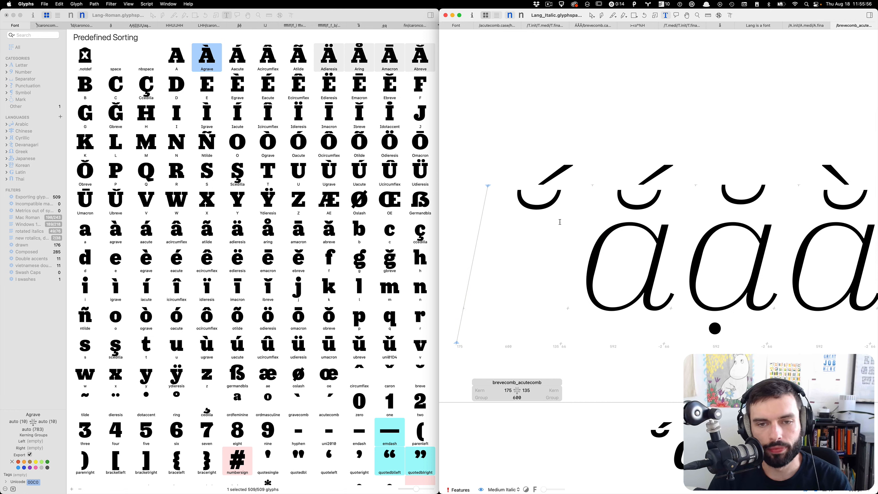
pyautogui.doubleClick(530, 237)
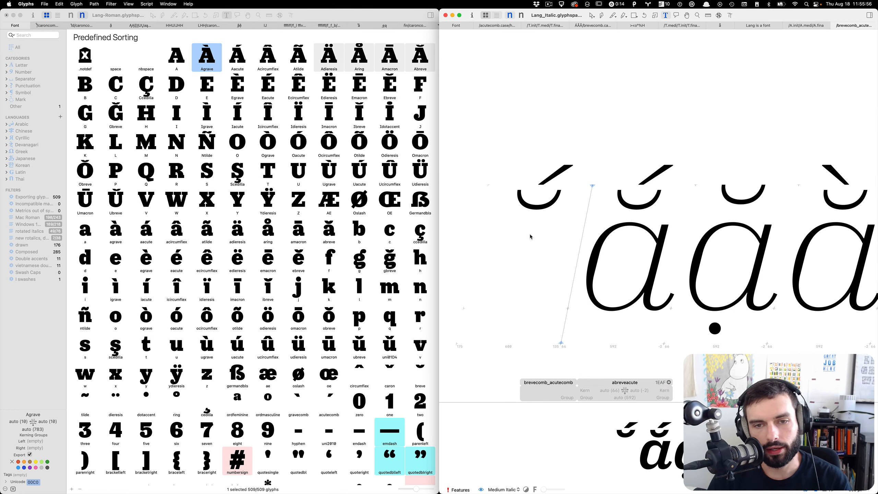
pyautogui.click(549, 208)
pyautogui.doubleClick(550, 207)
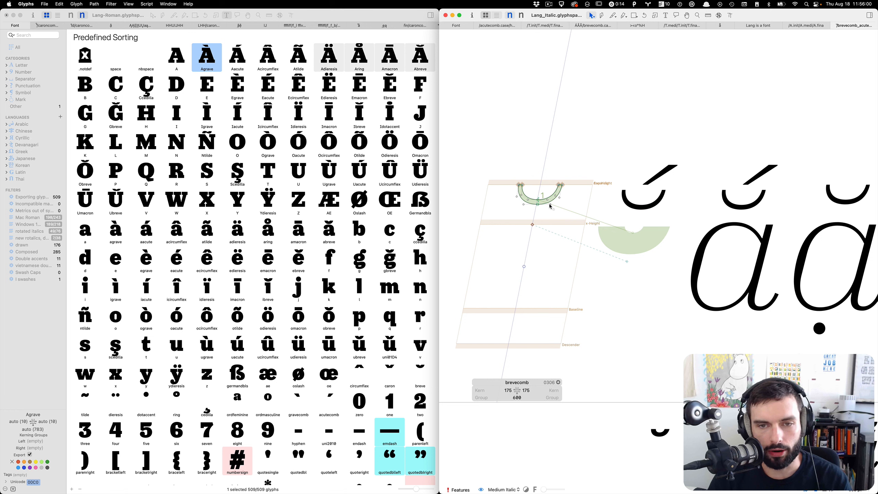
pyautogui.rightClick(561, 218)
pyautogui.click(526, 227)
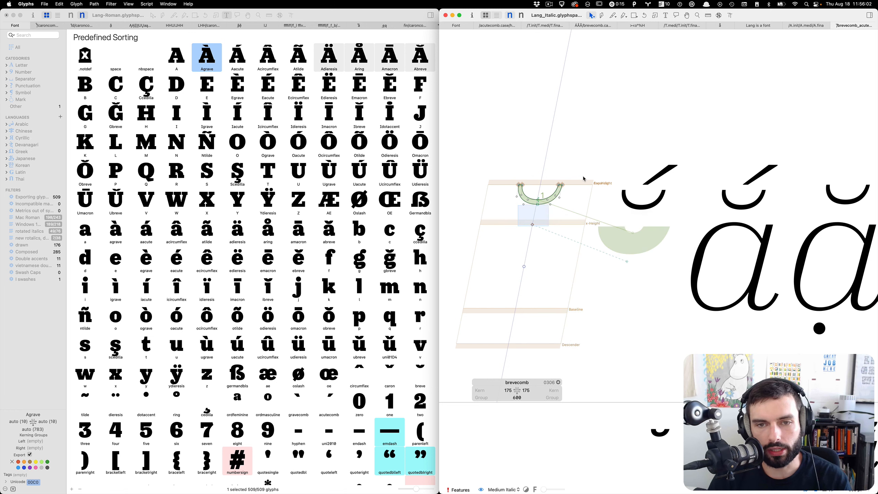
pyautogui.press('super+a')
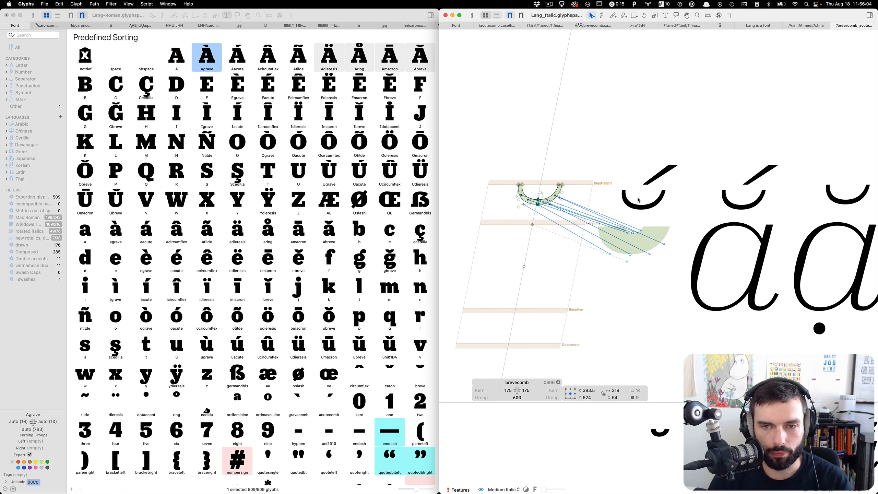
# Make brevecomb_acutecomb active again and look along the thin breve-accented a's through the tilde version.
pyautogui.hscroll(2, 628, 229)
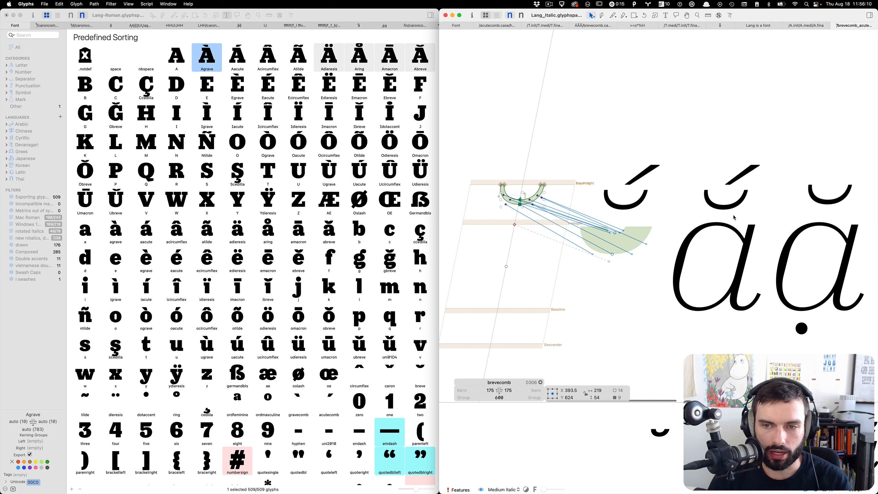
pyautogui.hscroll(3, 725, 224)
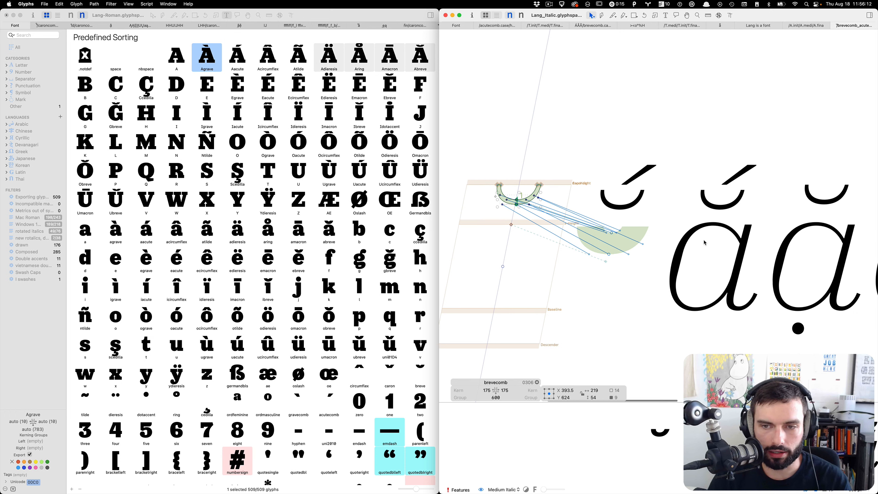
pyautogui.hscroll(1, 713, 257)
pyautogui.doubleClick(614, 241)
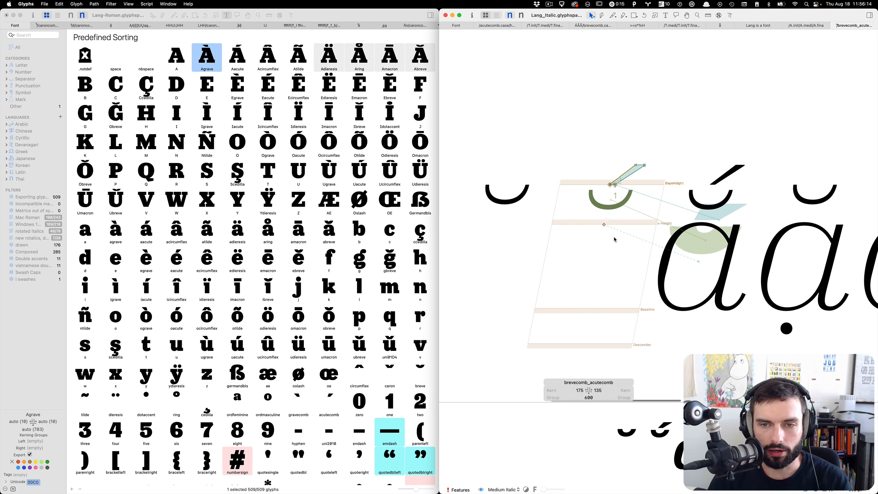
pyautogui.hscroll(10, 665, 203)
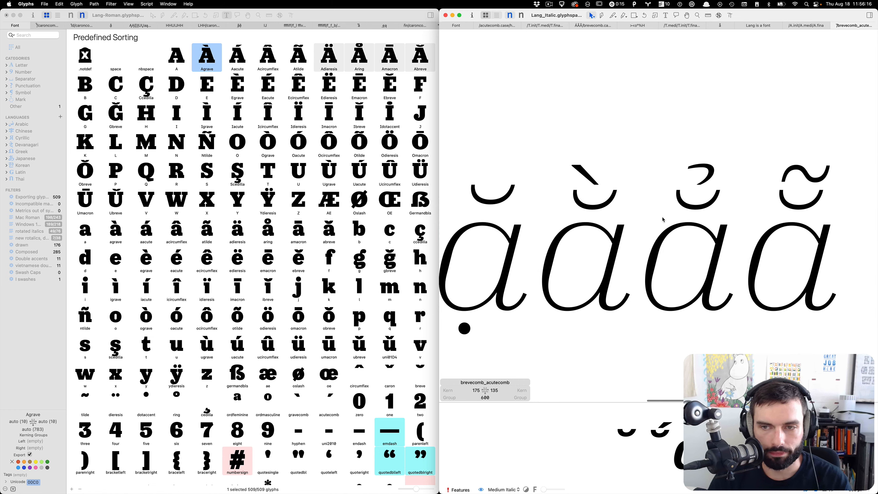
# Switch to the heavy master and inspect how abreveacute and brevecomb_acutecomb are built.
pyautogui.press('super+2')
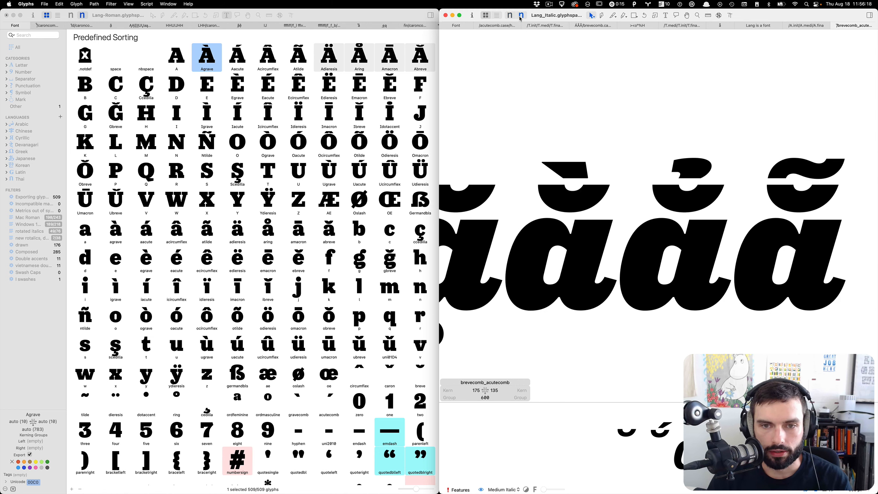
pyautogui.hscroll(-8, 598, 149)
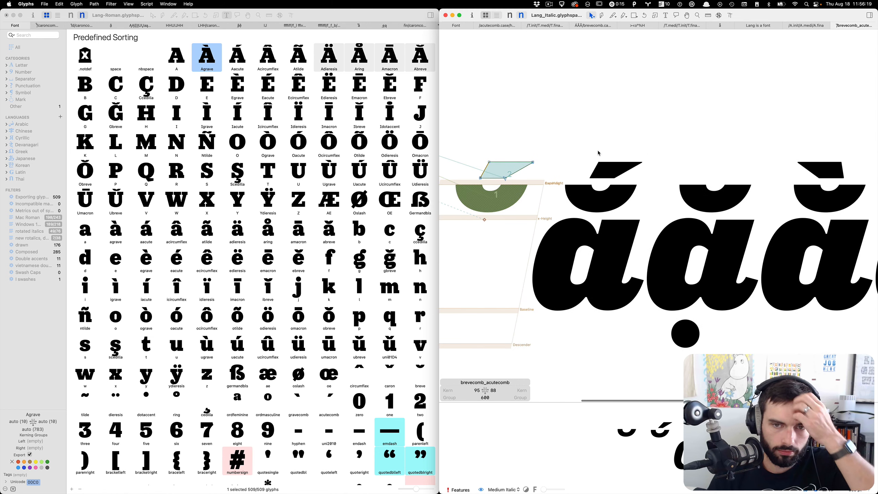
pyautogui.click(566, 212)
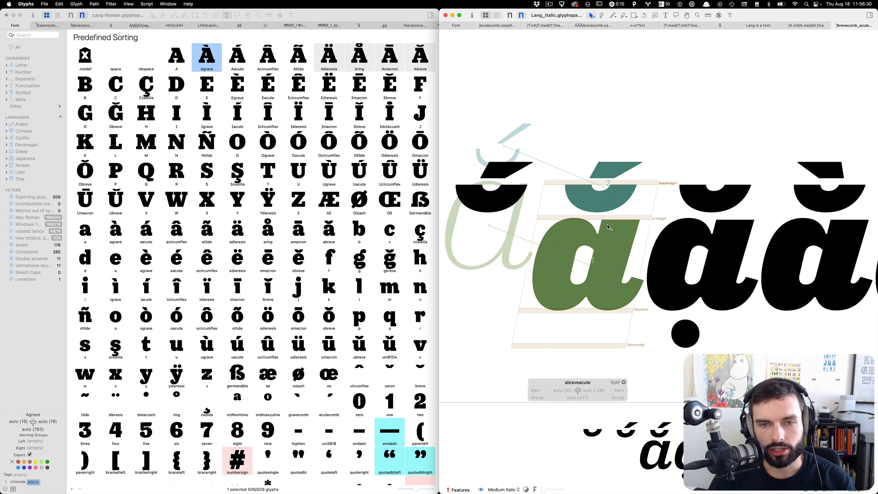
pyautogui.hscroll(1, 515, 233)
pyautogui.doubleClick(493, 235)
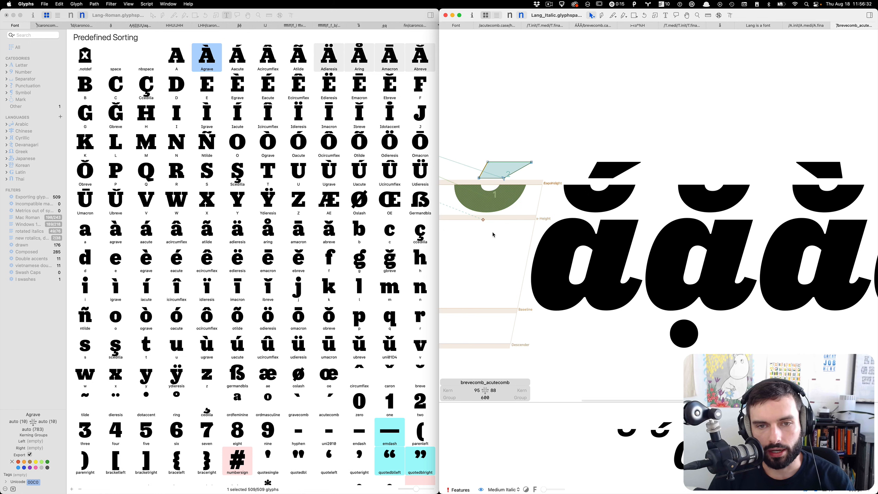
# Insert the Aacute glyph directly before brevecomb_acutecomb in the sample text.
pyautogui.press('super+0')
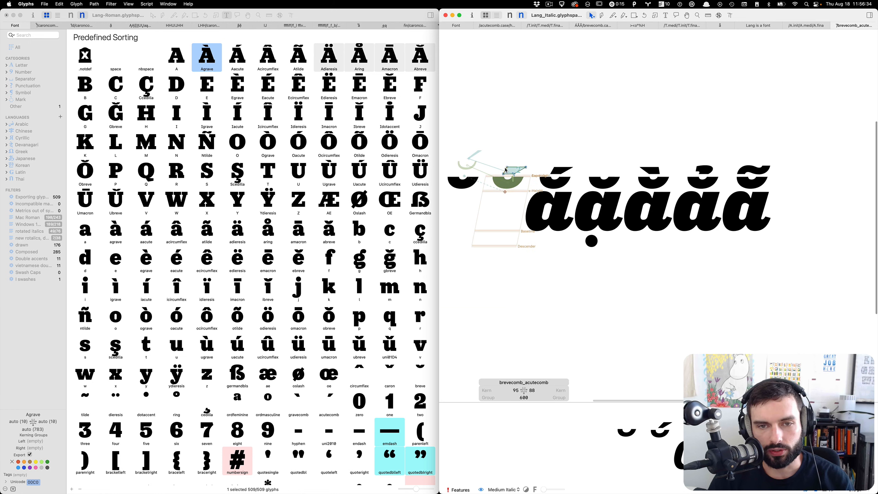
pyautogui.press('t')
pyautogui.press('/')
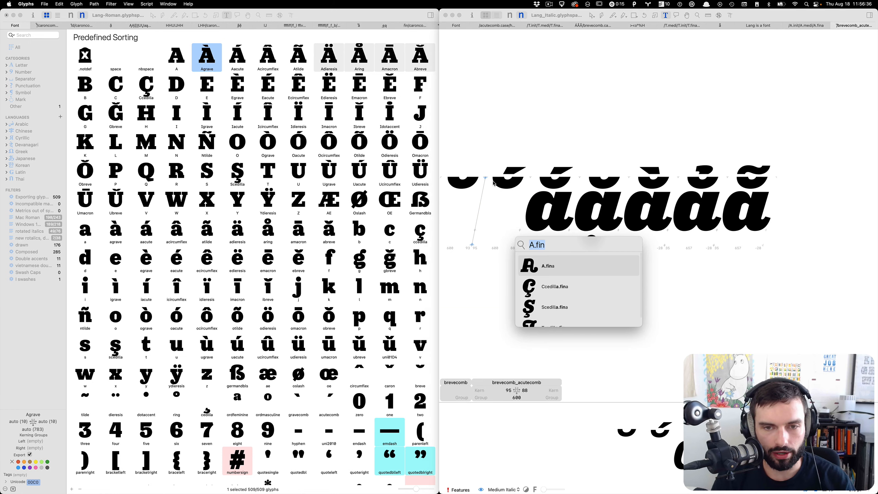
pyautogui.write('Aacu')
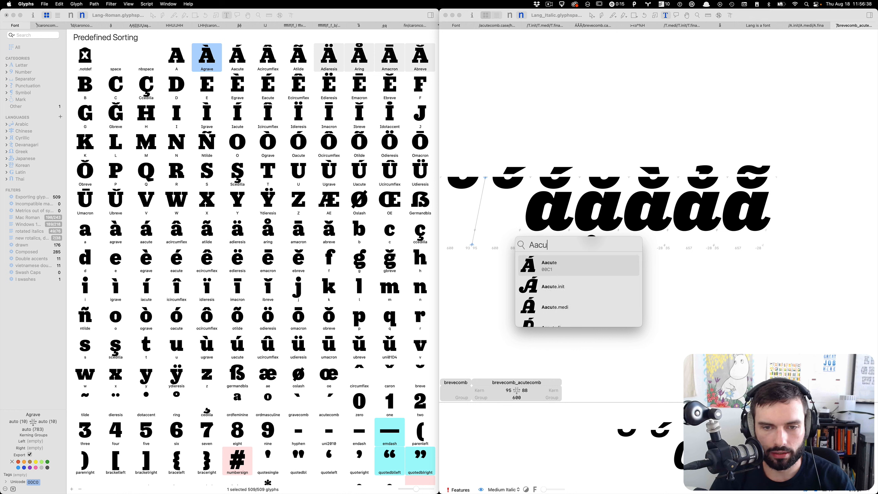
pyautogui.press('Return')
pyautogui.scroll(5, 488, 161)
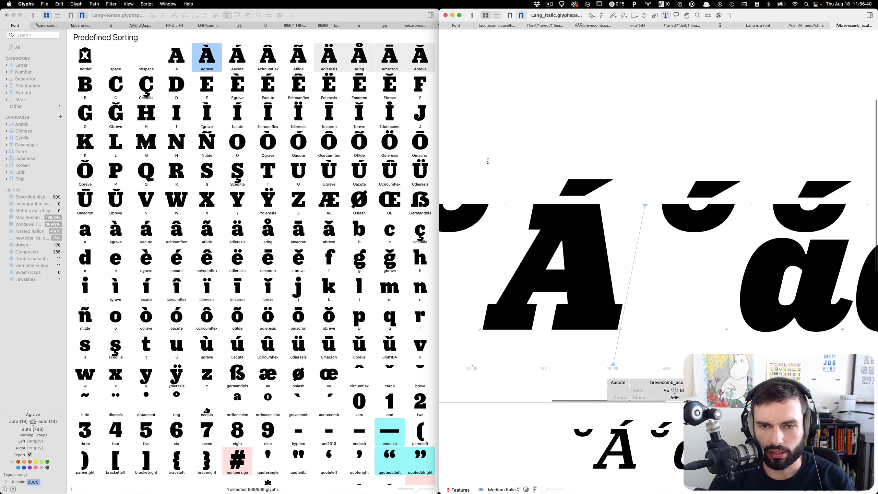
# Compare the acute of Aacute with the acute in brevecomb_acutecomb in both the thin and heavy masters.
pyautogui.press('Escape')
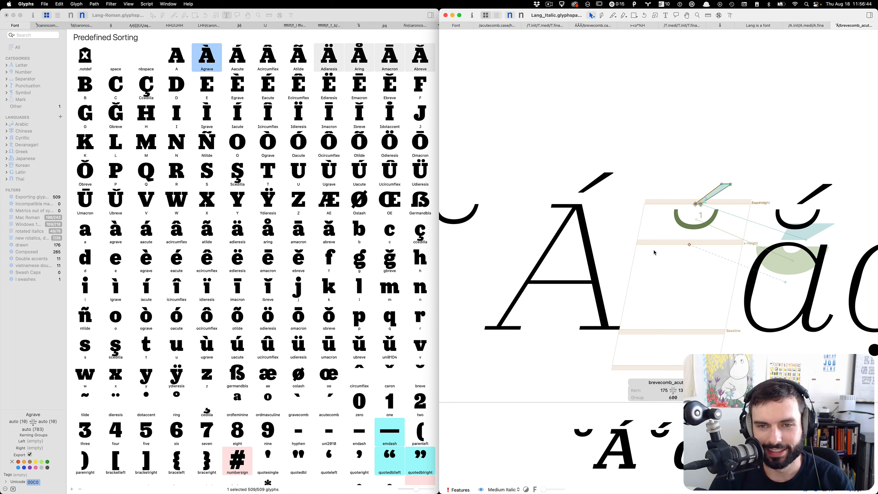
pyautogui.press('super+2')
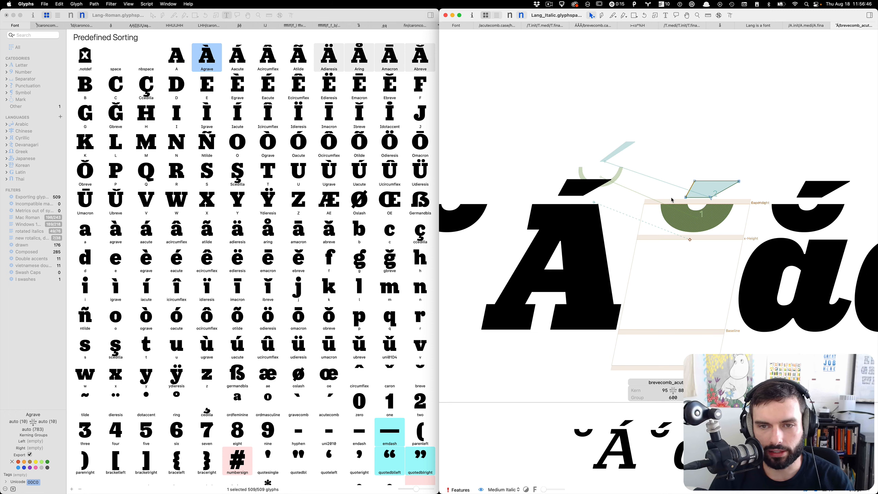
pyautogui.doubleClick(593, 186)
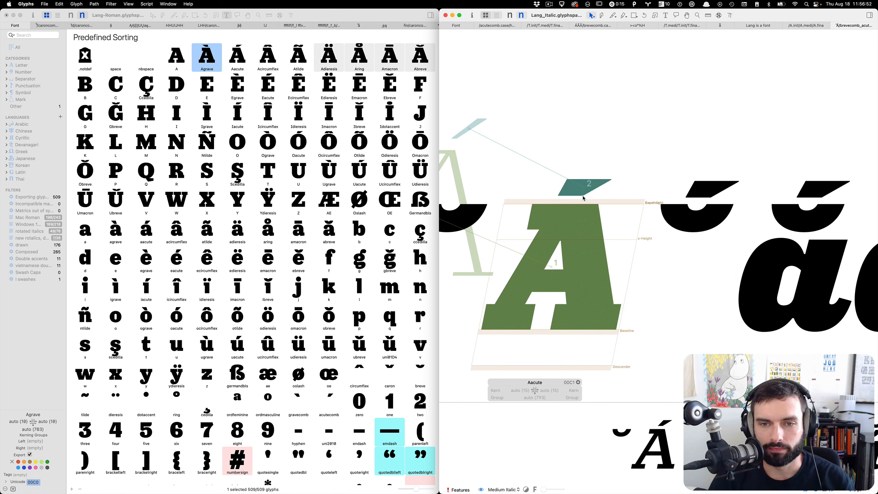
pyautogui.press('super+1')
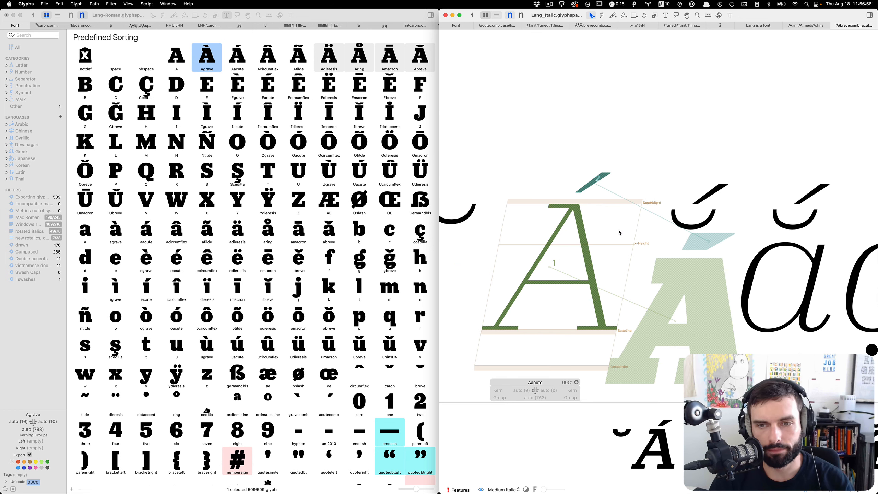
pyautogui.doubleClick(688, 264)
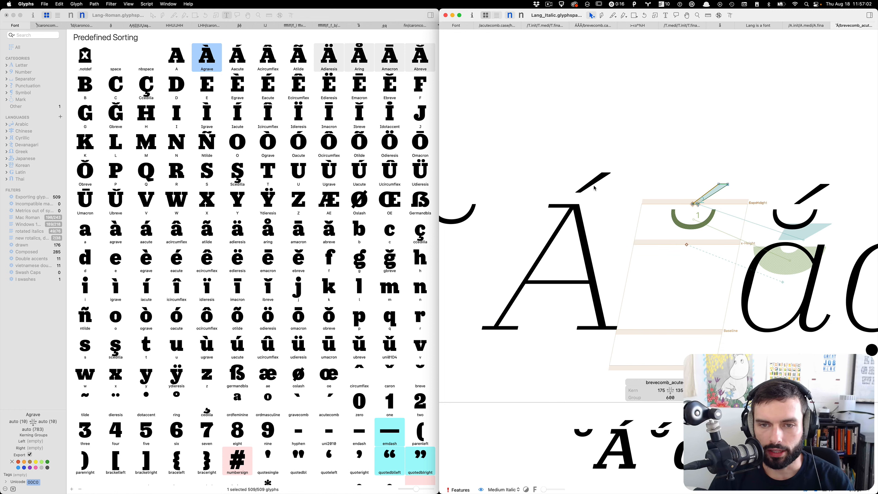
pyautogui.scroll(-5, 672, 234)
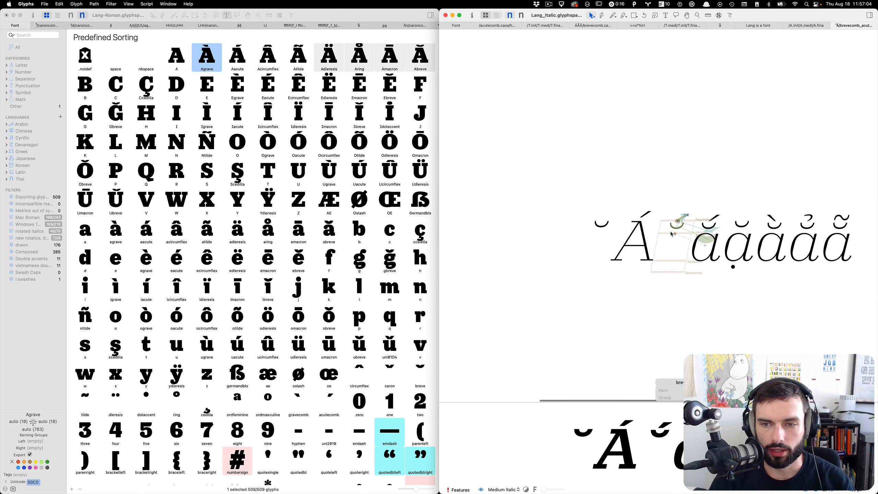
# Show all Lang Italic glyphs in the font overview and search for names containing ".case".
pyautogui.click(457, 25)
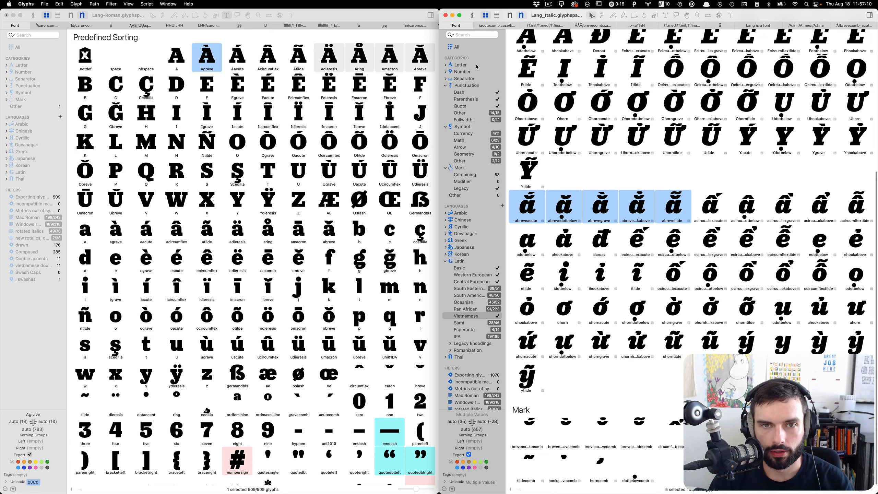
pyautogui.click(456, 46)
pyautogui.scroll(15, 724, 263)
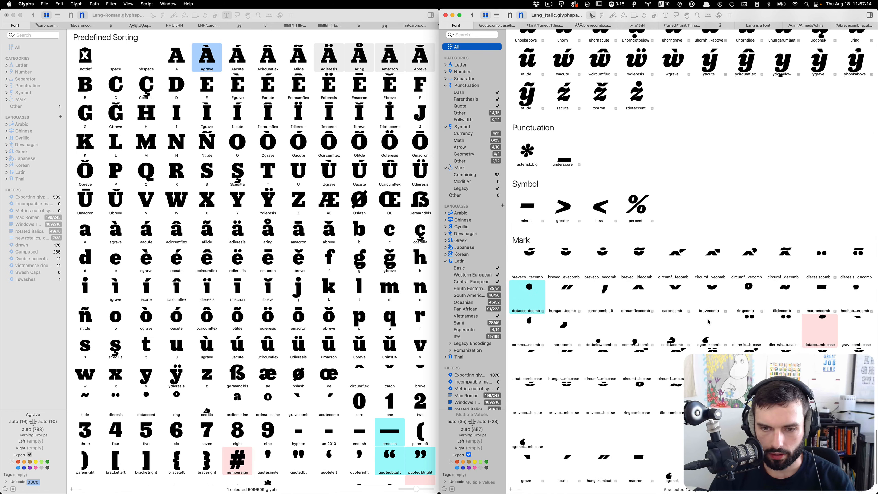
pyautogui.press('super+f')
pyautogui.write('.case')
pyautogui.press('Return')
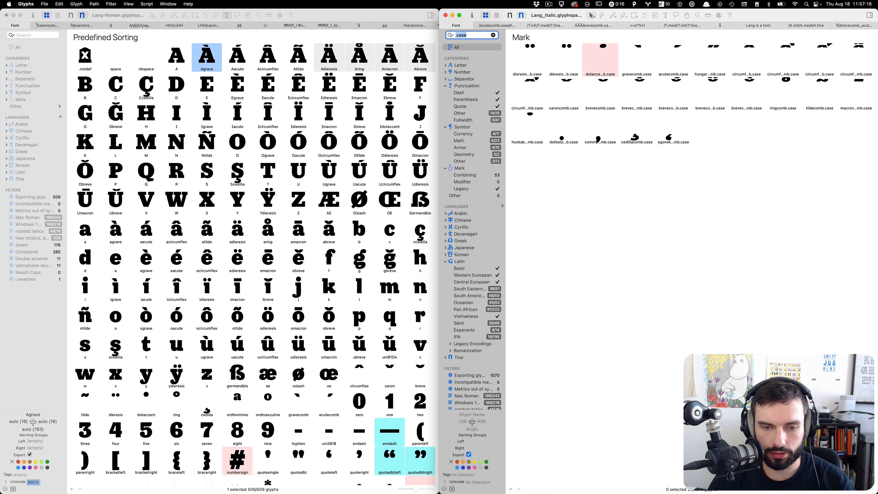
pyautogui.scroll(-4, 497, 352)
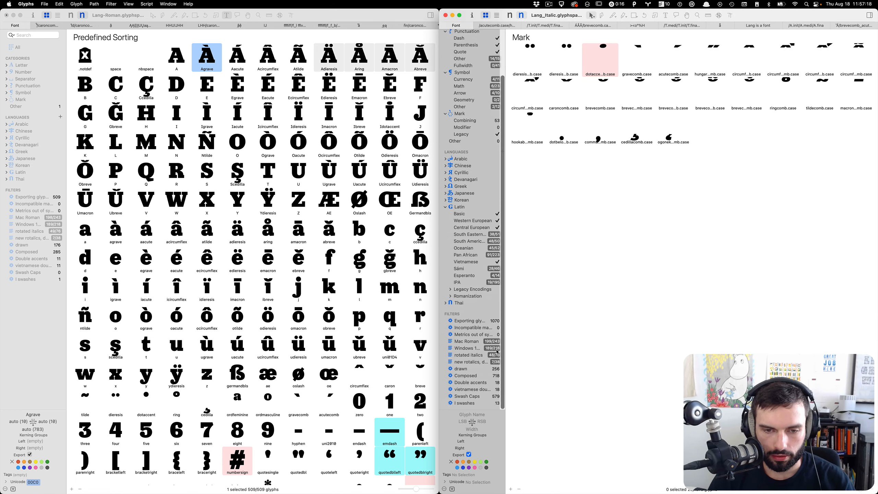
# Filter the Lang Italic overview by Double accents and open all the listed case marks together for editing.
pyautogui.click(477, 383)
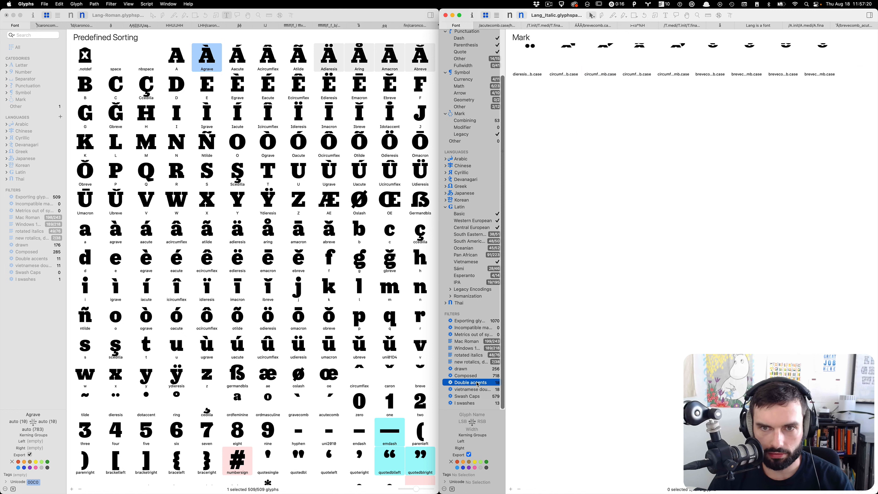
pyautogui.click(528, 51)
pyautogui.keyDown('shift'); pyautogui.click(824, 52); pyautogui.keyUp('shift')
pyautogui.press('Return')
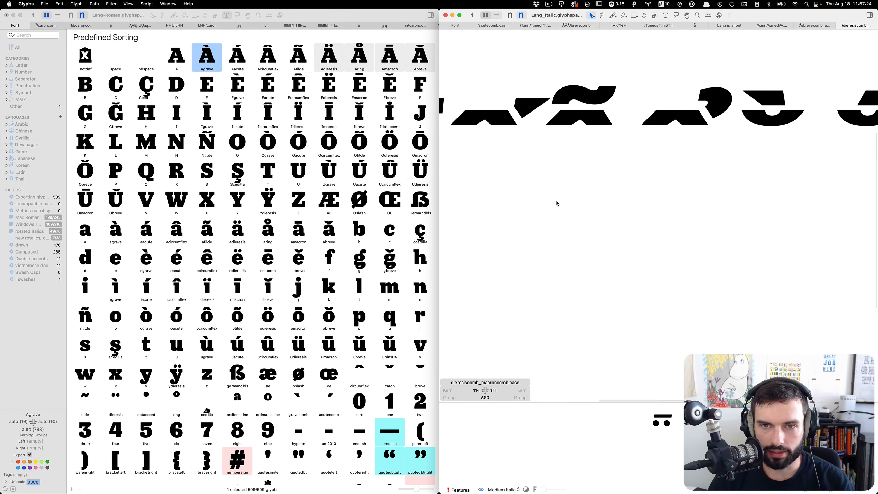
# Inspect how dieresiscomb_macroncomb.case is built from its components, up close in the edit view.
pyautogui.scroll(-5, 557, 203)
pyautogui.scroll(3, 545, 181)
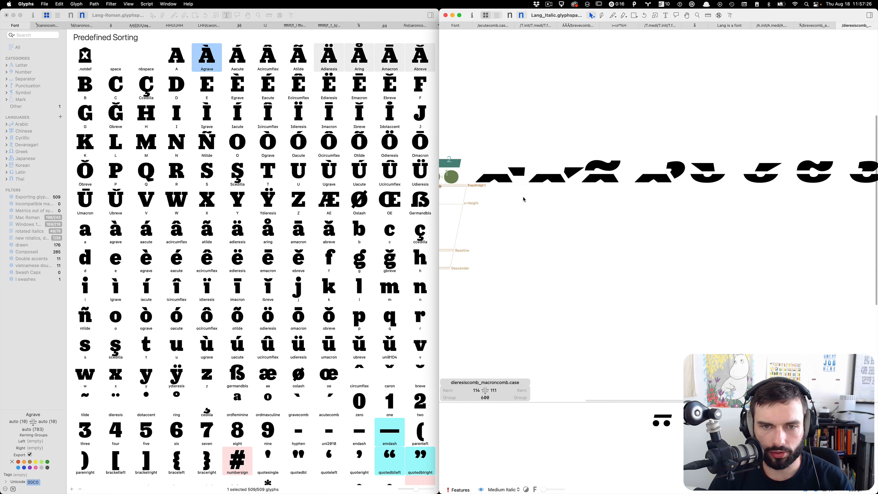
pyautogui.doubleClick(498, 199)
pyautogui.hscroll(-3, 497, 198)
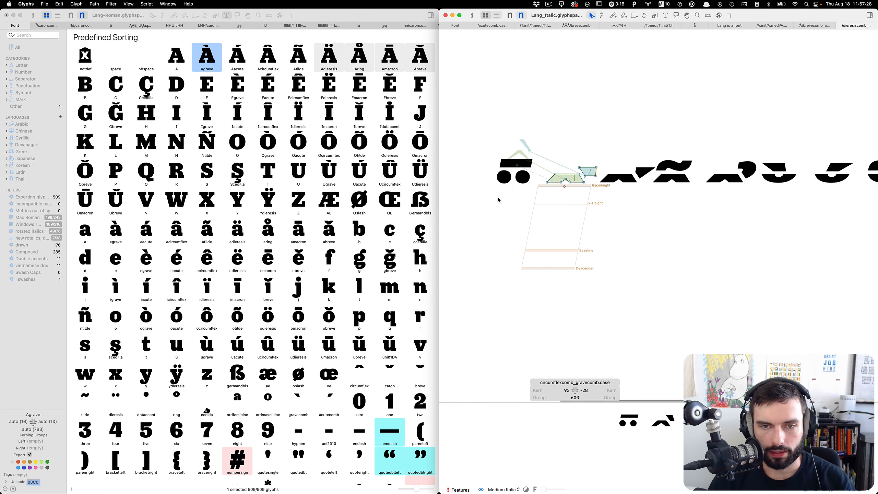
pyautogui.doubleClick(515, 176)
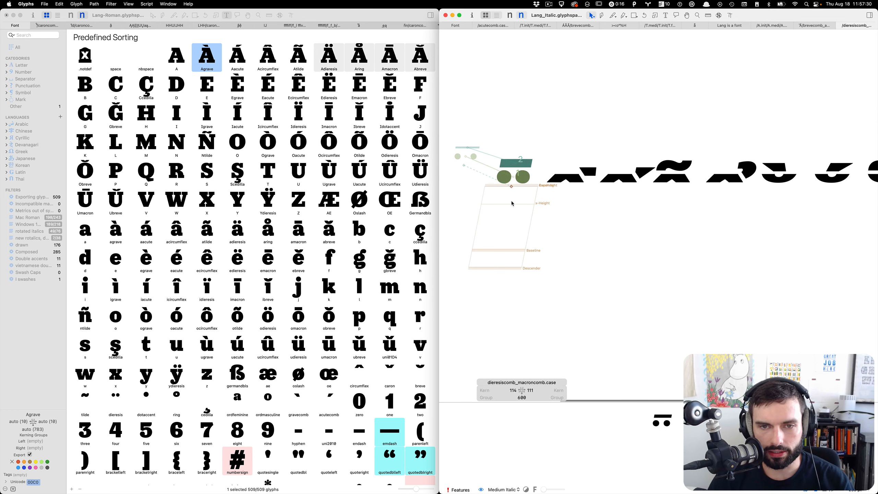
pyautogui.scroll(3, 520, 178)
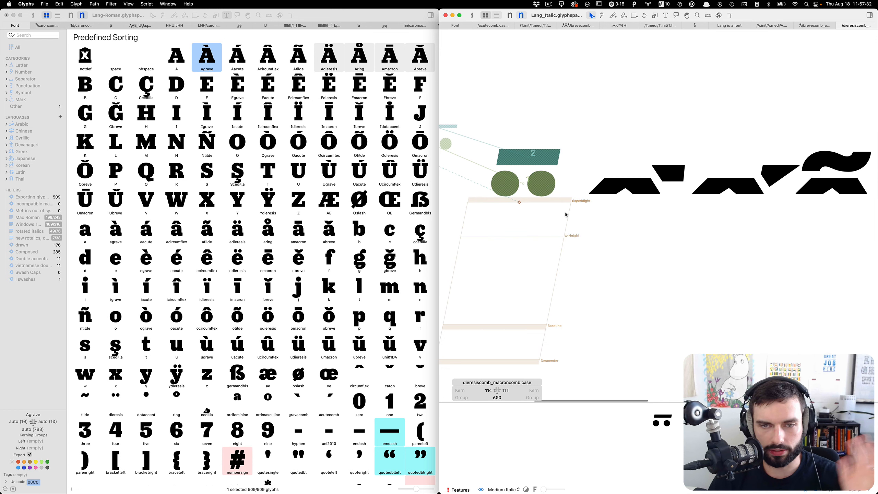
# Examine the circumflex and grave outlines in circumflexcomb_gravecomb.case and compare them with the neighbouring marks.
pyautogui.doubleClick(605, 225)
pyautogui.hscroll(2, 606, 226)
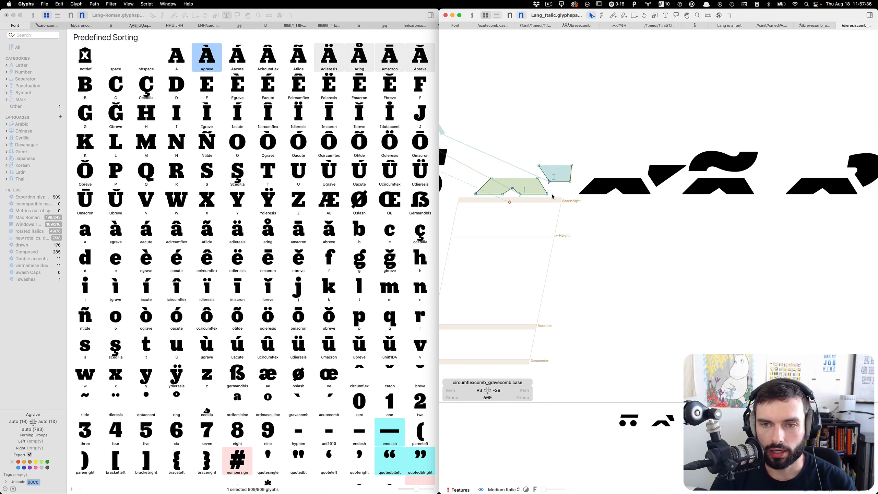
pyautogui.hscroll(1, 553, 197)
pyautogui.hscroll(-4, 553, 196)
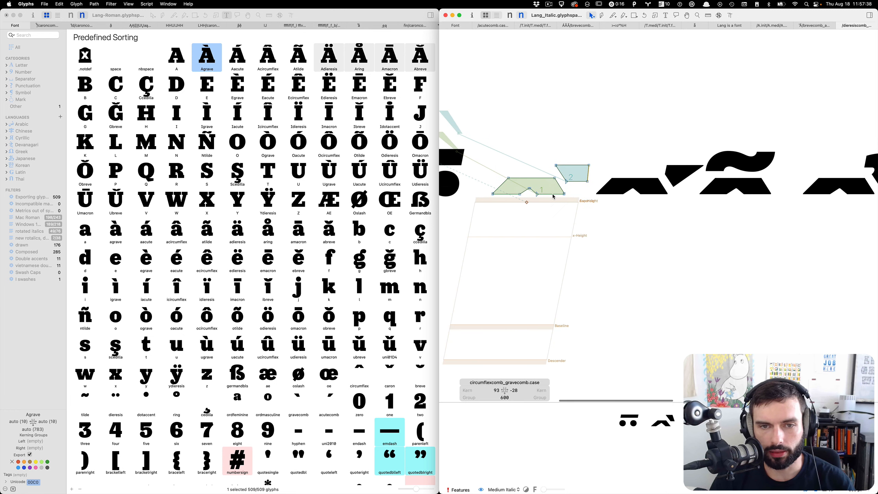
pyautogui.hscroll(-3, 552, 196)
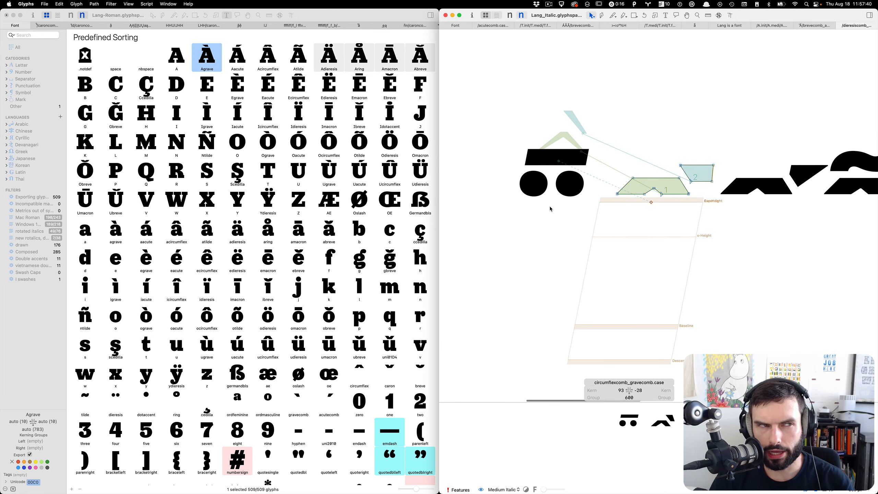
pyautogui.hscroll(6, 695, 239)
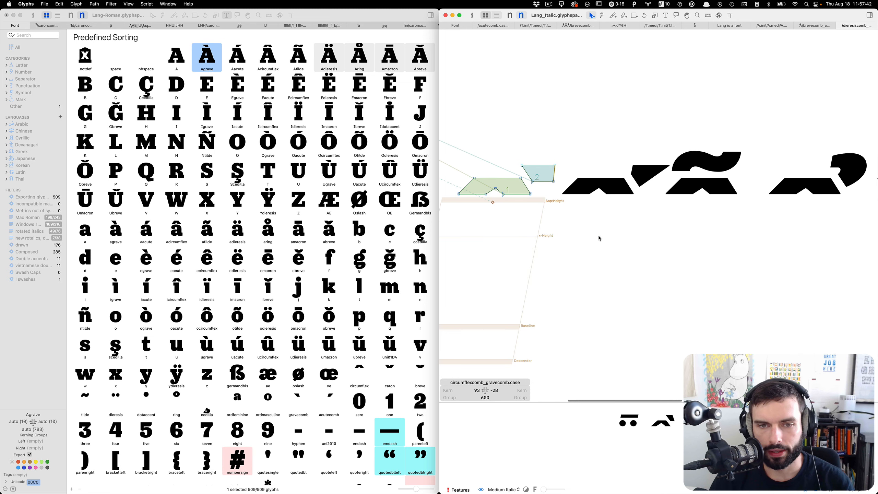
pyautogui.hscroll(-2, 600, 238)
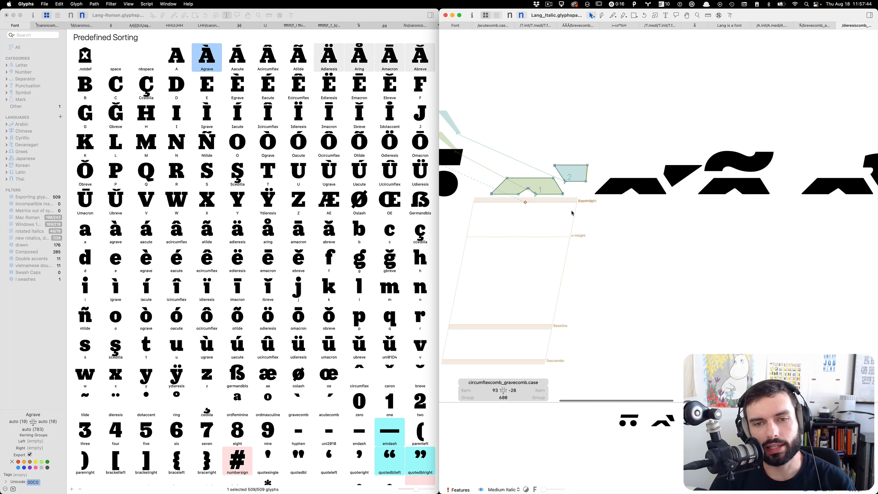
# Inspect the construction of the circumflex case marks combined with acute, tilde and hook above.
pyautogui.doubleClick(638, 212)
pyautogui.doubleClick(715, 216)
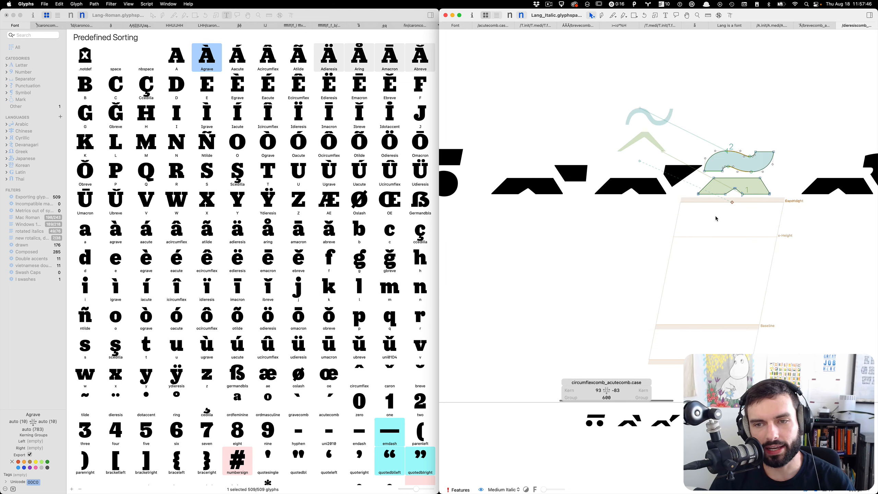
pyautogui.hscroll(6, 715, 217)
pyautogui.doubleClick(655, 235)
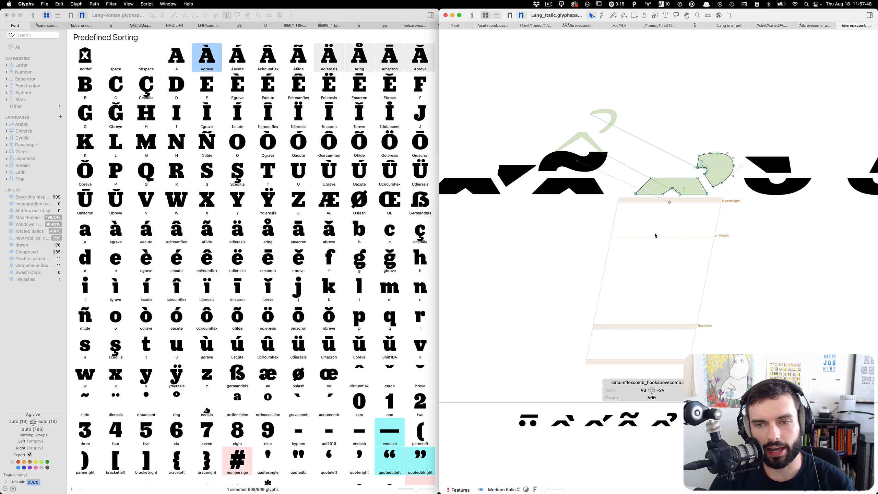
# Inspect the construction of the breve case marks combined with grave, acute and tilde.
pyautogui.hscroll(5, 656, 235)
pyautogui.doubleClick(656, 235)
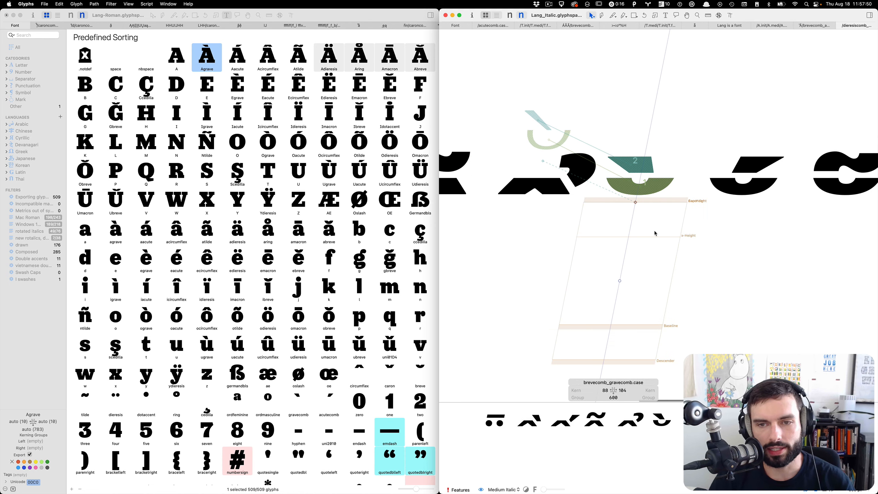
pyautogui.doubleClick(724, 219)
pyautogui.hscroll(4, 724, 220)
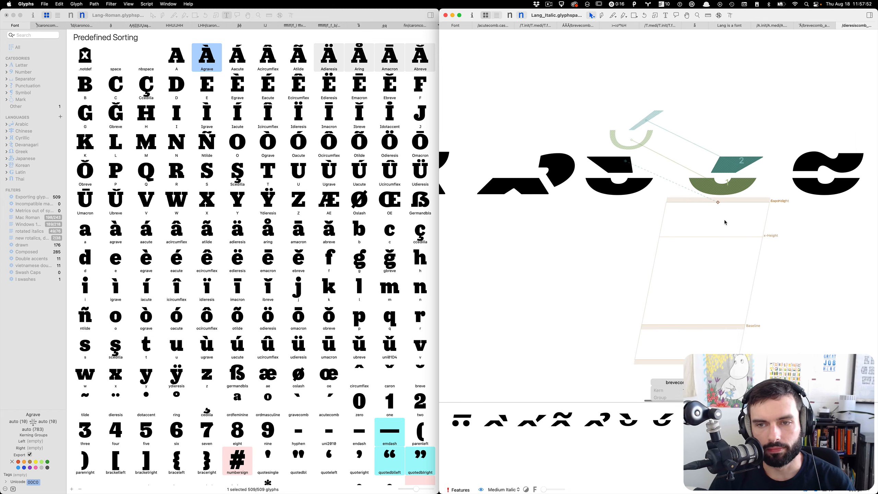
pyautogui.doubleClick(745, 219)
pyautogui.doubleClick(636, 217)
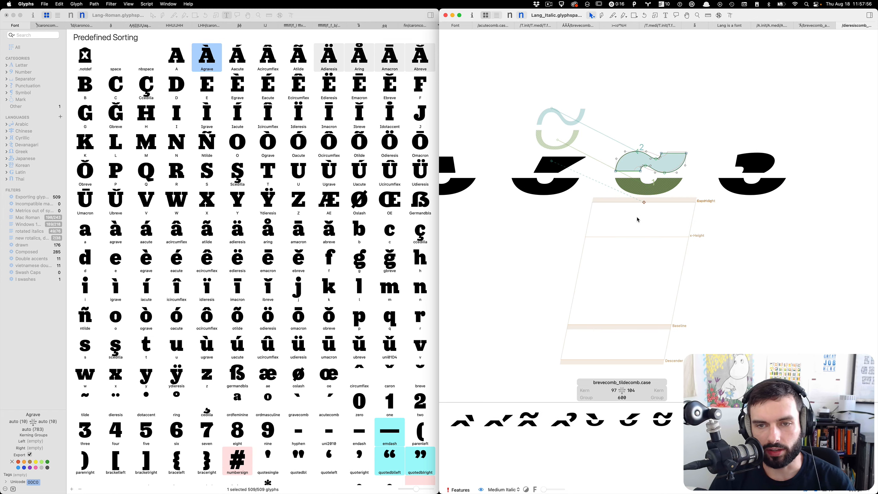
# Insert the Atilde glyph directly before brevecomb_tildecomb.case in the row of case marks.
pyautogui.hscroll(-8, 637, 216)
pyautogui.scroll(-5, 635, 218)
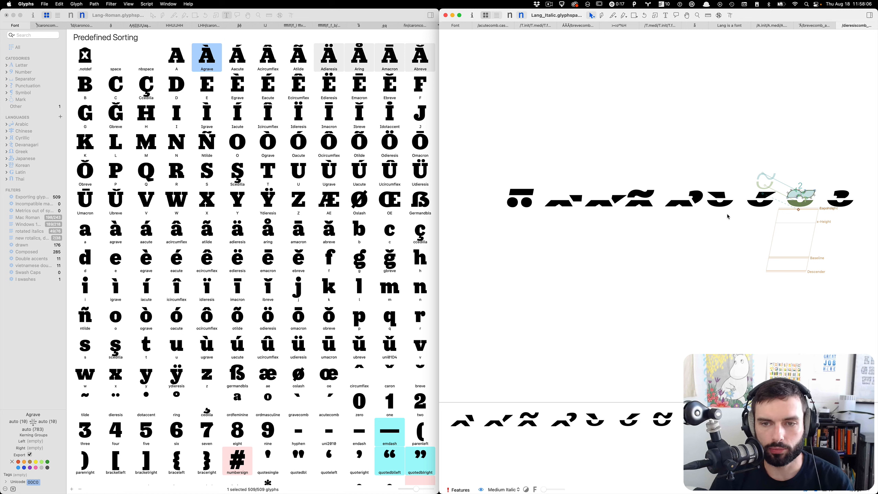
pyautogui.scroll(3, 712, 193)
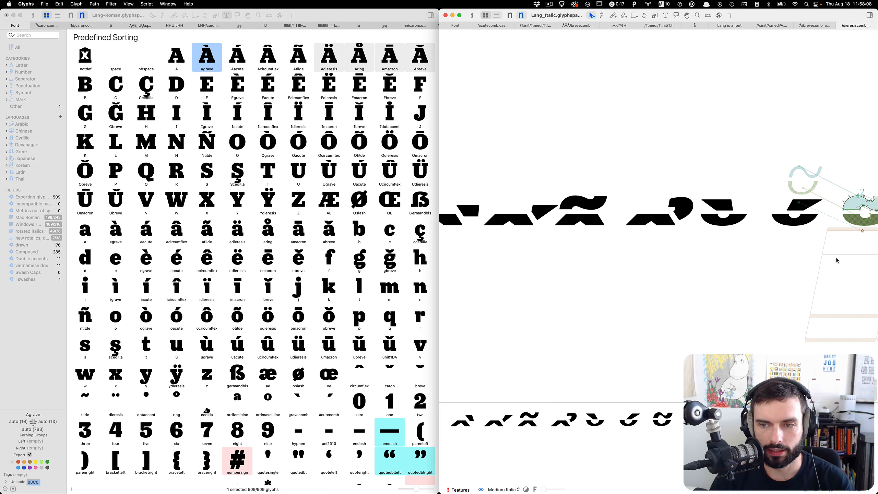
pyautogui.hscroll(3, 837, 260)
pyautogui.scroll(3, 840, 207)
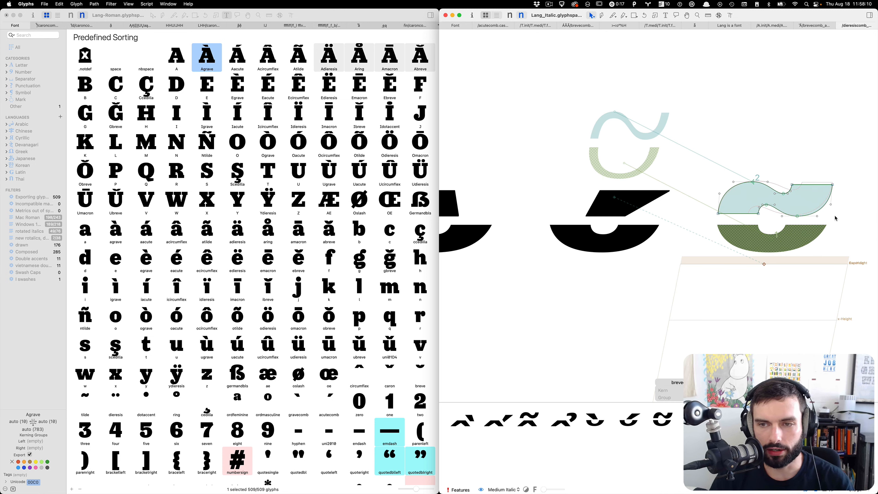
pyautogui.press('t')
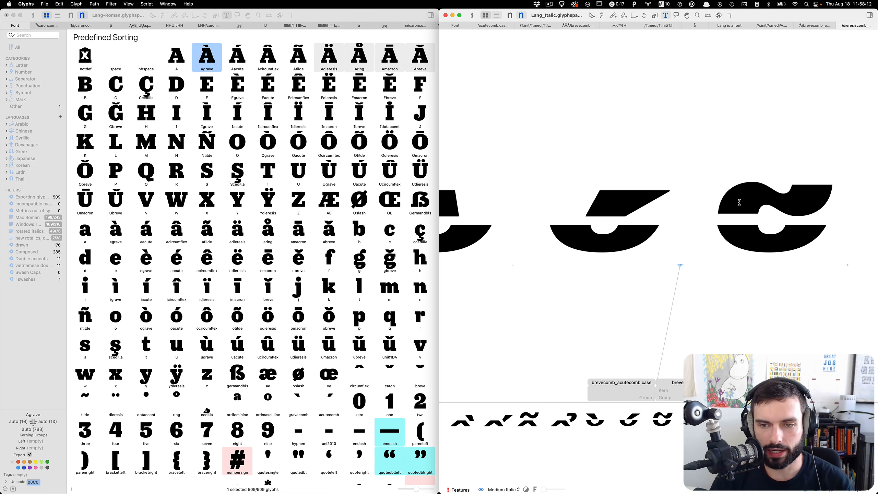
pyautogui.press('super+f')
pyautogui.write('Ati')
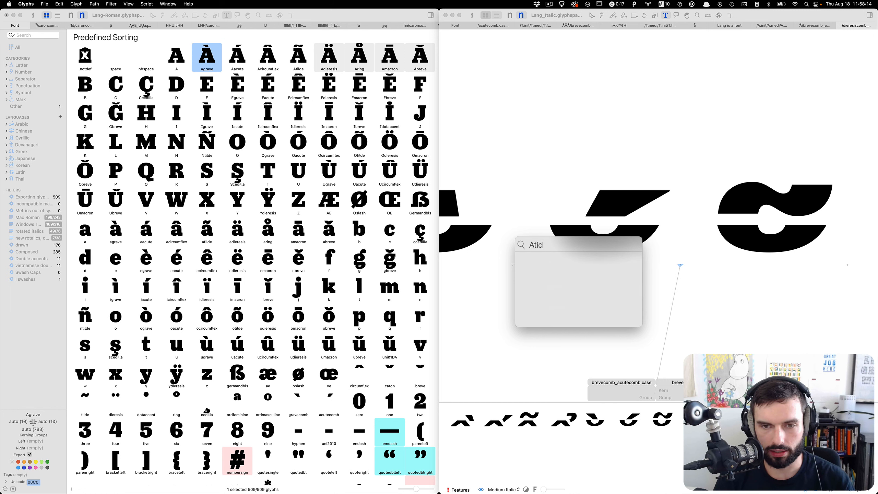
pyautogui.press('Return')
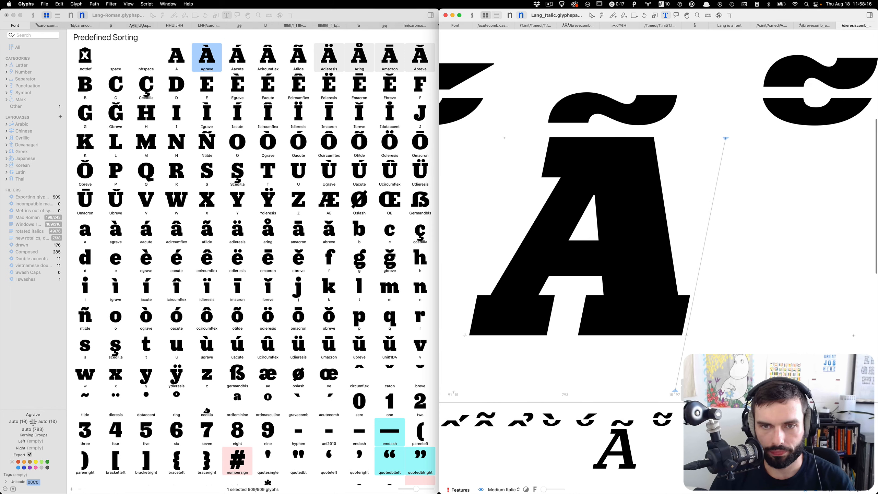
# Compare the tilde of Atilde with the stacked marks and check which components the glyph uses.
pyautogui.scroll(-5, 676, 209)
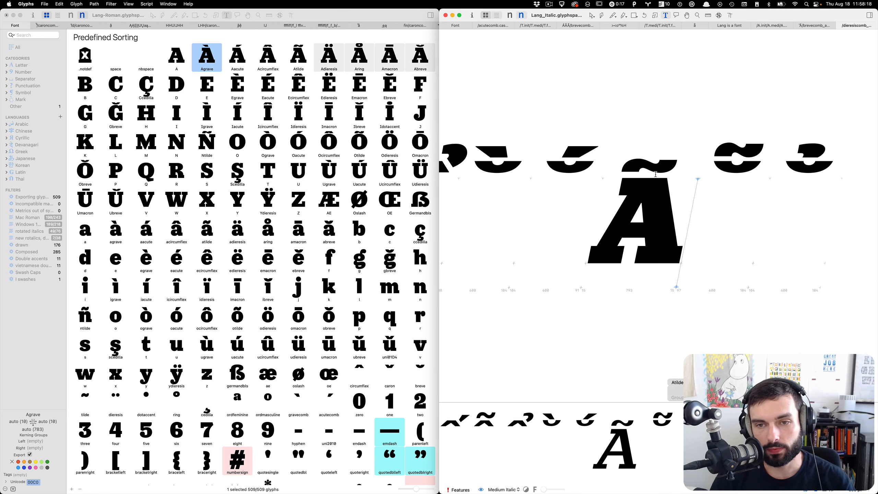
pyautogui.hscroll(-1, 655, 174)
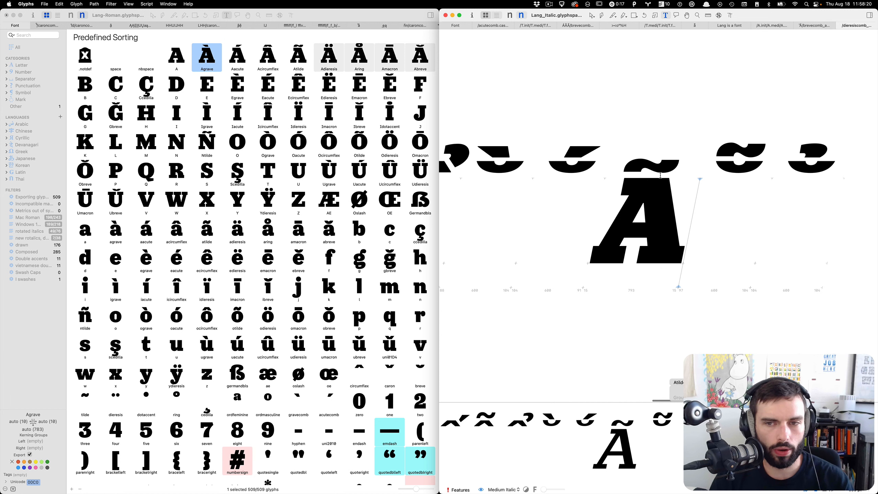
pyautogui.press('Escape')
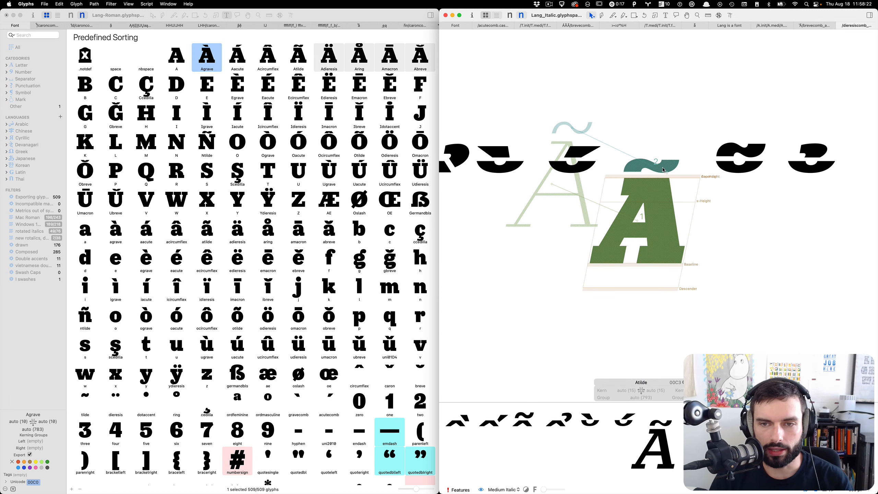
# Insert the lowercase atilde glyph directly before Atilde in the sample text.
pyautogui.press('t')
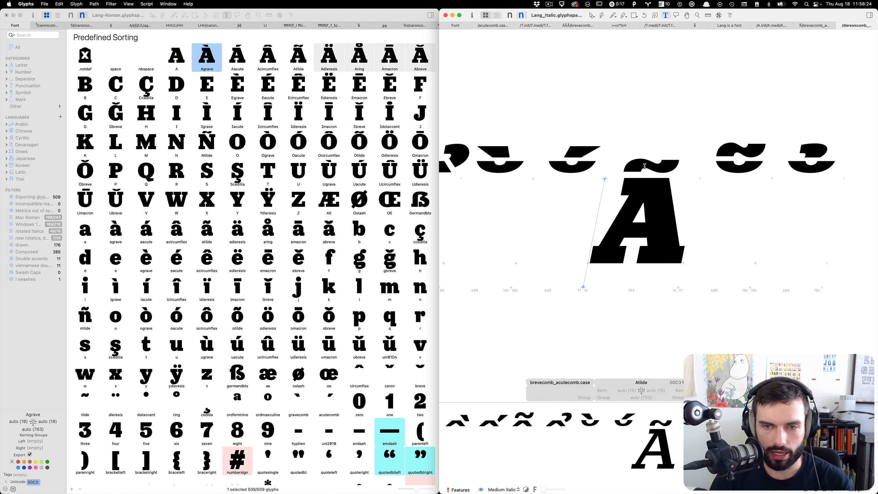
pyautogui.press('super+f')
pyautogui.write('ati')
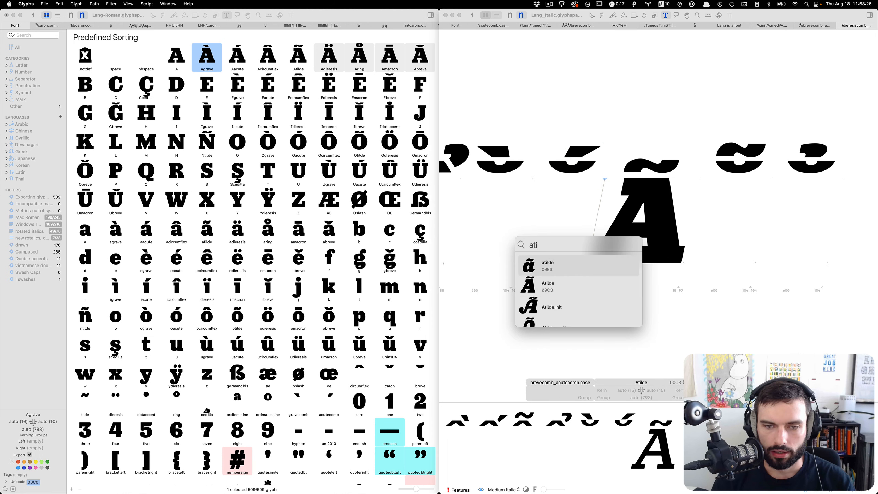
pyautogui.press('Return')
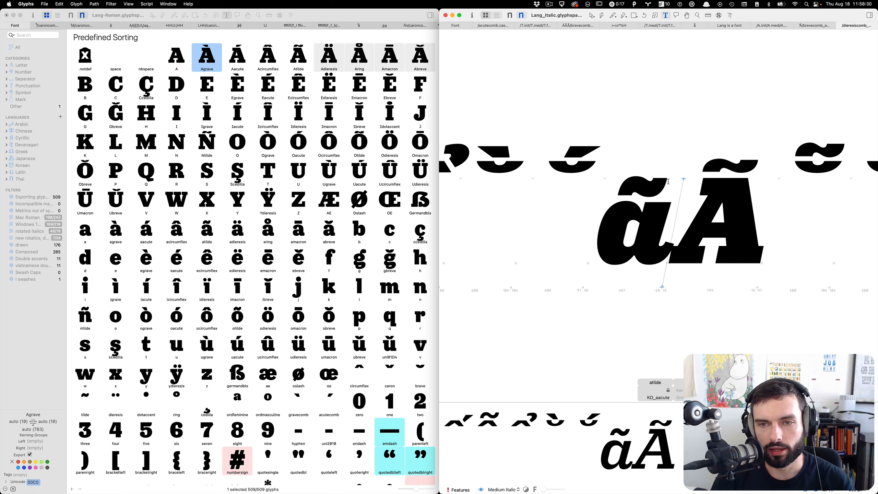
# Insert the Agrave glyph between atilde and Atilde in the sample text.
pyautogui.press('super+f')
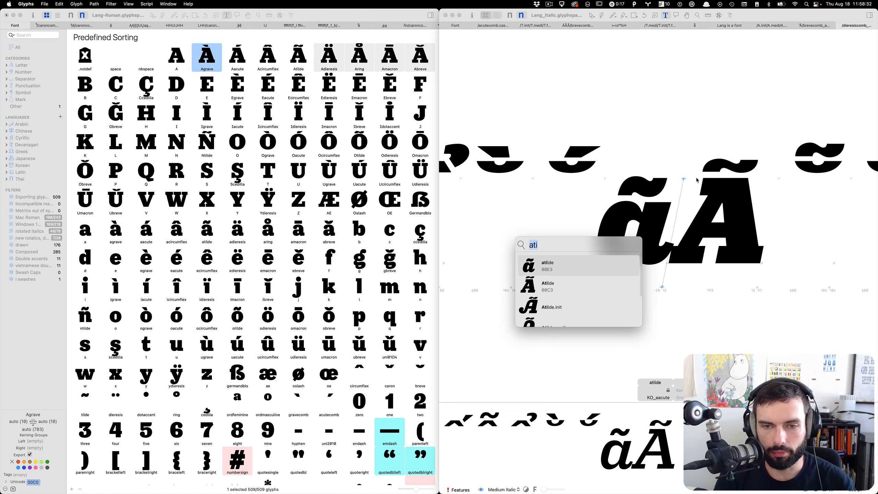
pyautogui.write('A')
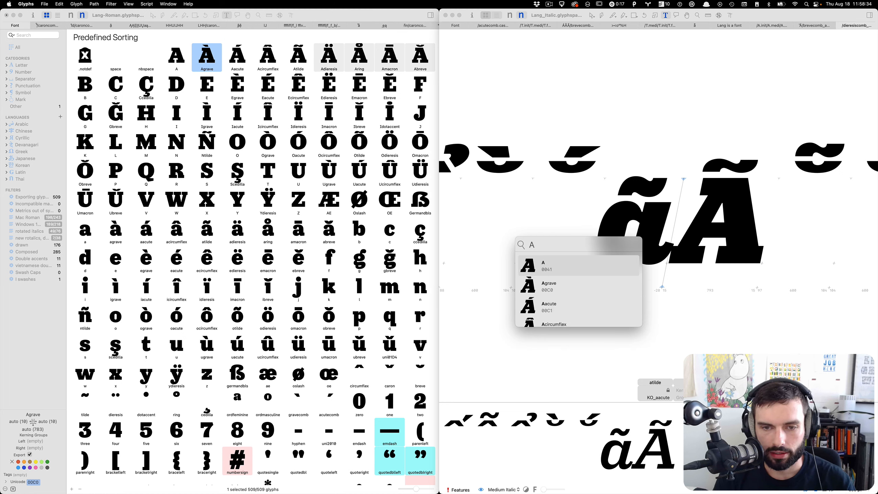
pyautogui.press('Down')
pyautogui.press('Return')
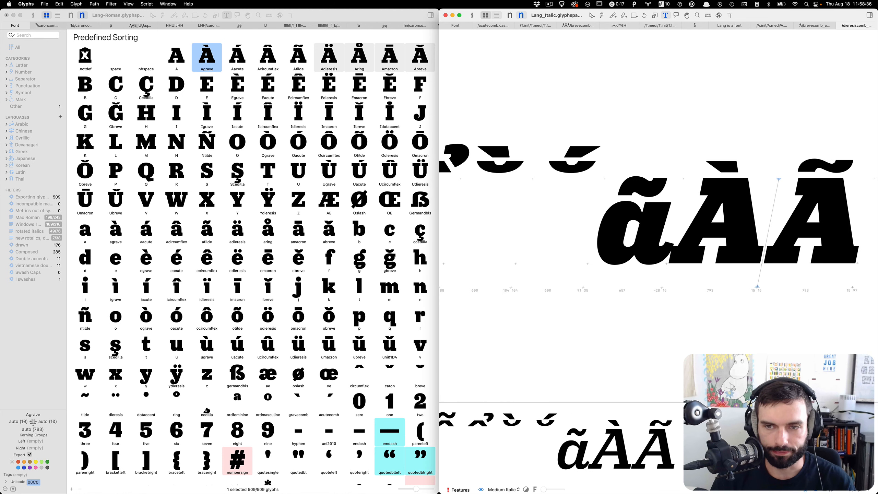
# Compare the tilde of Atilde with the grave of Agrave and the tilde in brevecomb_tildecomb.case.
pyautogui.hscroll(3, 715, 183)
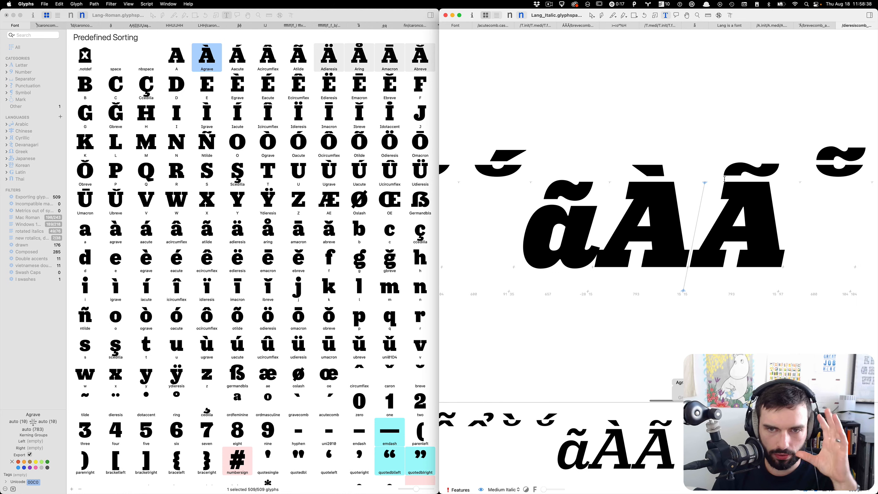
pyautogui.hscroll(2, 725, 179)
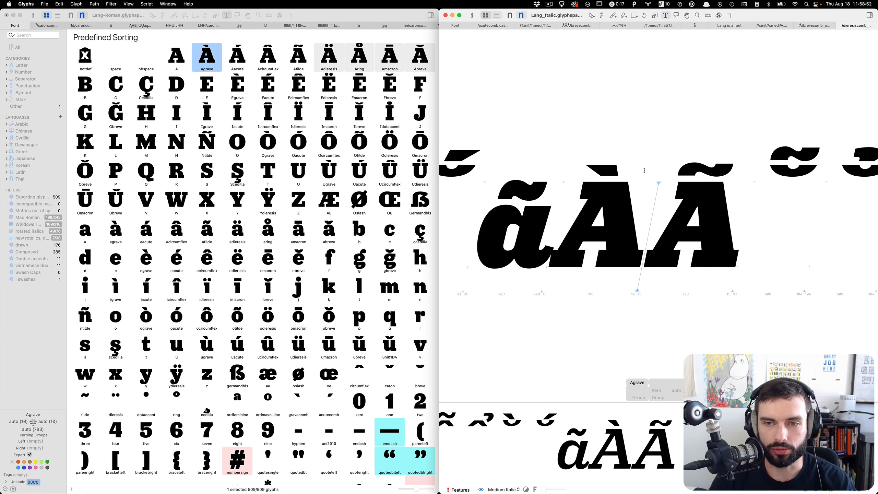
pyautogui.hscroll(3, 726, 174)
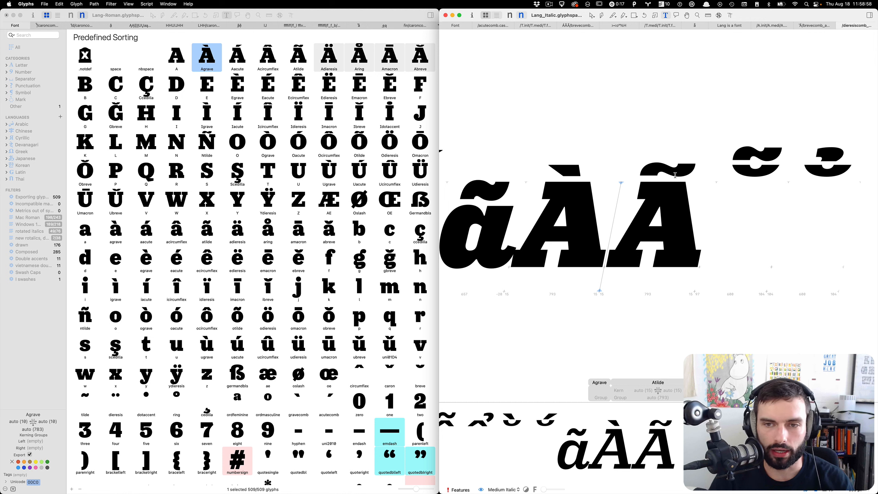
pyautogui.scroll(3, 675, 176)
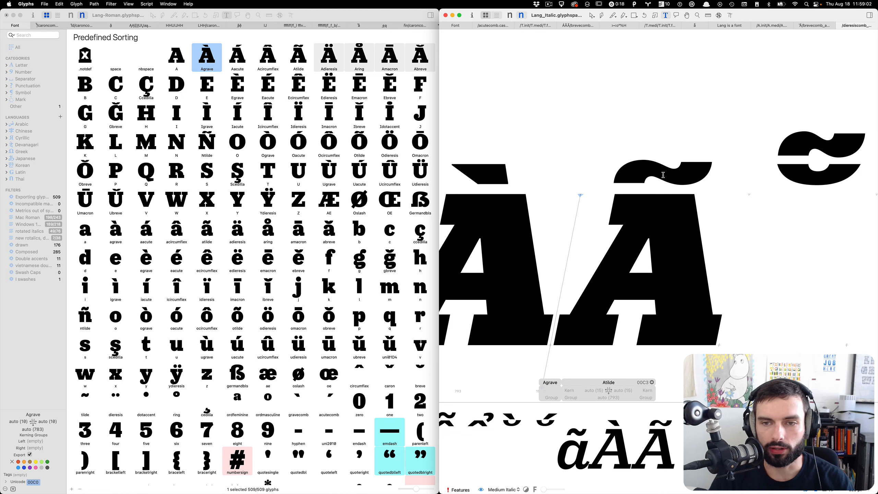
# Copy the tilde outline of brevecomb_tildecomb.case in the Black Italic master.
pyautogui.scroll(-3, 700, 168)
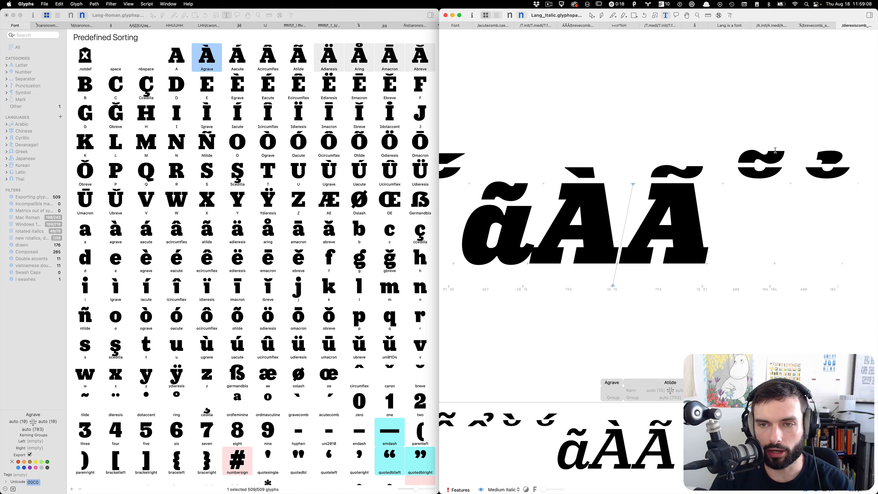
pyautogui.doubleClick(754, 199)
pyautogui.doubleClick(784, 156)
pyautogui.press('super+c')
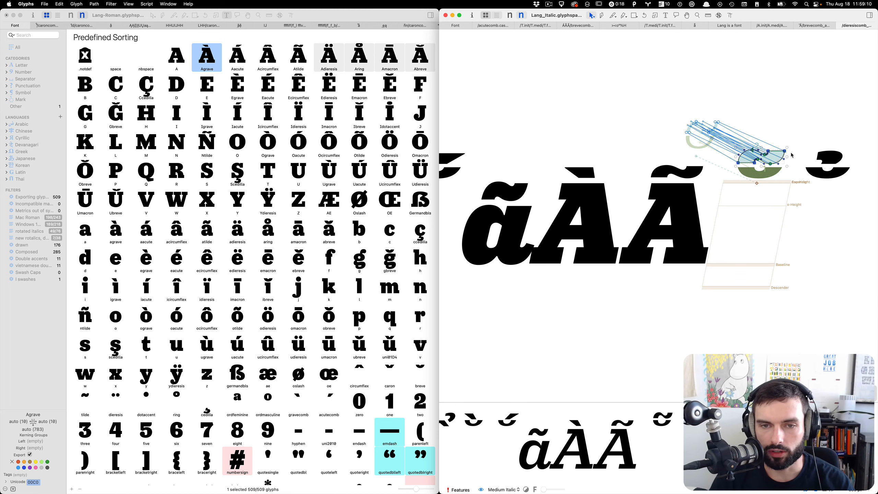
# Open circumflexcomb_tildecomb.case for editing and create a backup layer of its Black Italic master.
pyautogui.hscroll(-10, 792, 155)
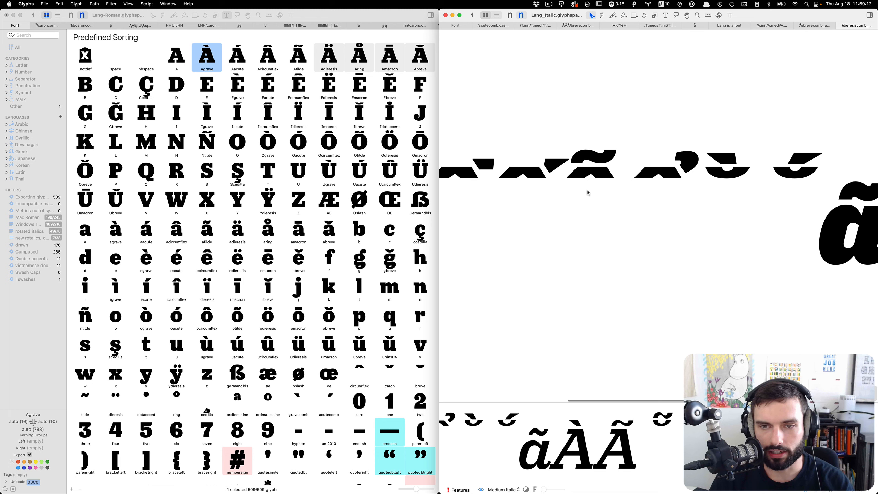
pyautogui.doubleClick(582, 166)
pyautogui.scroll(10, 581, 166)
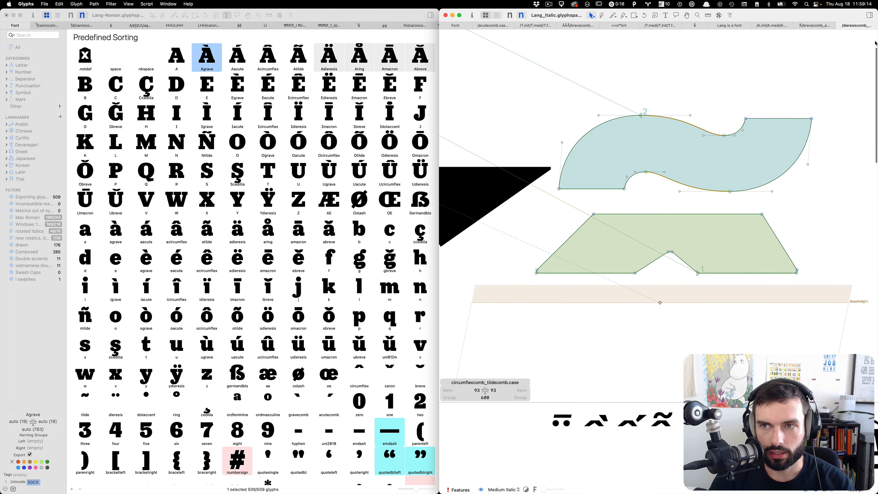
pyautogui.click(869, 15)
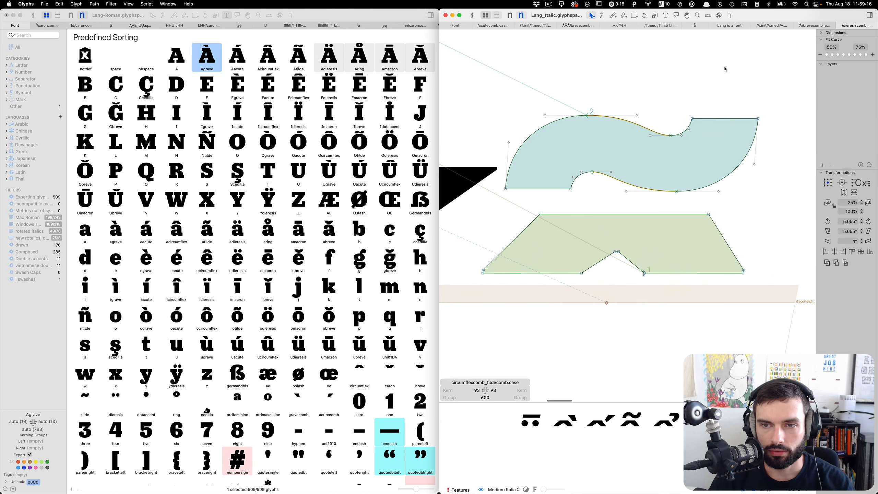
pyautogui.scroll(1, 706, 142)
pyautogui.scroll(-5, 678, 188)
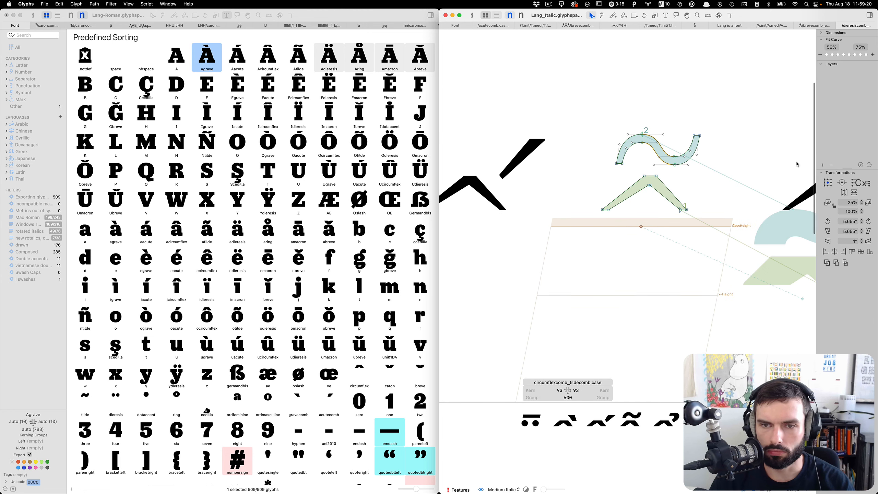
pyautogui.click(823, 166)
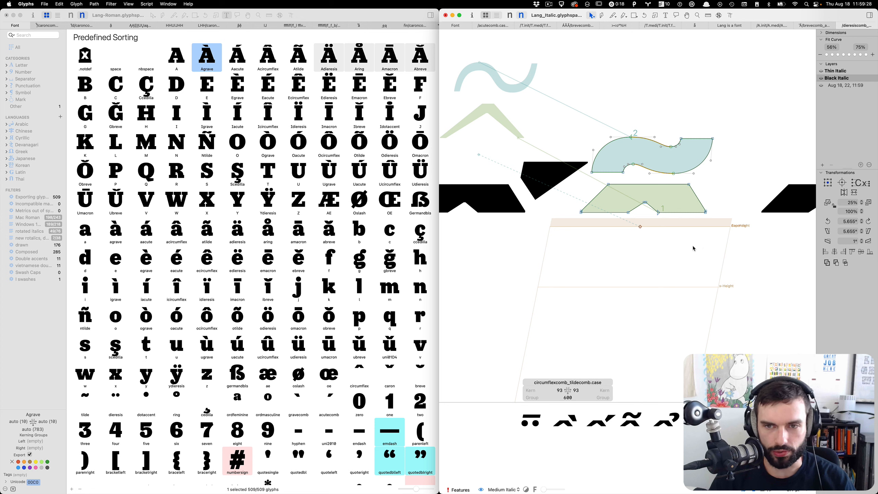
# Paste the copied tilde into the Black Italic of circumflexcomb_tildecomb.case and delete the old tilde outline.
pyautogui.press('super+a')
pyautogui.scroll(5, 708, 160)
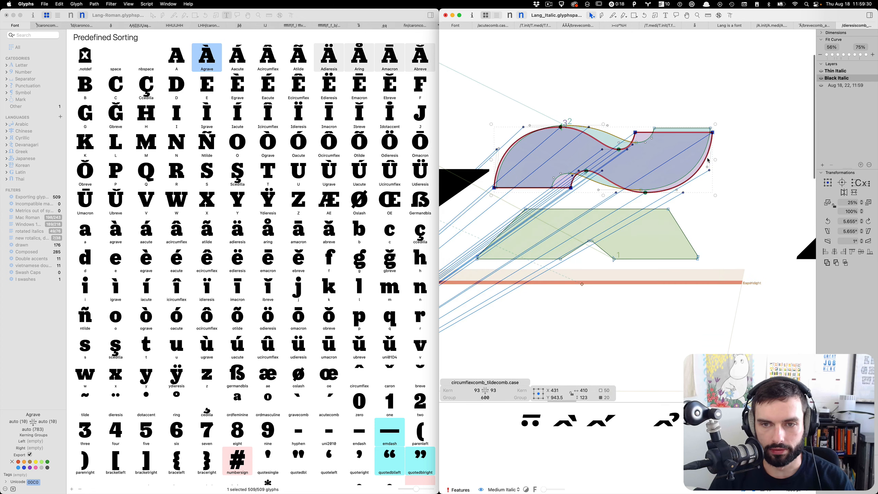
pyautogui.doubleClick(558, 194)
pyautogui.press('Delete')
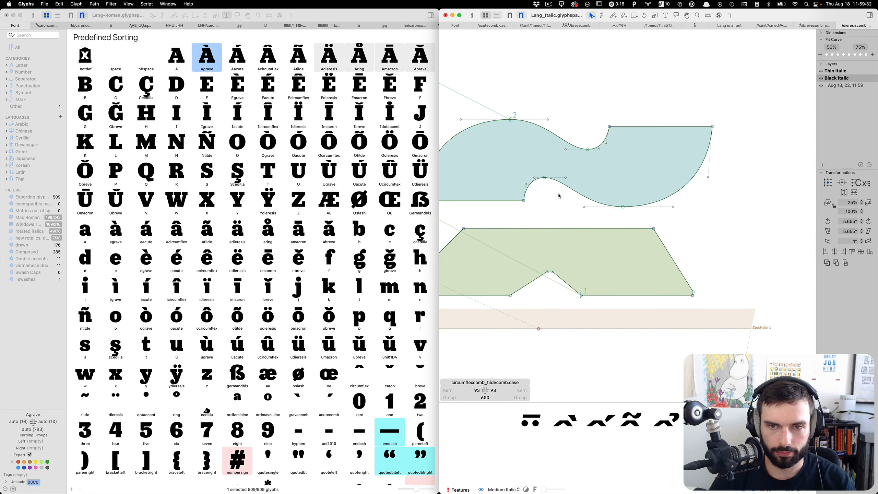
# Switch to the Thin Italic master and copy the tilde outline of brevecomb_tildecomb.case.
pyautogui.press('super+1')
pyautogui.scroll(-3, 556, 180)
pyautogui.scroll(-5, 556, 180)
pyautogui.hscroll(15, 555, 180)
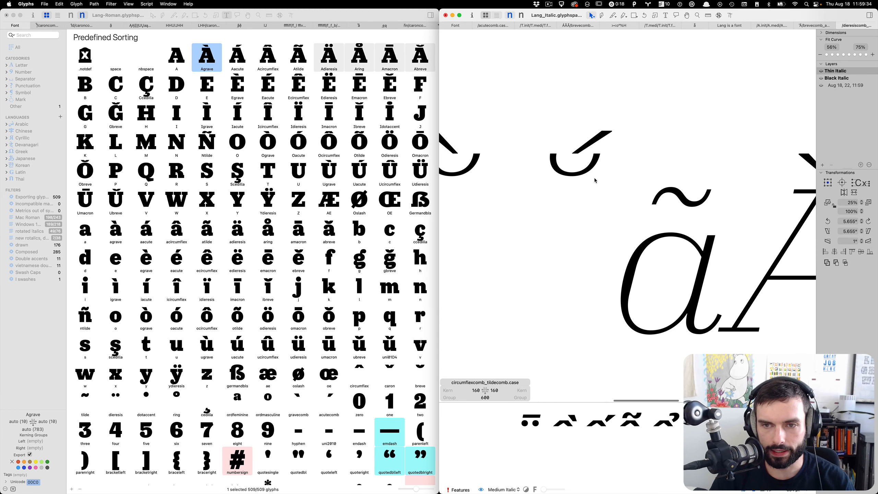
pyautogui.doubleClick(677, 177)
pyautogui.press('super+a')
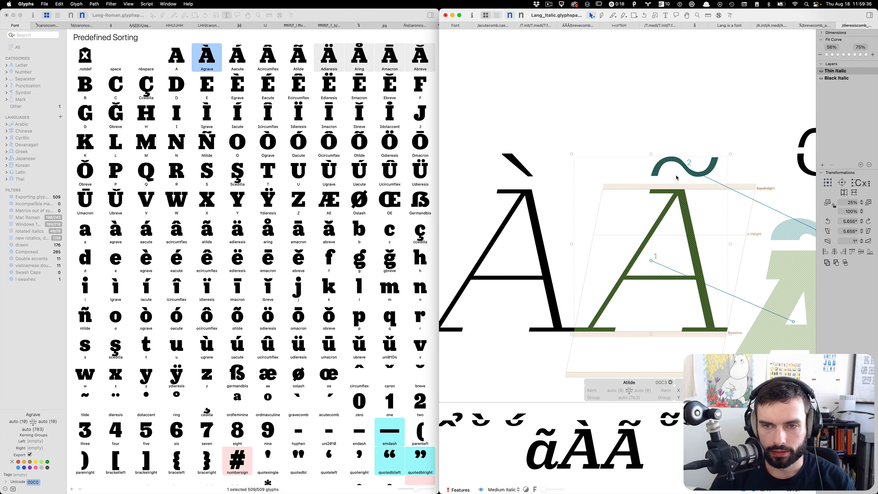
pyautogui.hscroll(10, 701, 174)
pyautogui.hscroll(-4, 487, 206)
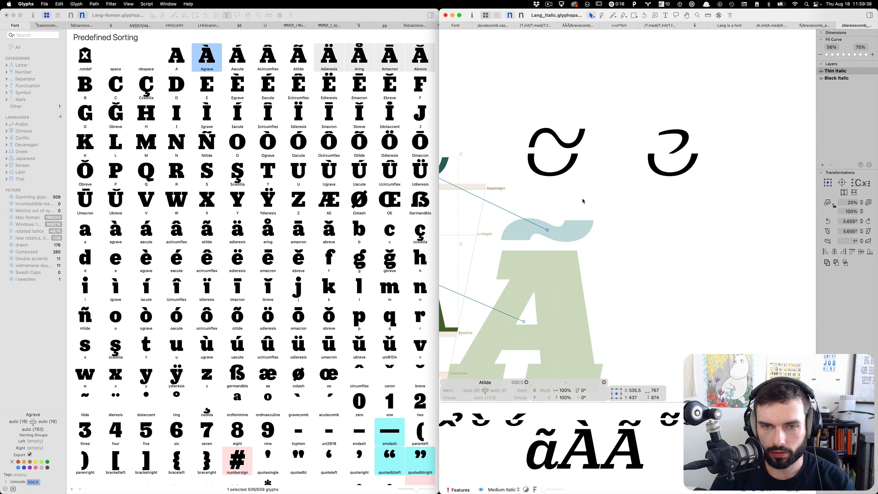
pyautogui.doubleClick(582, 201)
pyautogui.press('super+a')
# Reopen circumflexcomb_tildecomb.case and create a backup layer of its Thin Italic master.
pyautogui.hscroll(-20, 582, 202)
pyautogui.hscroll(-10, 582, 201)
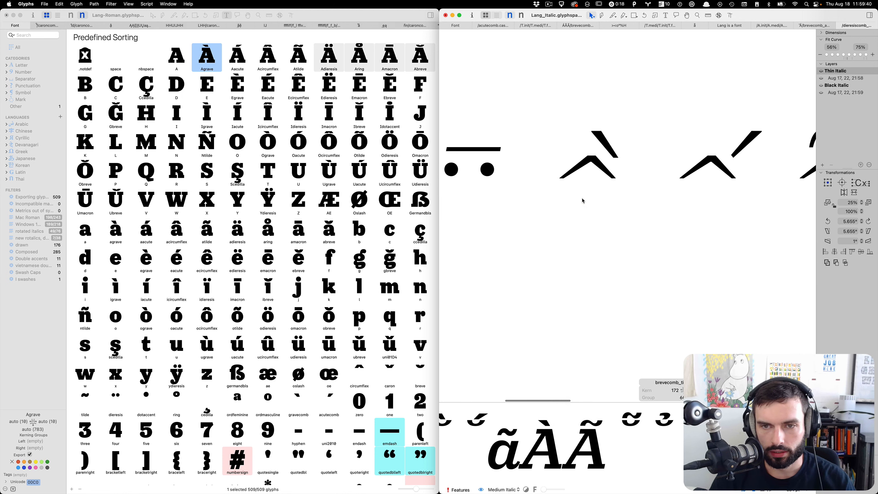
pyautogui.hscroll(5, 580, 198)
pyautogui.doubleClick(712, 200)
pyautogui.press('super+a')
pyautogui.press('super+a')
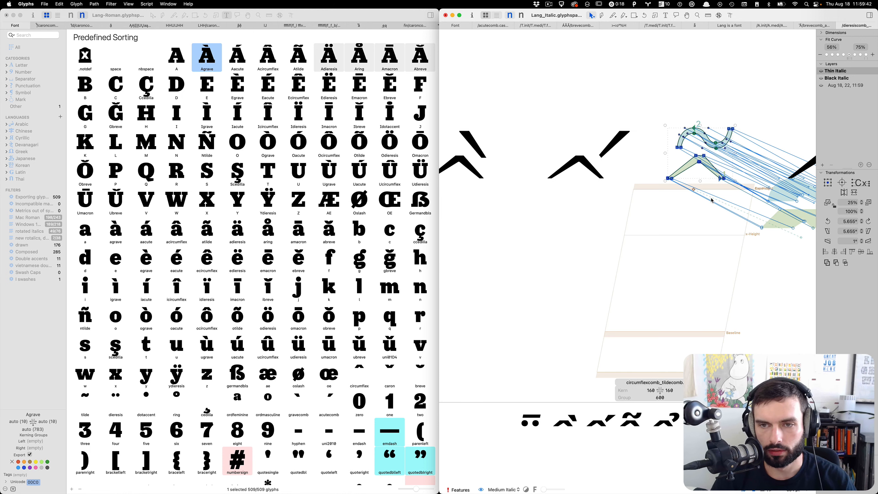
pyautogui.click(711, 199)
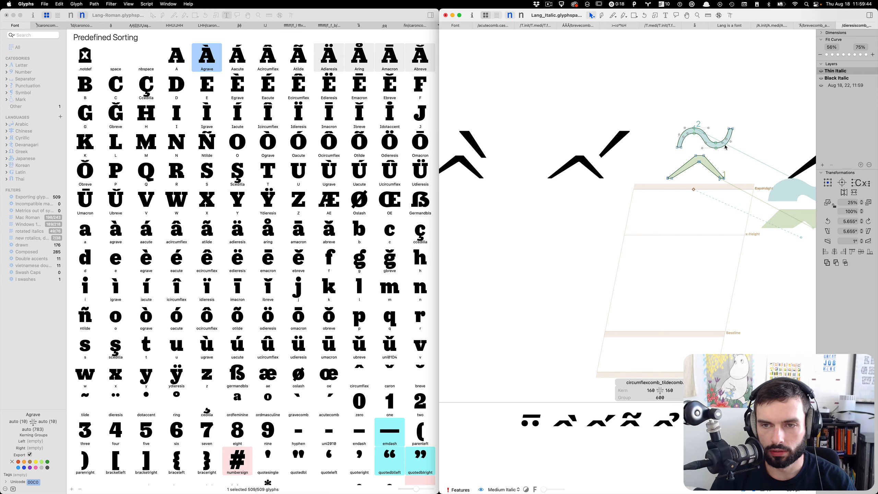
pyautogui.scroll(3, 726, 148)
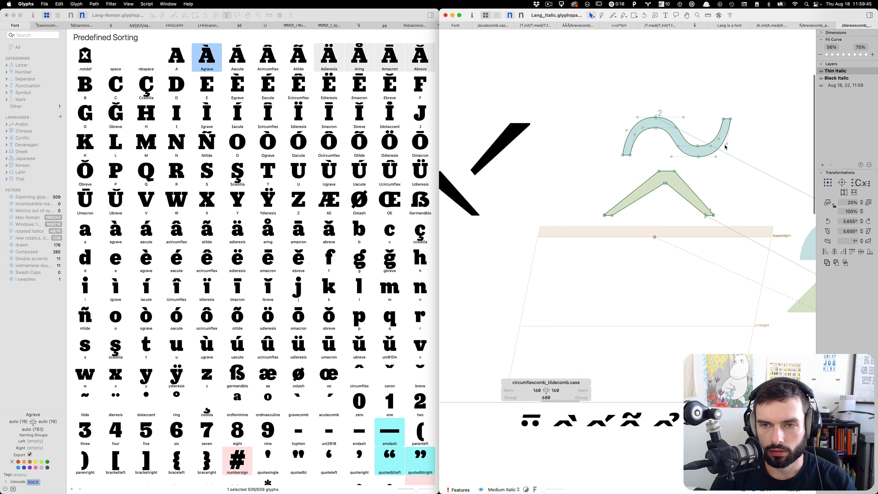
pyautogui.click(822, 165)
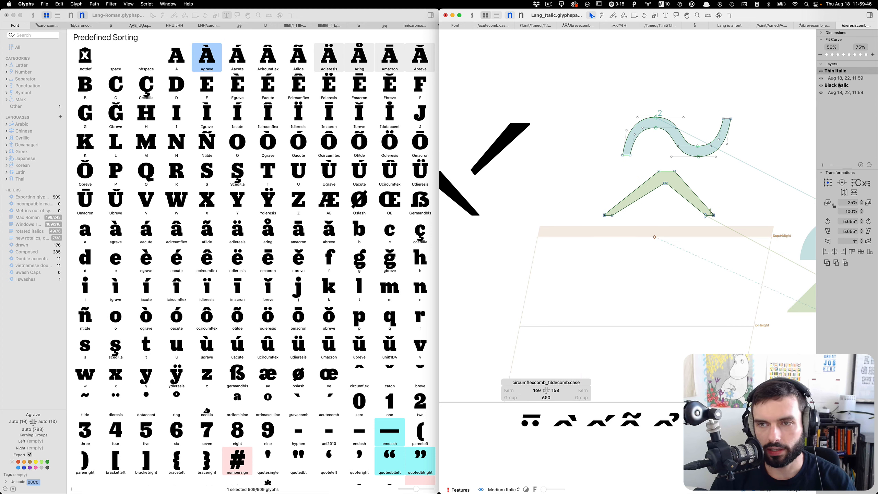
# Replace the Thin Italic tilde of circumflexcomb_tildecomb.case with the copied outline and nudge it left above the circumflex.
pyautogui.doubleClick(720, 151)
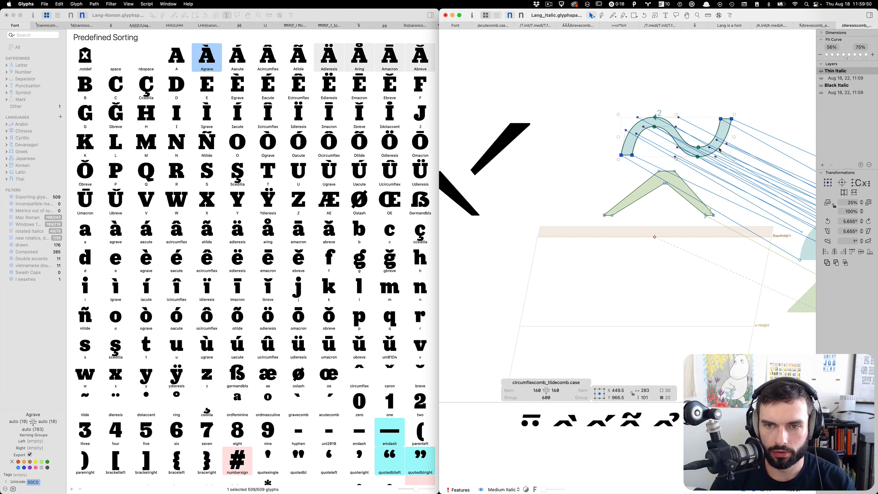
pyautogui.press('Left')
pyautogui.press('Left')
pyautogui.press('Left')
pyautogui.press('Left')
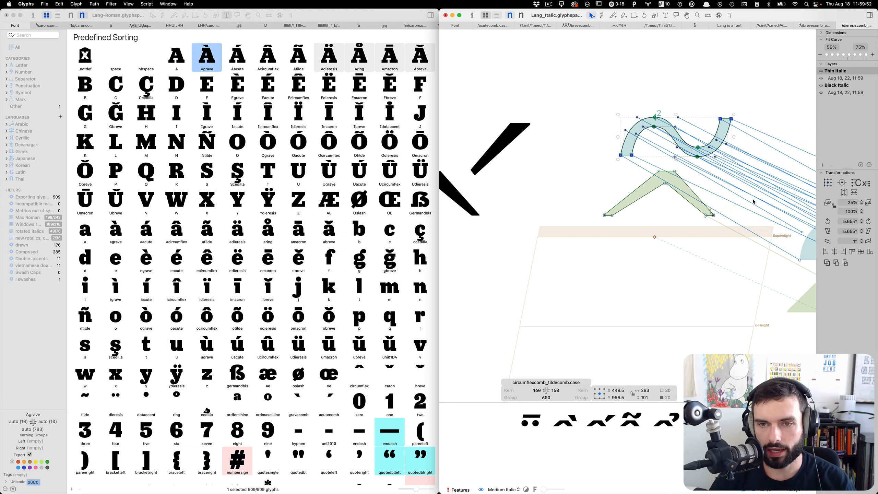
pyautogui.click(751, 199)
pyautogui.scroll(-3, 748, 204)
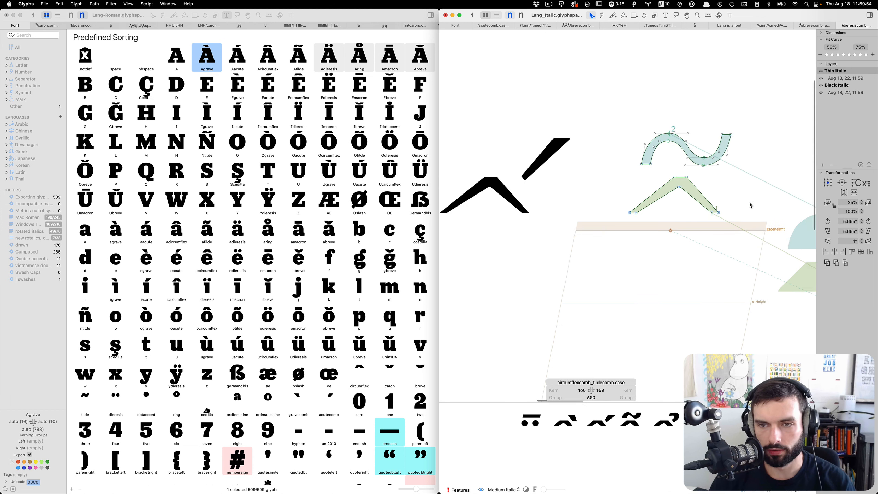
# Add a guide through the middle of circumflexcomb_tildecomb.case with the Set centered guide (vertical) script.
pyautogui.click(146, 4)
pyautogui.moveTo(148, 14)
pyautogui.moveTo(303, 16)
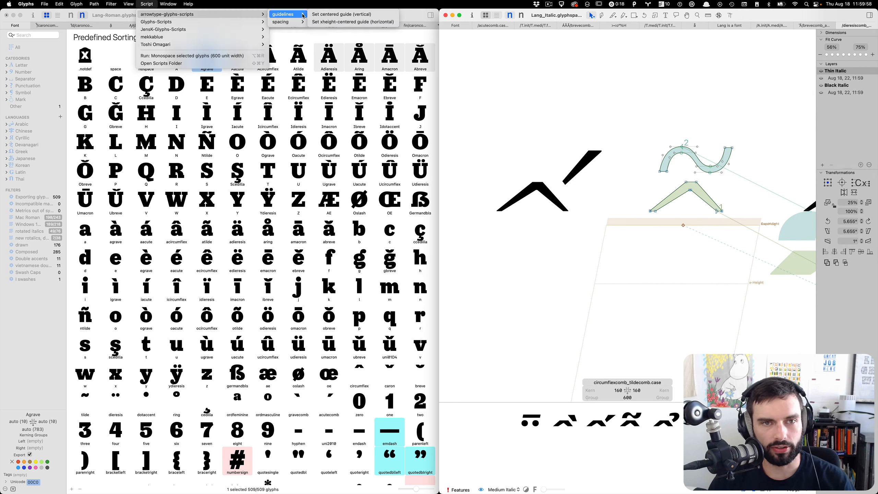
pyautogui.click(331, 15)
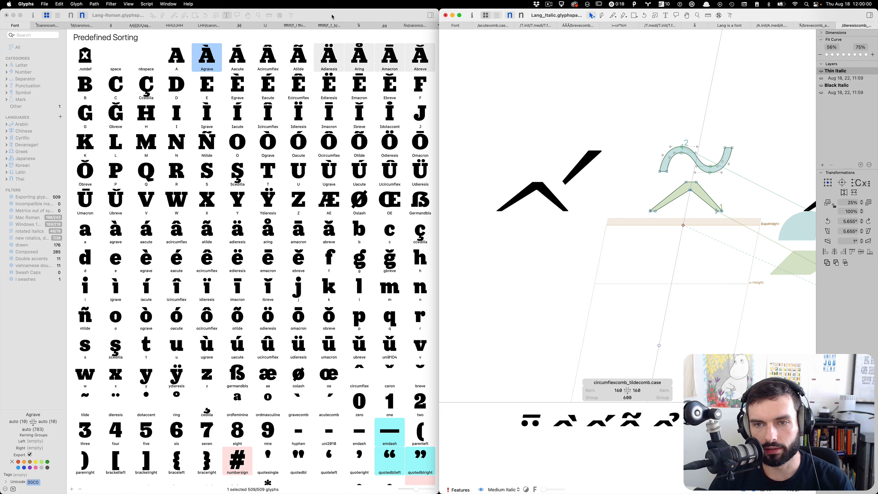
# Compare the tilde of circumflexcomb_tildecomb.case with the other stacked marks and the atilde, Agrave and Atilde glyphs in Thin Italic.
pyautogui.scroll(-5, 596, 93)
pyautogui.scroll(-5, 680, 169)
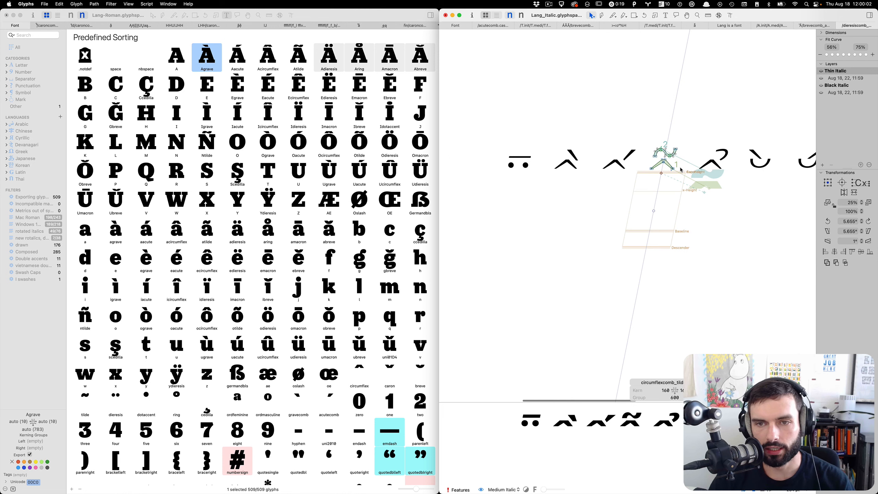
pyautogui.hscroll(5, 680, 169)
pyautogui.press('t')
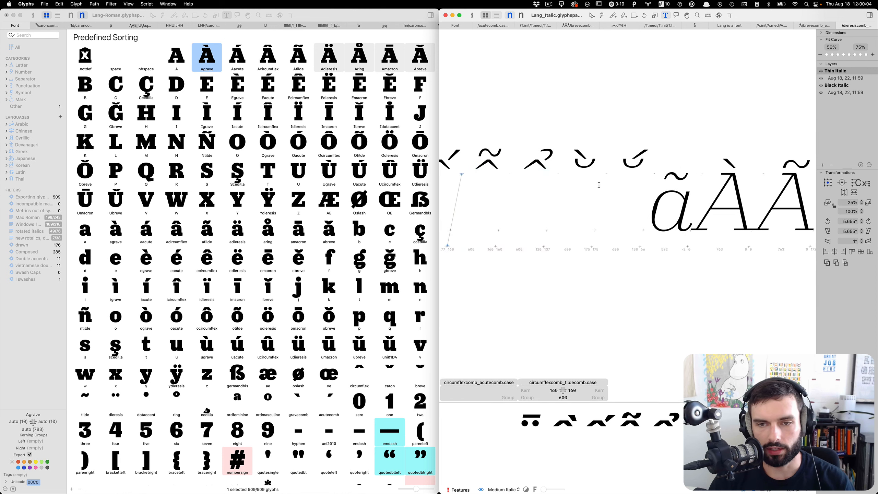
pyautogui.hscroll(2, 607, 183)
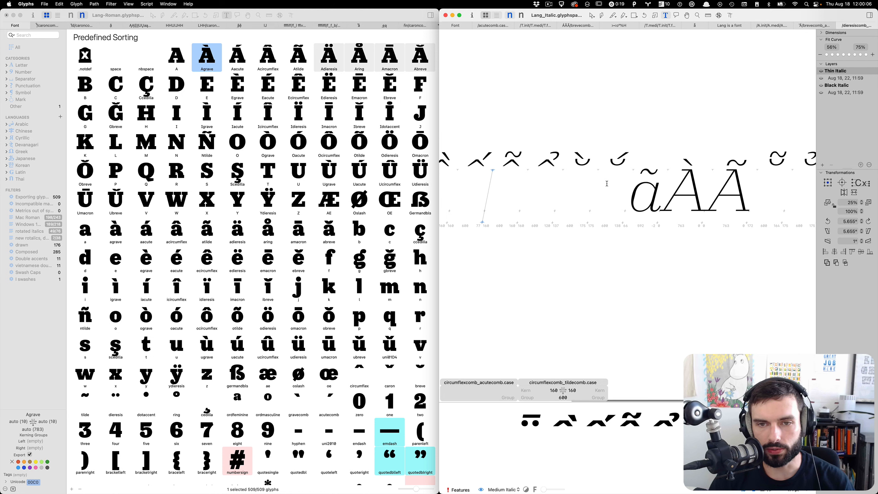
pyautogui.hscroll(10, 685, 170)
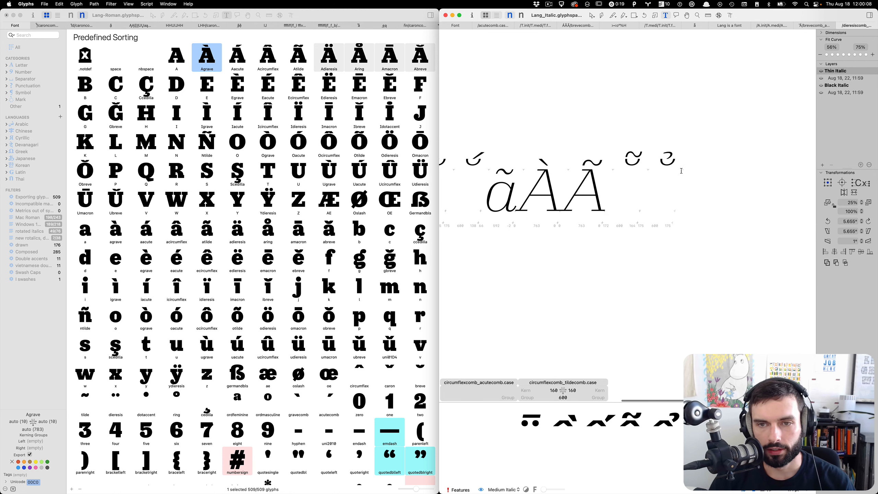
pyautogui.hscroll(-15, 682, 170)
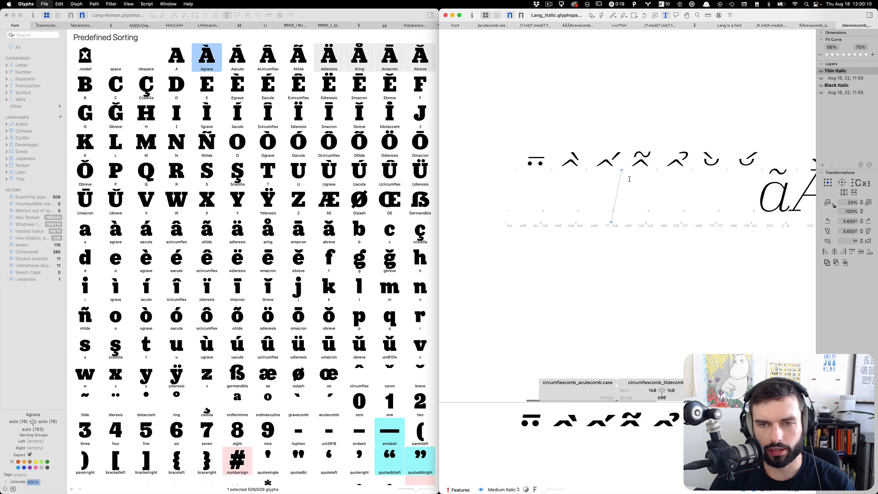
pyautogui.scroll(5, 624, 180)
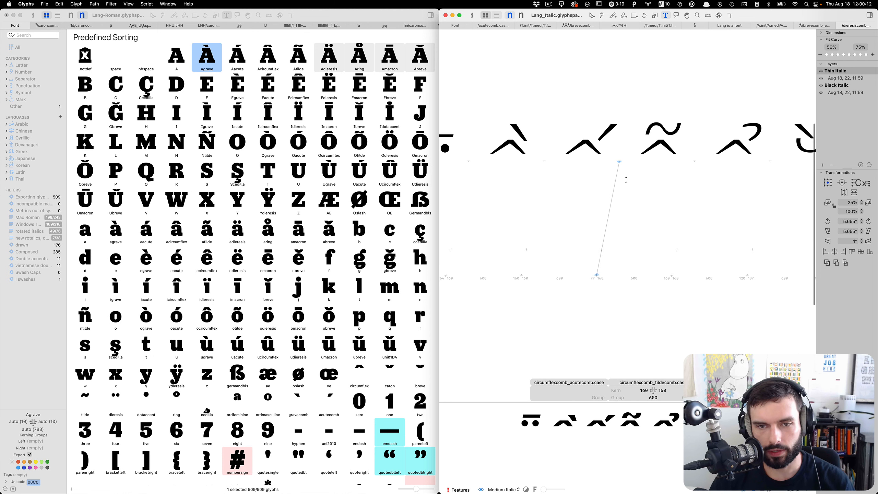
# Open circumflexcomb_acutecomb.case for editing and look up the script that monospaces selected glyphs to a 600-unit width.
pyautogui.doubleClick(595, 188)
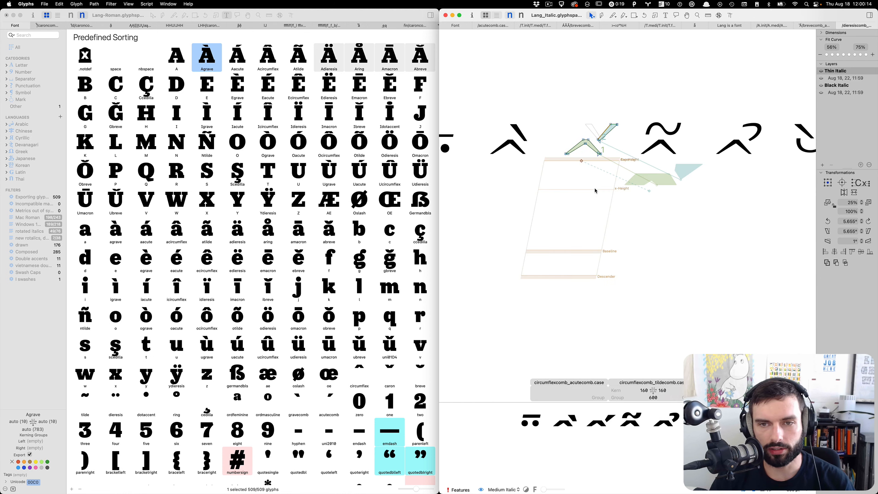
pyautogui.click(159, 3)
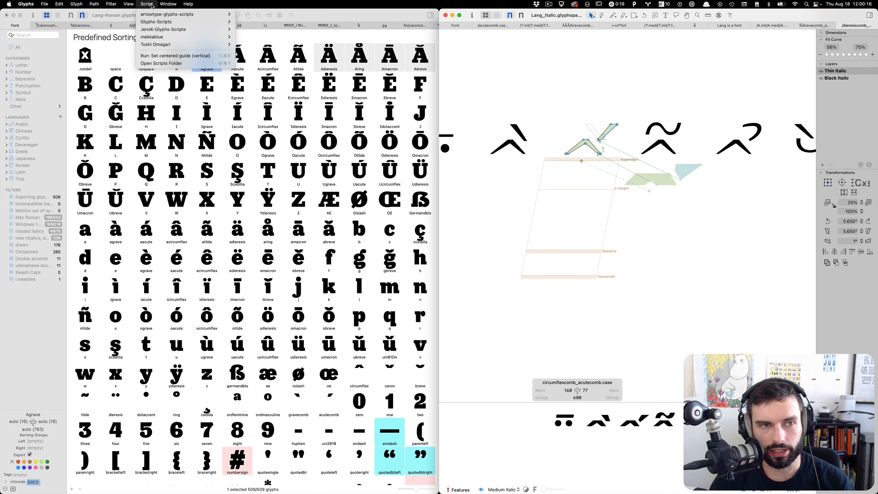
pyautogui.moveTo(264, 23)
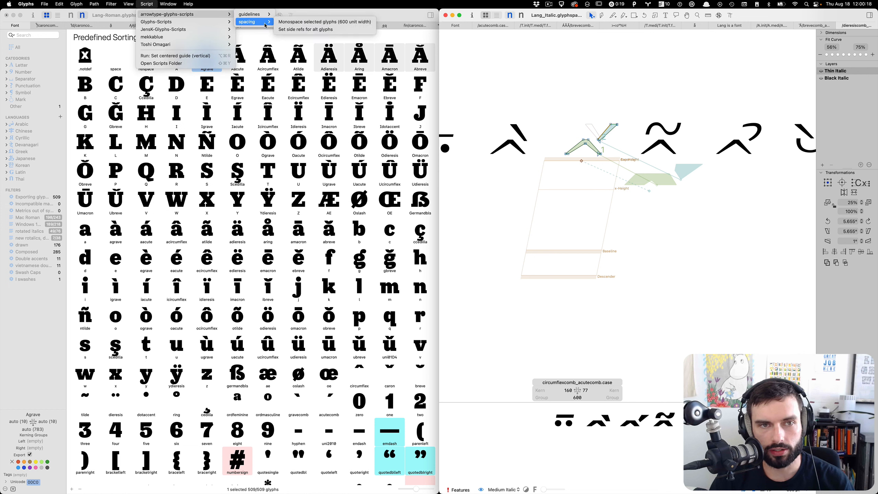
pyautogui.click(560, 75)
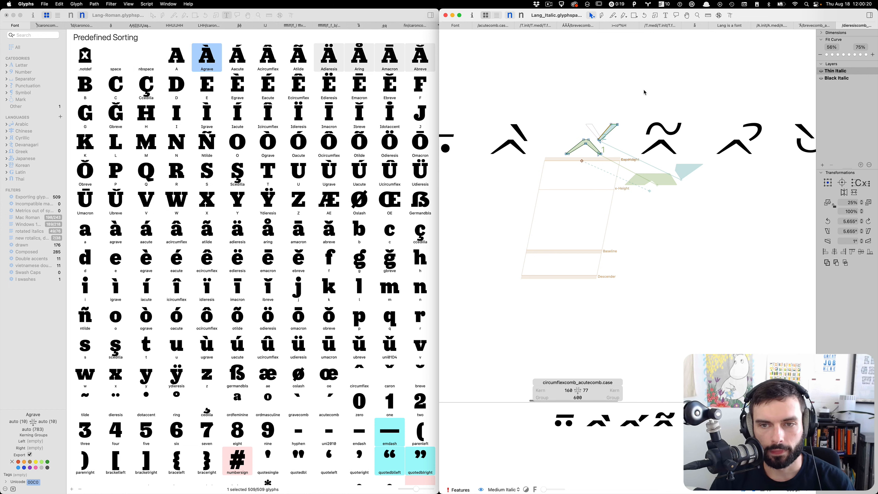
# Compare the circumflex and acute placement in circumflexcomb_acutecomb.case with the neighbouring stacked marks.
pyautogui.hscroll(-3, 643, 90)
pyautogui.hscroll(10, 640, 89)
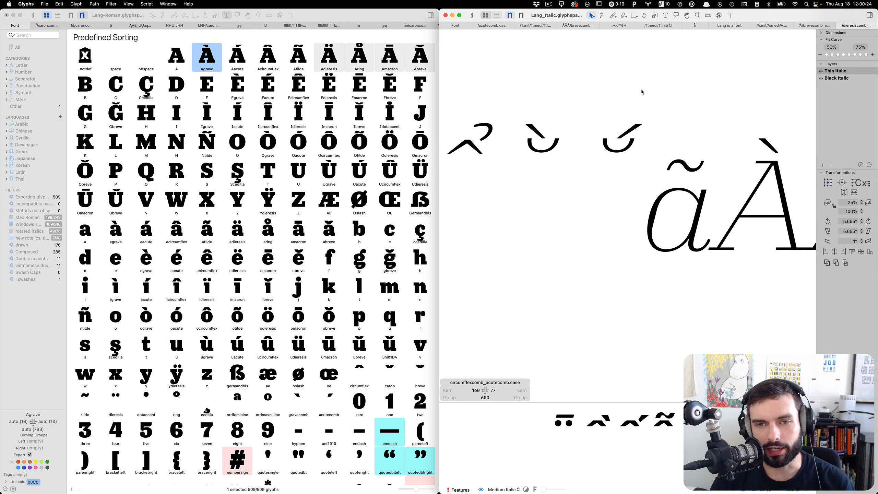
pyautogui.hscroll(-5, 640, 90)
pyautogui.hscroll(-10, 640, 89)
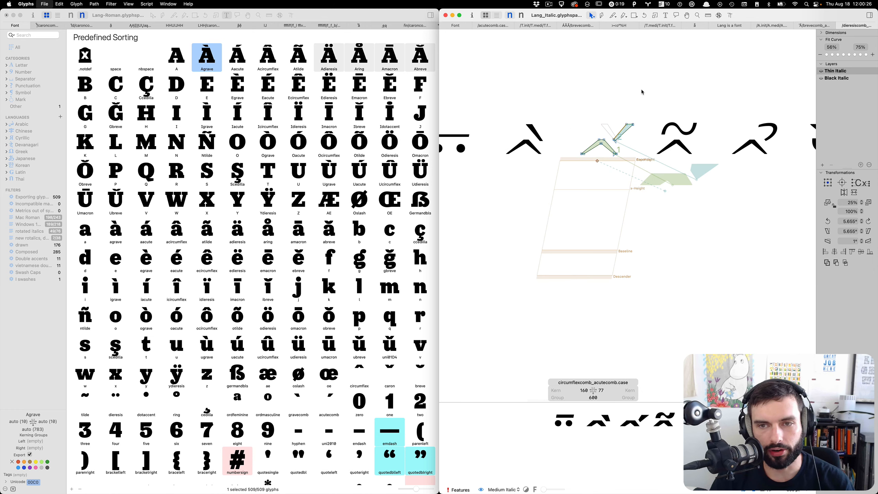
pyautogui.scroll(5, 597, 96)
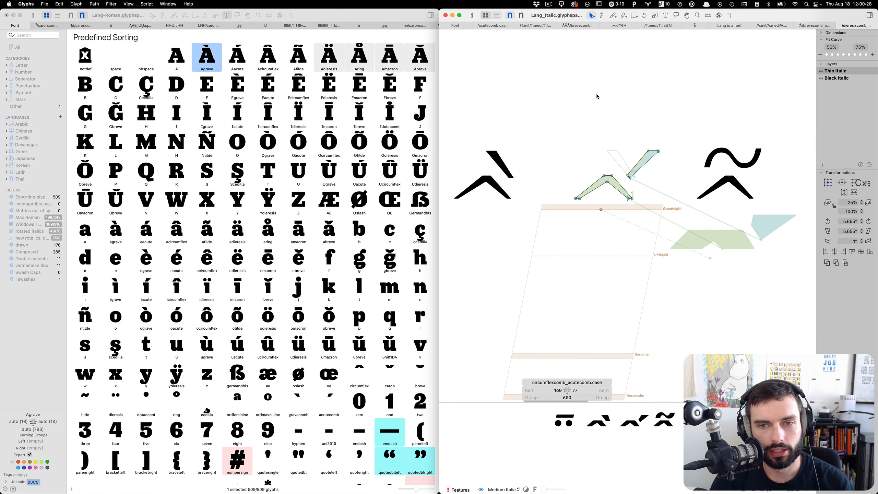
# Filter the Lang-Roman glyphs by Latin Vietnamese and open Abreveacute through Acircumflextilde together in a new edit tab.
pyautogui.click(323, 17)
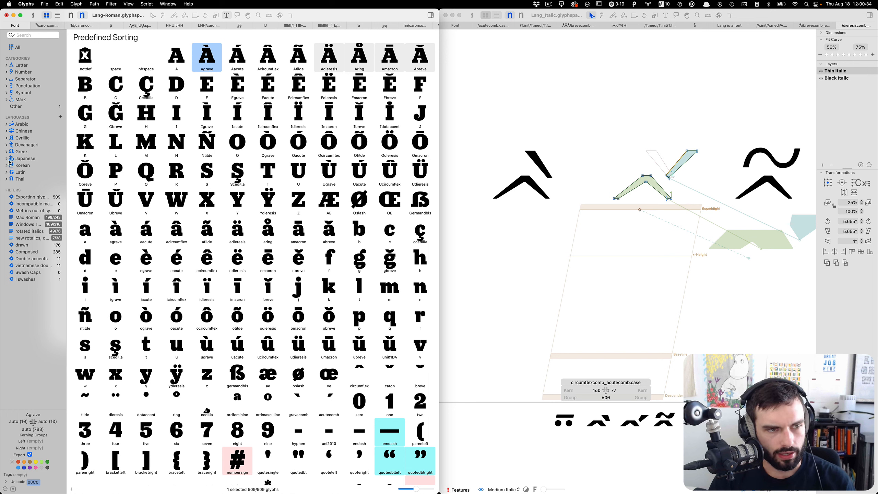
pyautogui.click(7, 172)
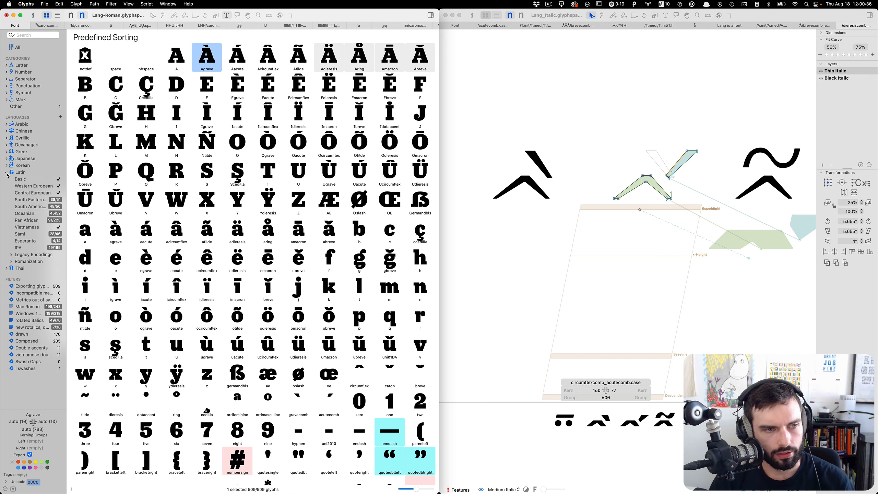
pyautogui.click(37, 227)
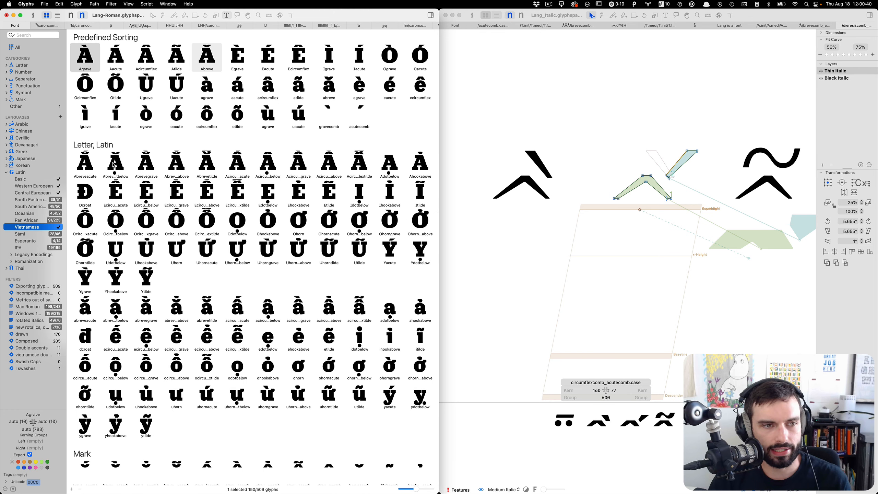
pyautogui.click(96, 167)
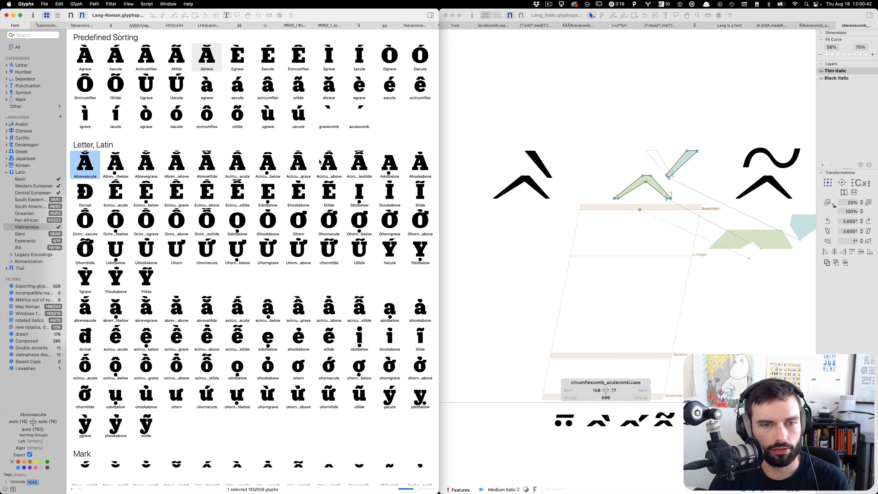
pyautogui.keyDown('shift'); pyautogui.doubleClick(359, 163); pyautogui.keyUp('shift')
# Examine the stacked breve and tilde of Abrevetilde in Lang-Roman with the glyph open for editing.
pyautogui.scroll(-5, 358, 163)
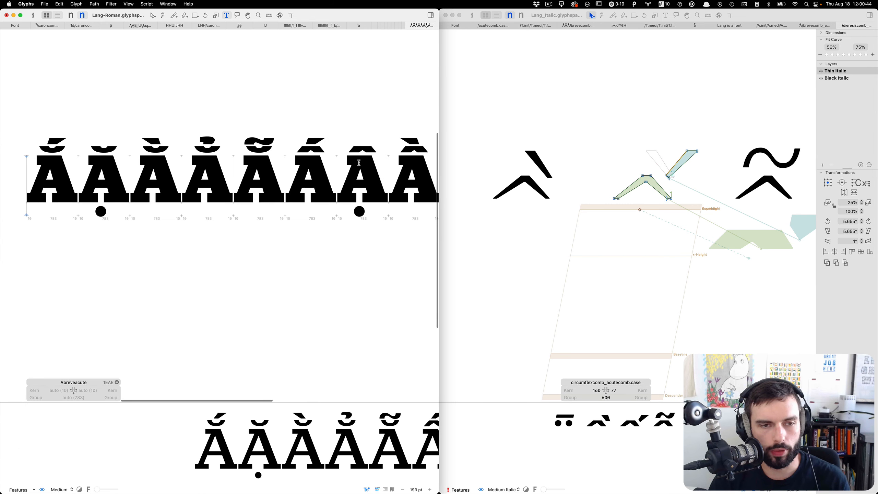
pyautogui.hscroll(-2, 120, 160)
pyautogui.scroll(5, 215, 151)
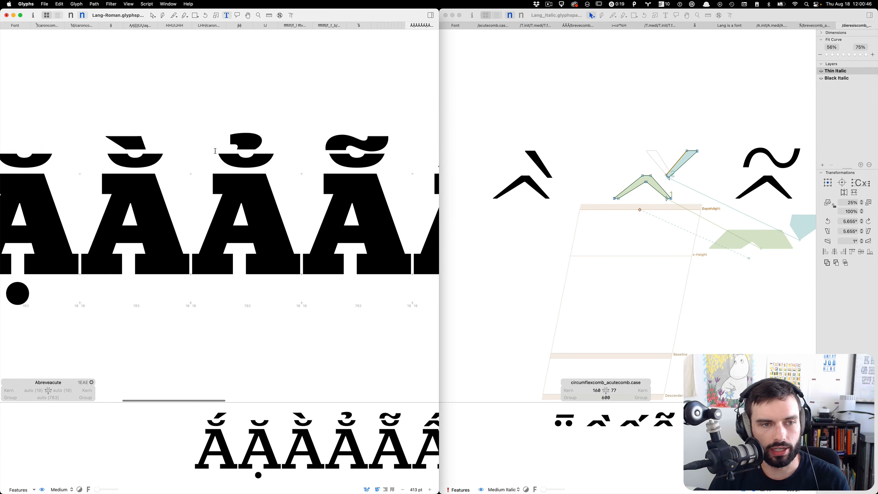
pyautogui.click(327, 169)
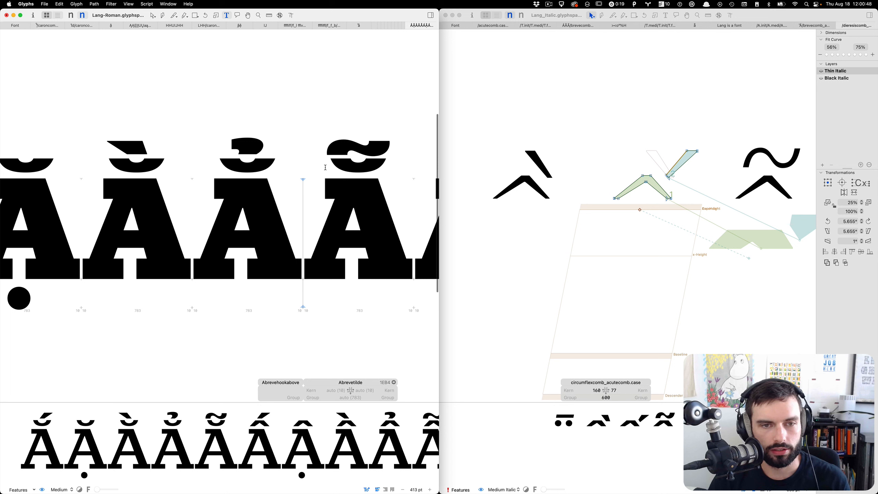
pyautogui.press('Escape')
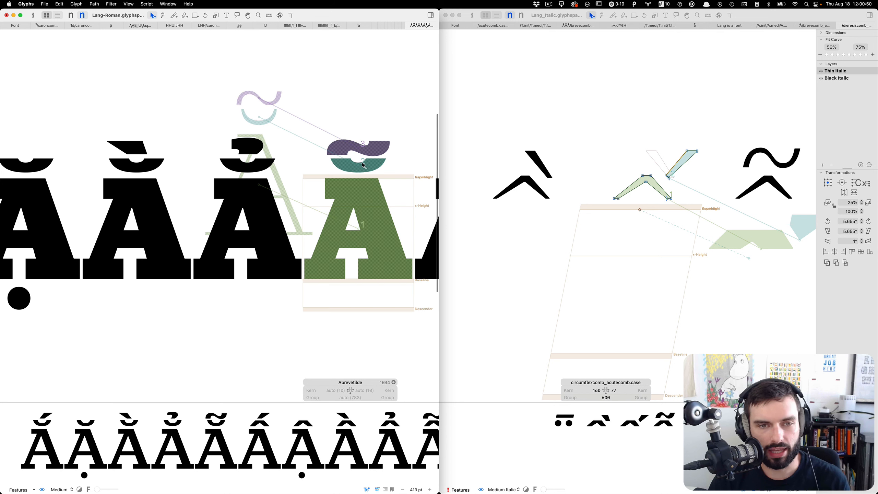
# Copy all the glyphs of the Lang-Roman edit tab and replace the Lang_Italic tab's text with them: ẮẶẰẲẴẤẬẦẨẪ.
pyautogui.click(588, 113)
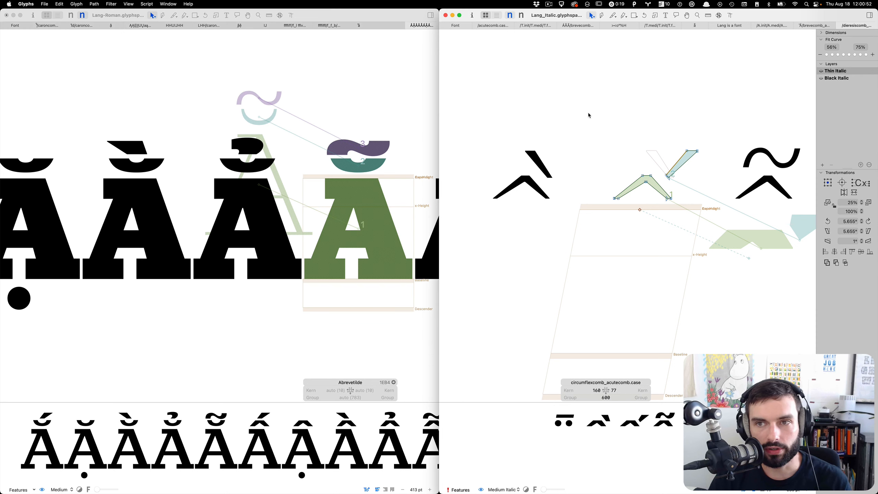
pyautogui.scroll(-5, 590, 115)
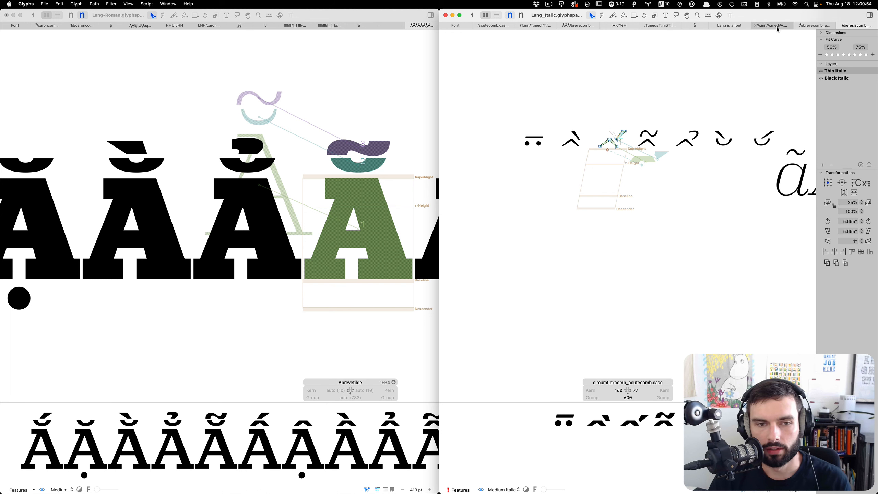
pyautogui.press('t')
pyautogui.click(297, 135)
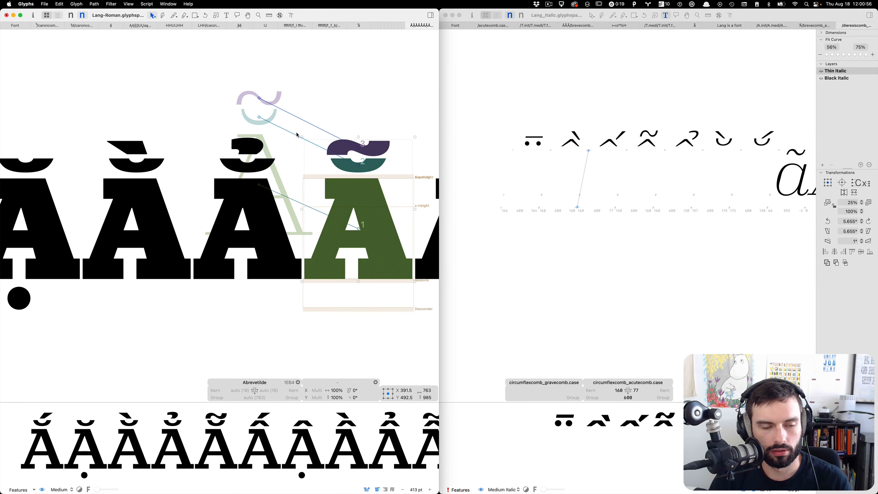
pyautogui.press('t')
pyautogui.press('super+a')
pyautogui.click(645, 241)
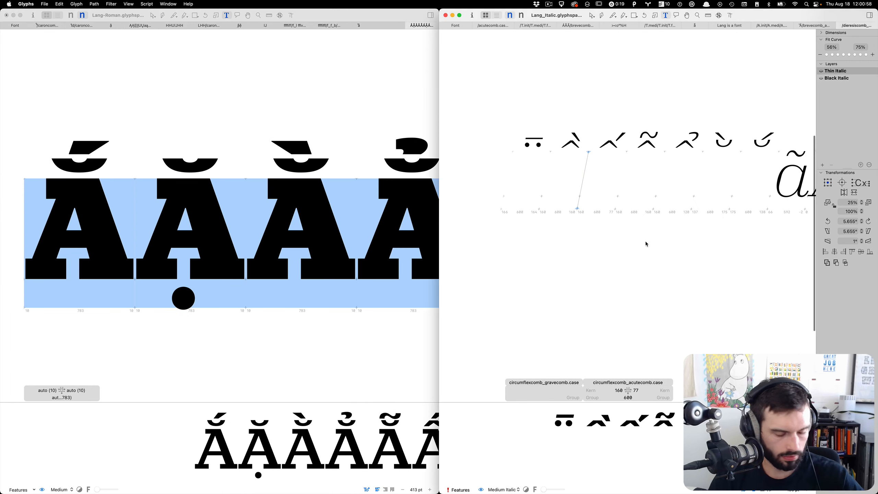
pyautogui.press('Escape')
pyautogui.press('t')
pyautogui.press('super+a')
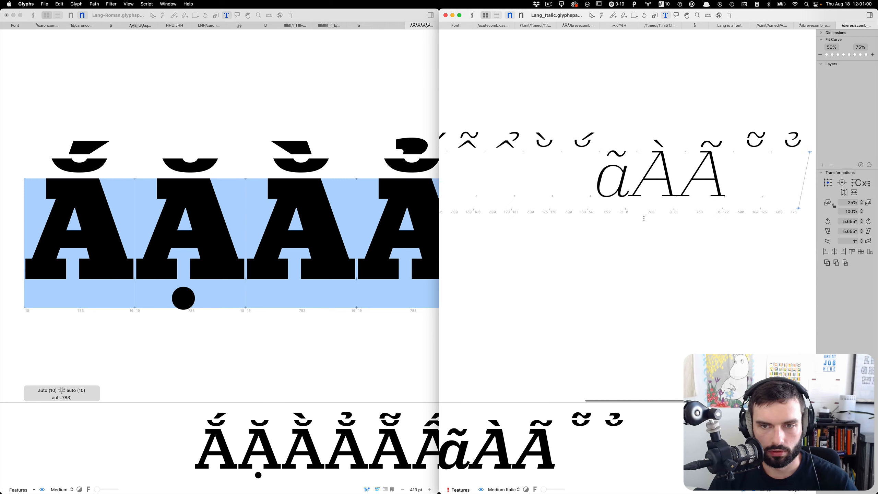
pyautogui.write('ẮẶẰẲẴẤẬẦẨẪ')
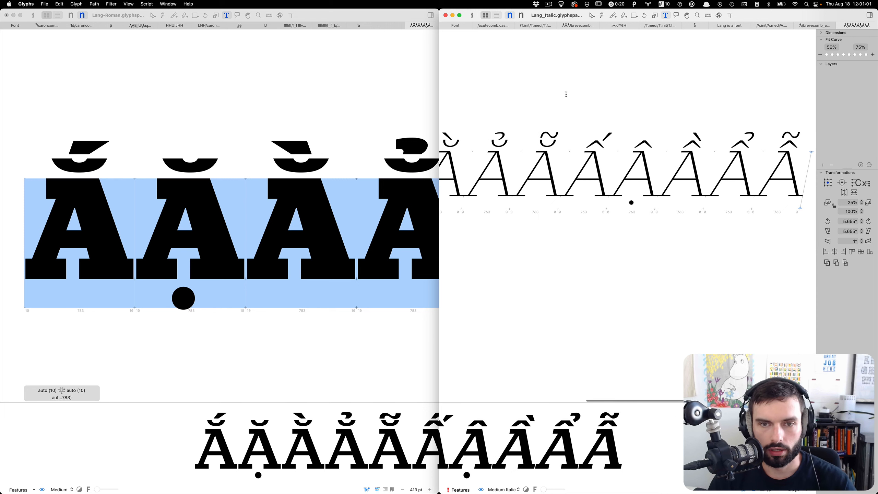
# Switch the Lang_Italic tab to the Black Italic master, hide the side palette and bring the first accented capitals into view.
pyautogui.click(521, 15)
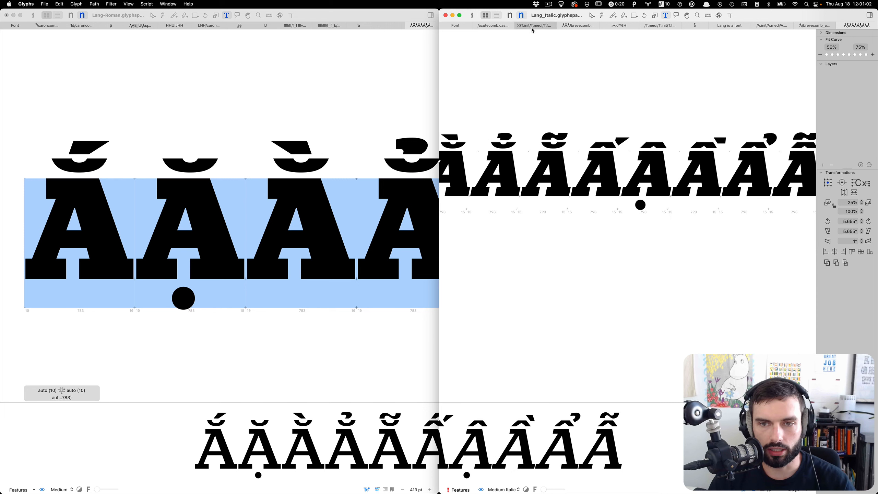
pyautogui.click(869, 15)
pyautogui.hscroll(-2, 763, 90)
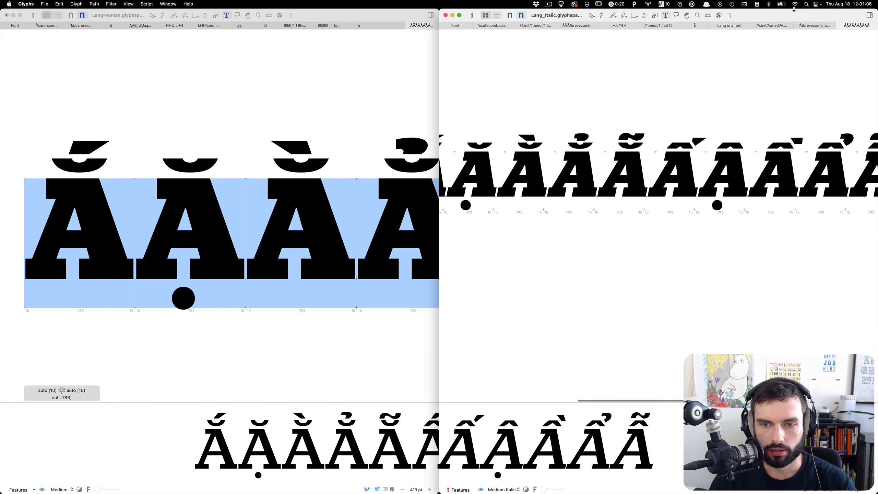
pyautogui.hscroll(-5, 670, 280)
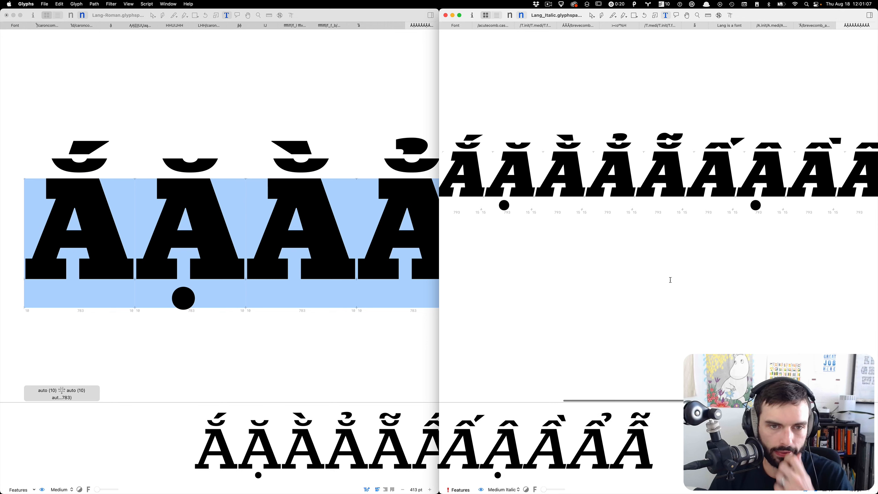
# Compare the breve-tilde and circumflex-acute stacks on the heavy capital A between Lang-Roman and Lang_Italic.
pyautogui.click(282, 100)
pyautogui.hscroll(8, 349, 124)
pyautogui.hscroll(3, 349, 124)
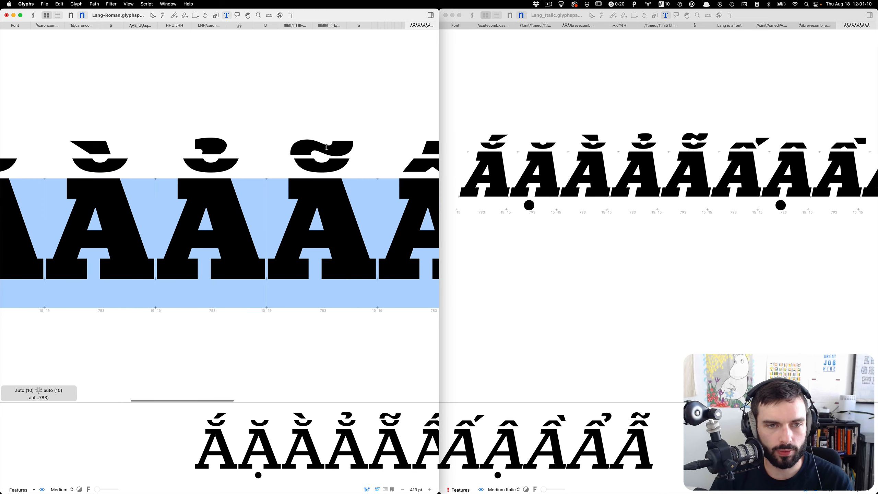
pyautogui.scroll(8, 326, 147)
pyautogui.click(342, 114)
pyautogui.scroll(5, 378, 130)
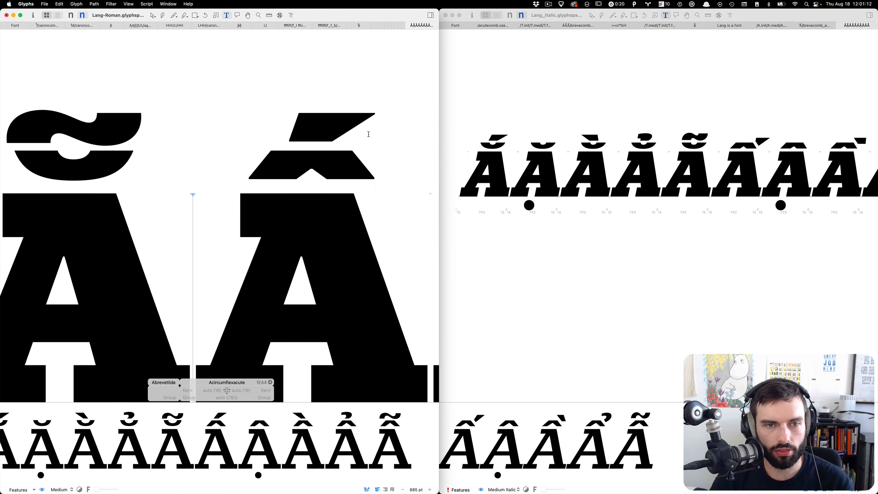
pyautogui.scroll(8, 675, 166)
pyautogui.hscroll(2, 736, 121)
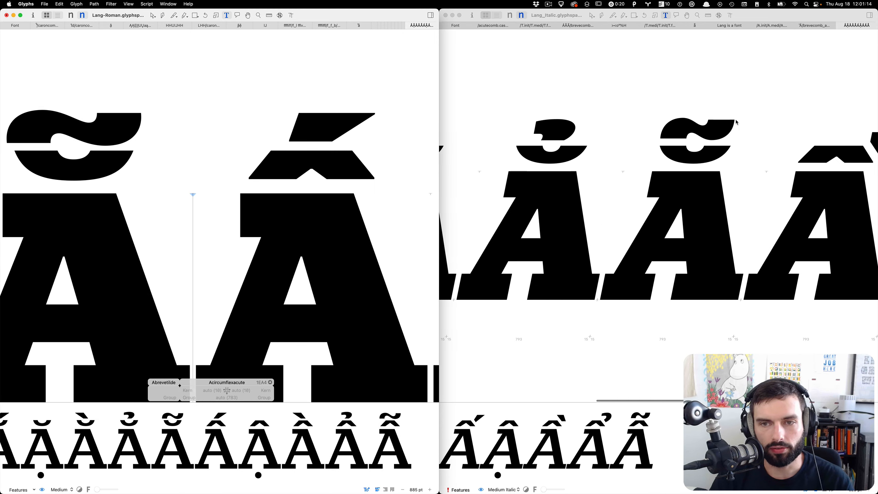
pyautogui.scroll(-2, 661, 190)
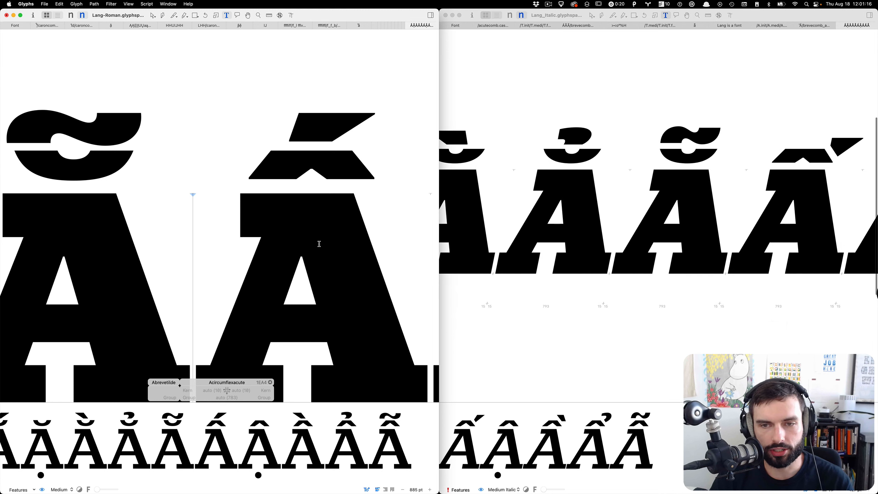
pyautogui.scroll(-3, 270, 252)
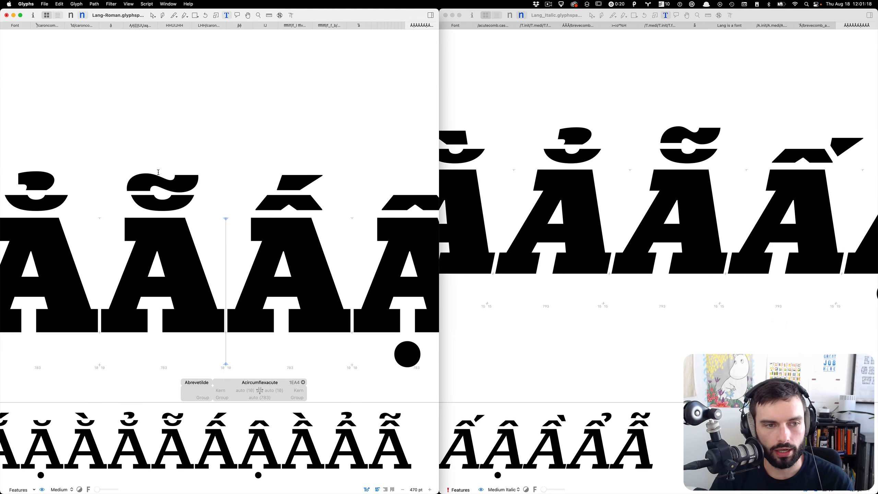
pyautogui.hscroll(-2, 146, 177)
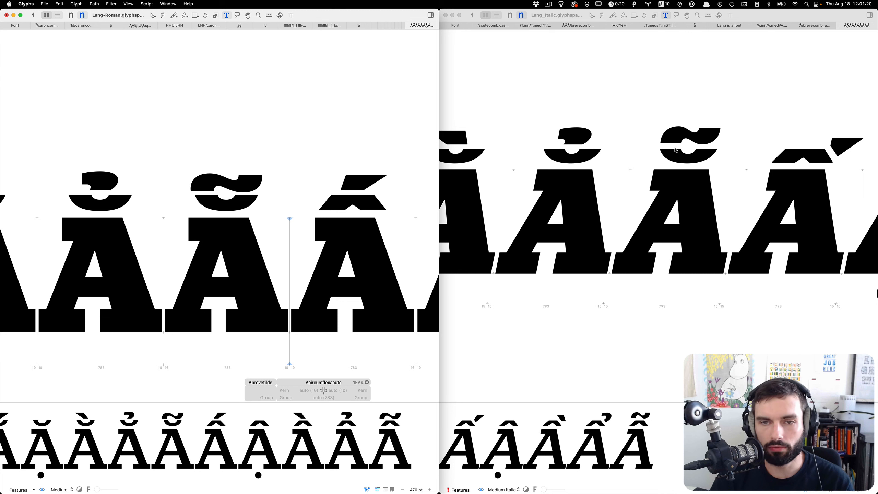
# Compare how the acute and grave sit over the breve and circumflex in the Roman and Italic heavy capitals.
pyautogui.hscroll(-10, 189, 143)
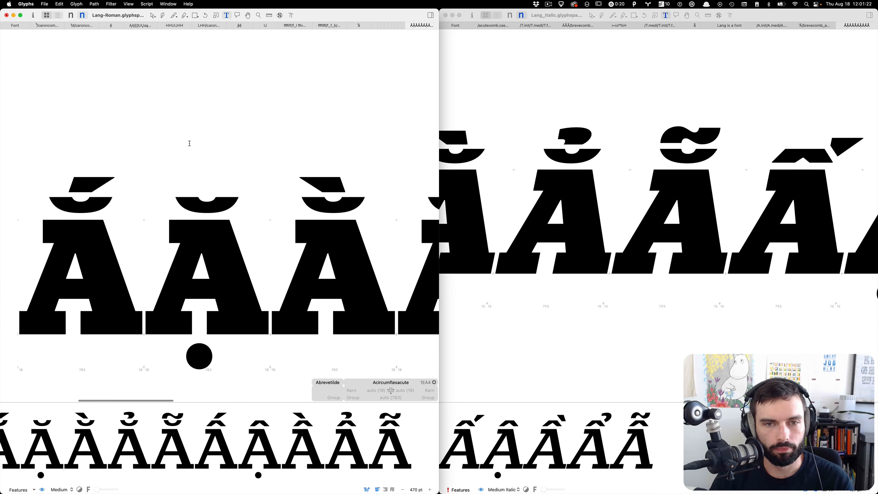
pyautogui.hscroll(10, 598, 104)
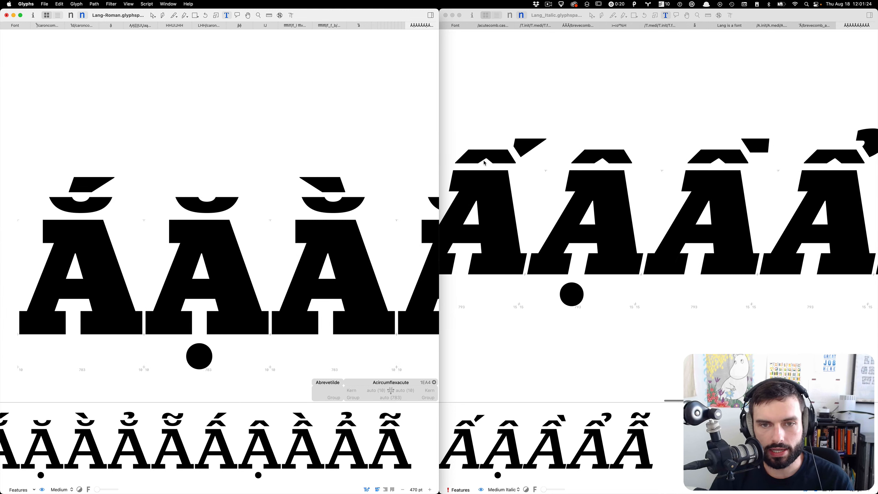
pyautogui.hscroll(10, 310, 156)
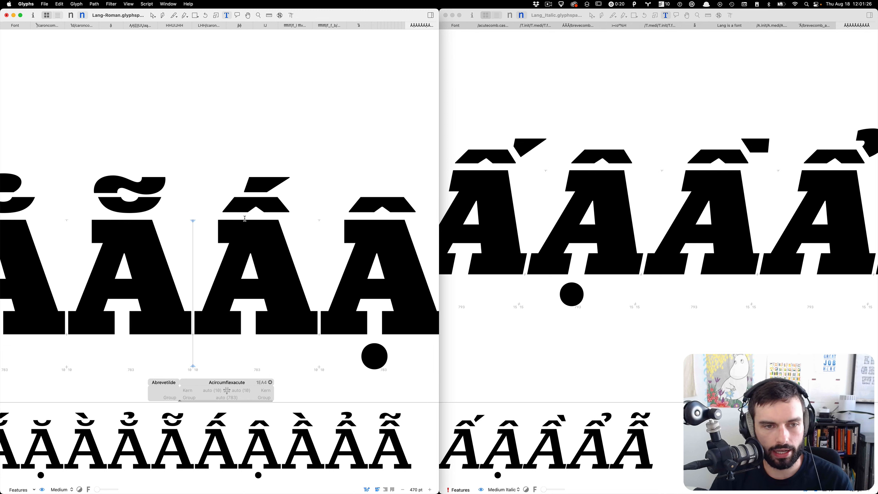
pyautogui.hscroll(1, 284, 192)
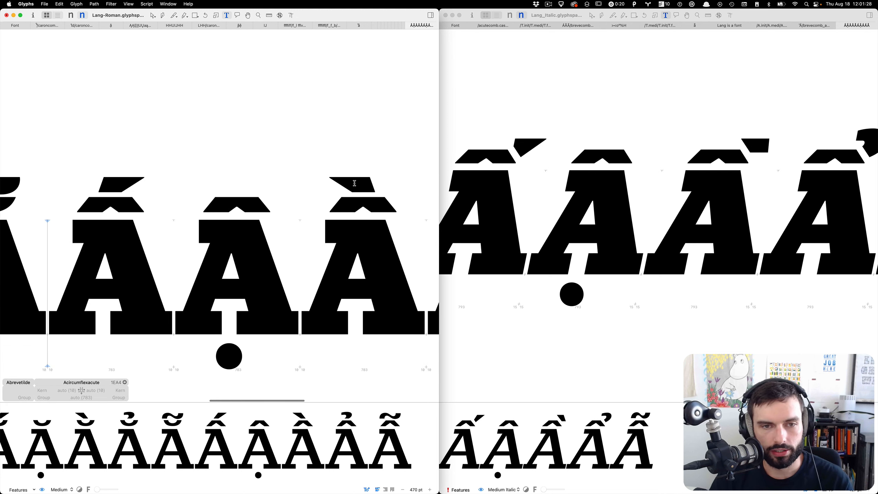
pyautogui.scroll(-5, 349, 184)
pyautogui.hscroll(3, 350, 184)
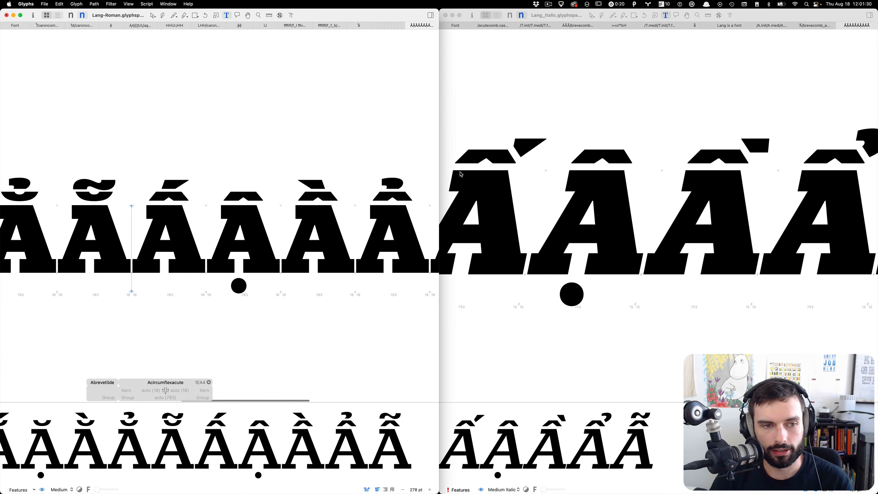
# Open the circumflexcomb_gravecomb.case component of Acircumflexgrave in Lang_Italic and select all its outlines for copying.
pyautogui.click(666, 109)
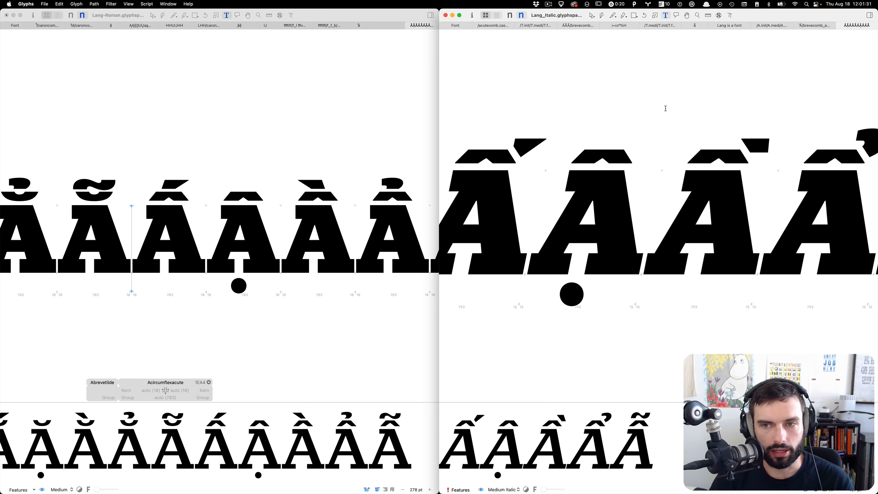
pyautogui.doubleClick(729, 144)
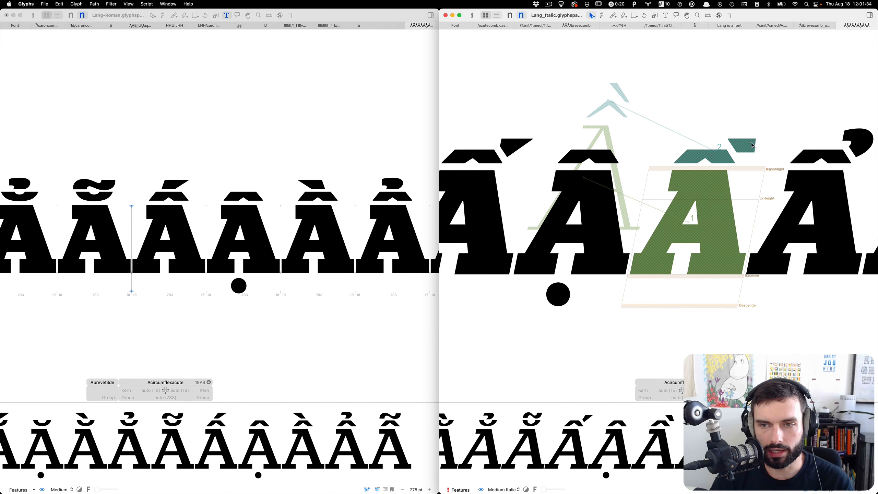
pyautogui.press('End')
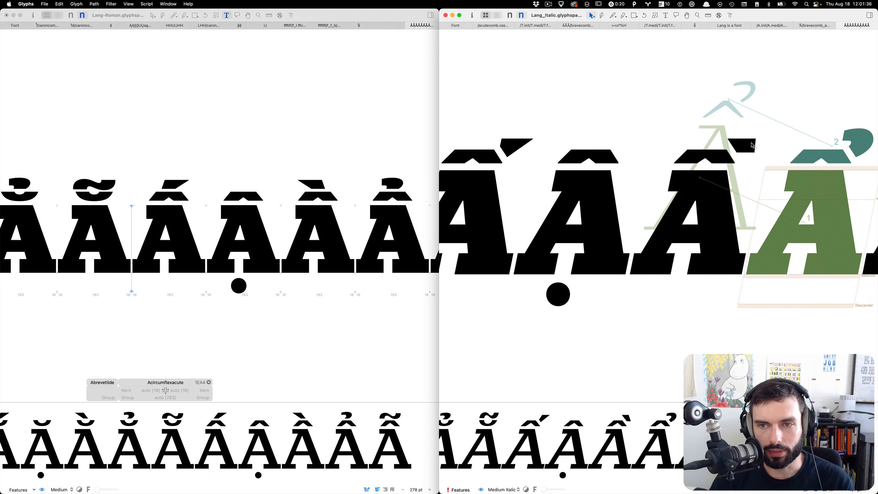
pyautogui.doubleClick(719, 156)
pyautogui.doubleClick(718, 157)
pyautogui.press('super+a')
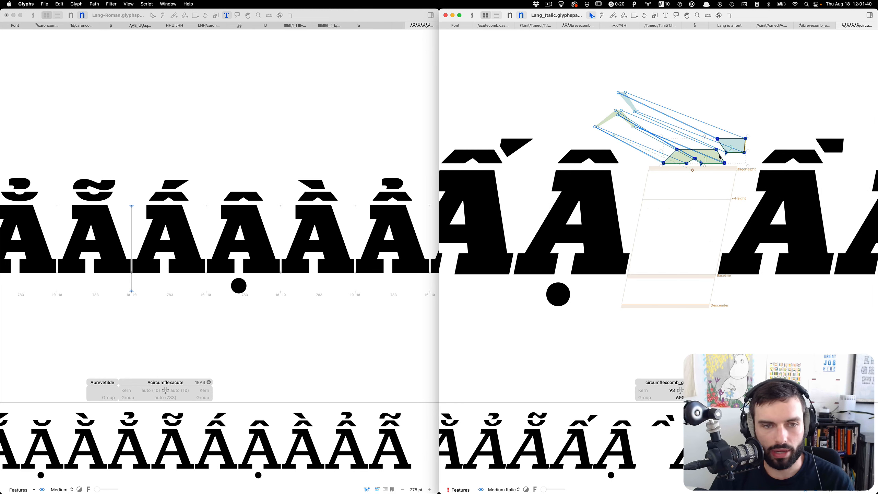
# Paste the italic circumflex and grave outlines into Lang-Roman's Acircumflexgrave and compare them with its own stacked marks.
pyautogui.doubleClick(299, 188)
pyautogui.scroll(5, 298, 185)
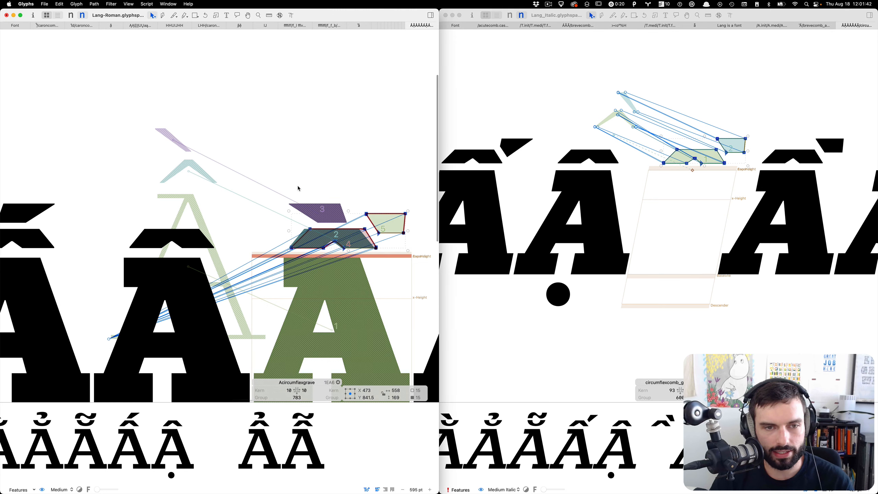
pyautogui.scroll(3, 371, 200)
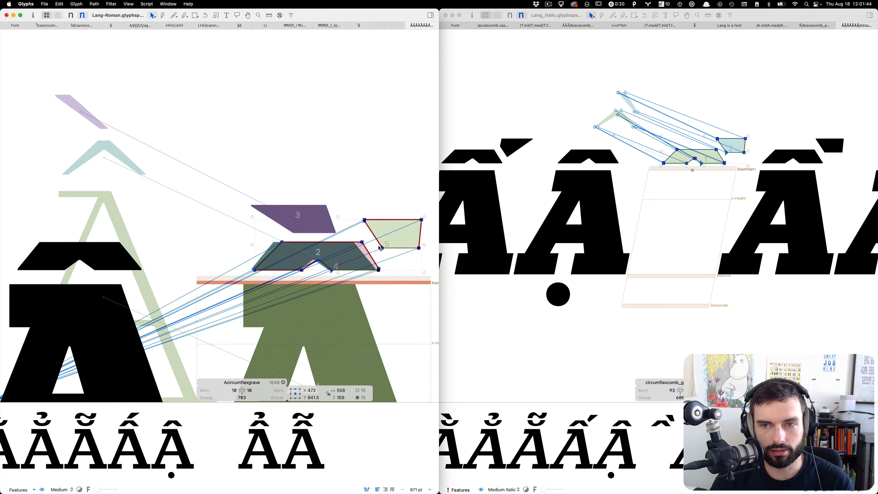
pyautogui.scroll(-3, 758, 177)
pyautogui.click(312, 175)
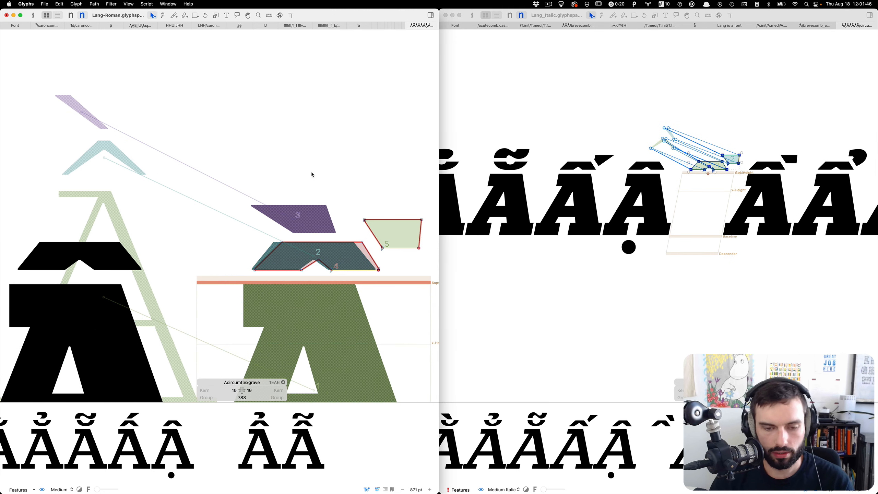
# Delete the pasted italic circumflex and grave outlines from Acircumflexgrave in Lang-Roman.
pyautogui.press('super+a')
pyautogui.press('BackSpace')
pyautogui.scroll(-2, 306, 176)
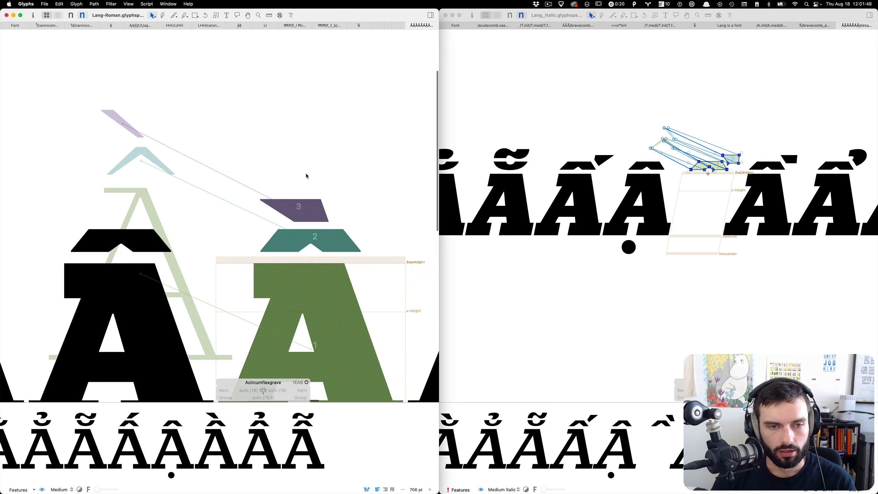
# Compare the row of accented heavy capital A's in Lang-Roman with the circumflex stacks in Lang_Italic.
pyautogui.scroll(-5, 306, 175)
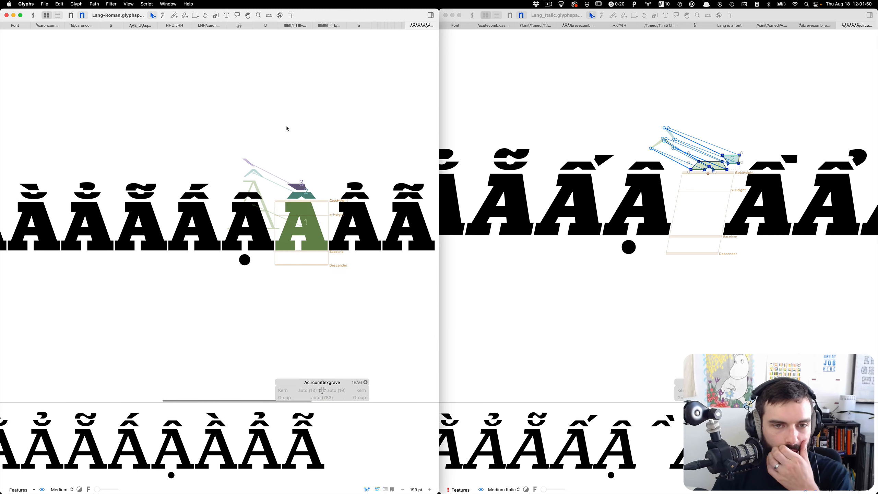
pyautogui.hscroll(-5, 286, 126)
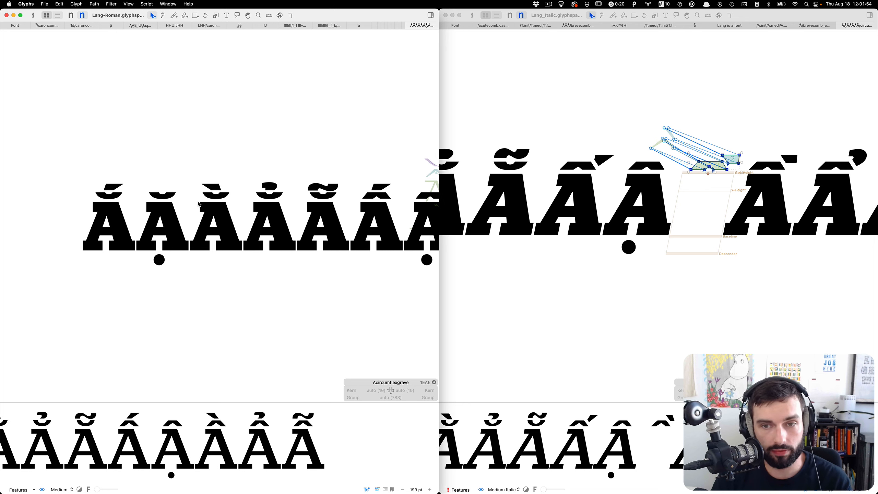
pyautogui.hscroll(3, 251, 157)
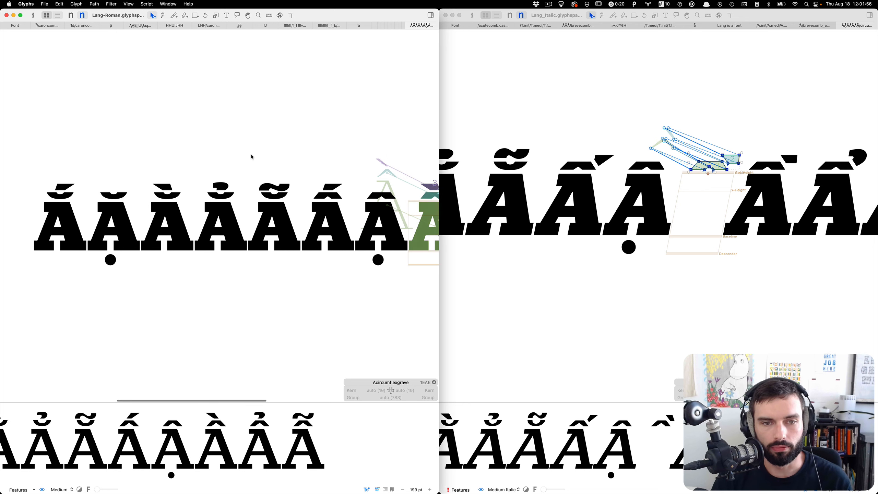
pyautogui.click(707, 90)
pyautogui.hscroll(5, 690, 111)
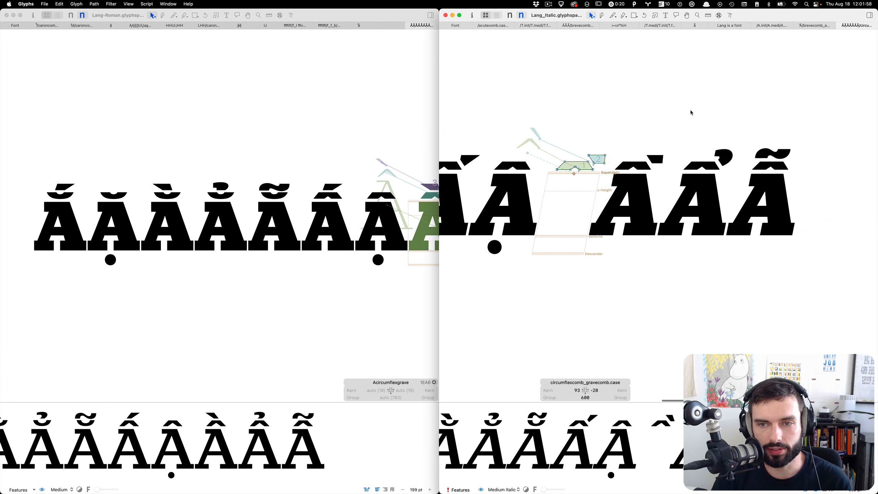
pyautogui.hscroll(6, 690, 111)
pyautogui.hscroll(-5, 691, 110)
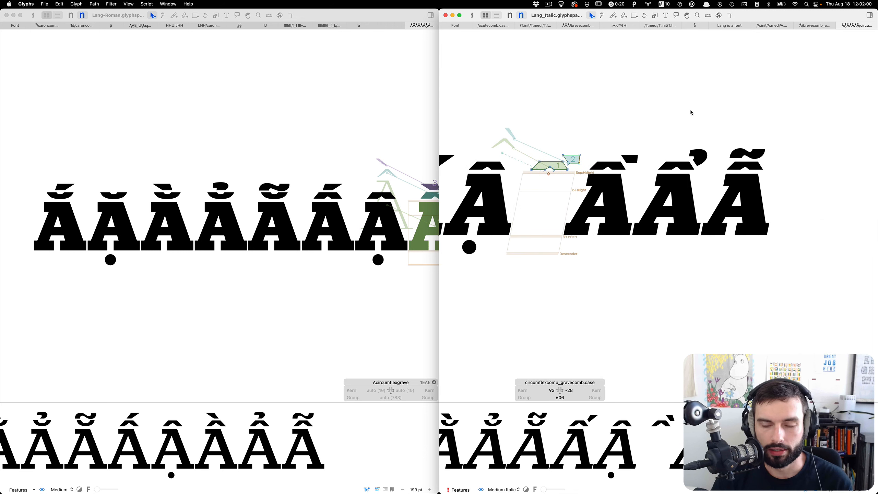
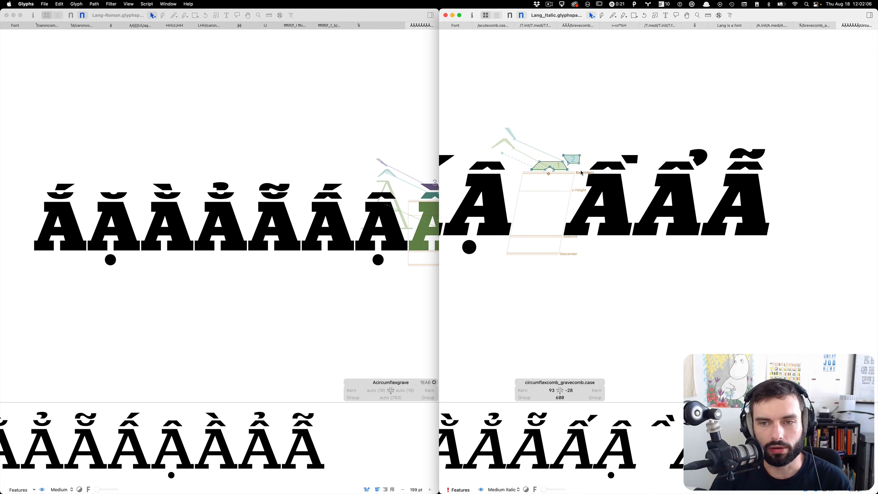
pyautogui.scroll(5, 581, 173)
pyautogui.hscroll(5, 623, 167)
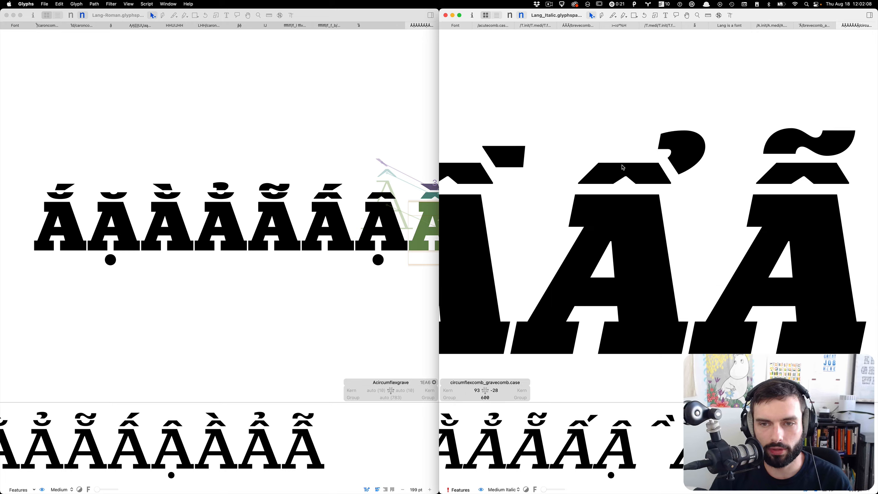
pyautogui.hscroll(-3, 625, 167)
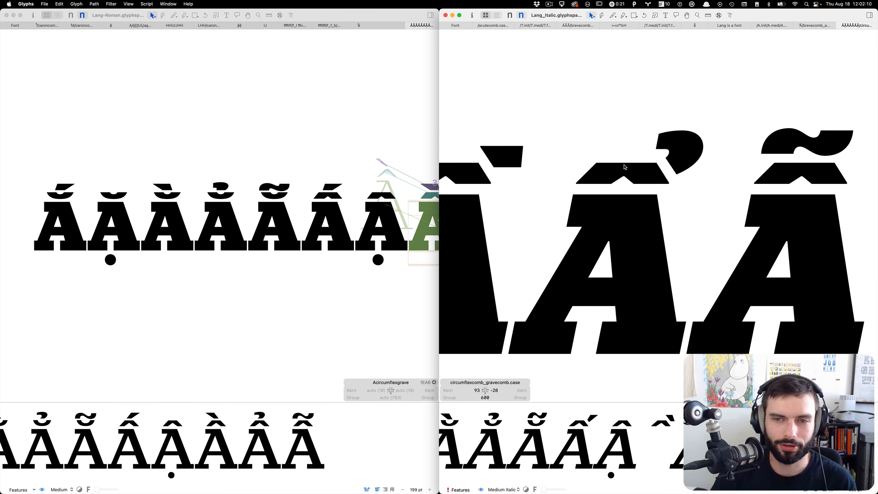
pyautogui.scroll(-5, 636, 166)
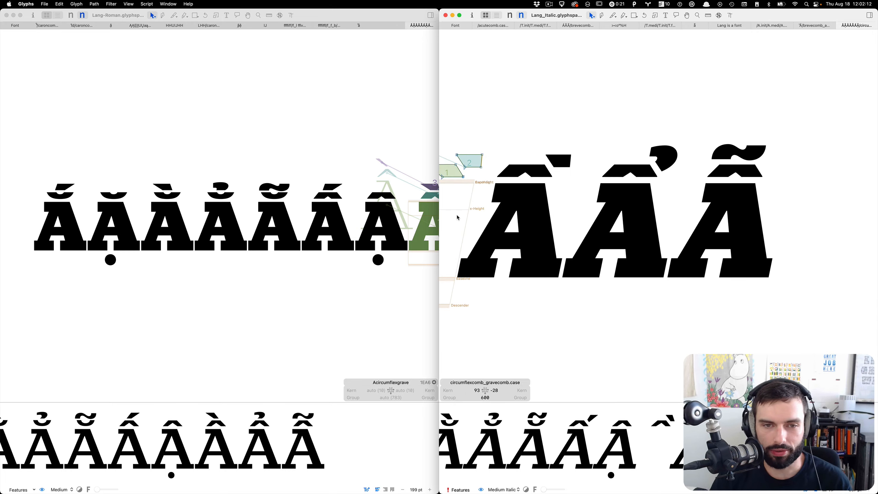
pyautogui.click(379, 131)
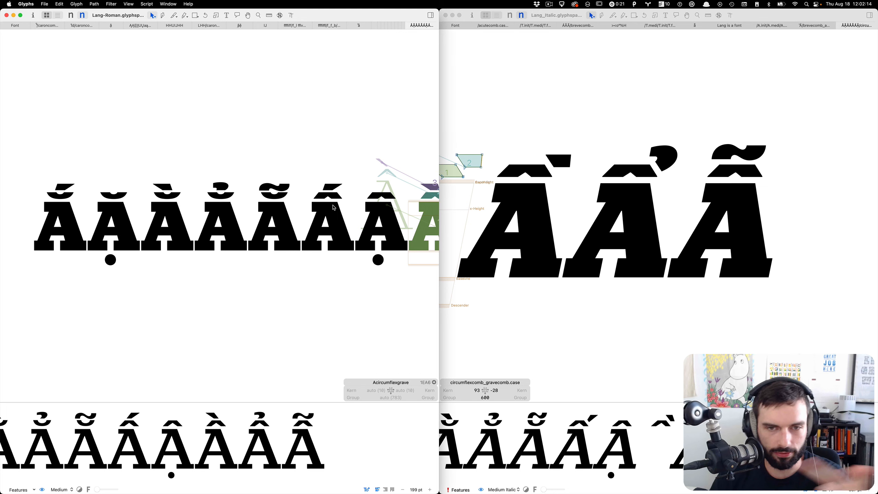
# Find brevecomb_tildecomb among the Vietnamese glyphs in Lang-Roman's font overview and copy its glyph name.
pyautogui.click(15, 26)
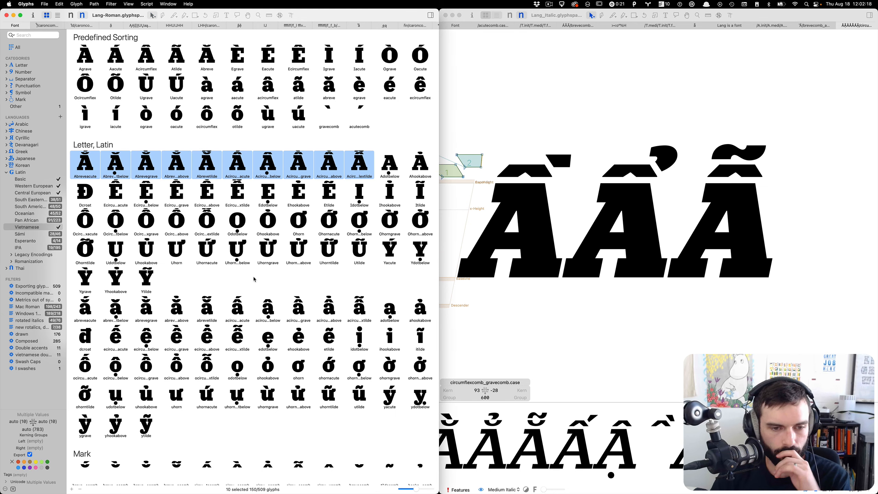
pyautogui.scroll(-2, 253, 277)
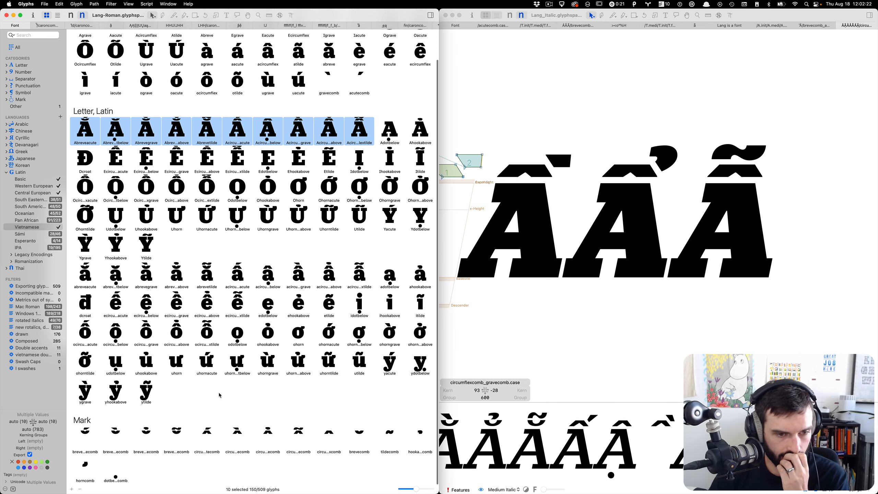
pyautogui.click(178, 433)
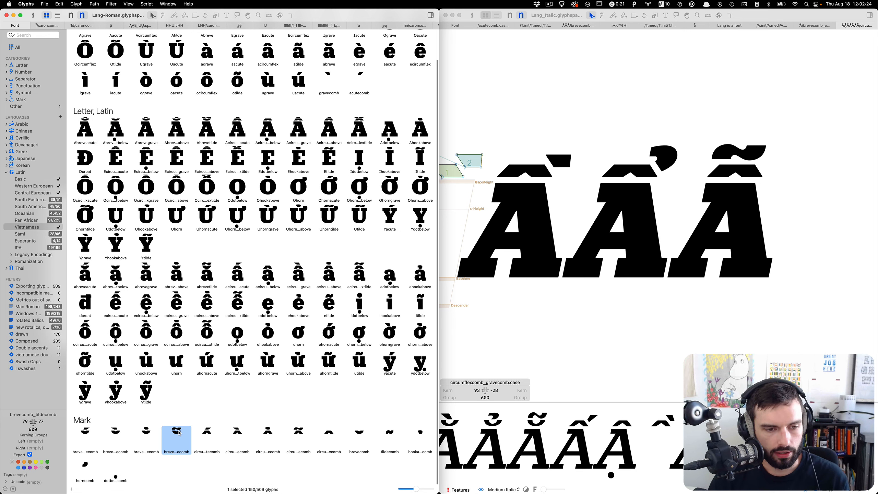
pyautogui.click(47, 413)
pyautogui.press('super+c')
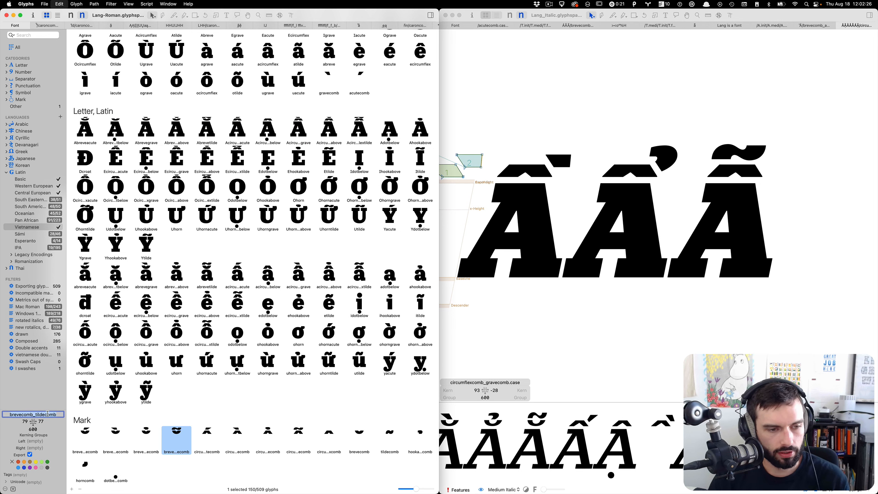
# Check the Double accents filter and search all glyphs for brevecomb_tildecomb.
pyautogui.click(24, 44)
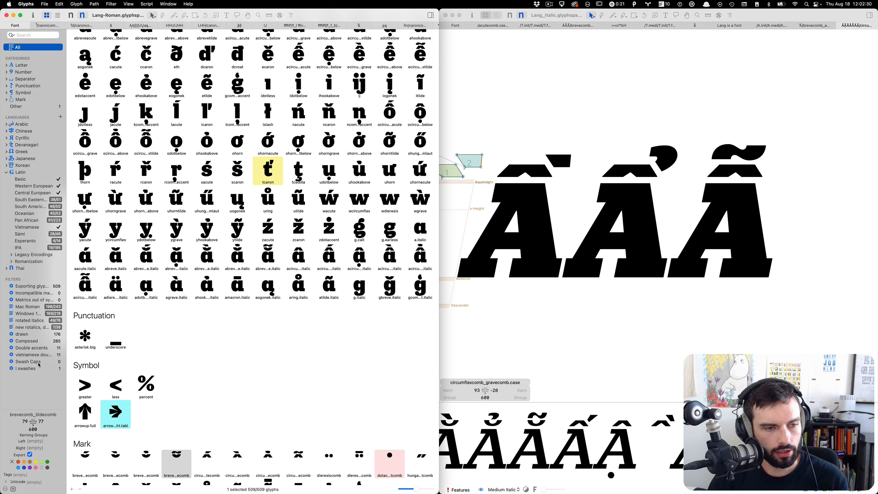
pyautogui.click(45, 348)
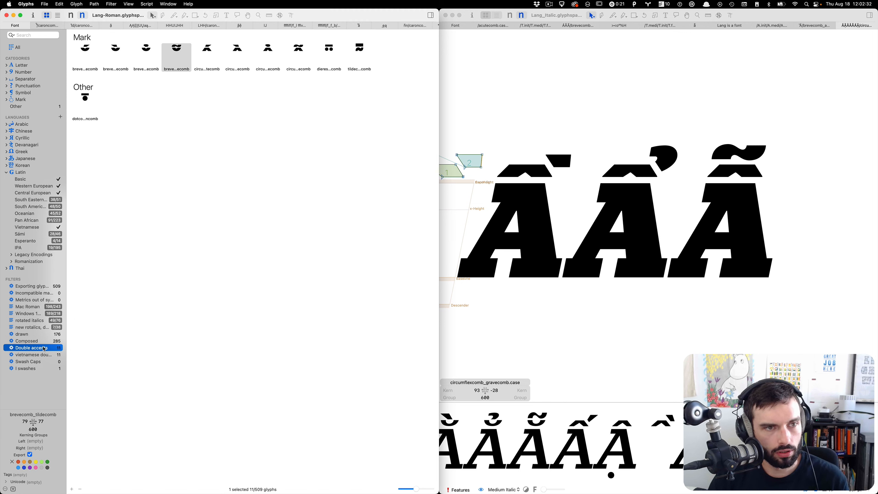
pyautogui.click(27, 47)
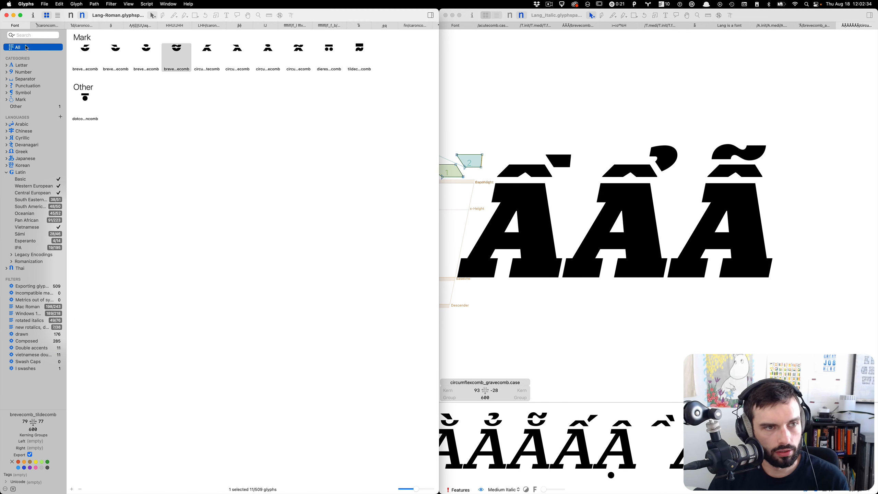
pyautogui.click(33, 35)
pyautogui.press('super+v')
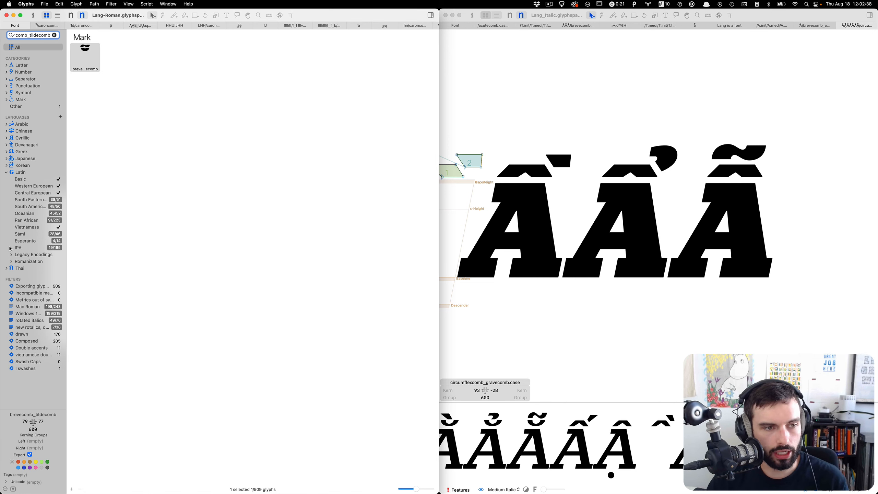
# Clear the search and duplicate the eight stacked breve and circumflex combining marks in the Vietnamese glyph set, starting with brevecomb_acutecomb.
pyautogui.click(32, 228)
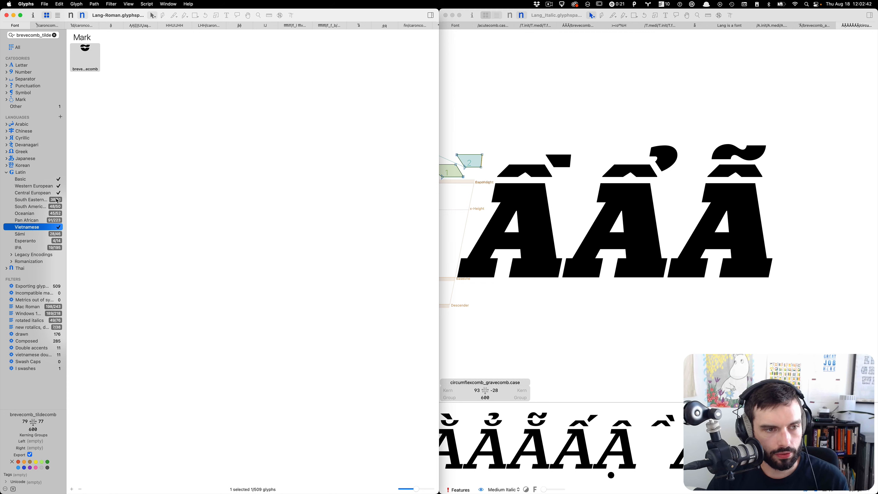
pyautogui.click(54, 36)
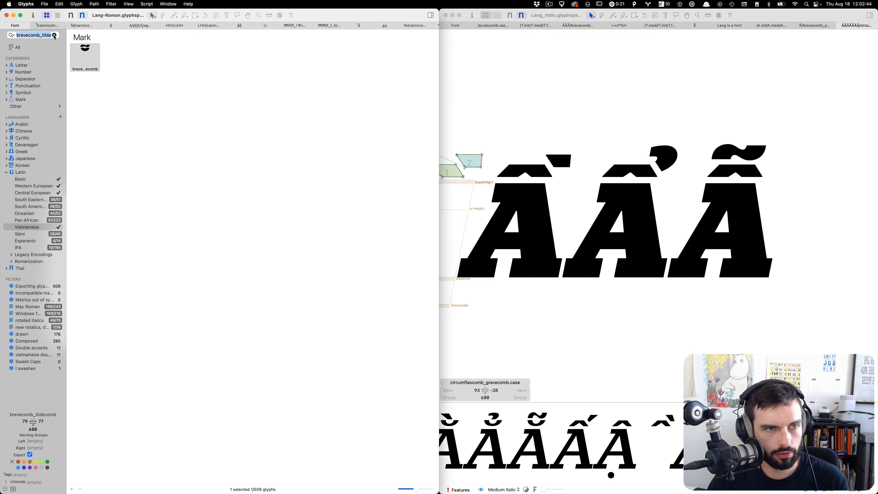
pyautogui.click(28, 228)
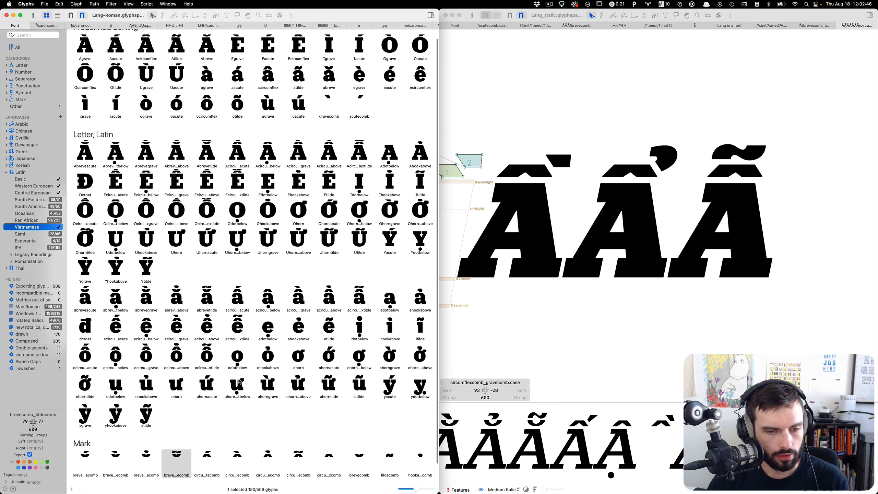
pyautogui.scroll(-2, 238, 381)
pyautogui.click(93, 441)
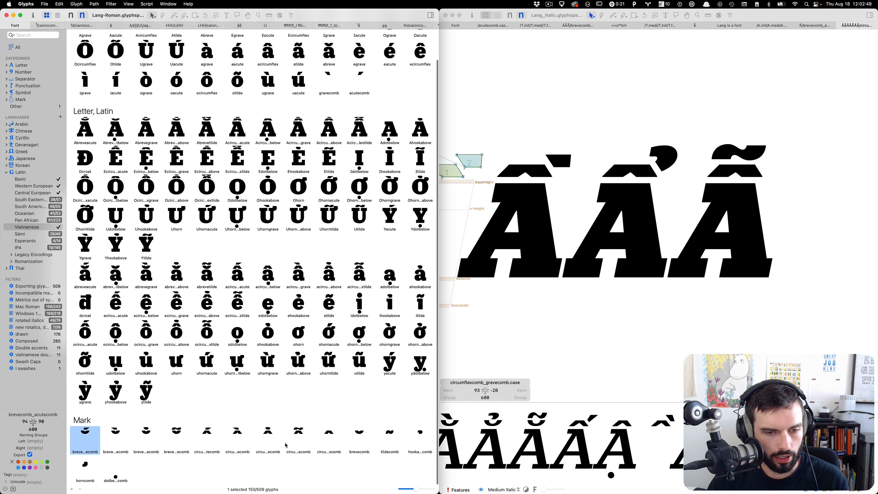
pyautogui.keyDown('shift'); pyautogui.click(302, 441); pyautogui.keyUp('shift')
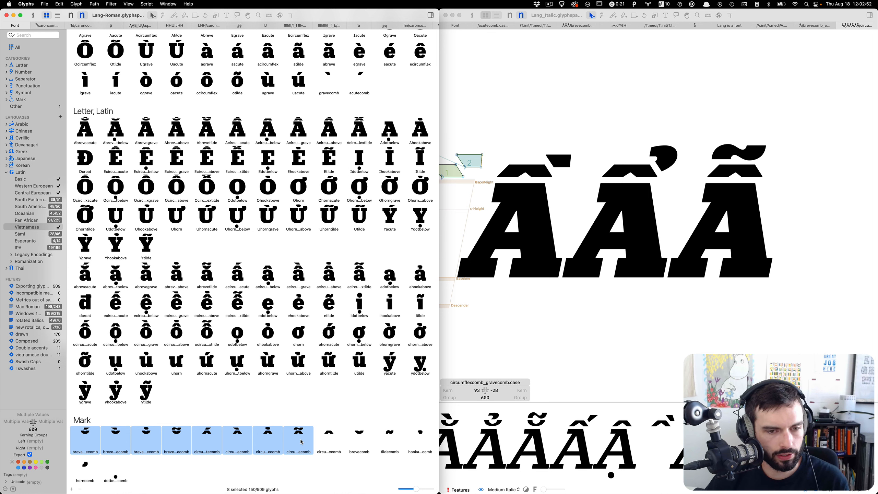
pyautogui.press('super+d')
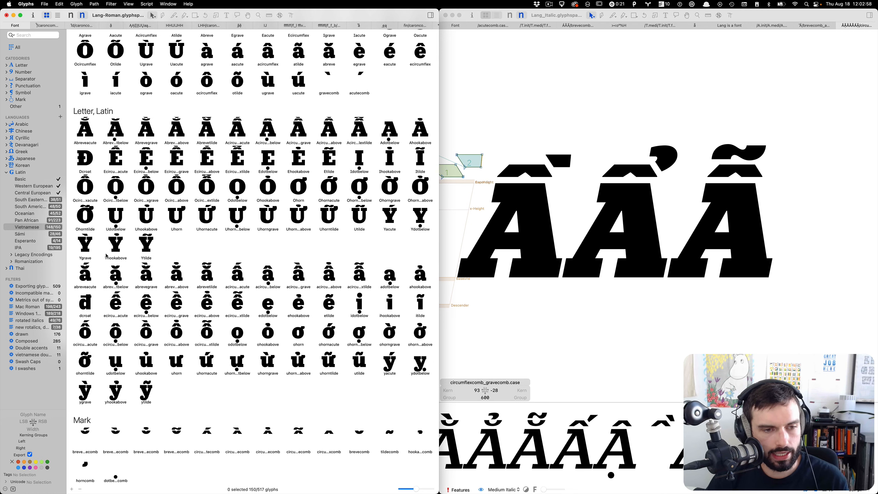
# Show all glyphs and select the eight duplicated stacked marks with the .001 suffix in the Mark section.
pyautogui.click(27, 50)
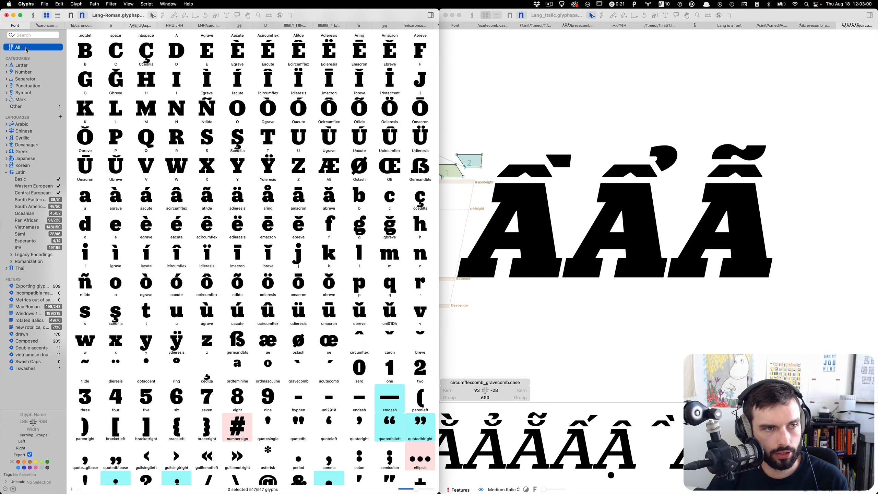
pyautogui.scroll(-15, 212, 277)
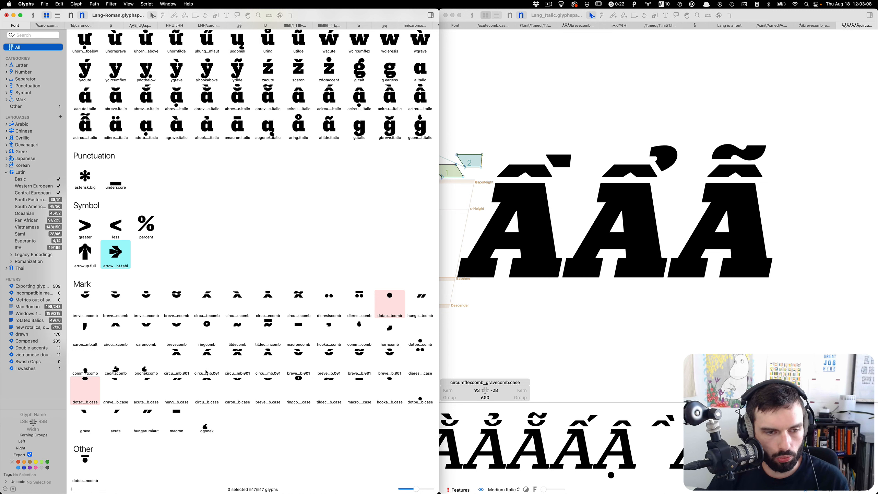
pyautogui.click(173, 365)
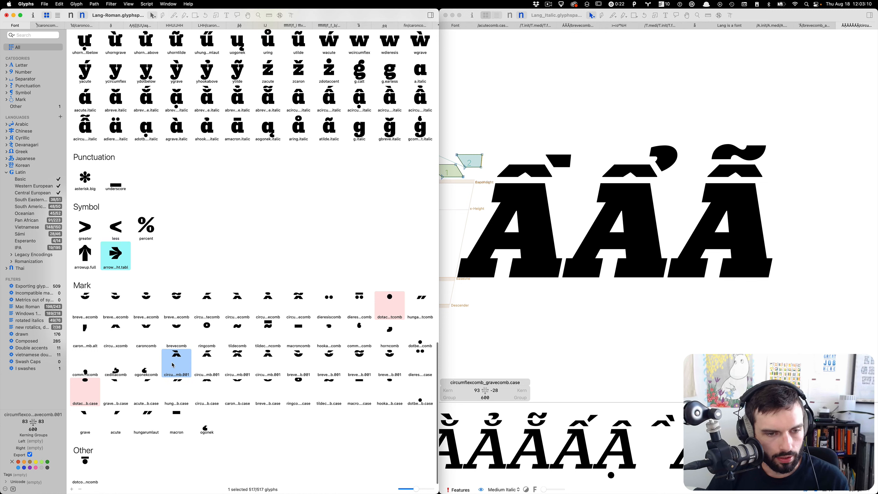
pyautogui.scroll(1, 173, 365)
pyautogui.keyDown('shift'); pyautogui.click(385, 367); pyautogui.keyUp('shift')
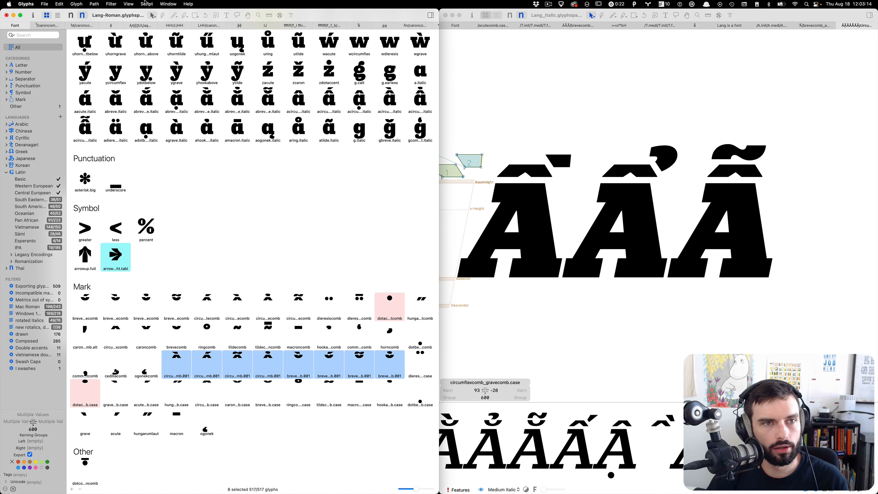
# Find and run the Rename Glyphs script, and move its window clear of the glyph overview.
pyautogui.click(146, 3)
pyautogui.moveTo(186, 3)
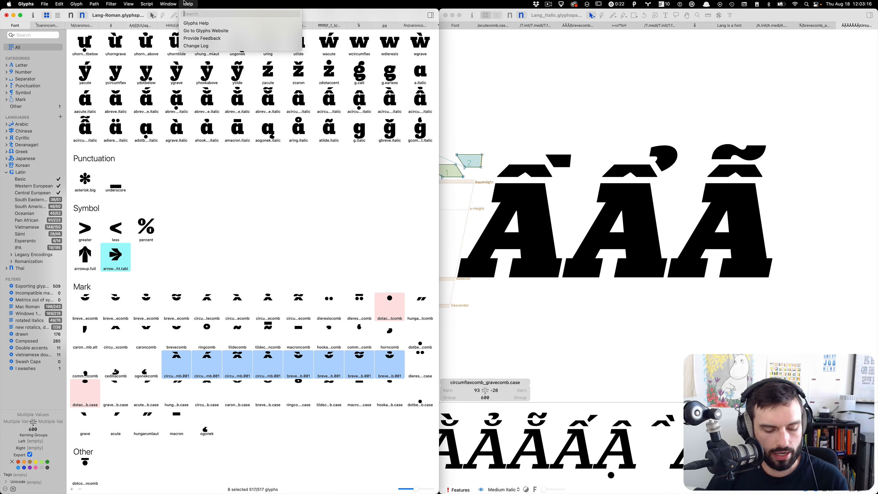
pyautogui.write('renamm')
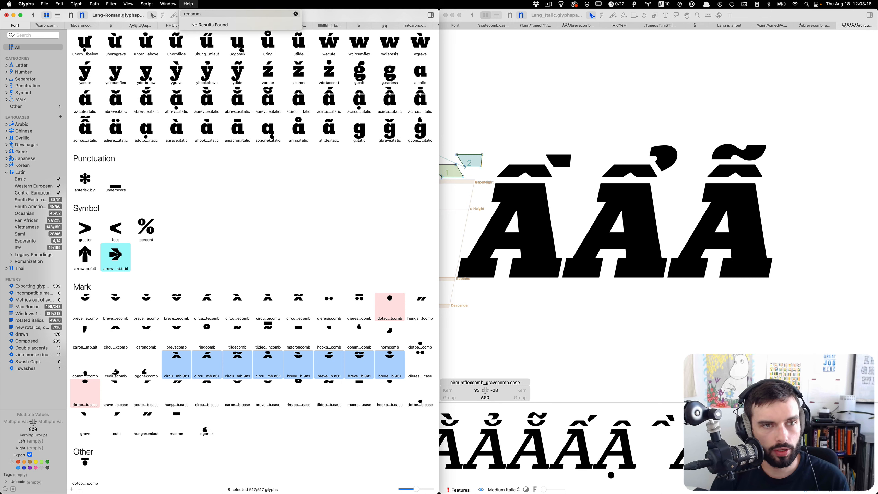
pyautogui.press('BackSpace')
pyautogui.write('e')
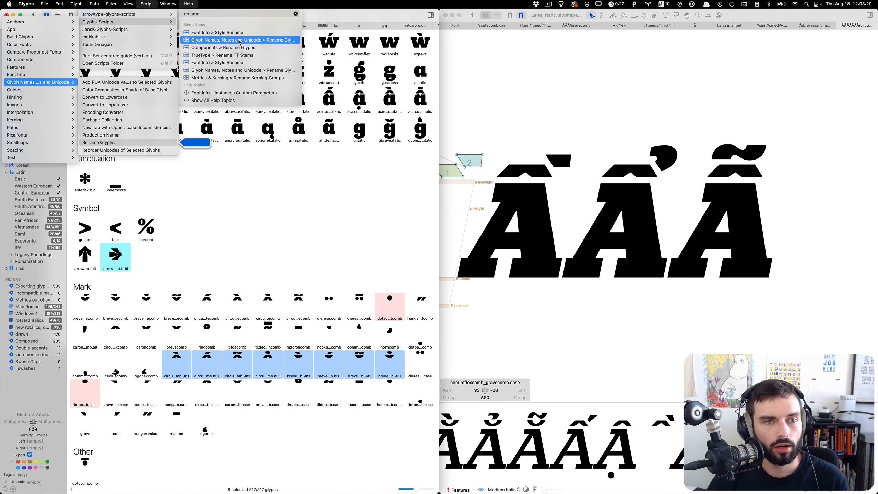
pyautogui.click(240, 40)
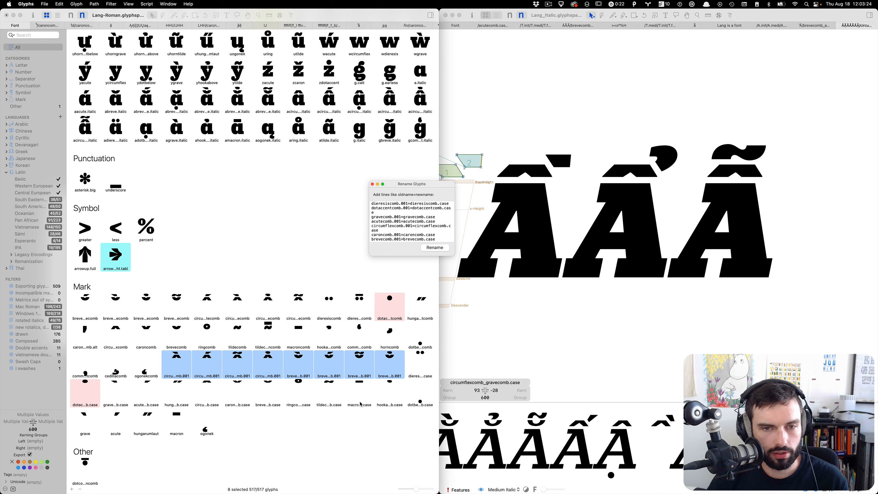
pyautogui.moveTo(436, 181); pyautogui.dragTo(527, 106)
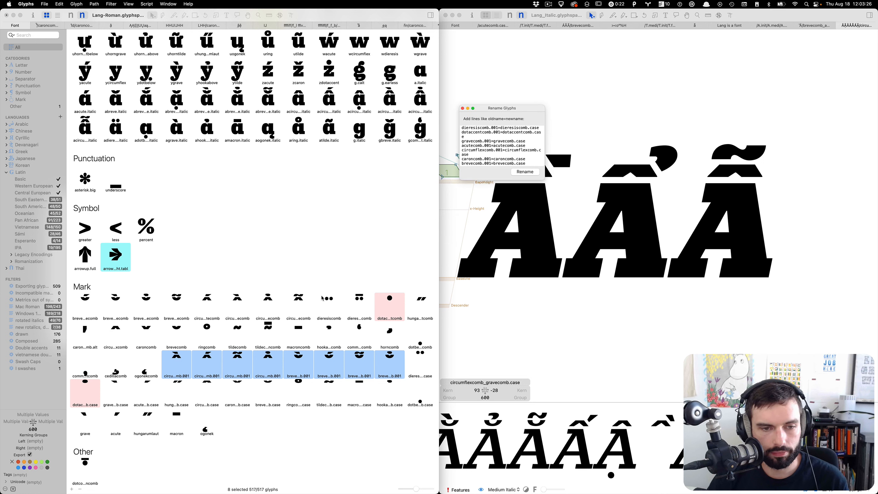
# Copy the names of the eight selected .001 marks one per line and enlarge the Rename Glyphs window.
pyautogui.rightClick(176, 367)
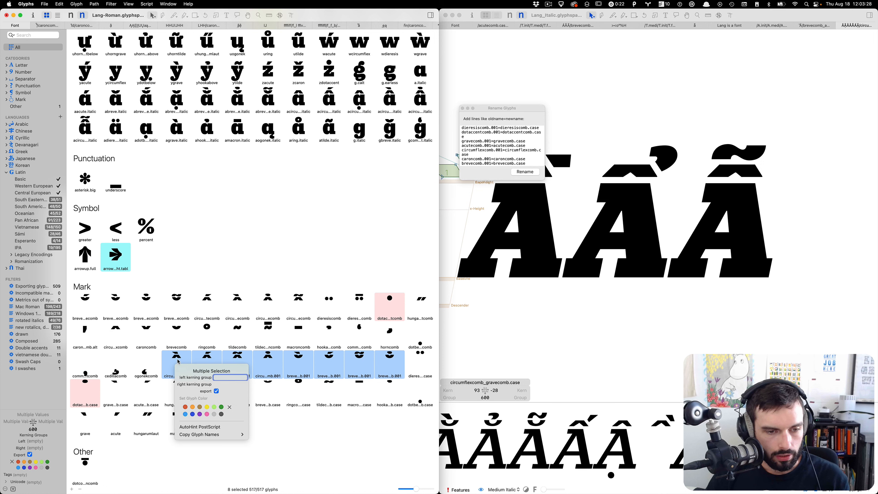
pyautogui.click(179, 359)
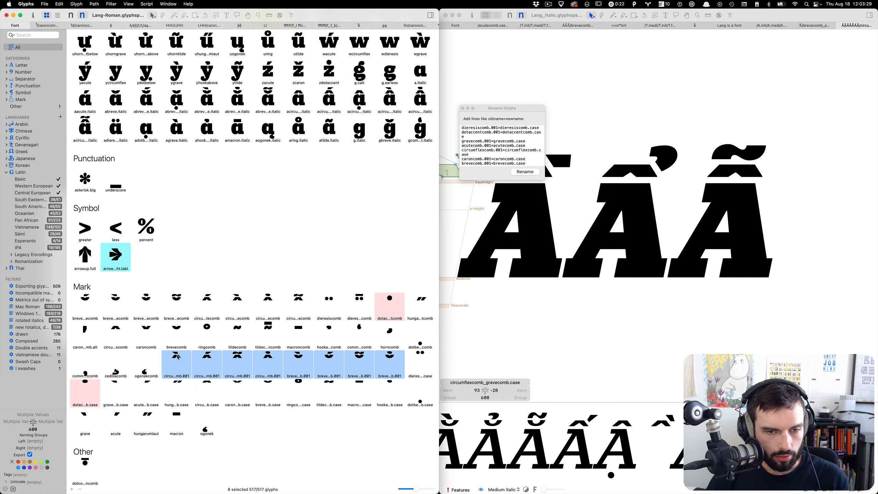
pyautogui.rightClick(388, 366)
pyautogui.moveTo(449, 433)
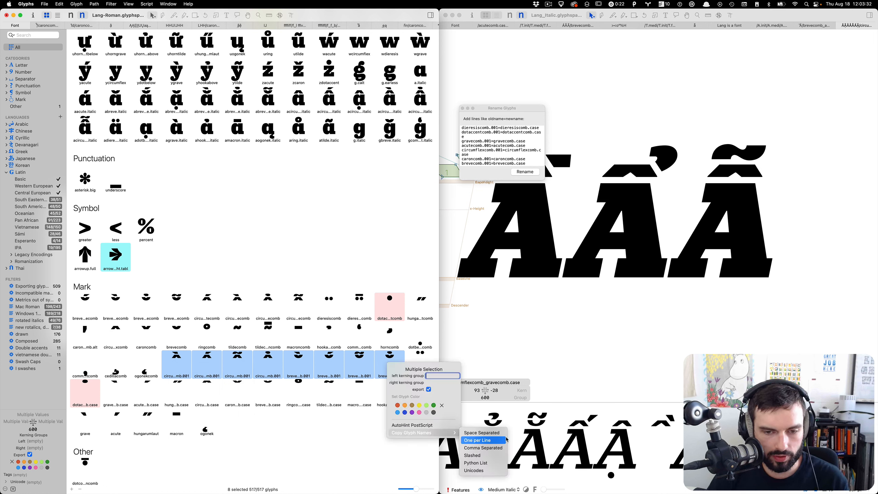
pyautogui.click(494, 441)
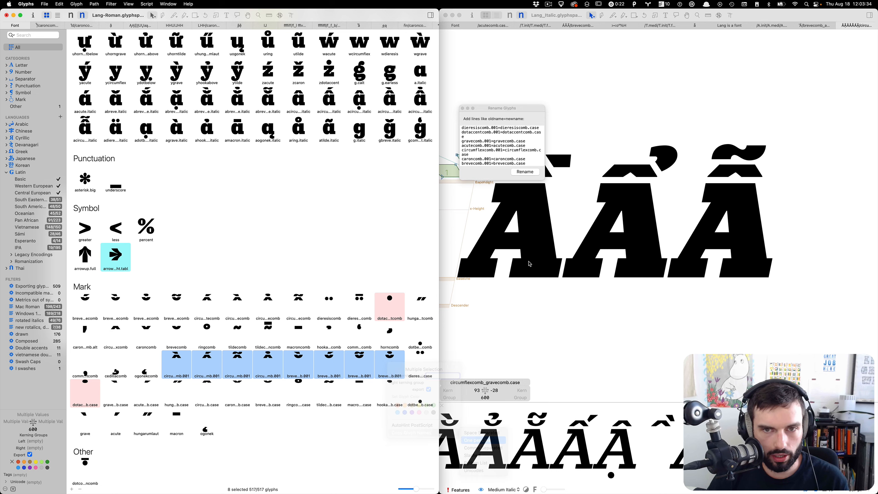
pyautogui.moveTo(541, 179); pyautogui.dragTo(550, 253)
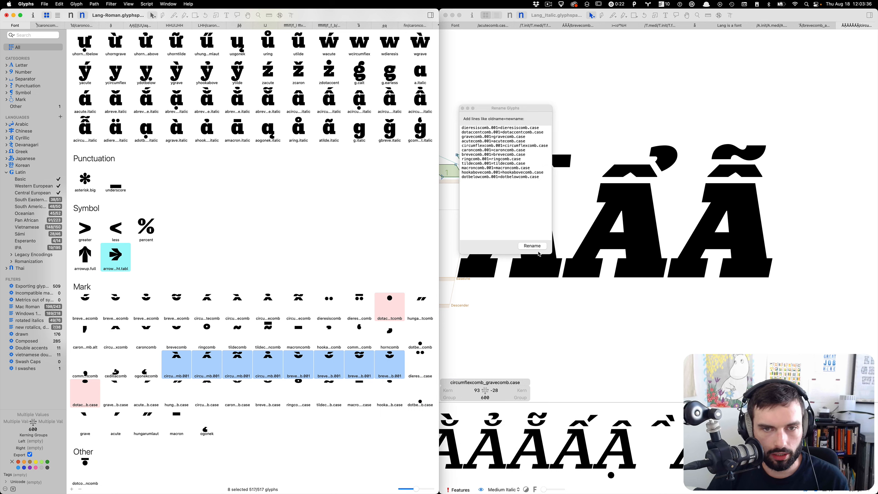
# Switch to Visual Studio Code and paste the copied glyph names into a new untitled file.
pyautogui.moveTo(169, 491)
pyautogui.click(159, 469)
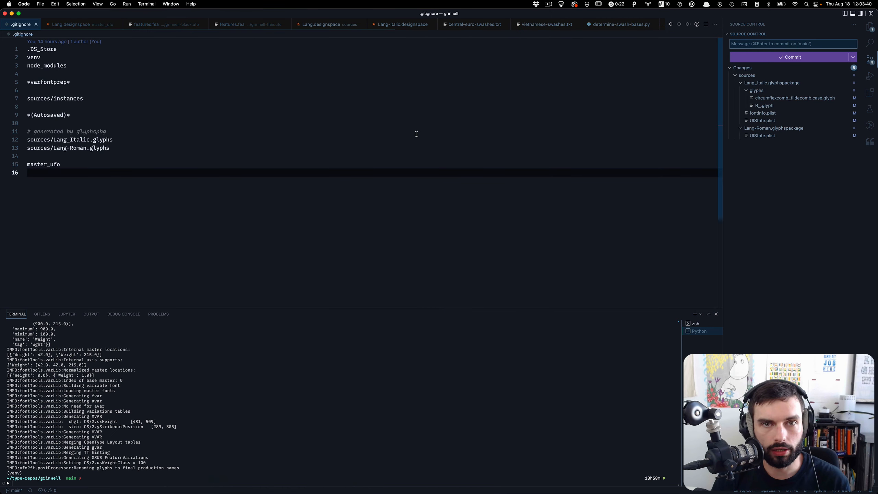
pyautogui.press('super+n')
pyautogui.write('circumflexcomb_gravecomb.001 circumflexcomb_acutecomb.001 circumflexcomb_tildecomb.001 circumflexcomb_hookabovecomb.001 brevecomb_gravecomb.001 brevecomb_acutecomb.001 brevecomb_tildecomb.001 brevecomb_hookabovecomb.001')
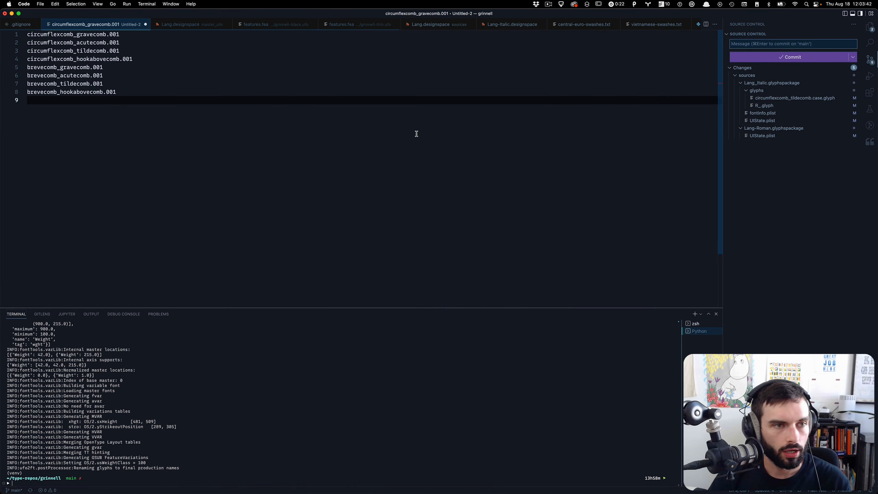
# Copy the glyph name on each of the eight lines and append "=" to every line.
pyautogui.press('Up')
pyautogui.hotkey('shift', 'alt', 'Right')
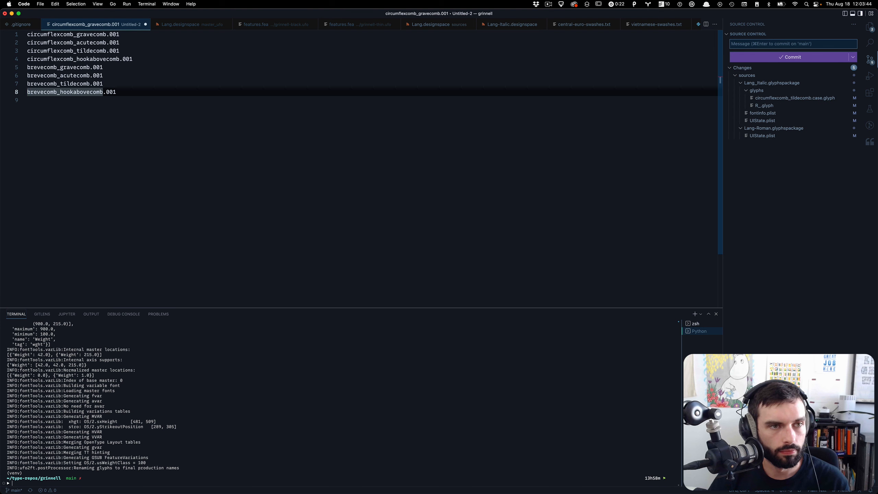
pyautogui.press('super+alt+Up')
pyautogui.press('super+alt+Up')
pyautogui.press('super+alt+Up')
pyautogui.press('super+alt+Up')
pyautogui.press('super+alt+Up')
pyautogui.press('super+alt+Up')
pyautogui.press('super+alt+Up')
pyautogui.press('super+shift+Right')
pyautogui.press('super+c')
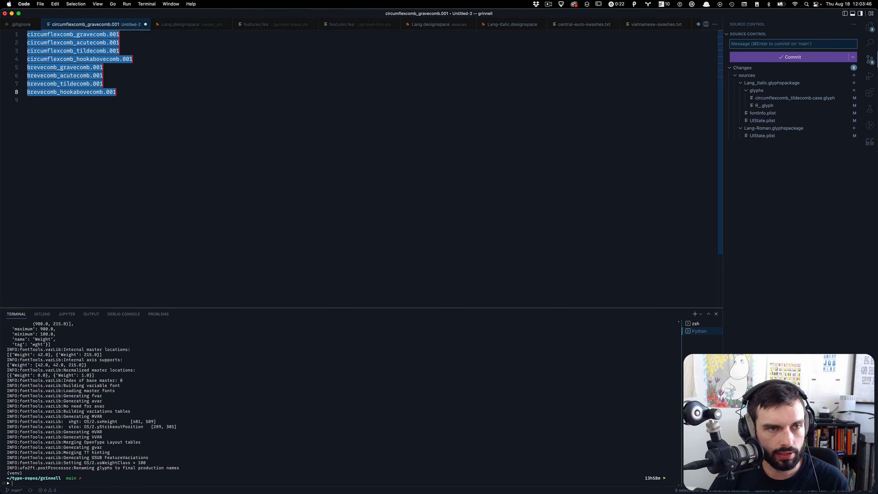
pyautogui.press('Right')
pyautogui.write('=')
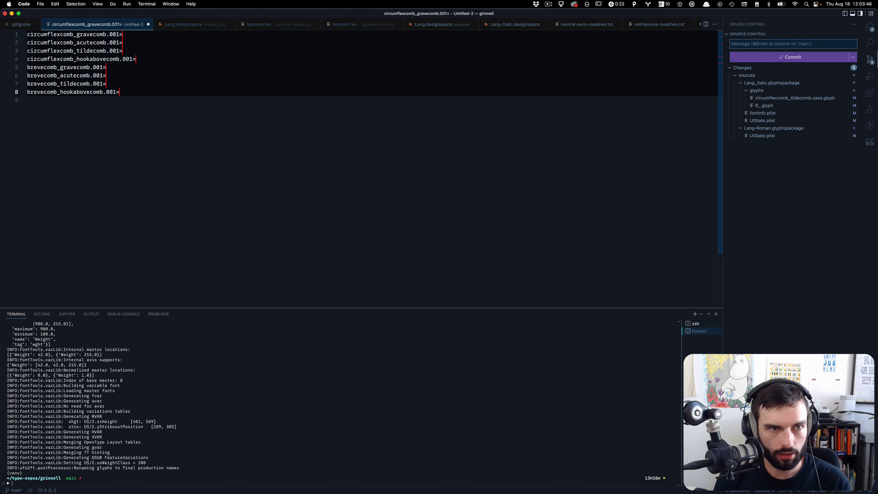
# Add each line's own glyph name after its equals sign, with the suffix .case in place of .001.
pyautogui.press('super+v')
pyautogui.hotkey('shift', 'alt', 'Left')
pyautogui.write('ca')
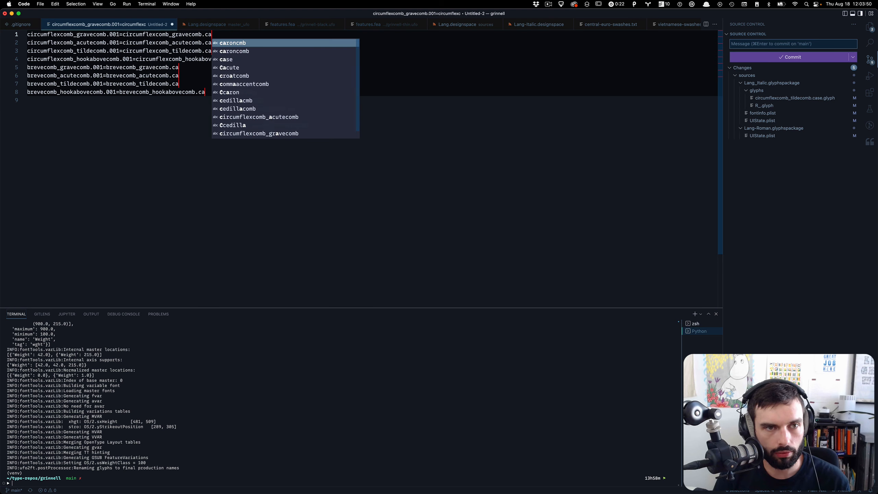
pyautogui.write('se')
pyautogui.press('Tab')
# Copy the eight rename pairs, switch back to Glyphs, replace the Rename Glyphs list with them and run the renaming.
pyautogui.moveTo(371, 188); pyautogui.dragTo(2, 2)
pyautogui.press('super+c')
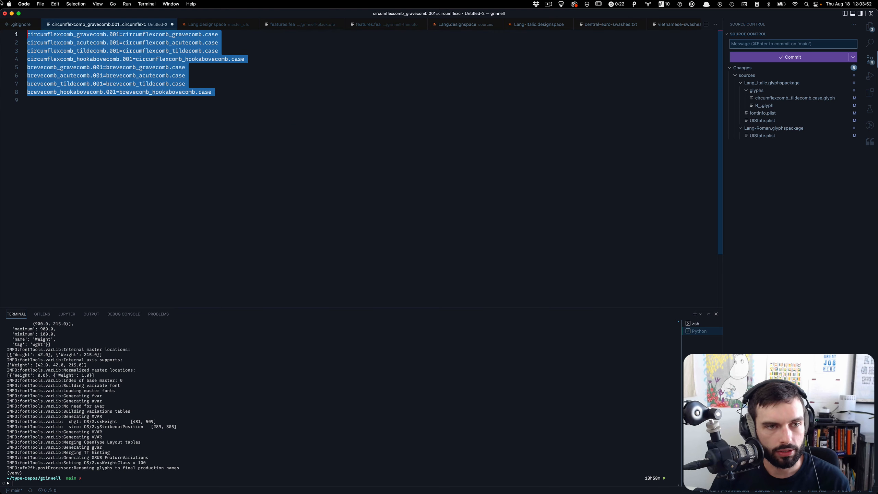
pyautogui.press('super+Tab')
pyautogui.hotkey('ctrl', 'Left')
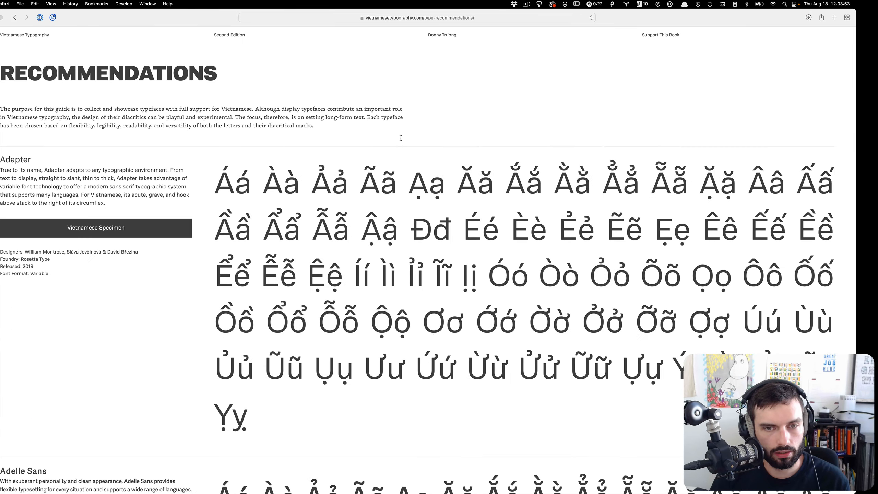
pyautogui.hotkey('ctrl', 'Right')
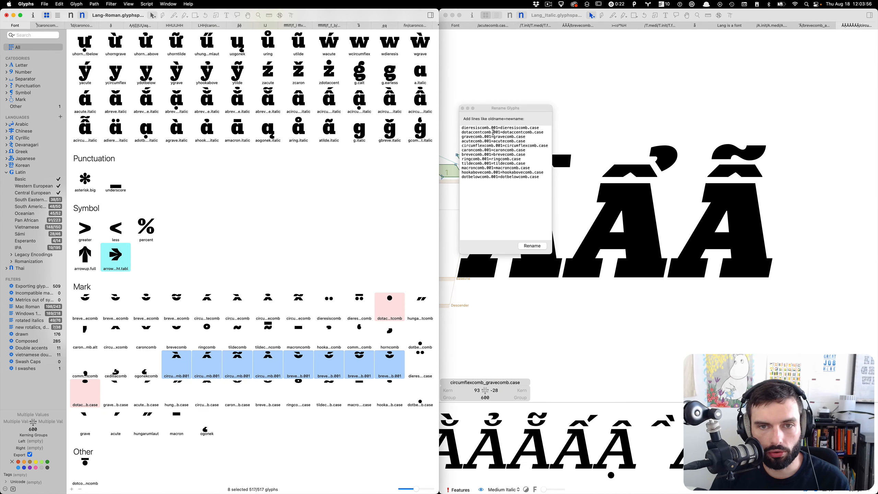
pyautogui.click(493, 132)
pyautogui.press('super+a')
pyautogui.press('super+v')
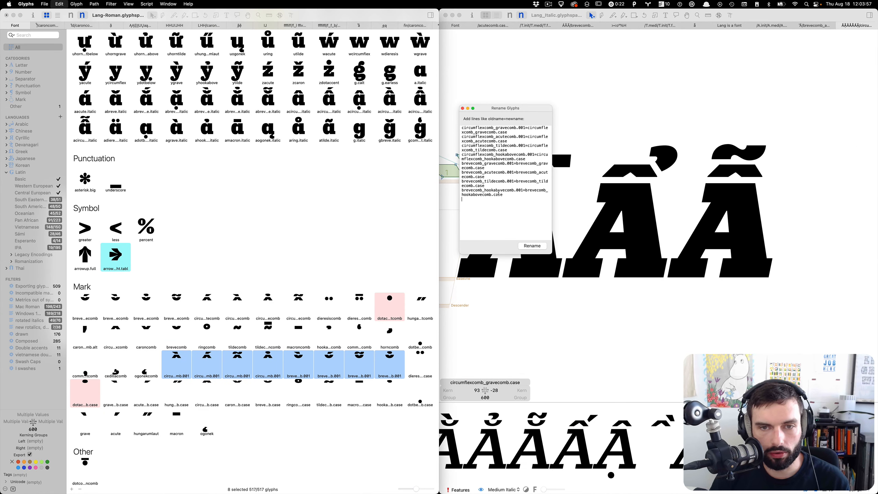
pyautogui.click(531, 246)
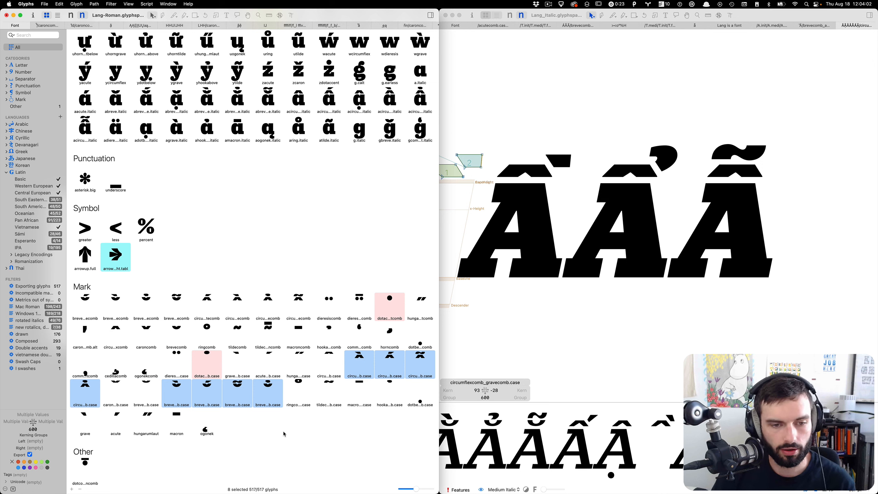
# Open the eight renamed .case marks in an edit view and compare them with the accented capitals in Lang Italic.
pyautogui.doubleClick(270, 396)
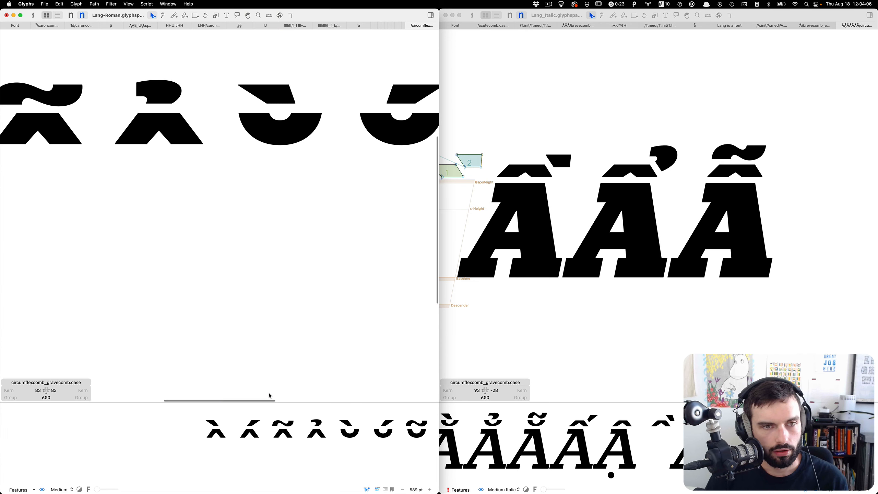
pyautogui.hscroll(2, 303, 158)
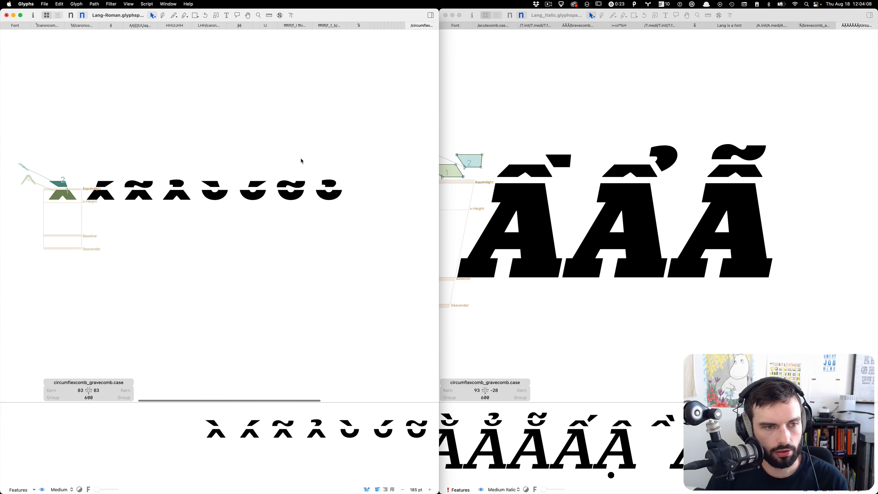
pyautogui.hscroll(-3, 298, 161)
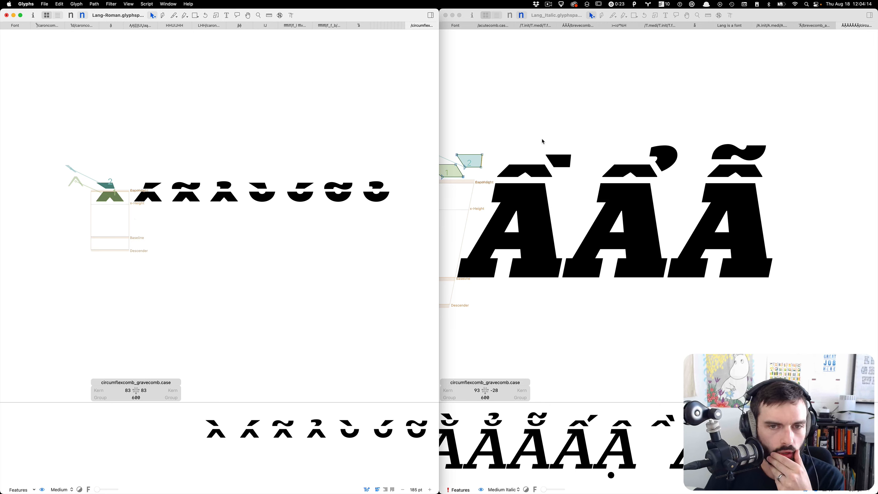
pyautogui.hscroll(-3, 543, 142)
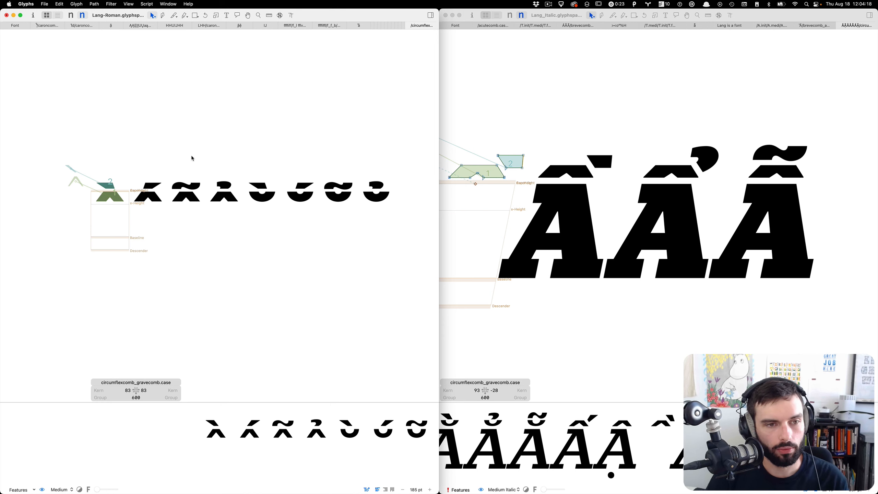
pyautogui.click(570, 124)
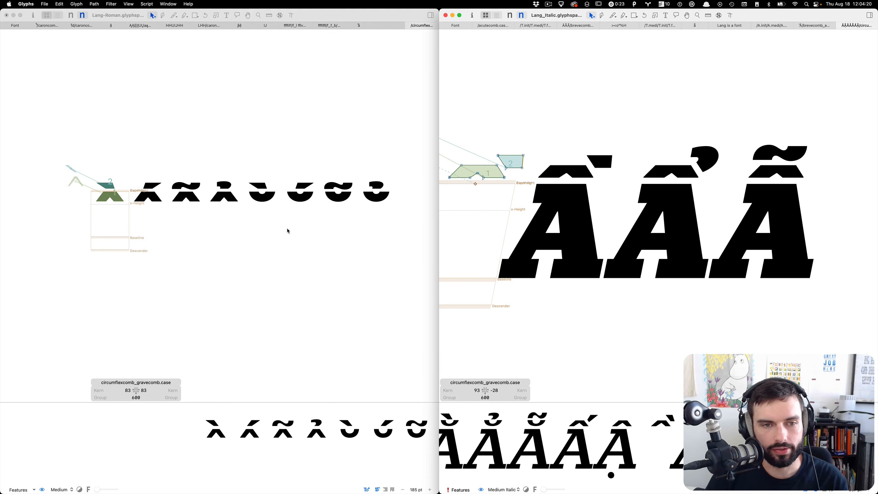
pyautogui.scroll(3, 208, 189)
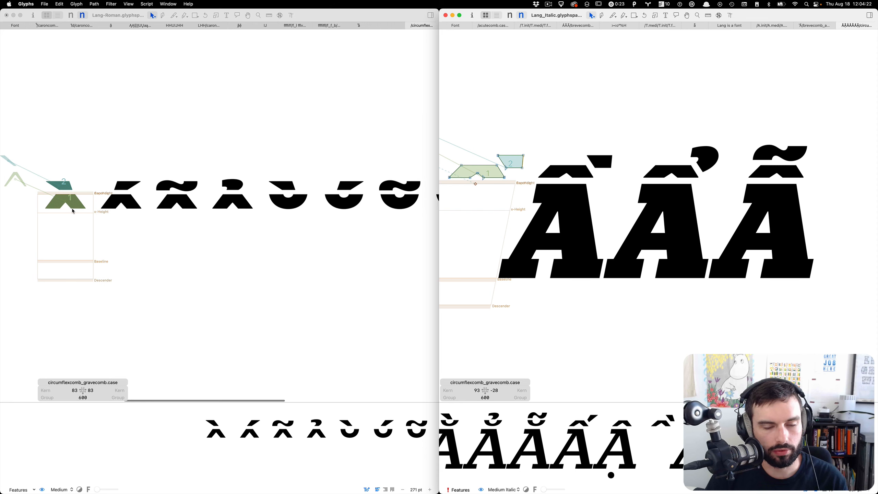
# Return to Visual Studio Code, enlarge the interface, hide the terminal and browse the project's files down to the scripts folder.
pyautogui.hotkey('ctrl', 'Right')
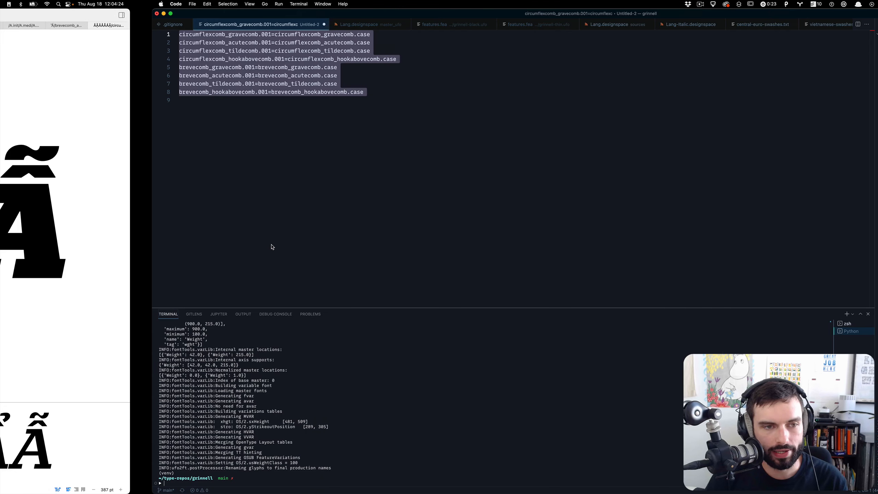
pyautogui.click(312, 162)
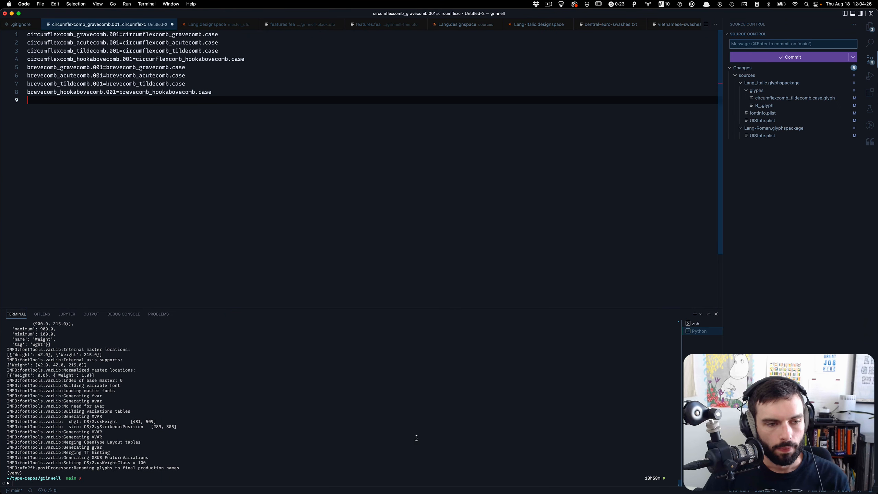
pyautogui.press('super+equal')
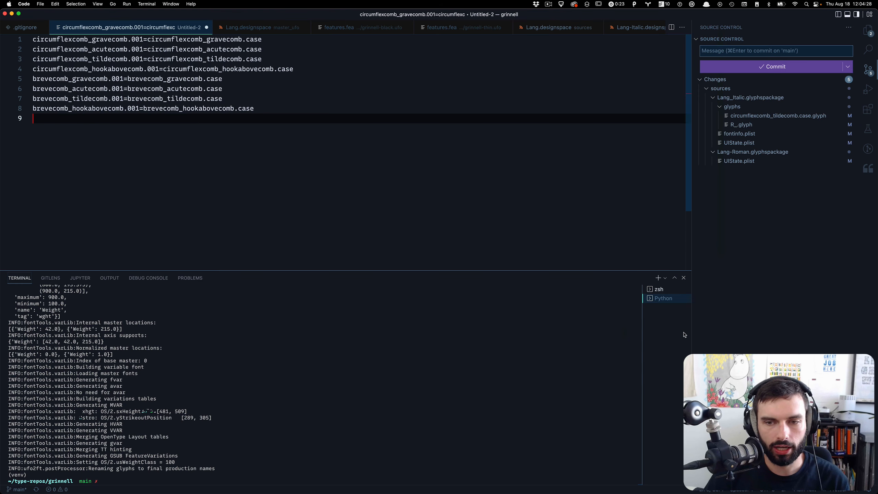
pyautogui.press('super+equal')
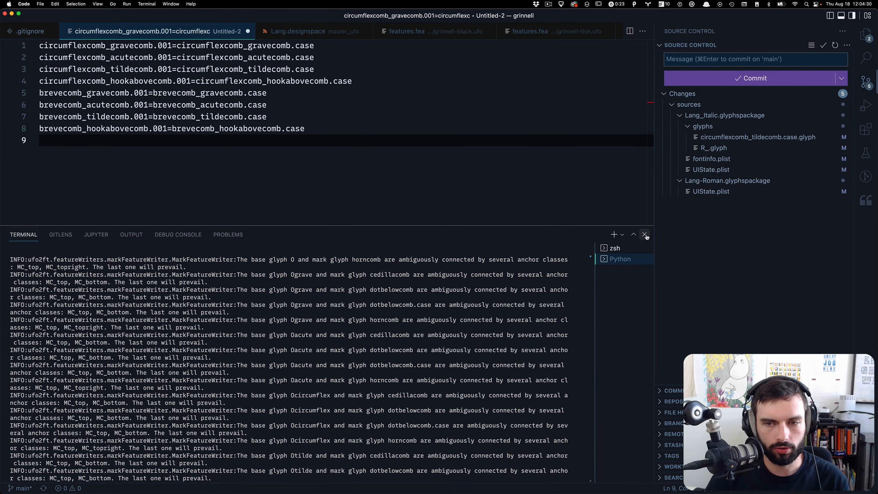
pyautogui.press('super+j')
pyautogui.click(866, 35)
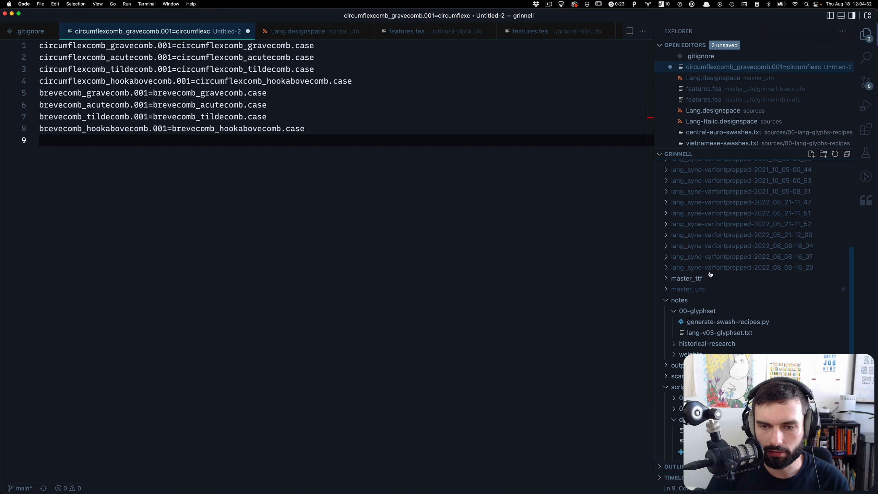
pyautogui.scroll(-5, 725, 318)
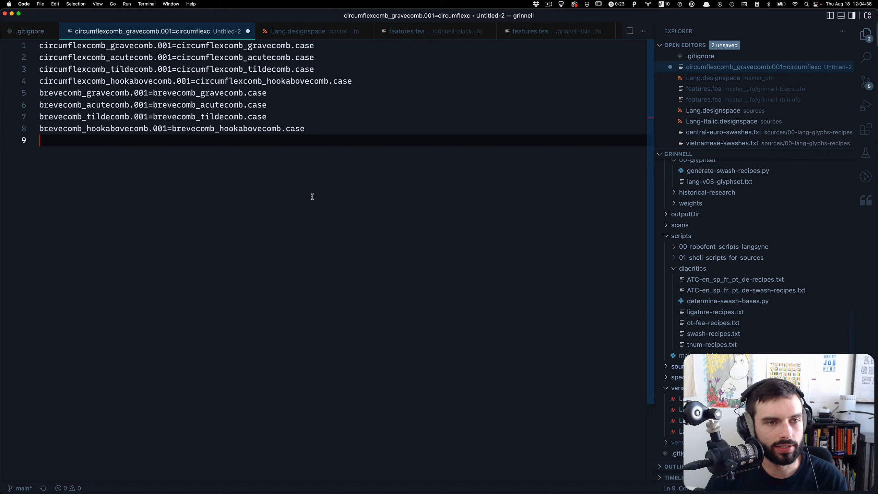
# Strip everything up to and including the equals sign from all eight lines, leaving only the .case names.
pyautogui.click(170, 45)
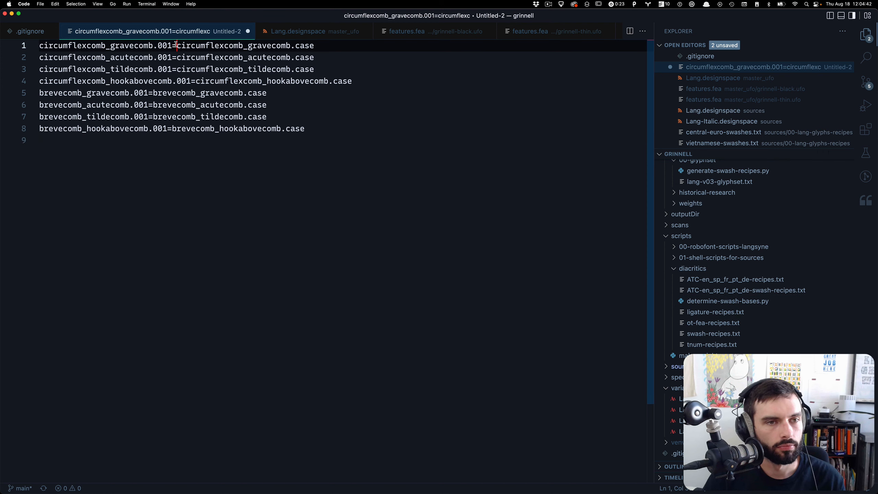
pyautogui.hotkey('shift', 'Right')
pyautogui.press('super+d')
pyautogui.press('super+d')
pyautogui.press('super+d')
pyautogui.press('super+d')
pyautogui.press('super+d')
pyautogui.press('super+d')
pyautogui.press('super+d')
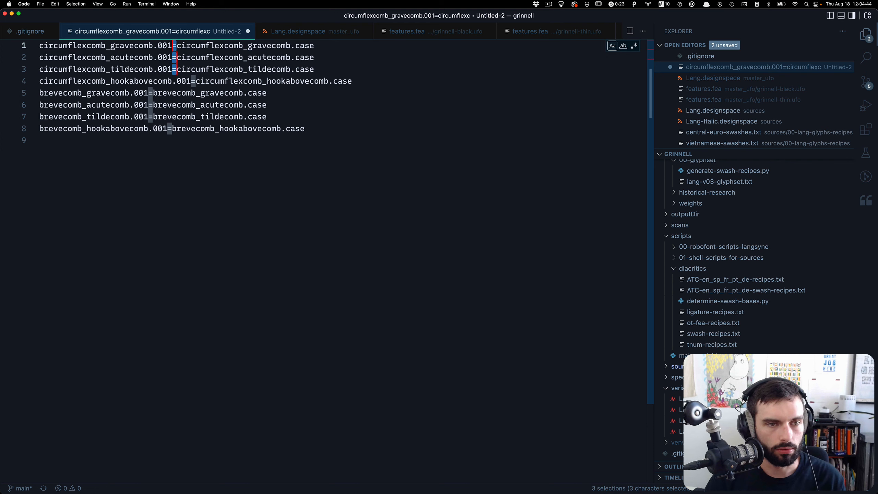
pyautogui.press('Right')
pyautogui.press('shift+super+Left')
pyautogui.press('BackSpace')
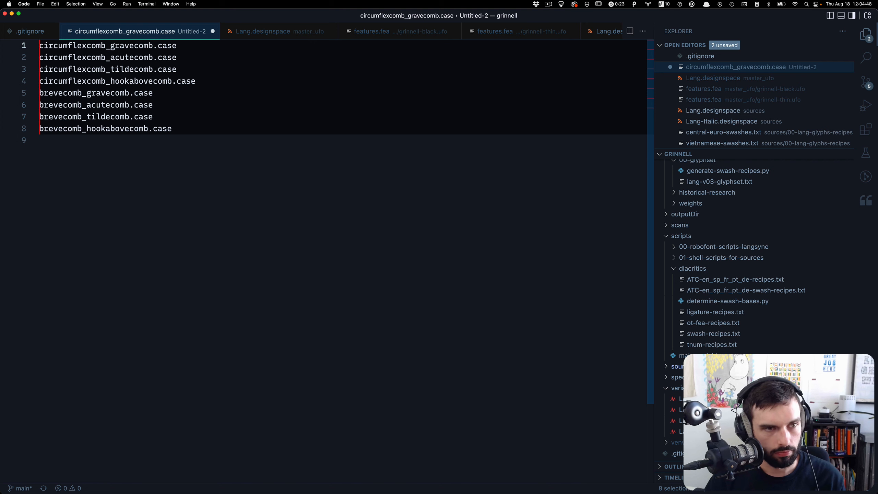
# Prefix each of the eight lines with its first mark's name, circumflexcomb or brevecomb, followed by .case+=.
pyautogui.hotkey('ctrl', 'alt', 'shift', 'Right')
pyautogui.press('super+c')
pyautogui.press('Left')
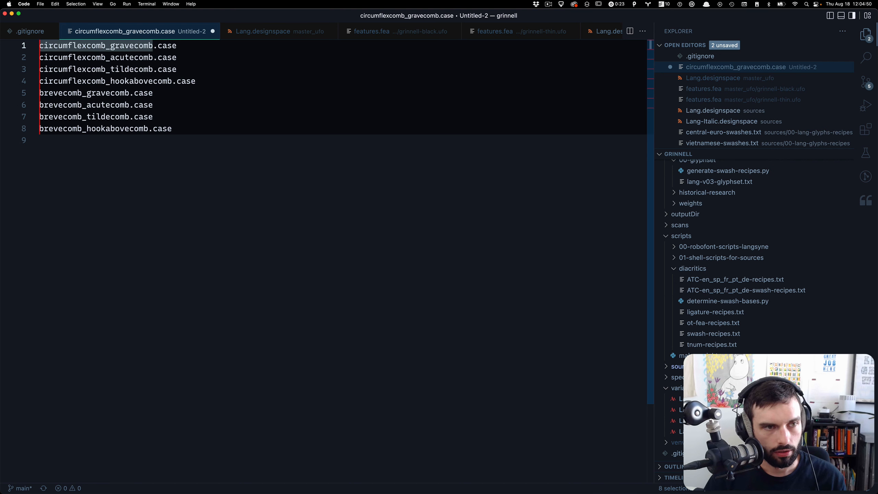
pyautogui.press('super+v')
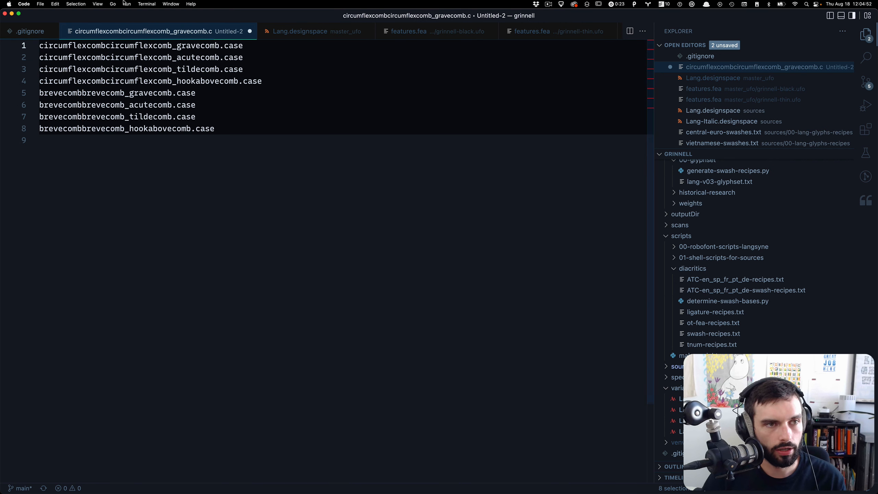
pyautogui.click(83, 3)
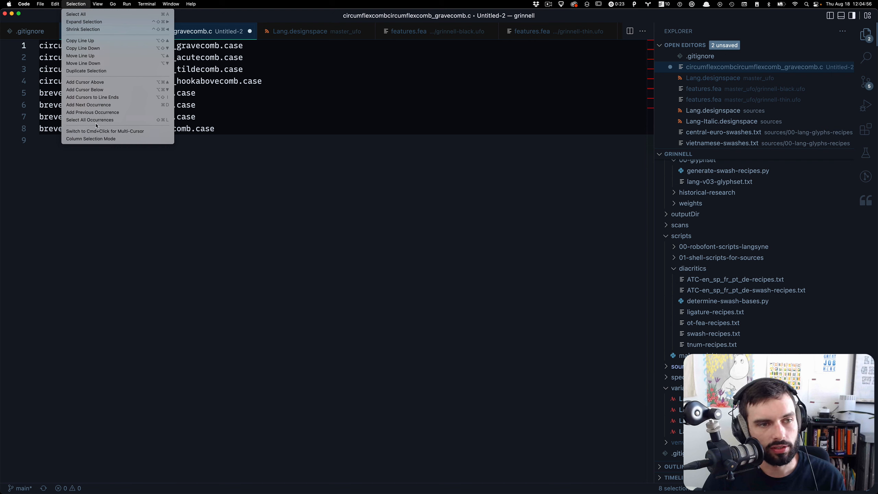
pyautogui.click(76, 4)
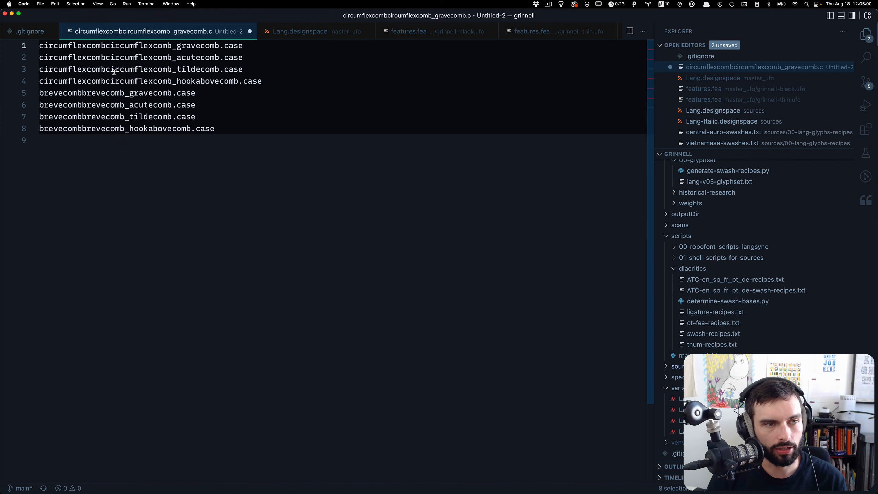
pyautogui.write('.case')
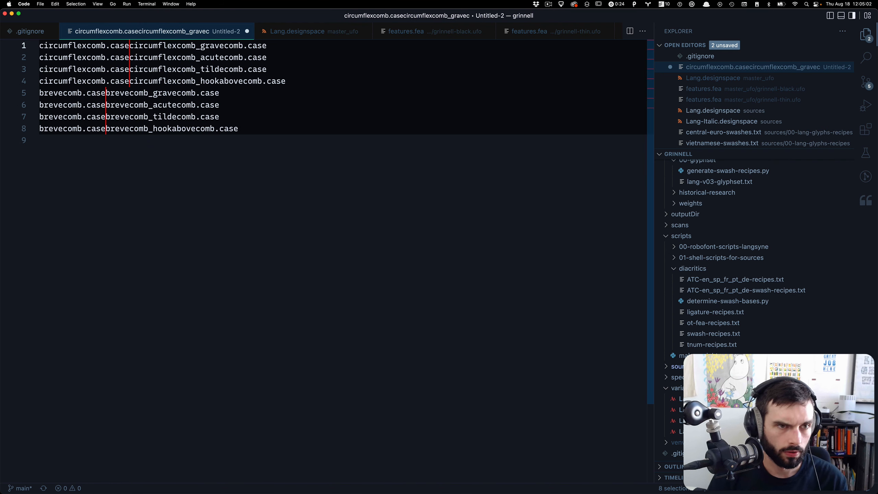
pyautogui.write('+')
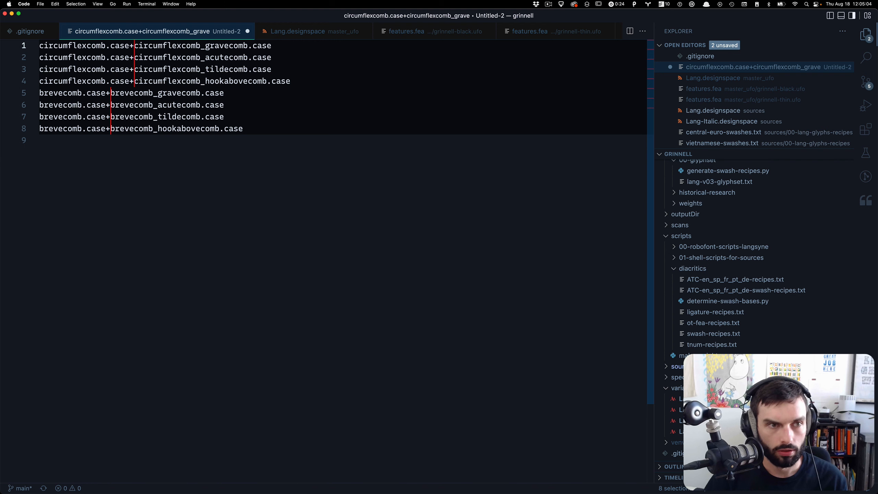
pyautogui.write('=')
# Copy the second mark's .case name from each line and insert it between the plus and equals signs.
pyautogui.hotkey('ctrl', 'alt', 'Right')
pyautogui.press('Right')
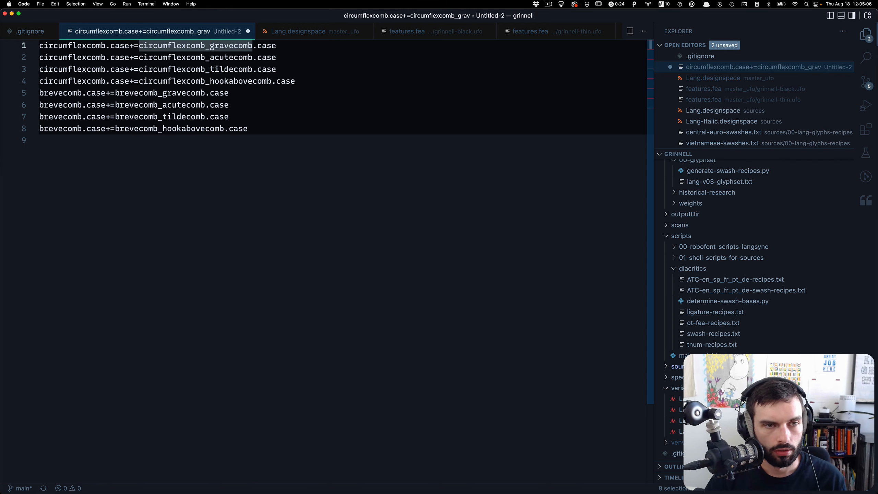
pyautogui.hotkey('shift', 'End')
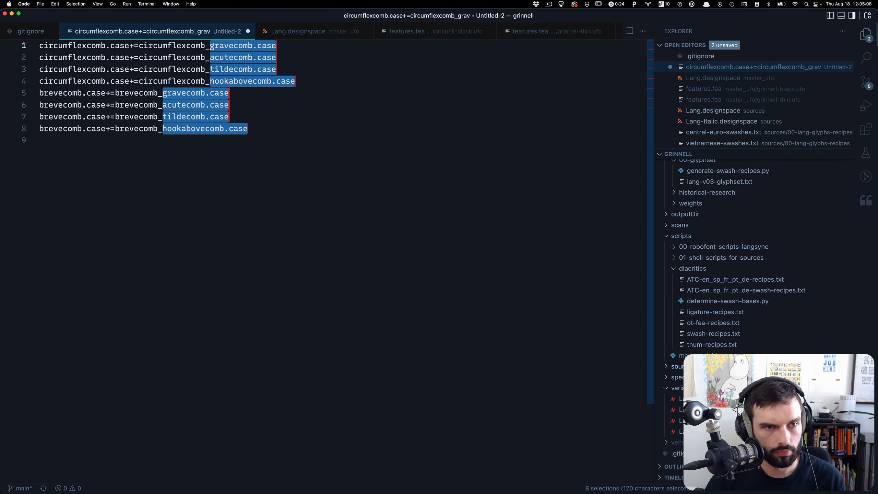
pyautogui.press('super+c')
pyautogui.hotkey('alt', 'Left')
pyautogui.hotkey('alt', 'Left')
pyautogui.press('Left')
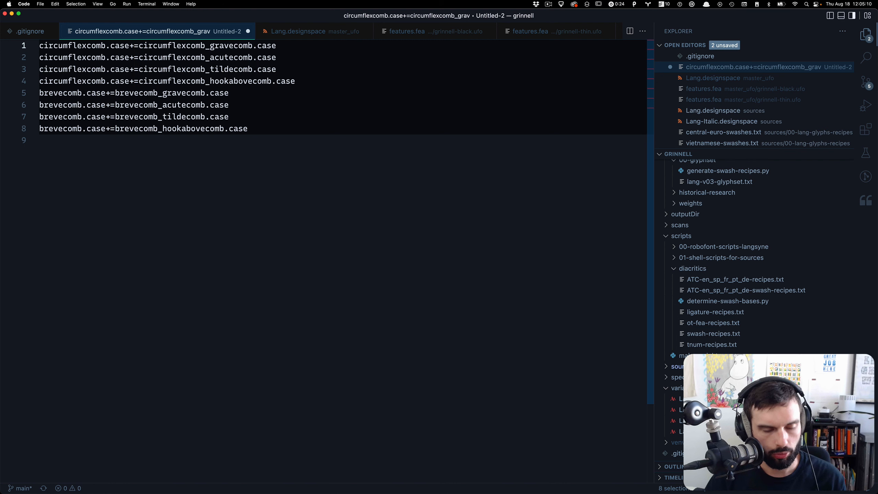
pyautogui.press('super+v')
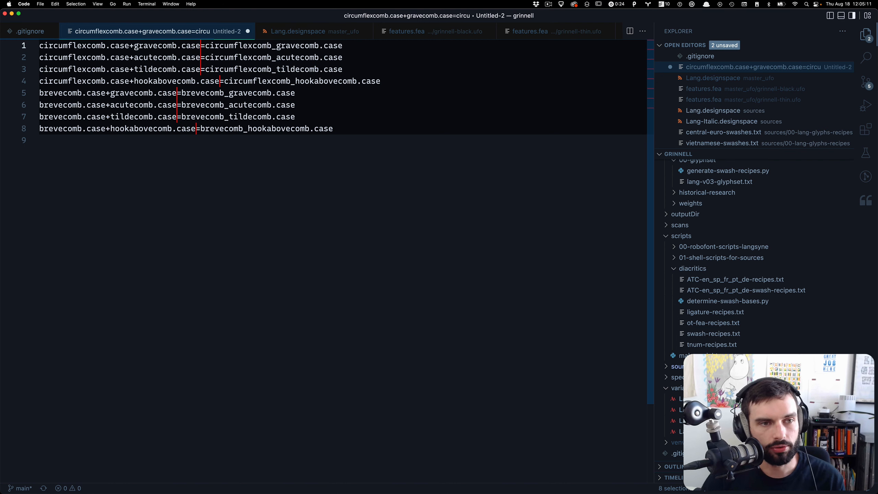
# Copy all eight recipes, switch to Glyphs, and add them as glyphs in Lang Roman, replacing the existing ones.
pyautogui.click(375, 143)
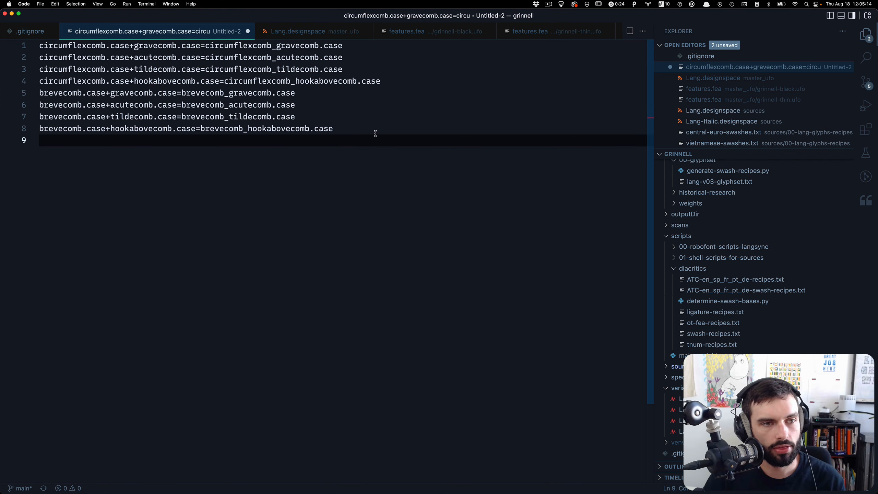
pyautogui.click(334, 128)
pyautogui.press('super+a')
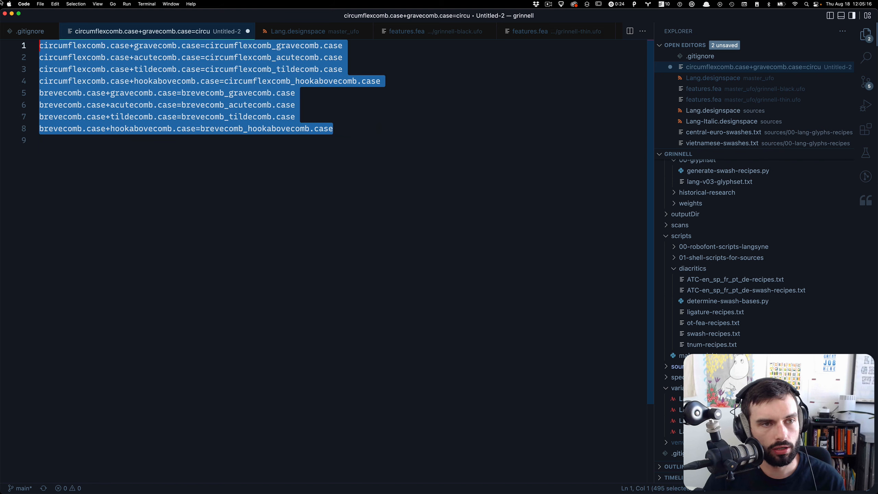
pyautogui.press('super+Tab')
pyautogui.click(387, 98)
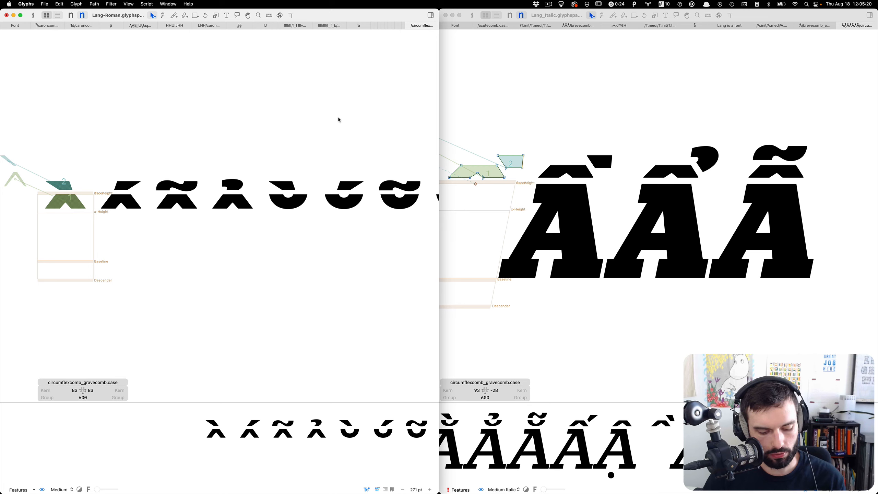
pyautogui.press('super+shift+g')
pyautogui.press('super+v')
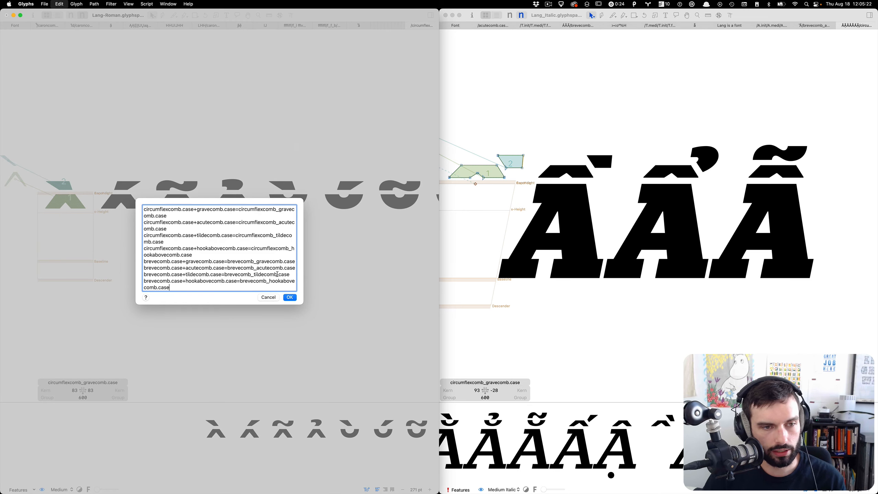
pyautogui.click(290, 298)
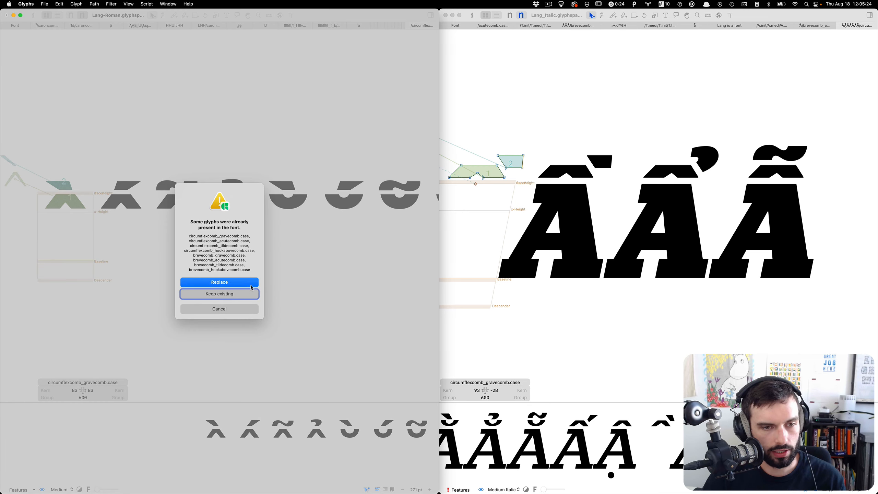
pyautogui.click(251, 285)
# Examine the stacked .case marks in the first and Medium masters of Lang Roman and compare them with Lang Italic's accented capitals.
pyautogui.scroll(-5, 258, 216)
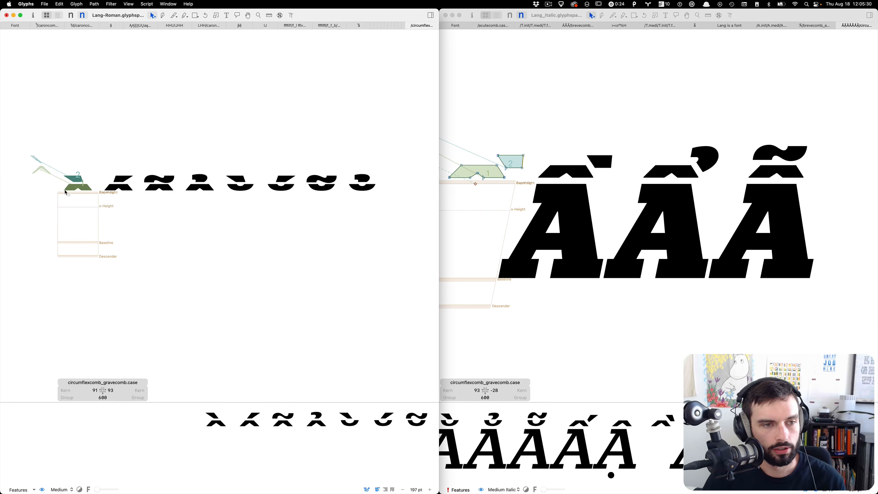
pyautogui.scroll(5, 102, 243)
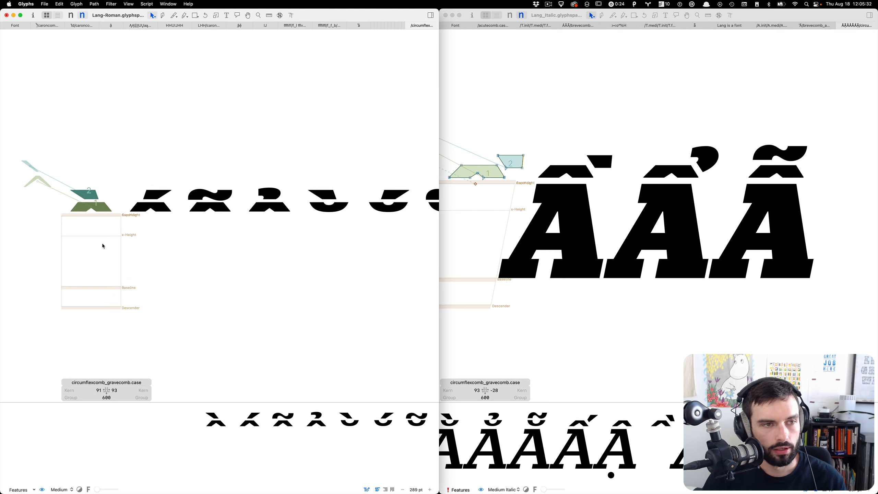
pyautogui.press('super+1')
pyautogui.scroll(-5, 91, 210)
pyautogui.scroll(-1, 220, 241)
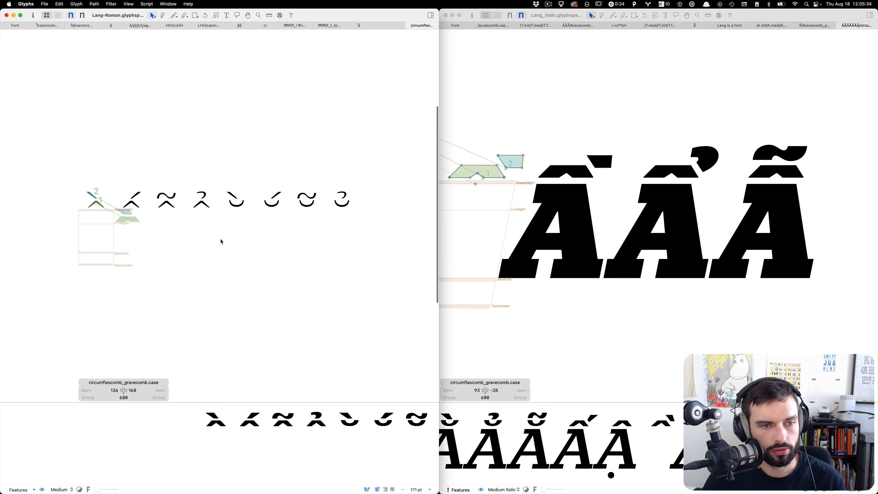
pyautogui.press('super+2')
pyautogui.scroll(10, 108, 229)
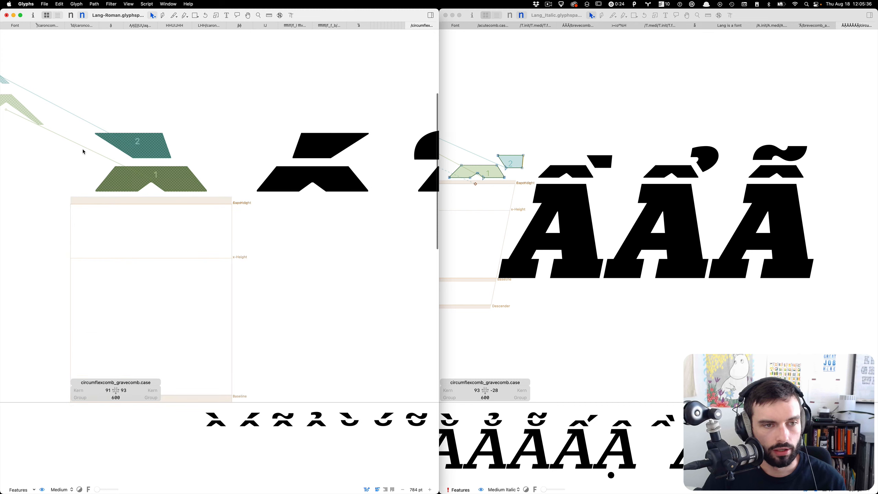
pyautogui.click(600, 127)
pyautogui.hscroll(-15, 601, 138)
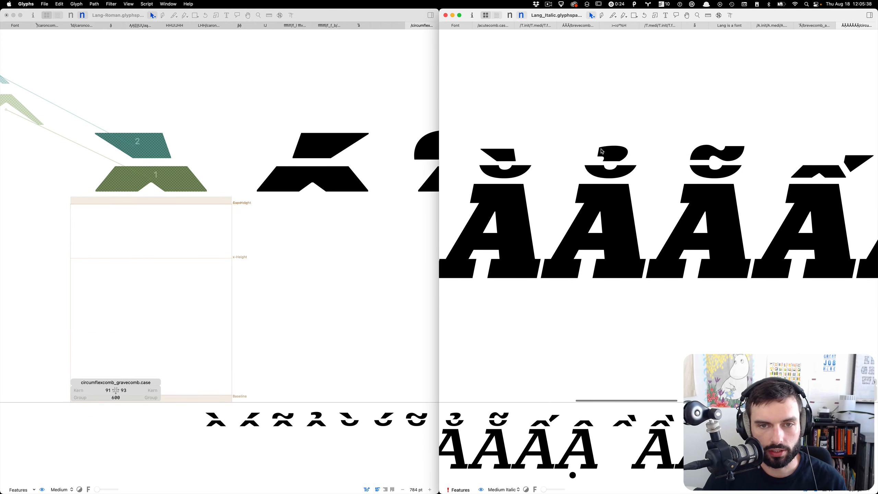
pyautogui.scroll(-8, 601, 151)
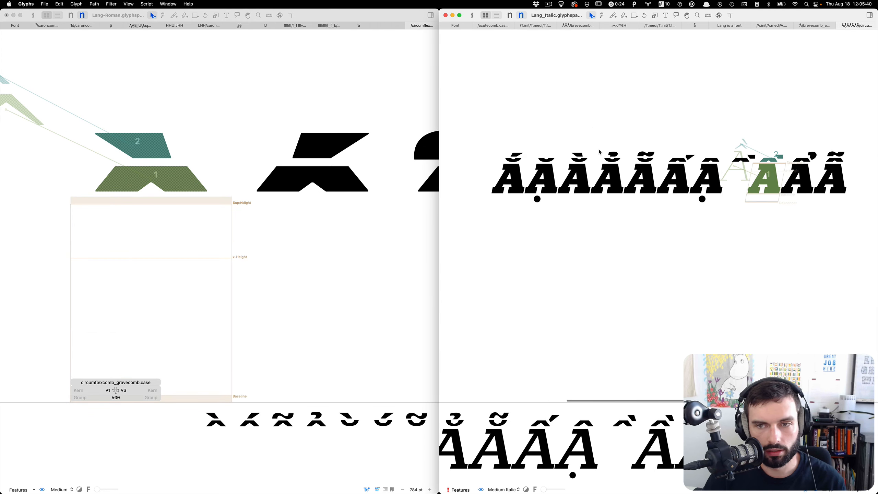
# Copy the line of eight .case marks from Lang Roman and replace the text in Lang Italic's edit view with it.
pyautogui.click(295, 125)
pyautogui.press('t')
pyautogui.press('super+a')
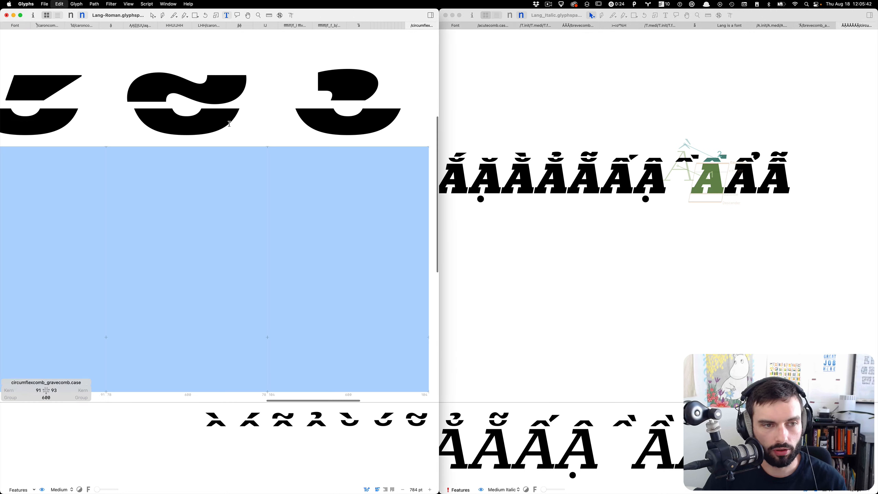
pyautogui.click(627, 266)
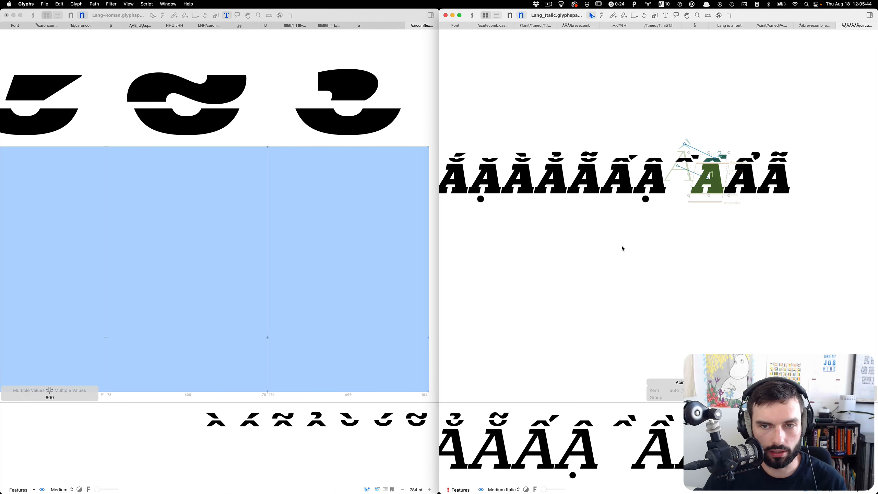
pyautogui.press('t')
pyautogui.press('super+a')
pyautogui.press('BackSpace')
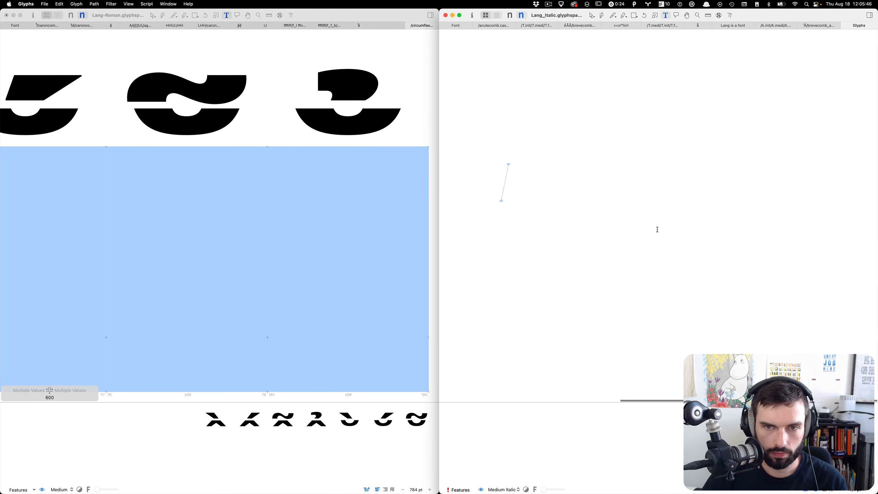
pyautogui.press('super+v')
# Swap the sides of the Lang Italic and Lang Roman windows and show the same eight .case marks in Lang Roman.
pyautogui.press('ctrl+alt+super')
pyautogui.press('ctrl+alt+super+Left')
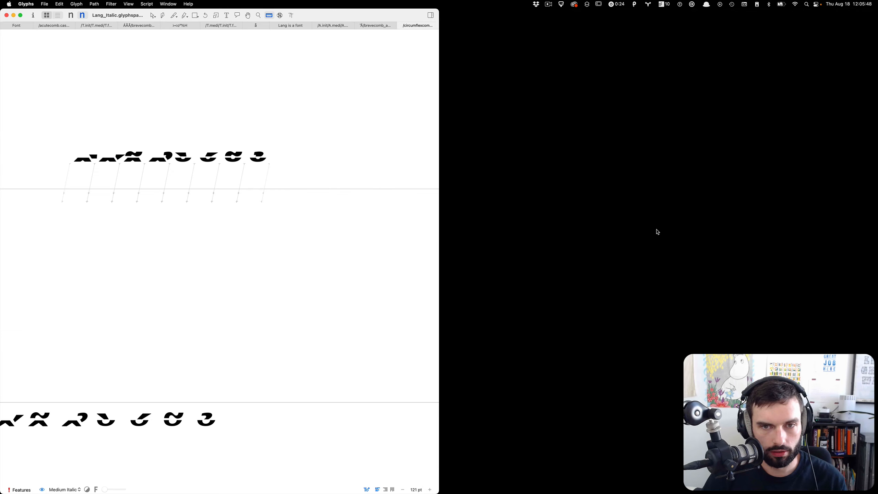
pyautogui.hotkey('ctrl', 'Up')
pyautogui.click(300, 196)
pyautogui.press('ctrl+alt+super+Right')
pyautogui.press('t')
pyautogui.press('super+a')
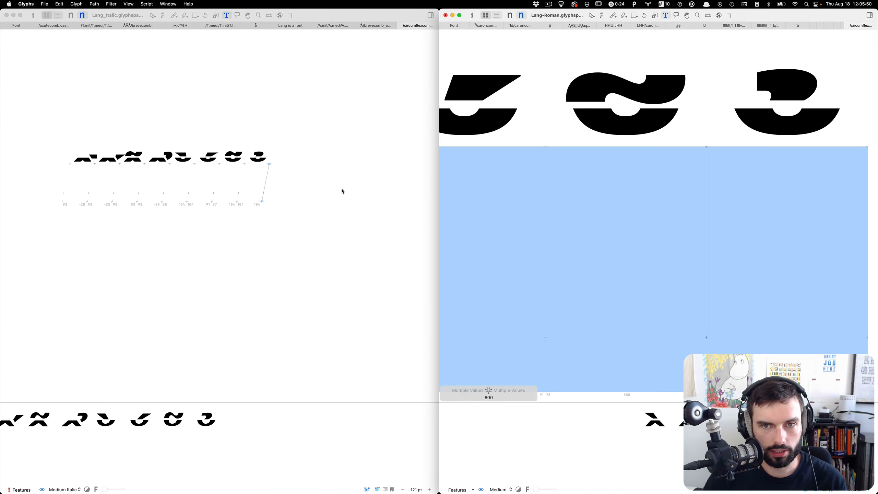
pyautogui.press('super+v')
pyautogui.click(796, 194)
pyautogui.hscroll(-6, 792, 194)
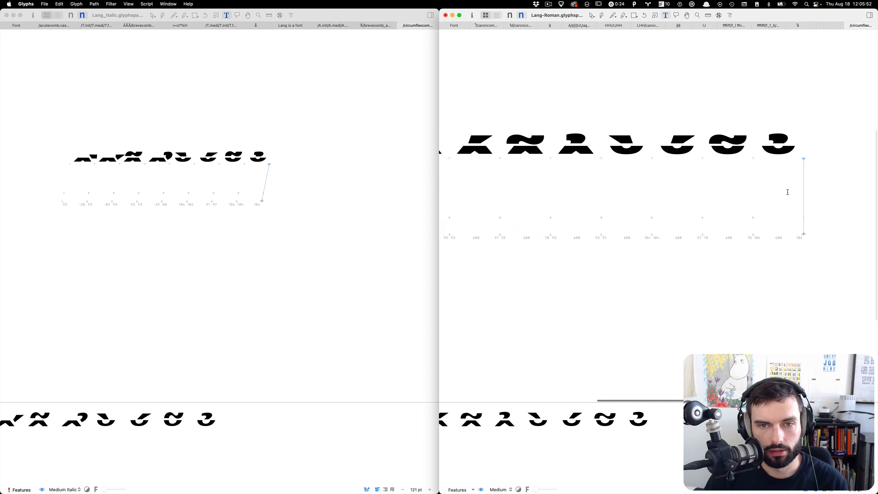
pyautogui.scroll(5, 556, 149)
pyautogui.scroll(5, 66, 167)
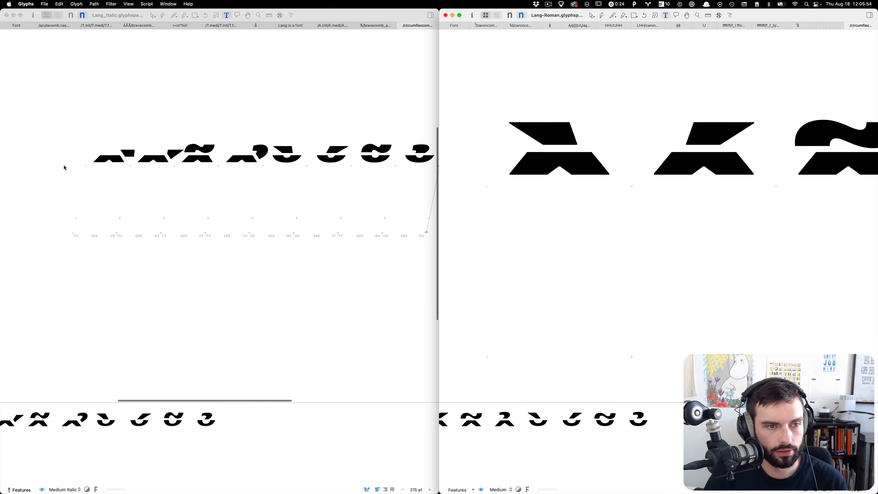
# Paste Lang Italic's circumflexcomb_gravecomb.case outlines over the Lang Roman version to compare their positions, and undo the paste.
pyautogui.doubleClick(117, 169)
pyautogui.scroll(2, 116, 166)
pyautogui.press('super+a')
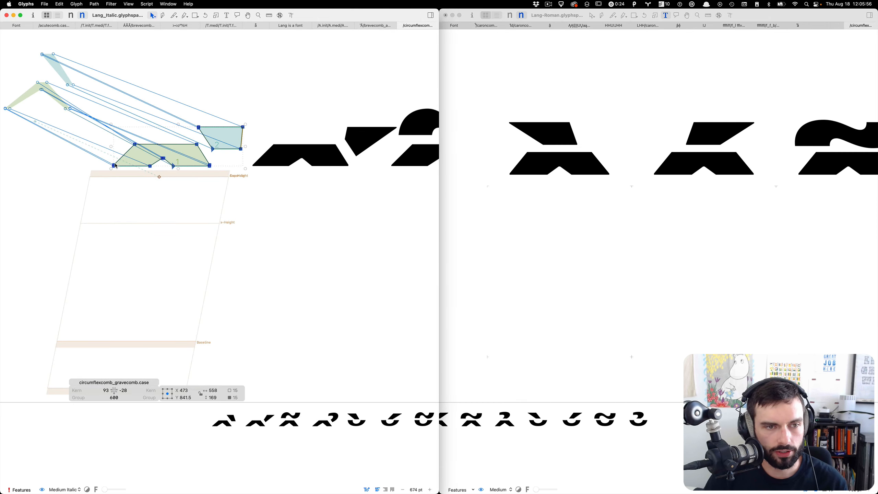
pyautogui.doubleClick(549, 209)
pyautogui.press('super+a')
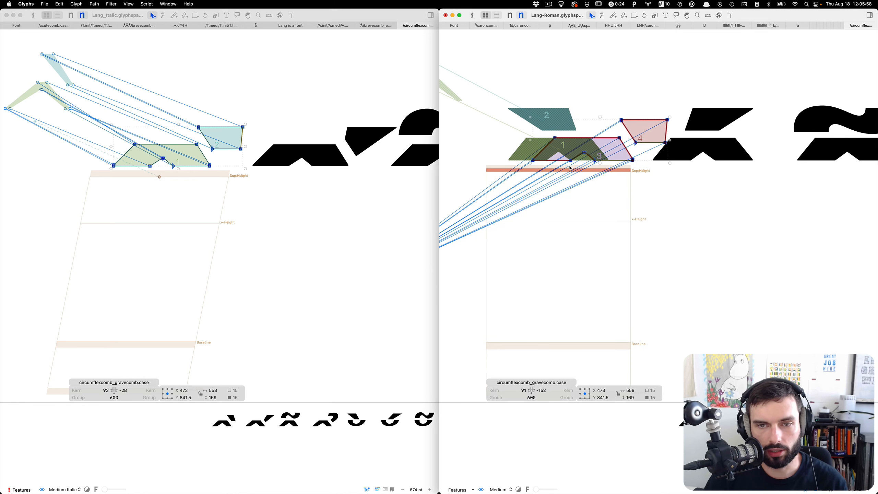
pyautogui.scroll(3, 570, 168)
pyautogui.scroll(1, 571, 167)
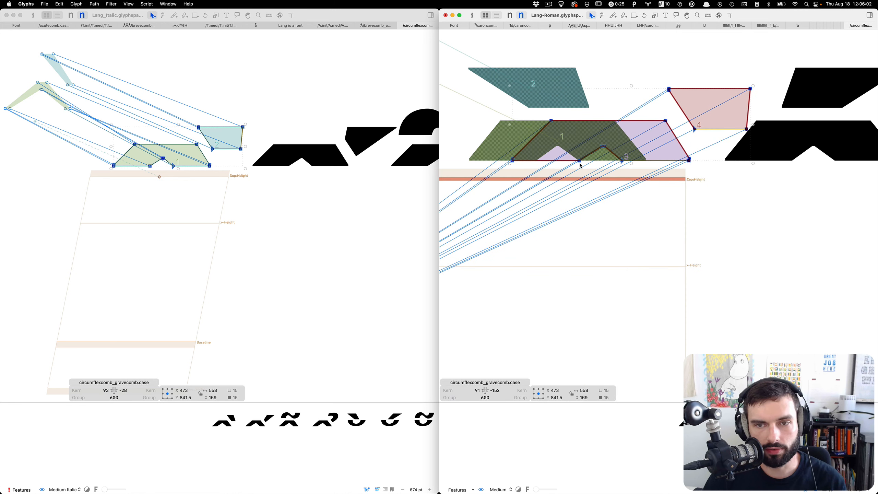
pyautogui.press('super+z')
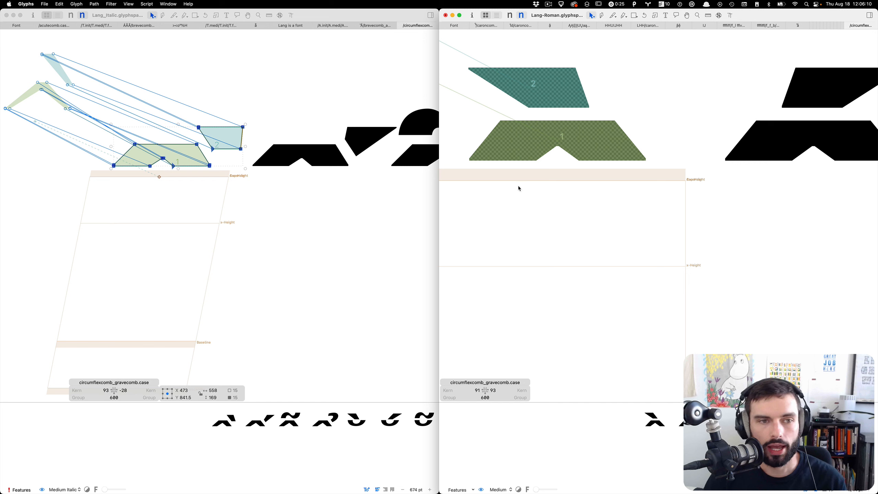
# Copy the grave outline from Lang Italic's circumflexcomb_gravecomb.case into the Black master of the same glyph in Lang Roman.
pyautogui.click(150, 214)
pyautogui.click(156, 210)
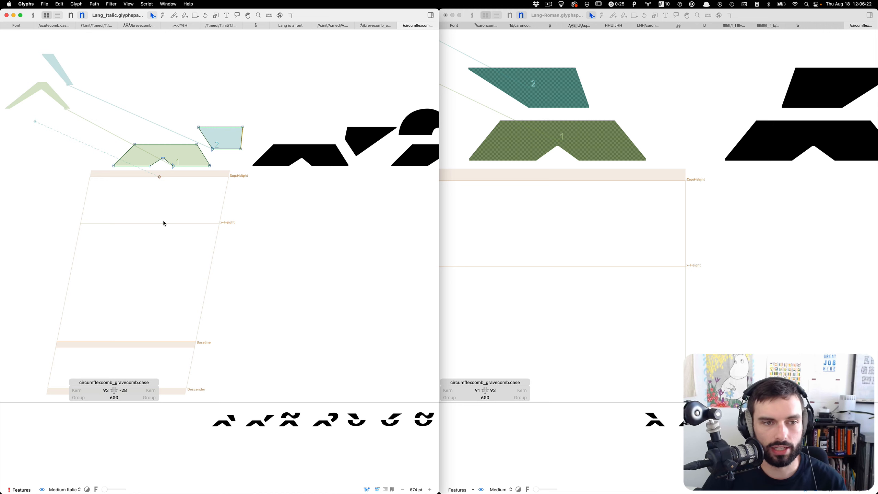
pyautogui.doubleClick(227, 150)
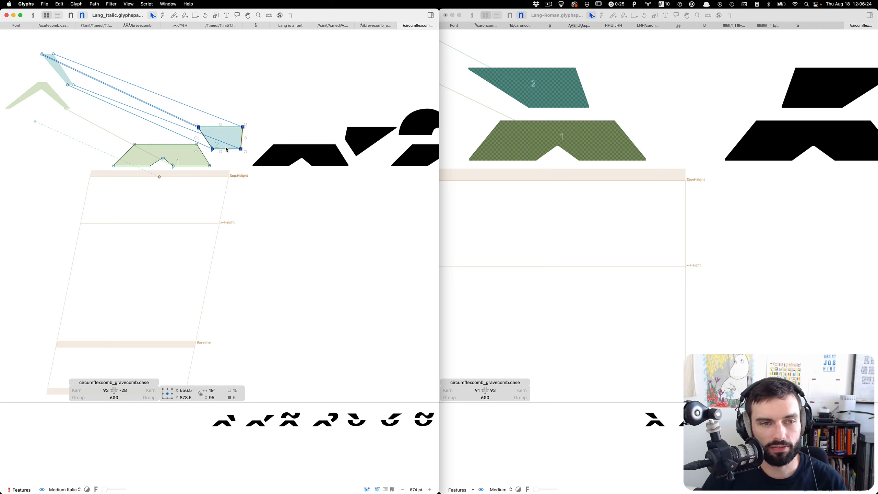
pyautogui.click(538, 229)
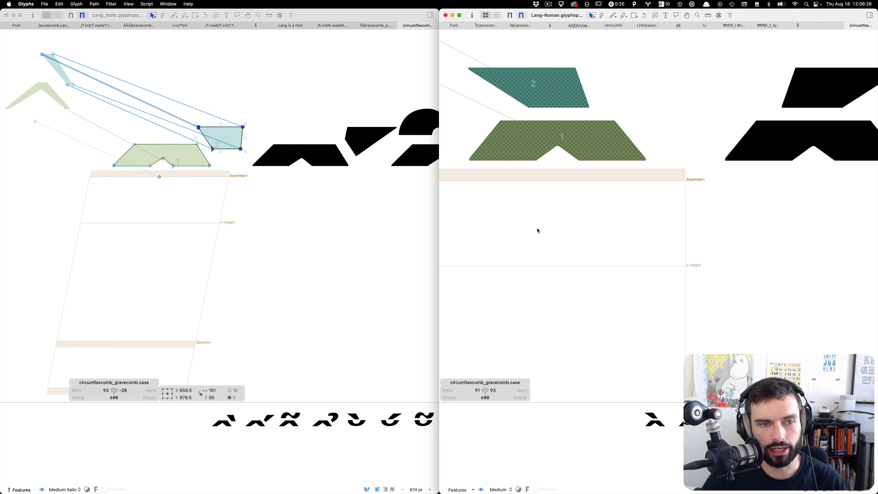
pyautogui.press('super+v')
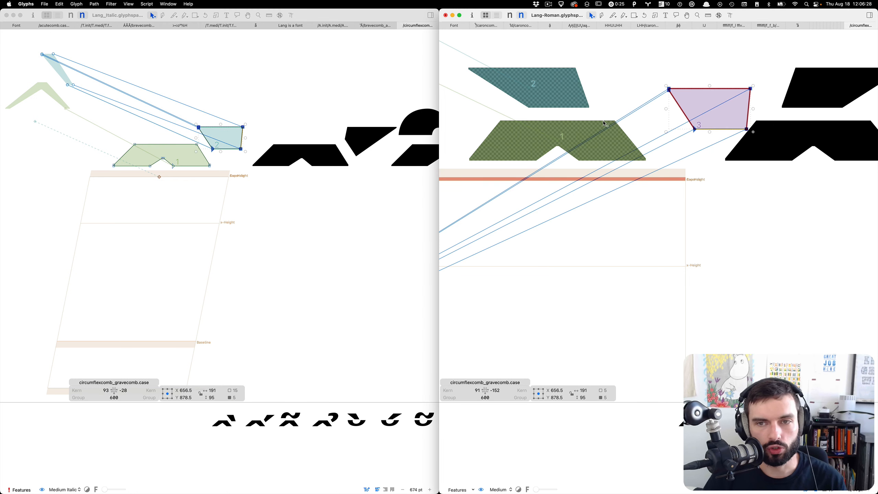
# Move the pasted grave outline 110 units left, closer to the circumflex.
pyautogui.hotkey('shift', 'Left')
pyautogui.hotkey('shift', 'Left')
pyautogui.hotkey('shift', 'Left')
pyautogui.hotkey('shift', 'Left')
pyautogui.hotkey('shift', 'Left')
pyautogui.hotkey('shift', 'Left')
pyautogui.hotkey('shift', 'Left')
pyautogui.hotkey('shift', 'Left')
pyautogui.hotkey('shift', 'Left')
pyautogui.hotkey('shift', 'Left')
pyautogui.hotkey('shift', 'Left')
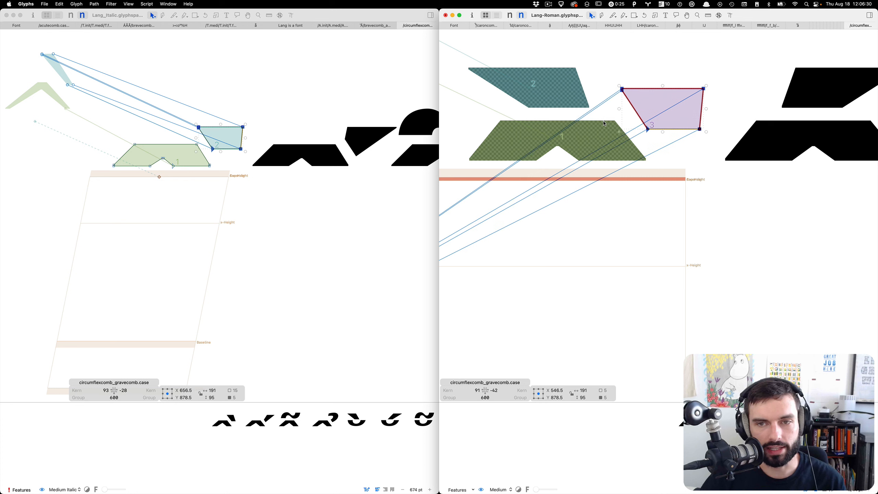
# Slant the pasted grave outline backward by 5.655° to remove its italic angle.
pyautogui.click(869, 15)
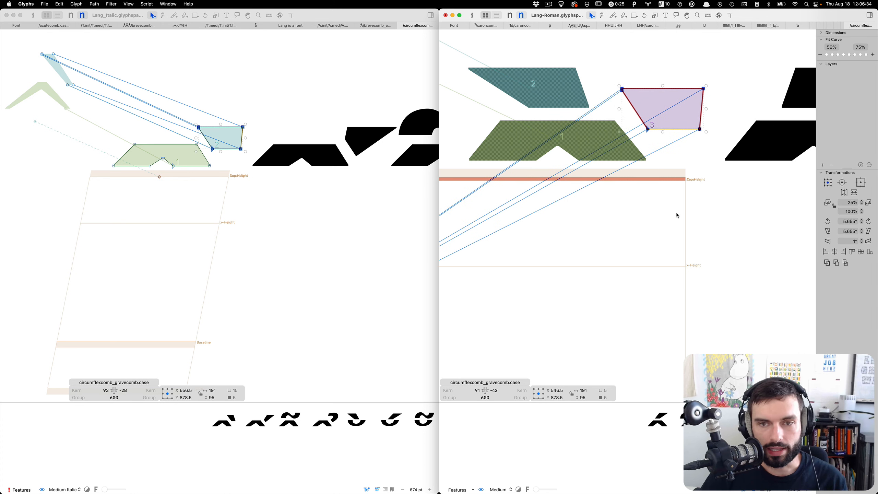
pyautogui.click(829, 233)
pyautogui.click(614, 233)
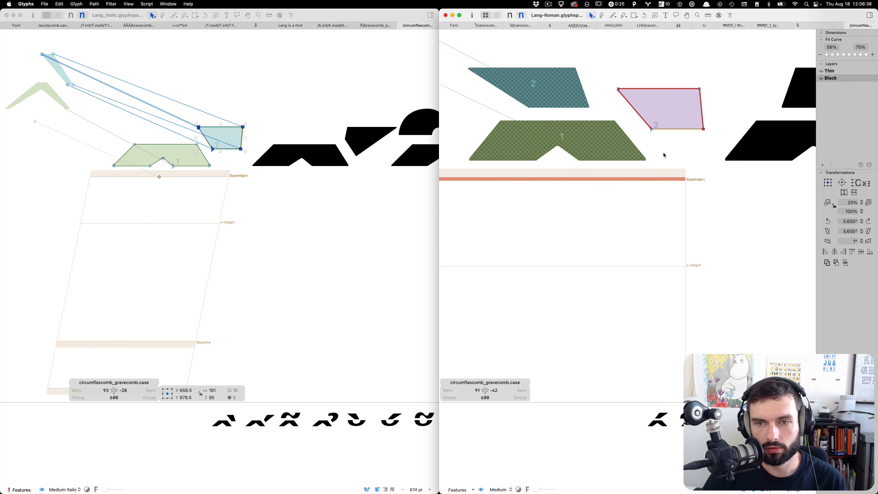
# Nudge the unslanted grave outline 11 units further left beside the circumflex in the Black master.
pyautogui.click(638, 106)
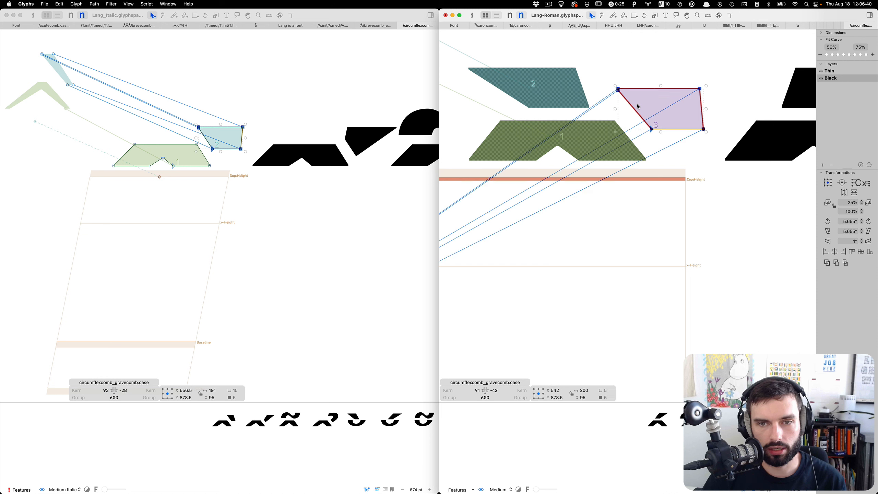
pyautogui.press('Left')
pyautogui.press('Left')
pyautogui.press('Left')
pyautogui.press('Left')
pyautogui.press('Left')
pyautogui.press('Left')
pyautogui.press('Left')
pyautogui.press('Left')
pyautogui.press('Left')
pyautogui.press('Left')
pyautogui.press('Left')
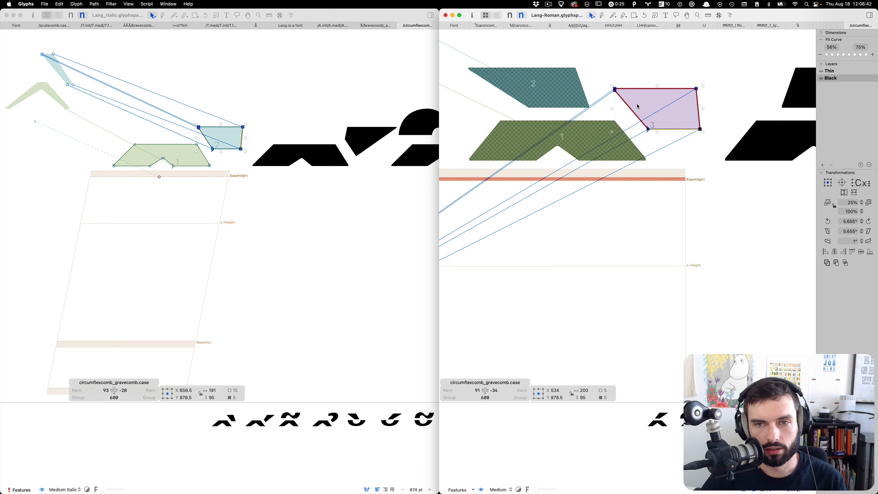
# Delete the gravecomb.case component from the Black master and decompose the circumflexcomb.case component into outlines.
pyautogui.click(544, 85)
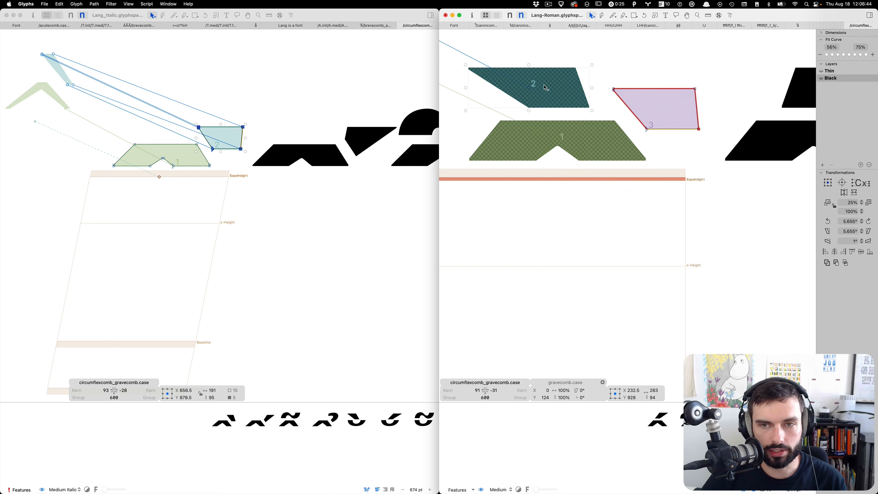
pyautogui.press('Delete')
pyautogui.scroll(-5, 548, 90)
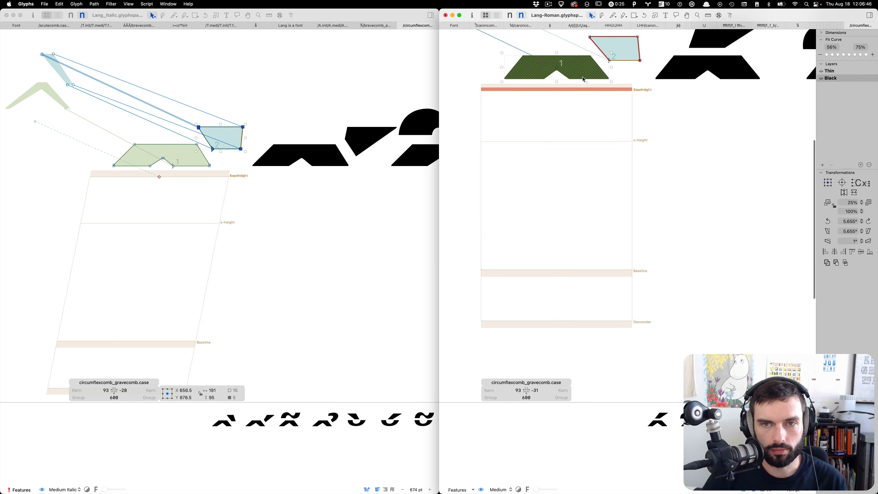
pyautogui.rightClick(583, 80)
pyautogui.click(590, 106)
pyautogui.scroll(3, 590, 106)
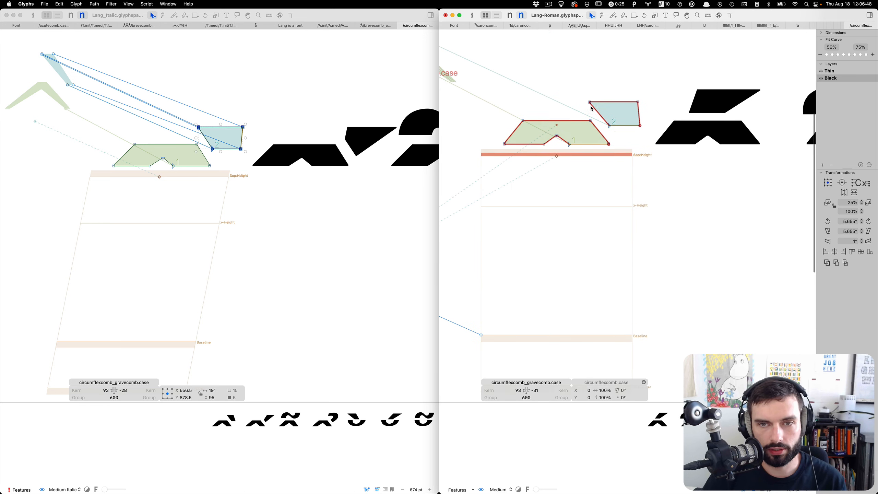
pyautogui.scroll(1, 590, 106)
pyautogui.click(623, 189)
# Show the Thin master in both fonts and copy Lang Italic's thin grave outline into Lang Roman's glyph.
pyautogui.press('super+1')
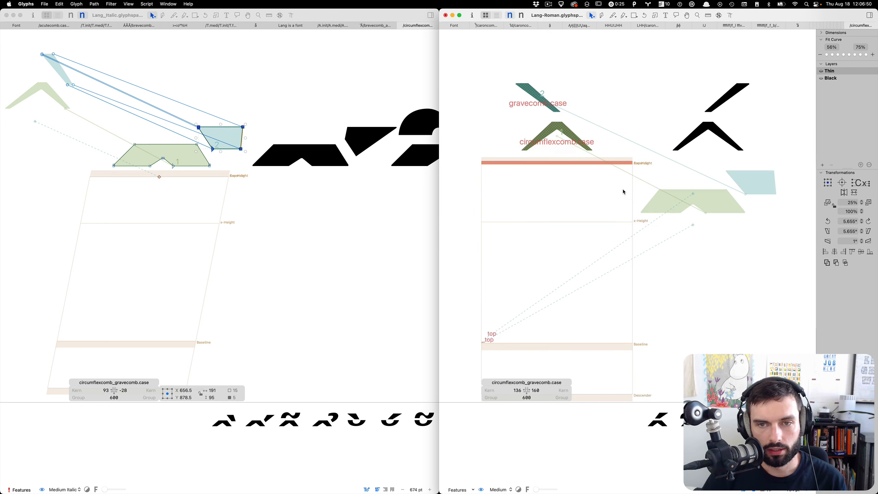
pyautogui.click(183, 242)
pyautogui.press('super+1')
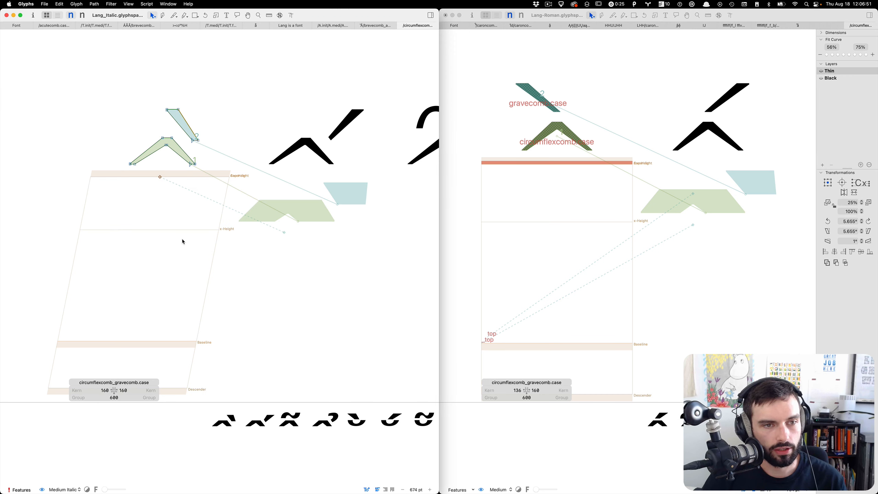
pyautogui.click(192, 127)
pyautogui.press('super+c')
pyautogui.click(490, 198)
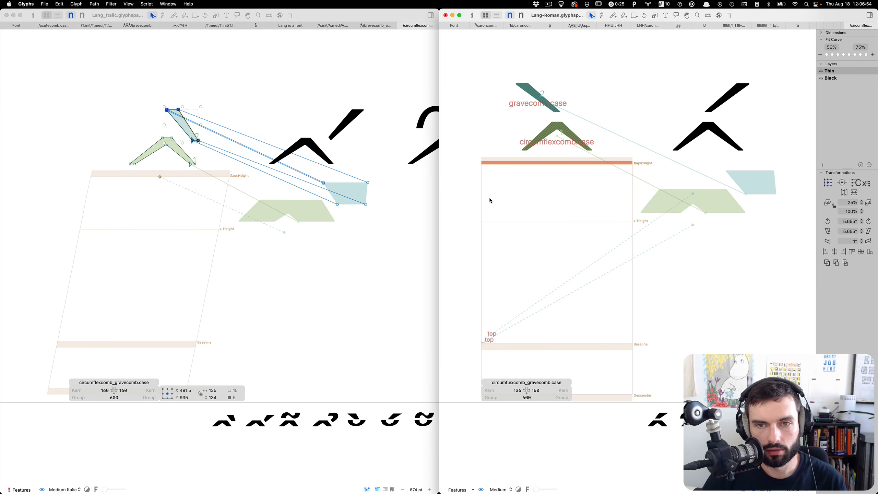
pyautogui.press('super+v')
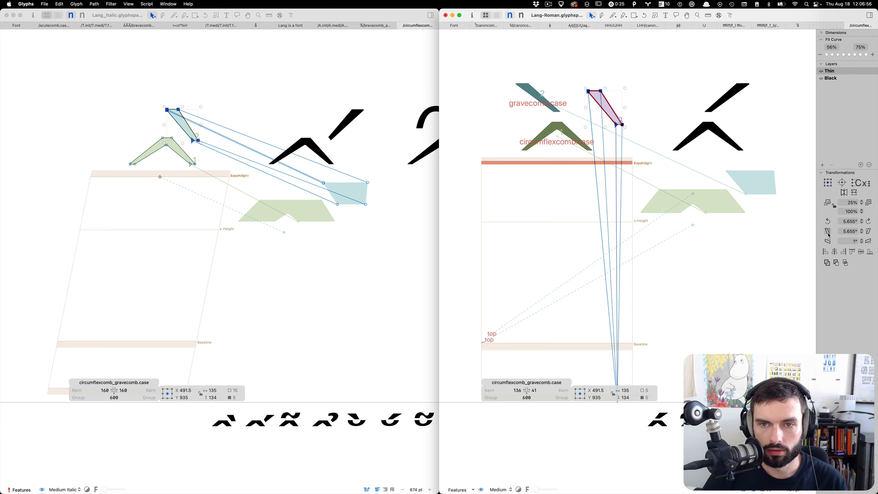
# Slant the pasted thin grave outline backward by 5.655° and move it 100 units left.
pyautogui.click(828, 234)
pyautogui.scroll(5, 565, 71)
pyautogui.press('super+Left')
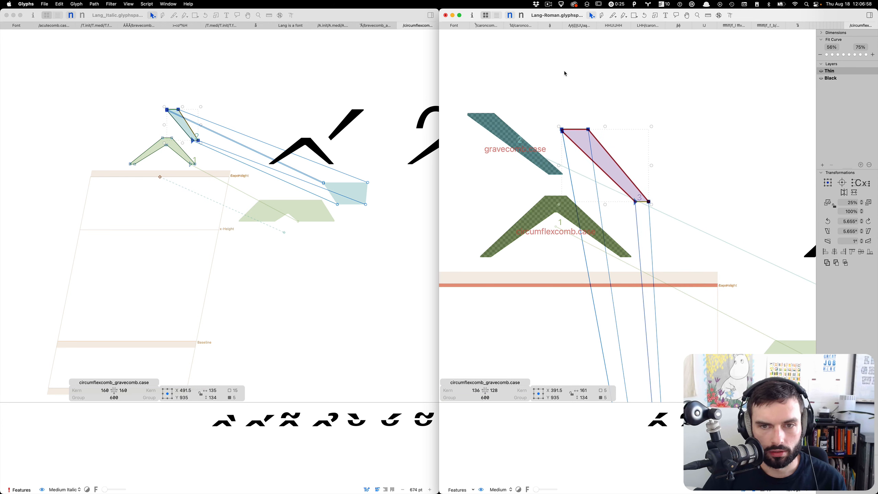
# Move the pasted grave outline 30 units left in the Roman circumflexcomb_gravecomb.case and delete the gravecomb.case component.
pyautogui.hotkey('shift', 'Left')
pyautogui.hotkey('shift', 'Left')
pyautogui.hotkey('shift', 'Left')
pyautogui.hscroll(2, 513, 122)
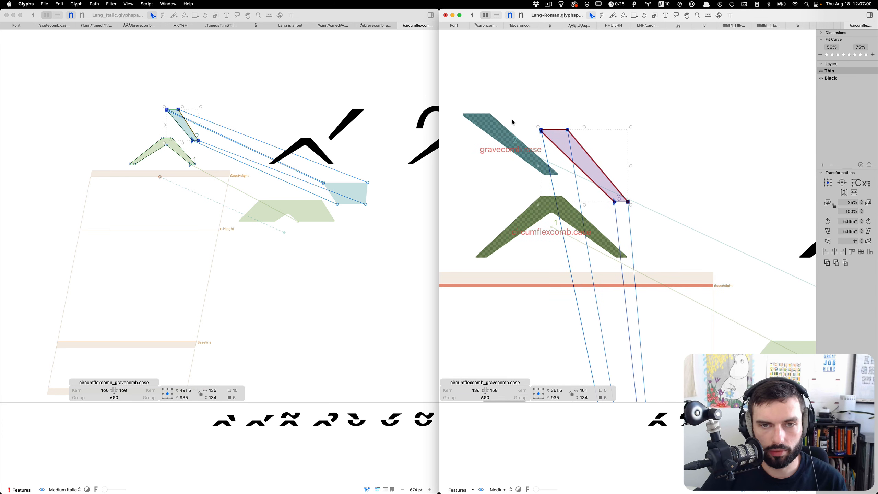
pyautogui.click(494, 124)
pyautogui.press('Delete')
pyautogui.scroll(-5, 499, 130)
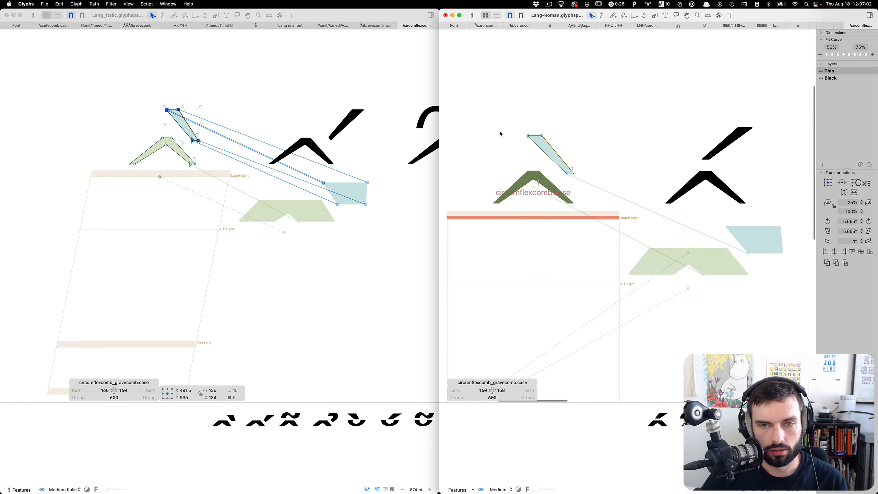
# Compare the Roman and Italic circumflex-grave glyphs in preview, and nudge the Roman grave outline right until the right sidebearing is 149.
pyautogui.press('Escape')
pyautogui.click(112, 239)
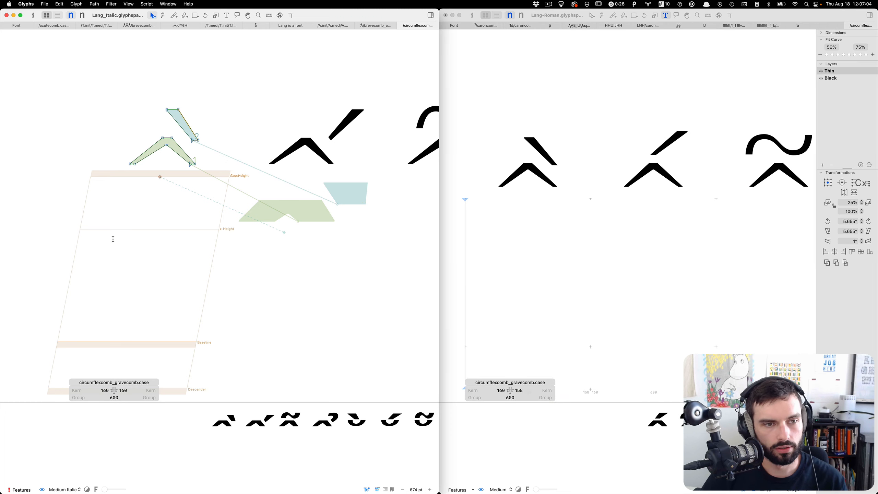
pyautogui.press('Escape')
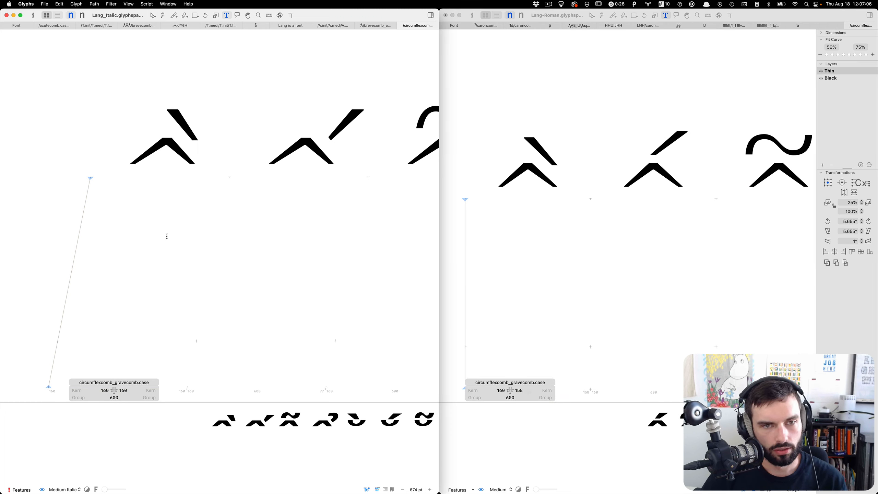
pyautogui.click(488, 232)
pyautogui.press('Escape')
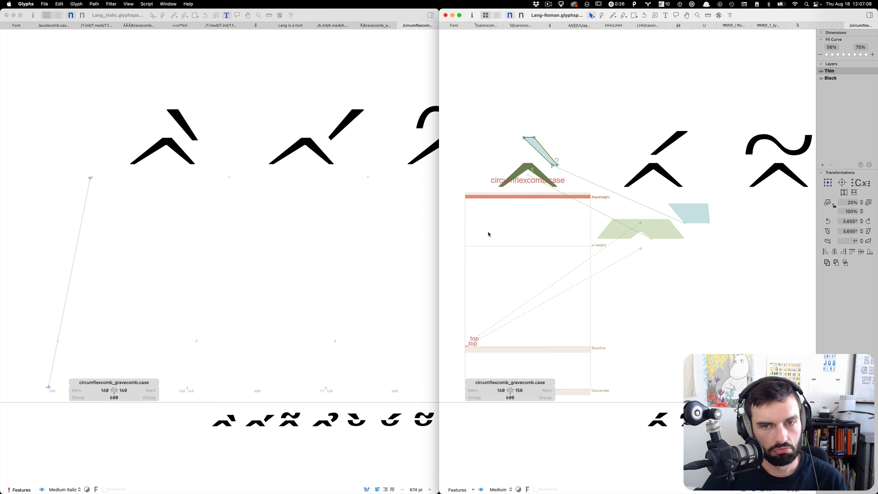
pyautogui.click(548, 138)
pyautogui.press('Right')
pyautogui.press('Right')
pyautogui.press('Right')
pyautogui.press('Right')
pyautogui.press('Right')
pyautogui.press('Right')
pyautogui.press('Right')
pyautogui.press('Right')
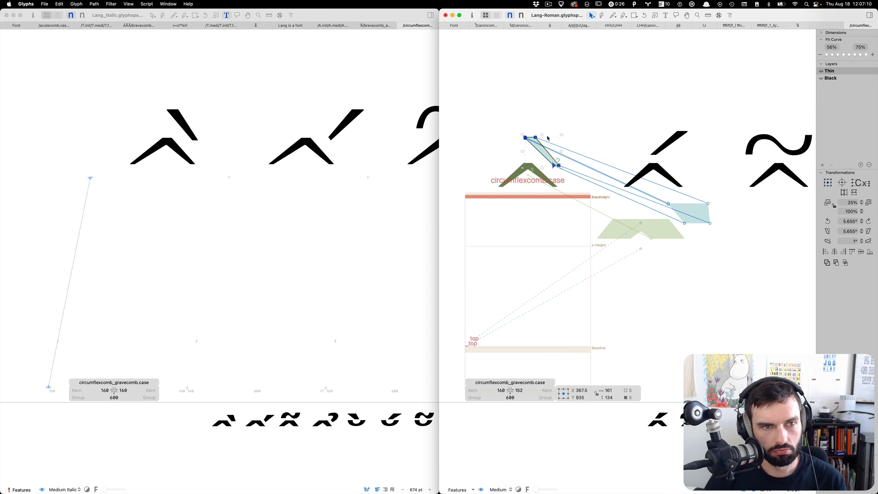
pyautogui.press('Escape')
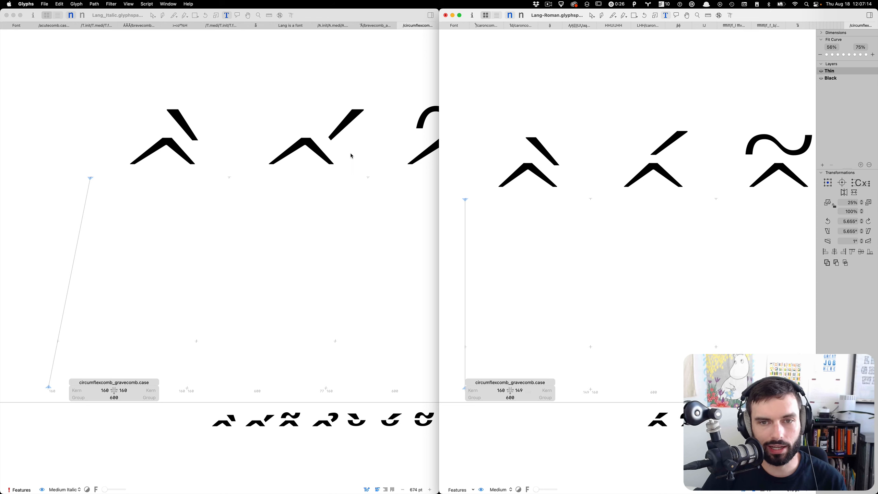
# Decompose the circumflexcomb.case component in the Roman circumflexcomb_gravecomb.case glyph into outlines.
pyautogui.press('Escape')
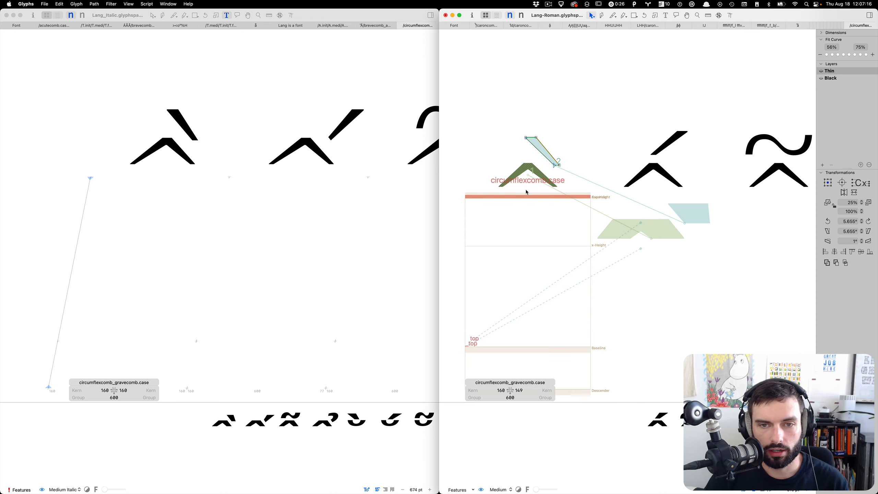
pyautogui.rightClick(526, 190)
pyautogui.click(526, 168)
pyautogui.rightClick(527, 163)
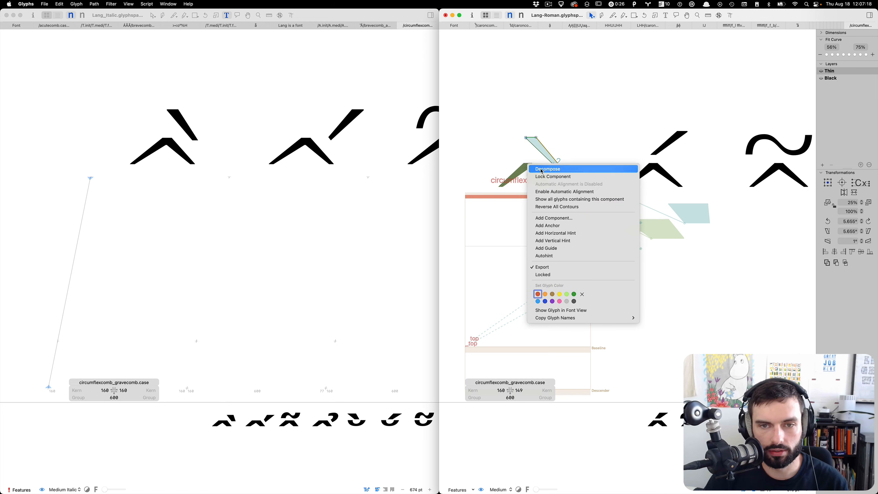
pyautogui.click(541, 170)
pyautogui.press('Escape')
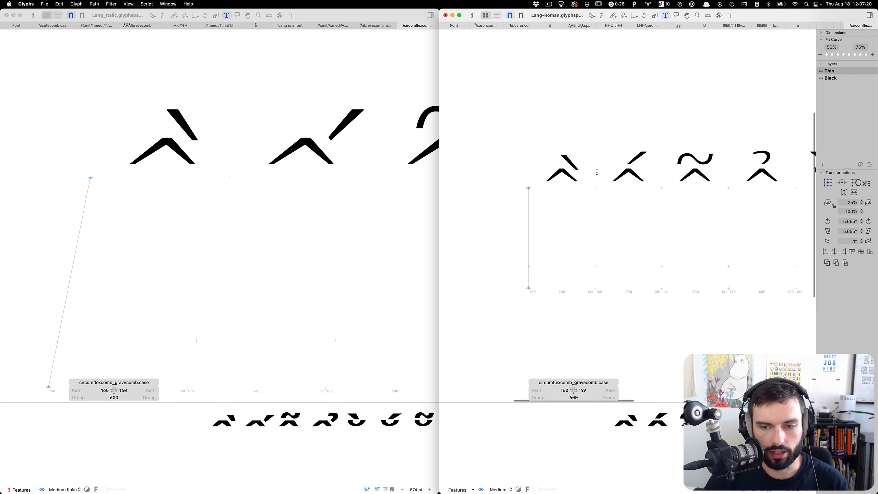
# Copy the acute outline from the Italic circumflexcomb_acutecomb.case and paste it into the same glyph in the Roman file.
pyautogui.scroll(5, 564, 197)
pyautogui.hscroll(5, 613, 161)
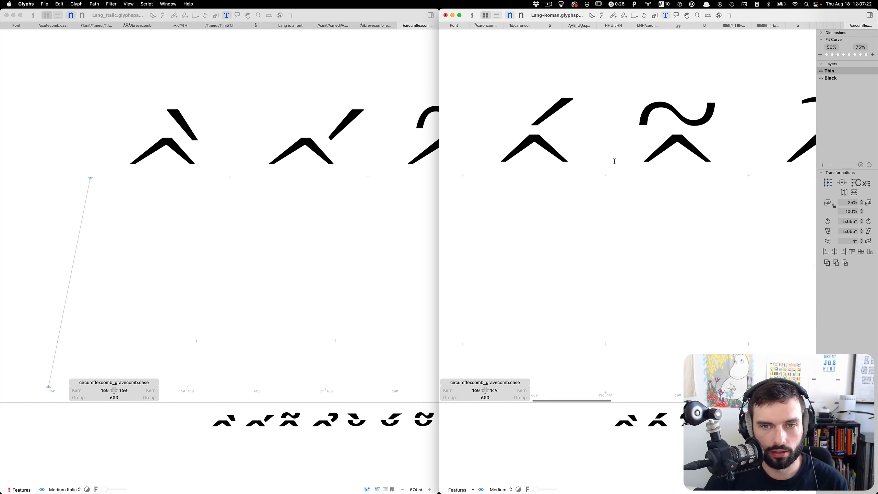
pyautogui.click(297, 187)
pyautogui.doubleClick(298, 187)
pyautogui.doubleClick(235, 188)
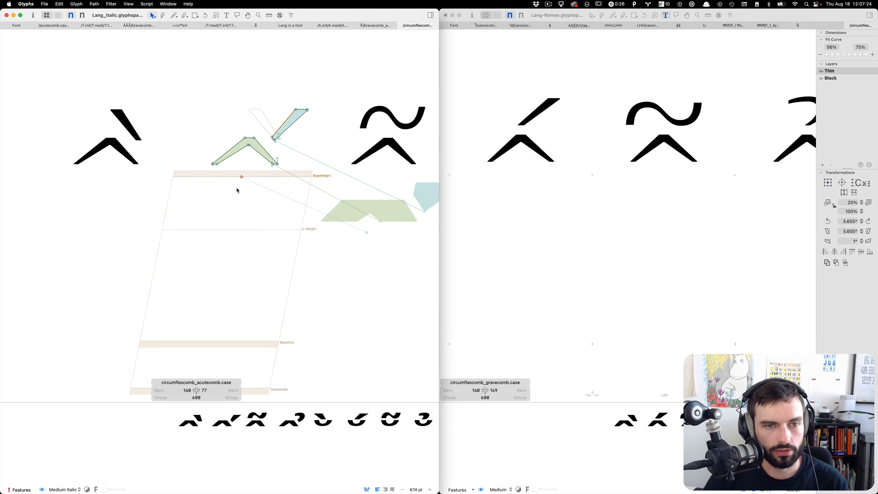
pyautogui.click(297, 121)
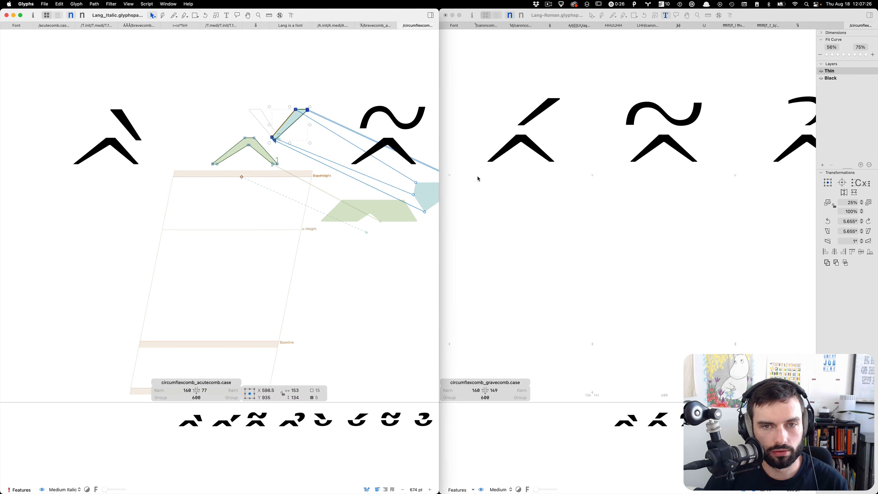
pyautogui.doubleClick(497, 177)
pyautogui.press('super+v')
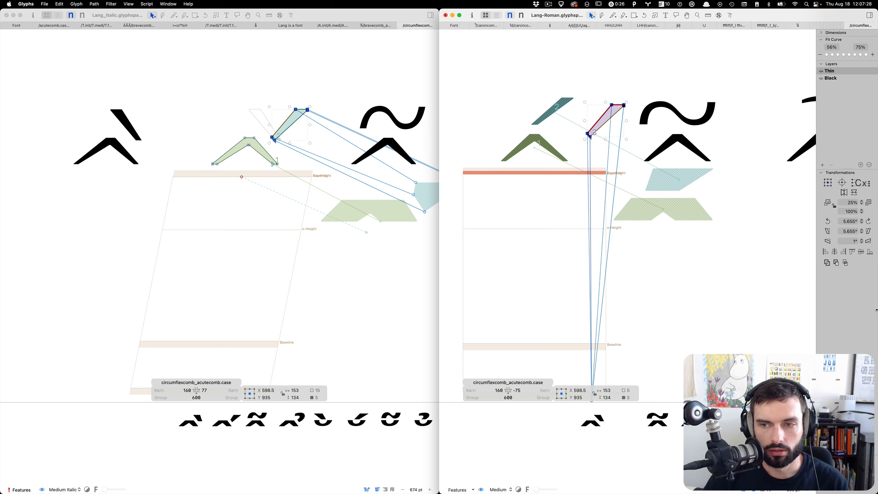
# Set the slant angle to 11.31° and slant the pasted acute outline backward to make it upright.
pyautogui.doubleClick(841, 228)
pyautogui.write('1')
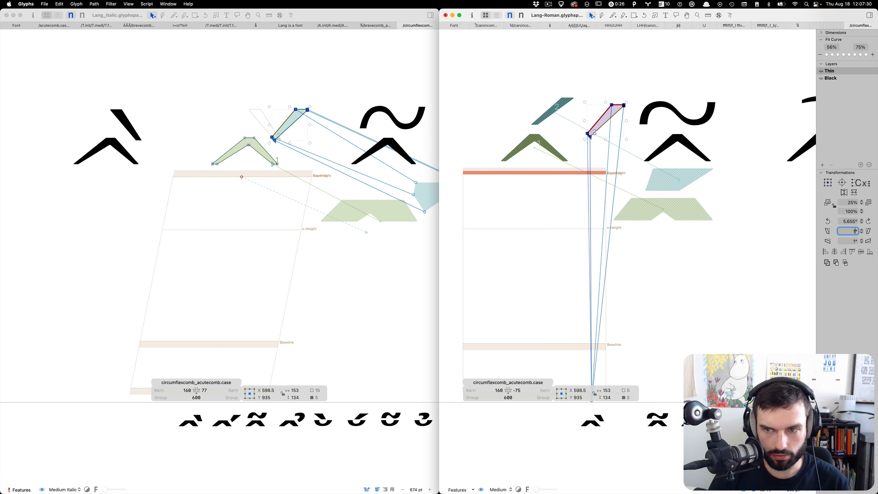
pyautogui.write('1.31')
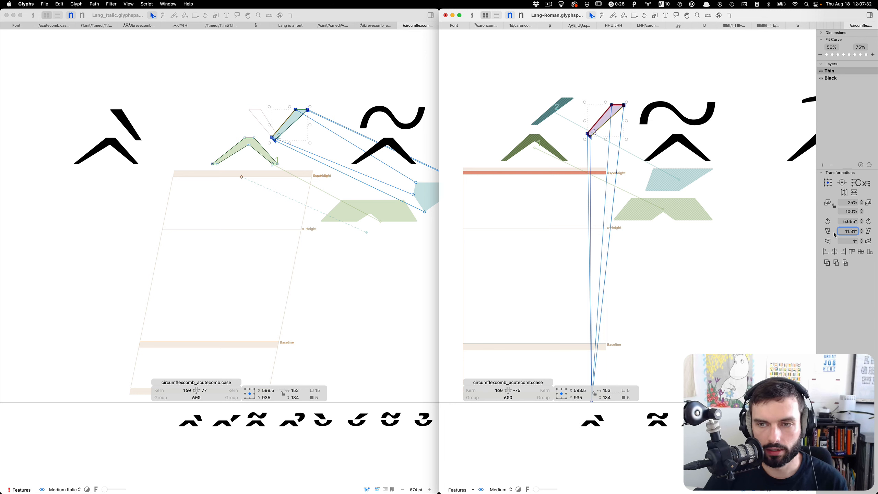
pyautogui.click(828, 233)
# Move the upright acute outline left until the glyph's right sidebearing is 58.
pyautogui.scroll(5, 583, 126)
pyautogui.press('super+Left')
pyautogui.press('super+Left')
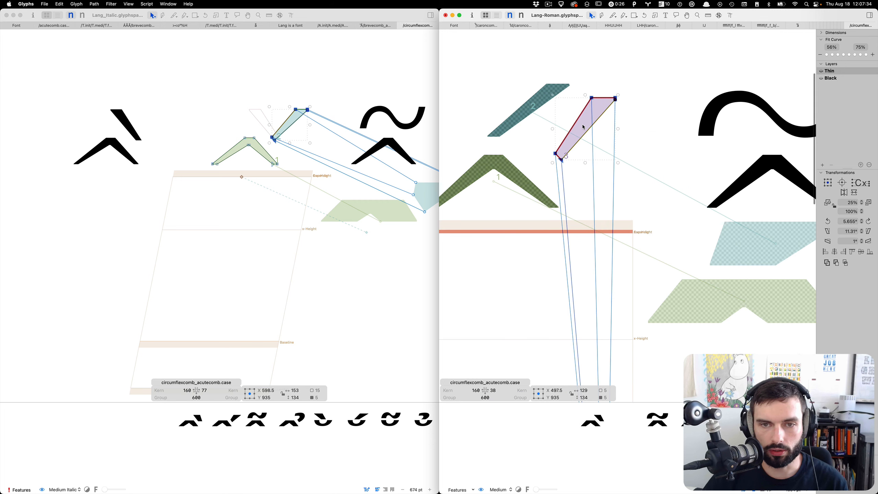
pyautogui.press('super+Right')
pyautogui.hotkey('shift', 'Left')
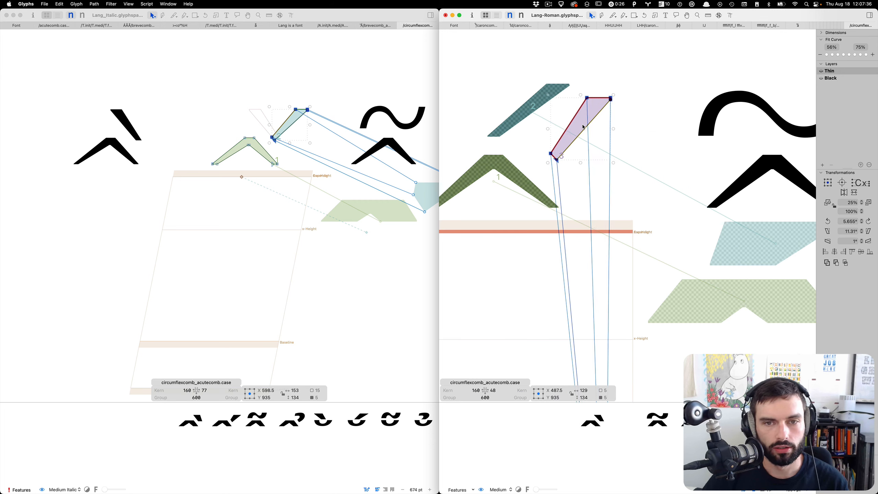
pyautogui.hotkey('shift', 'Left')
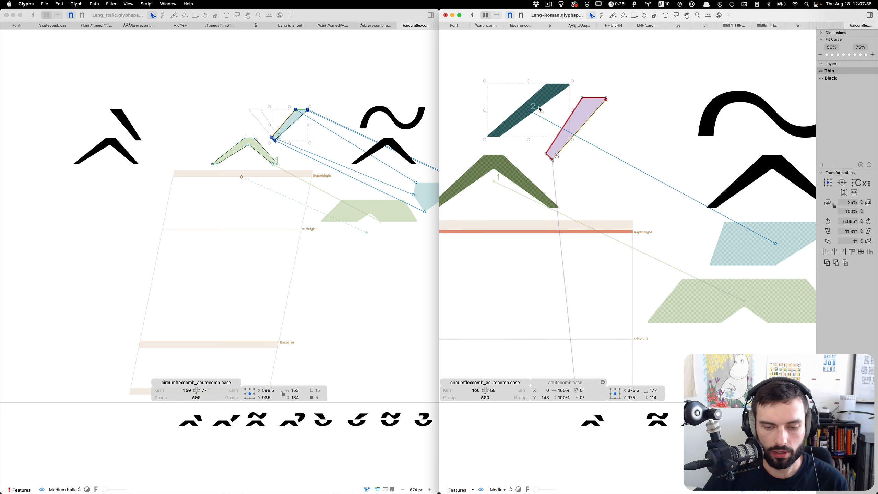
# Delete the acutecomb.case component from the Roman circumflexcomb_acutecomb.case glyph.
pyautogui.click(539, 109)
pyautogui.scroll(-3, 540, 110)
pyautogui.hscroll(-3, 540, 110)
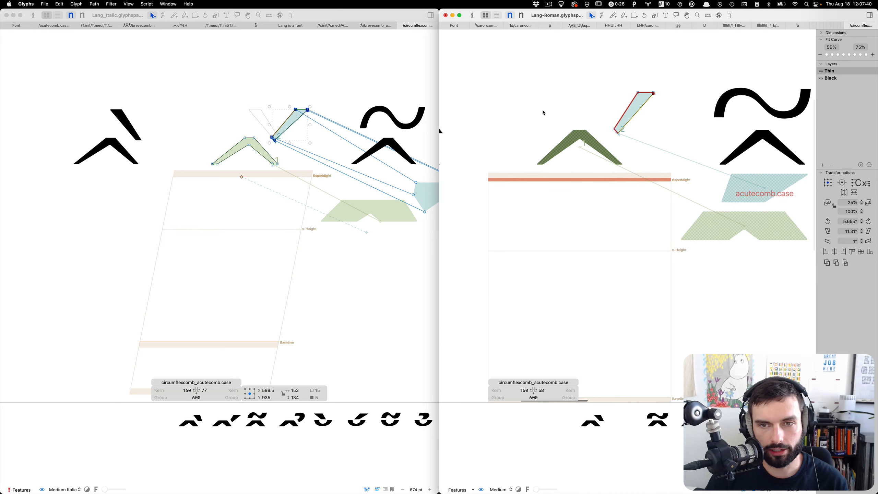
# Open the Roman circumflex-grave glyph and copy its name, circumflexcomb_gravecomb.case.
pyautogui.scroll(-5, 548, 112)
pyautogui.doubleClick(490, 173)
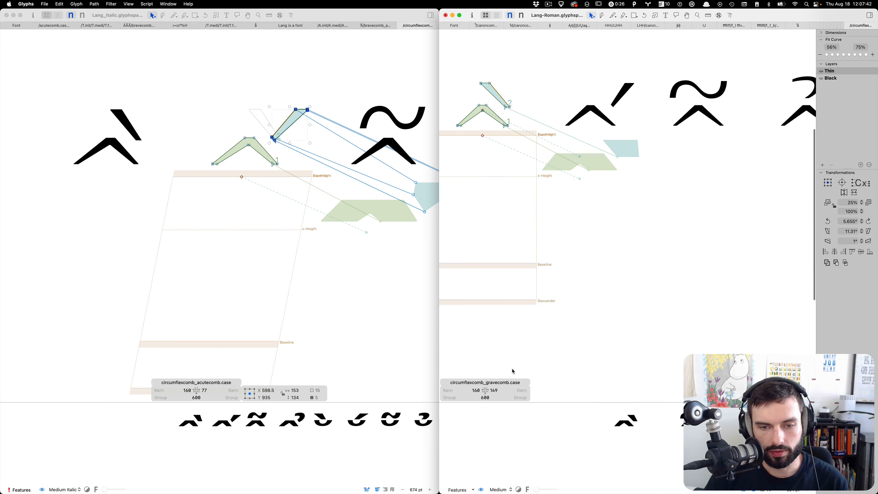
pyautogui.doubleClick(498, 382)
pyautogui.press('super+a')
pyautogui.press('super+c')
pyautogui.click(616, 165)
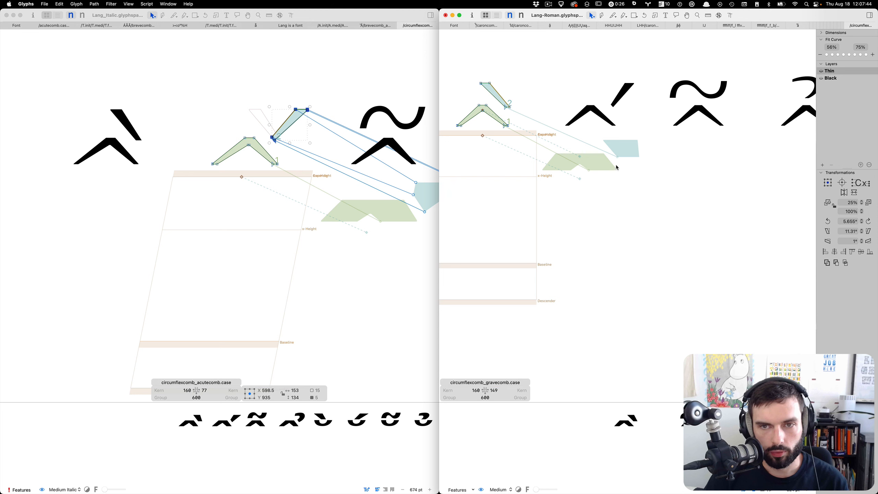
# Add circumflexcomb_gravecomb.case as a component in the background of the Roman circumflexcomb_acutecomb.case.
pyautogui.doubleClick(615, 166)
pyautogui.scroll(5, 595, 85)
pyautogui.press('super+b')
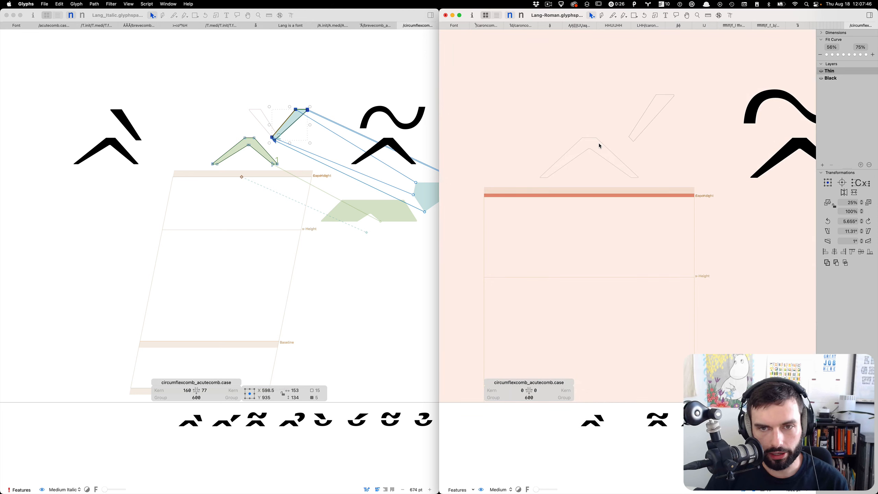
pyautogui.rightClick(600, 167)
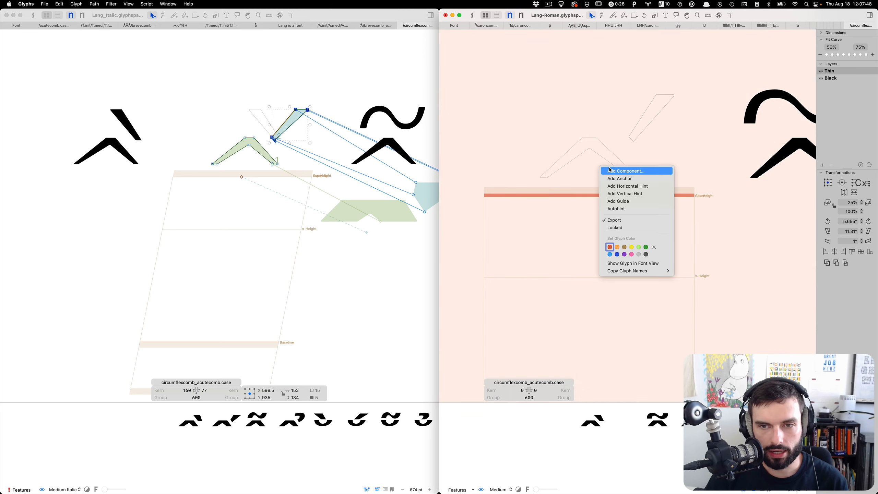
pyautogui.click(610, 170)
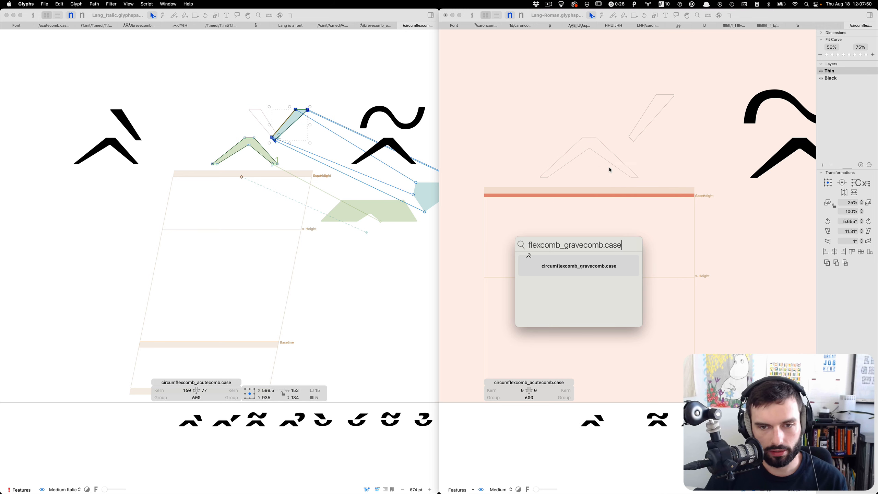
pyautogui.press('super+v')
pyautogui.press('Return')
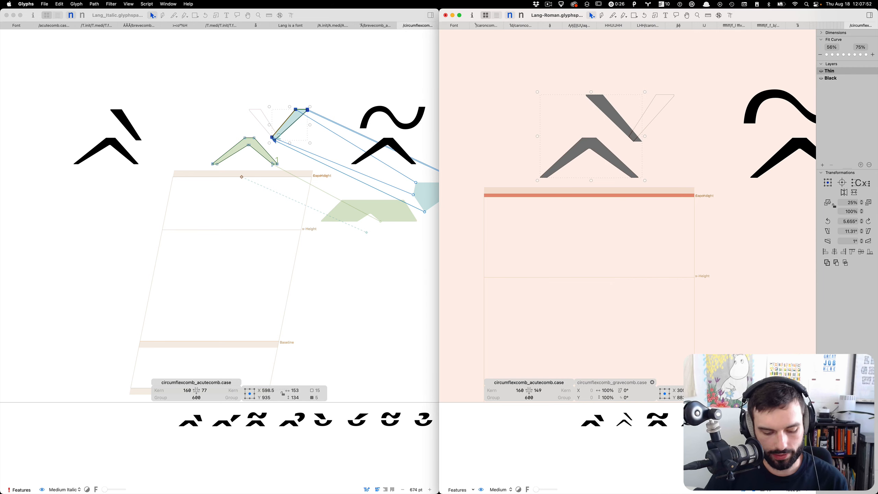
# Return to the foreground and nudge the acute's lower-left corner node one unit left and one unit down.
pyautogui.press('super+b')
pyautogui.scroll(5, 571, 111)
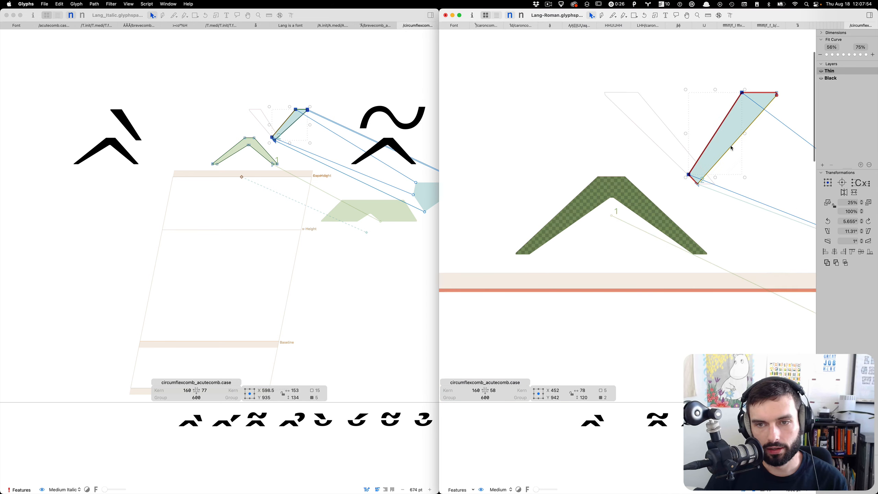
pyautogui.scroll(5, 739, 153)
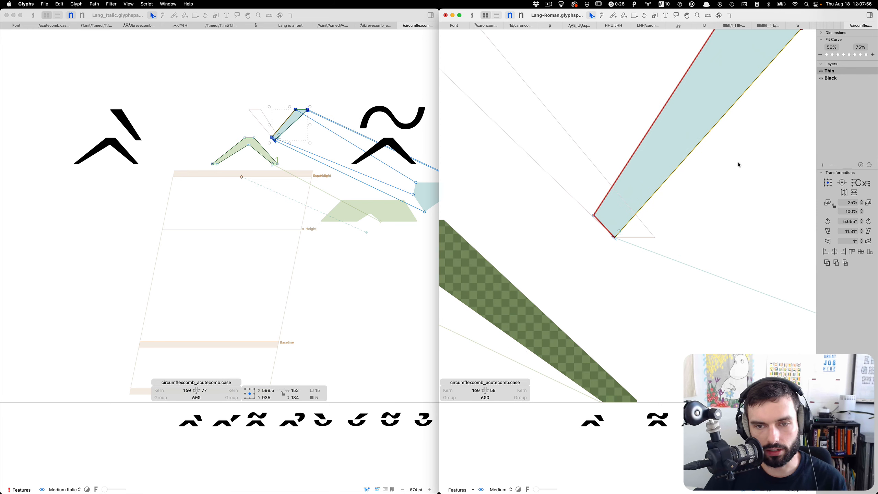
pyautogui.click(739, 164)
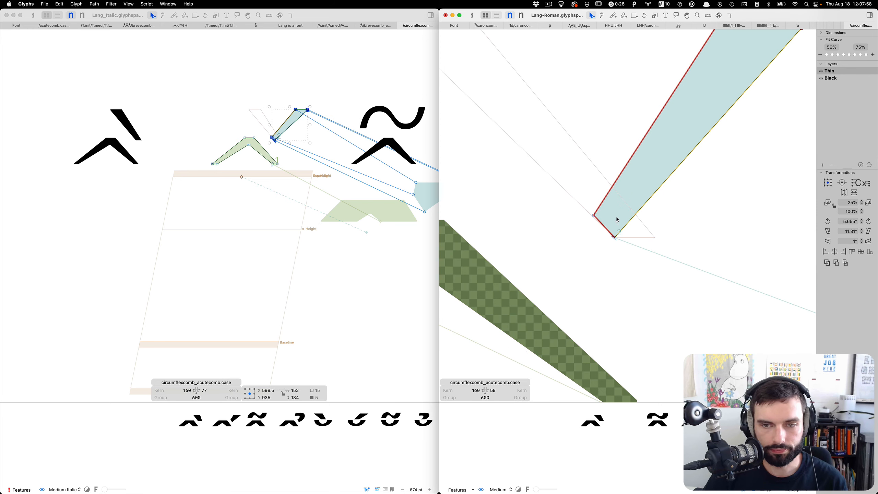
pyautogui.moveTo(610, 219); pyautogui.dragTo(543, 191)
pyautogui.press('Left')
pyautogui.press('Down')
pyautogui.click(571, 187)
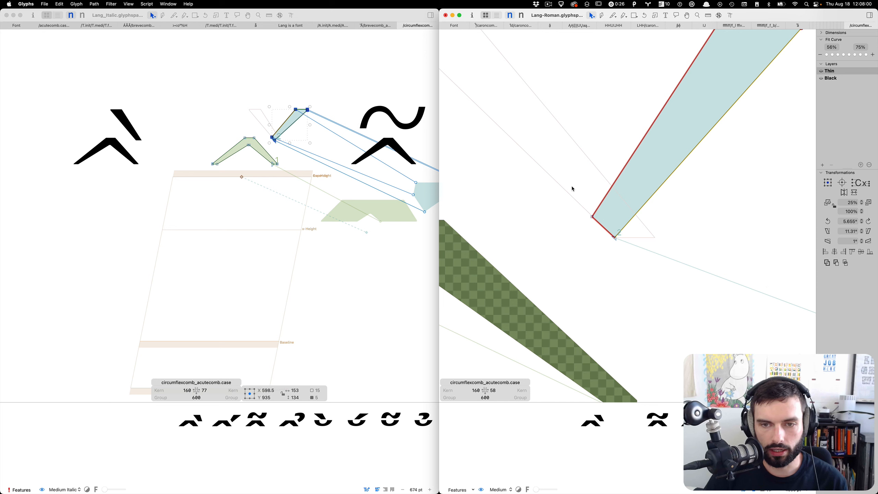
# Shift all outlines of the Roman circumflexcomb_gravecomb.case up 100 units to test the linked background in the acute glyph.
pyautogui.scroll(-5, 654, 260)
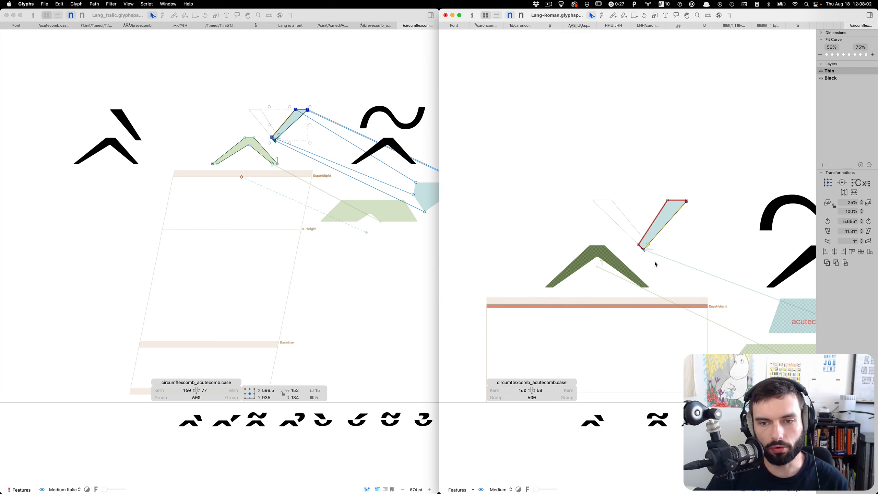
pyautogui.scroll(-5, 655, 263)
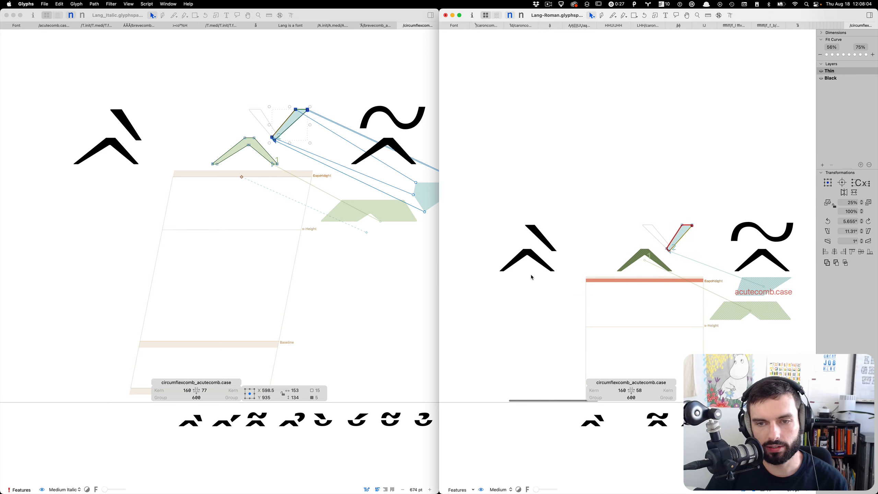
pyautogui.doubleClick(531, 273)
pyautogui.press('super+a')
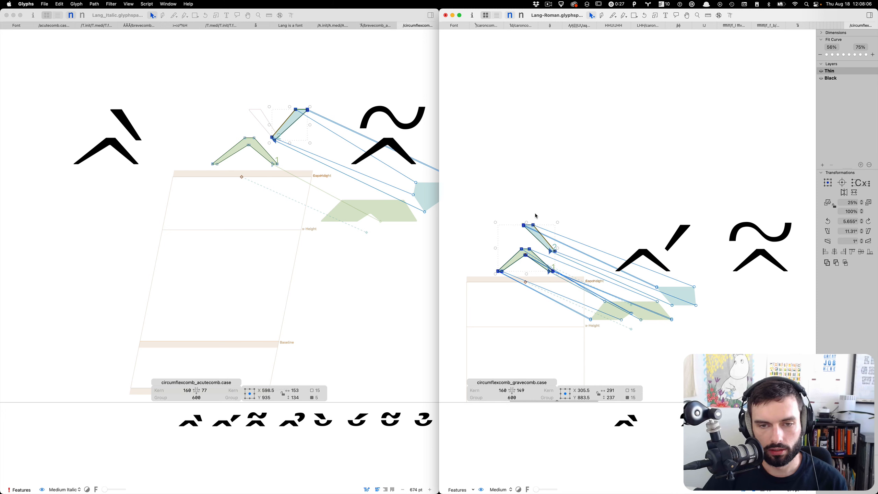
pyautogui.press('shift+super+Up')
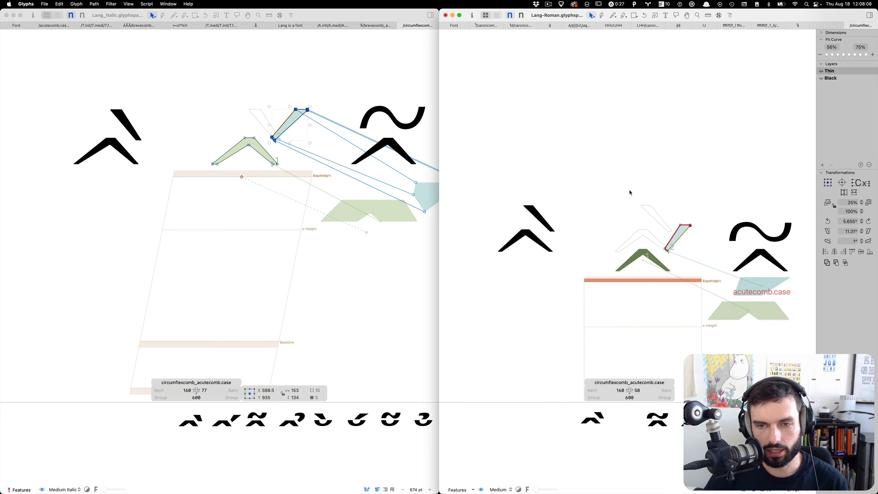
# Move all outlines of the Roman circumflexcomb_gravecomb.case back down 100 units and return to the circumflexcomb_acutecomb.case glyph.
pyautogui.doubleClick(539, 284)
pyautogui.press('super+a')
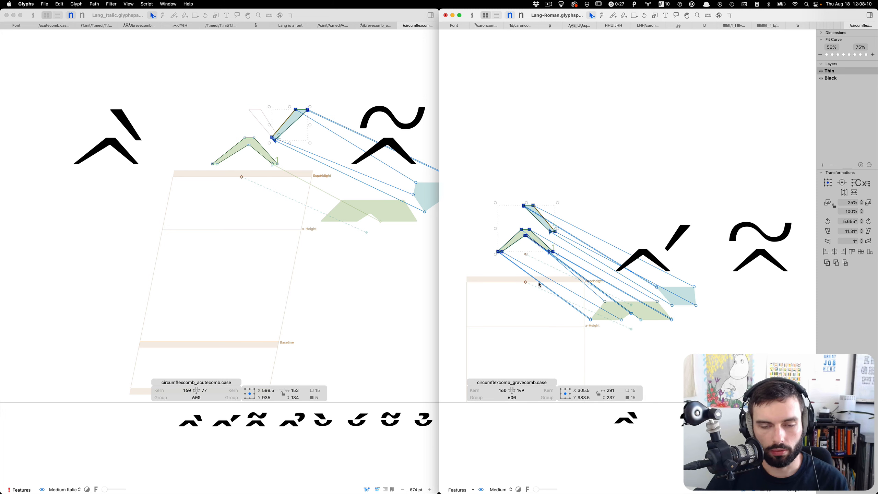
pyautogui.click(551, 312)
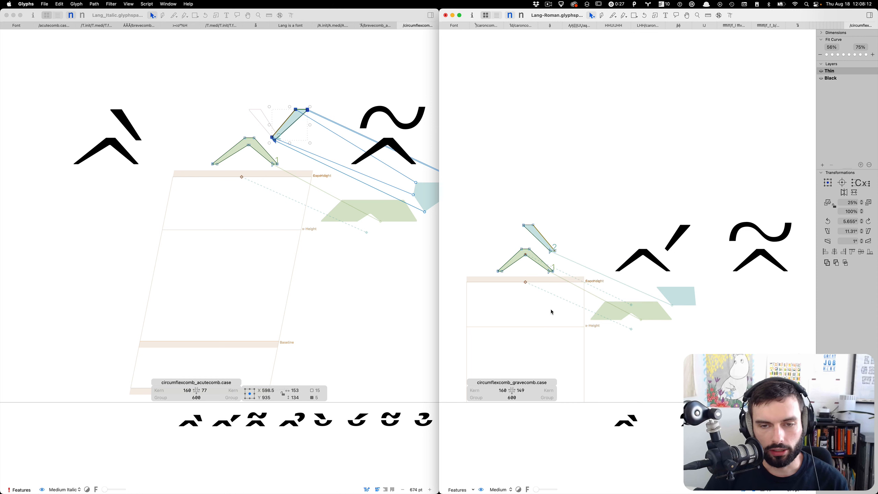
pyautogui.doubleClick(628, 293)
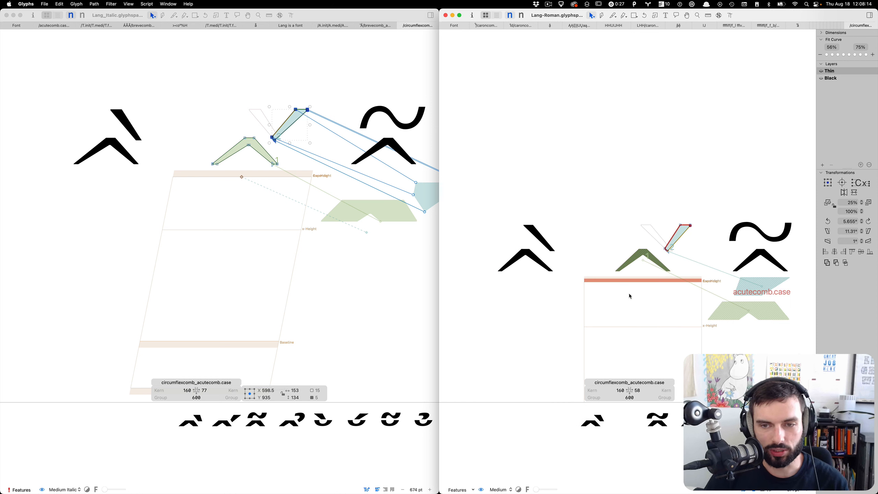
pyautogui.hscroll(5, 628, 293)
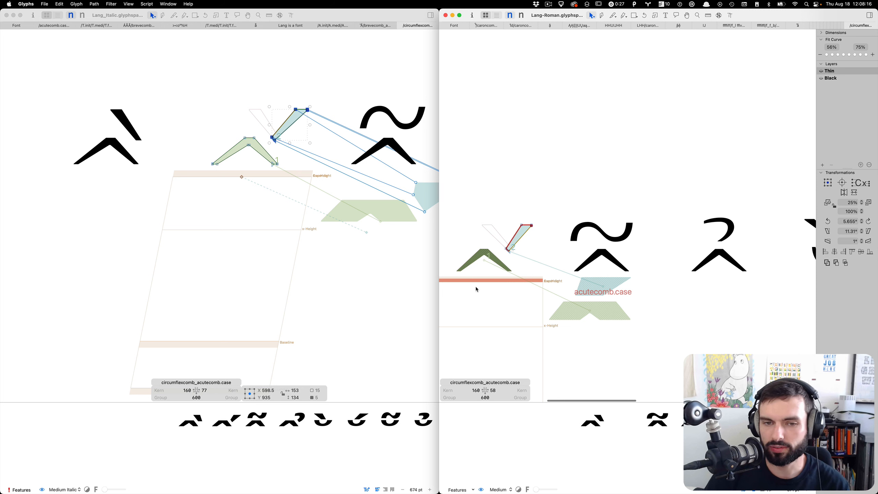
pyautogui.scroll(5, 605, 290)
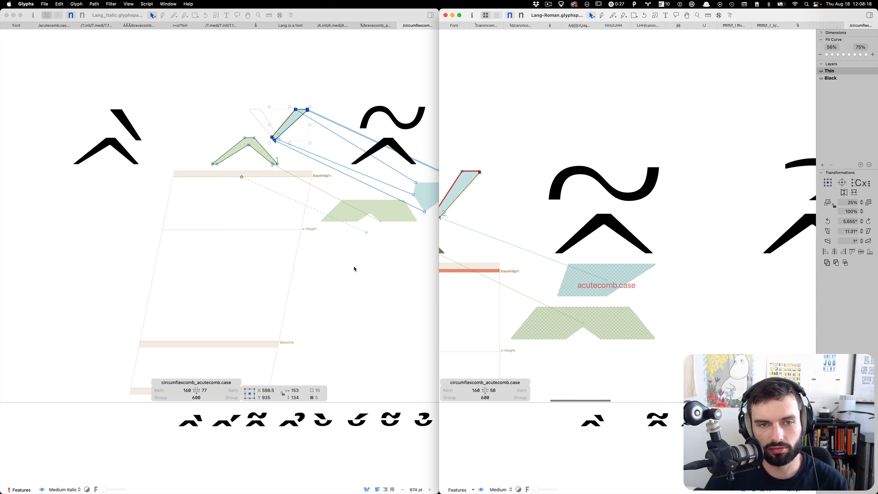
pyautogui.hscroll(3, 354, 266)
pyautogui.click(345, 212)
pyautogui.doubleClick(367, 179)
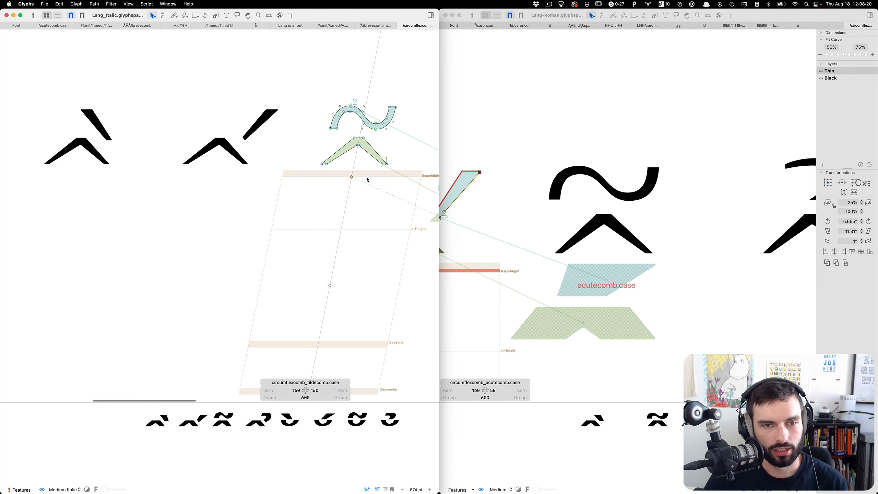
pyautogui.doubleClick(390, 128)
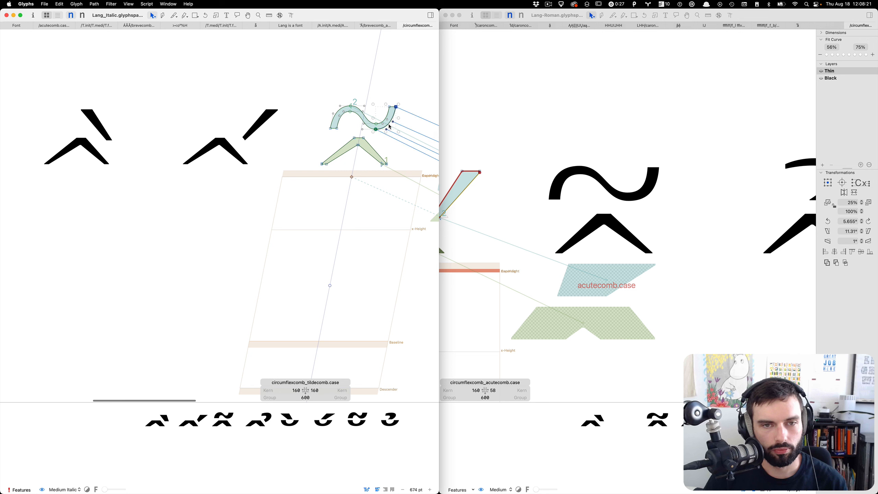
pyautogui.click(590, 250)
pyautogui.hscroll(-5, 571, 264)
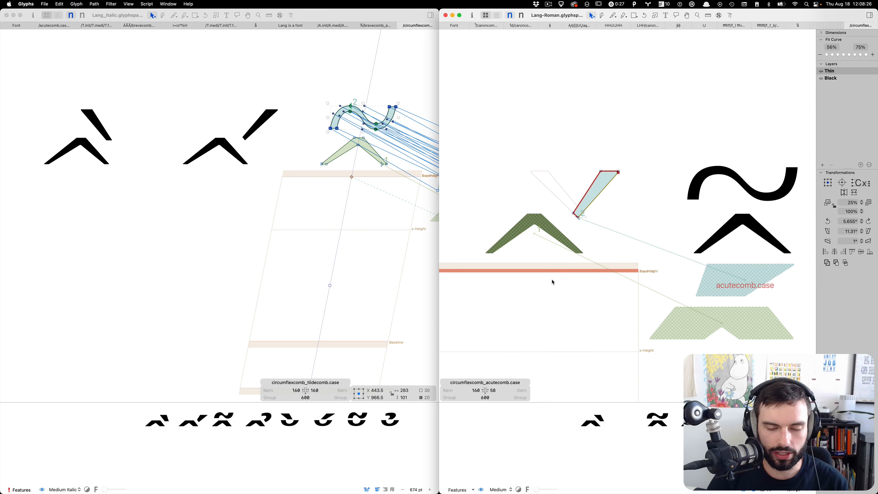
# Copy the acute outline from the Italic circumflexcomb_acutecomb.case in the Black master and paste it into the Roman Black glyph.
pyautogui.press('super+2')
pyautogui.doubleClick(241, 229)
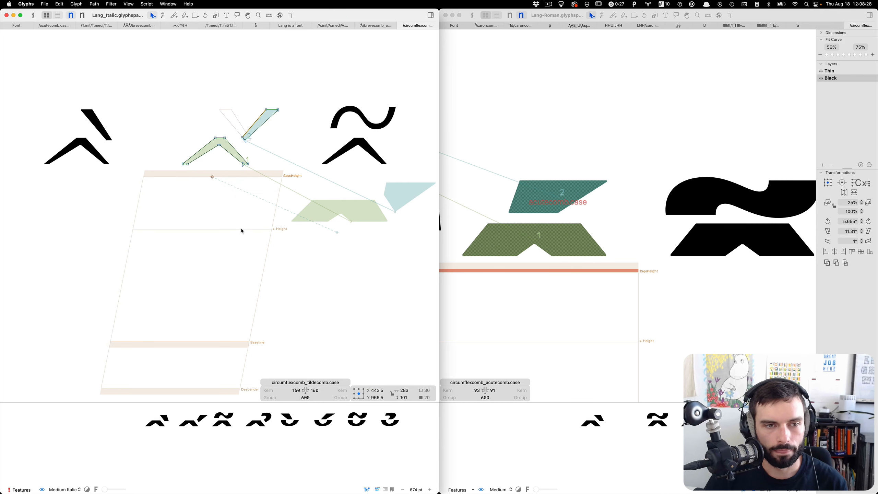
pyautogui.press('super+2')
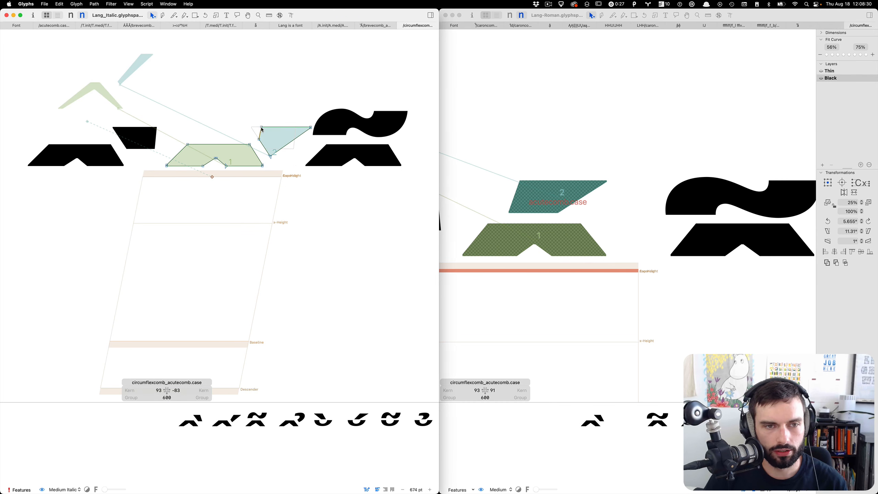
pyautogui.click(265, 148)
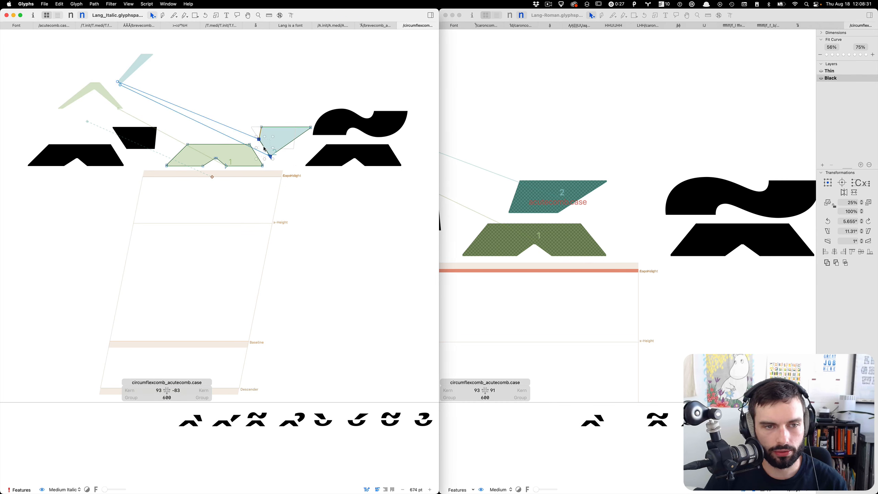
pyautogui.click(539, 292)
pyautogui.press('super+v')
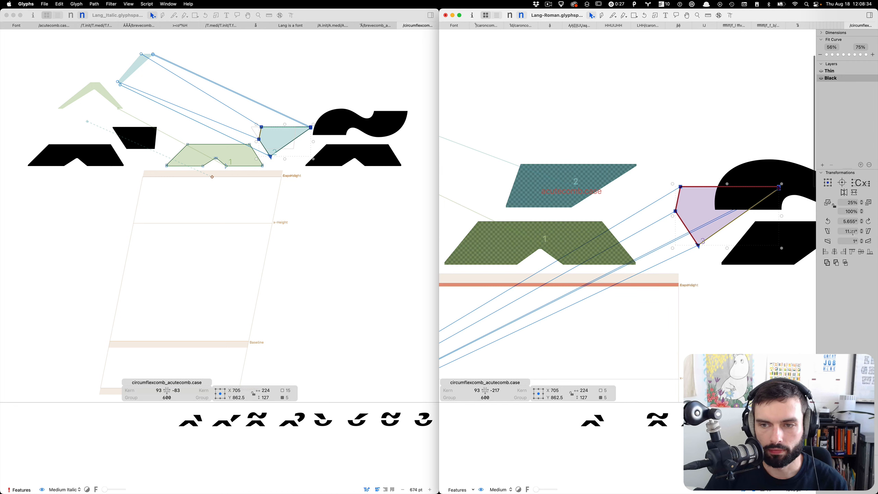
# Slant the pasted acute upright by 11.31° and delete the old acutecomb.case component.
pyautogui.click(828, 231)
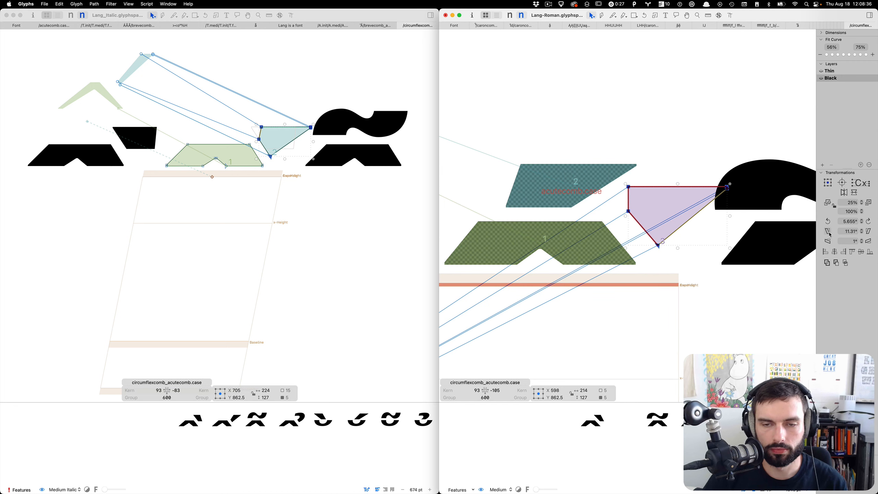
pyautogui.click(579, 190)
pyautogui.press('BackSpace')
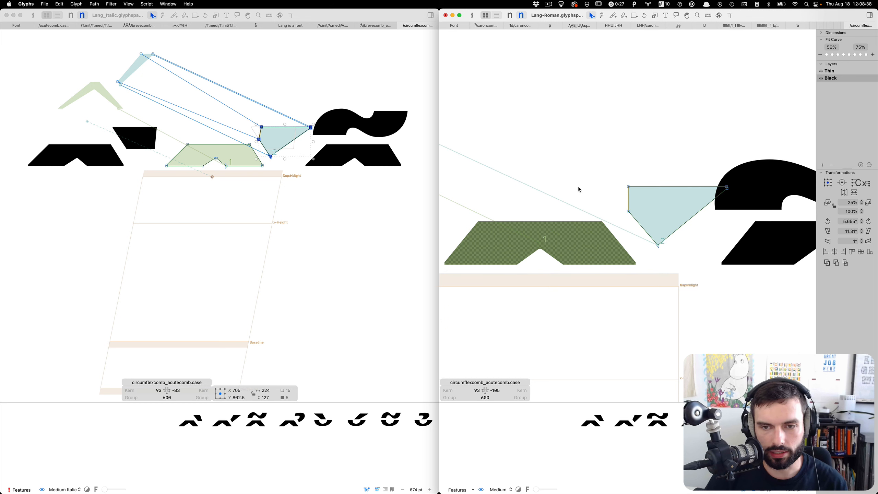
# Add circumflexcomb_gravecomb.case as a component in the background of the Roman Black circumflexcomb_acutecomb.case and return to the foreground.
pyautogui.scroll(-8, 579, 189)
pyautogui.hscroll(-2, 580, 190)
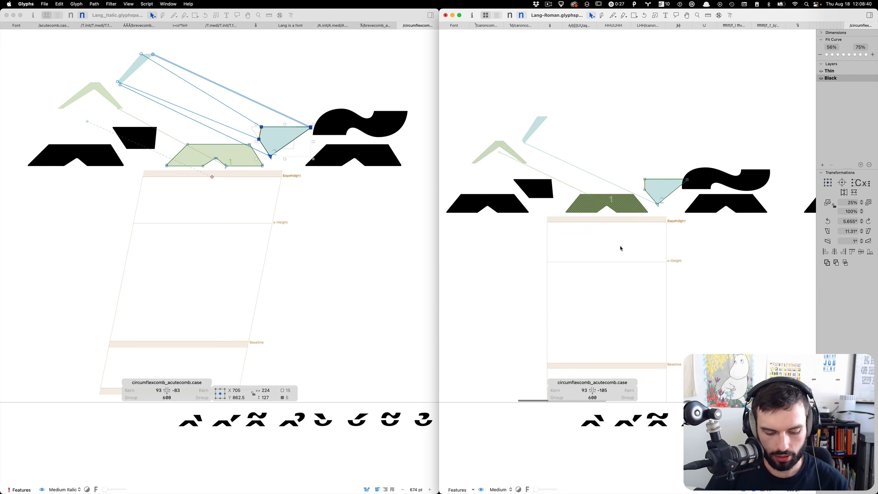
pyautogui.press('super+b')
pyautogui.press('shift+super+c')
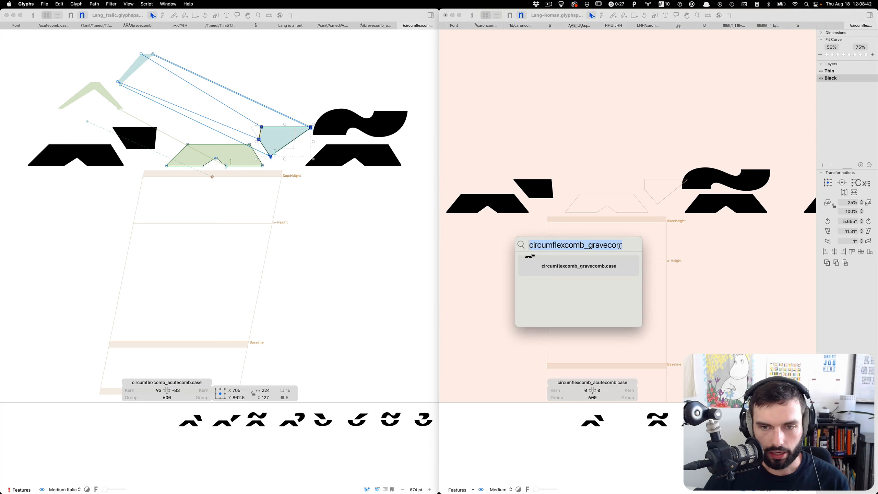
pyautogui.press('Return')
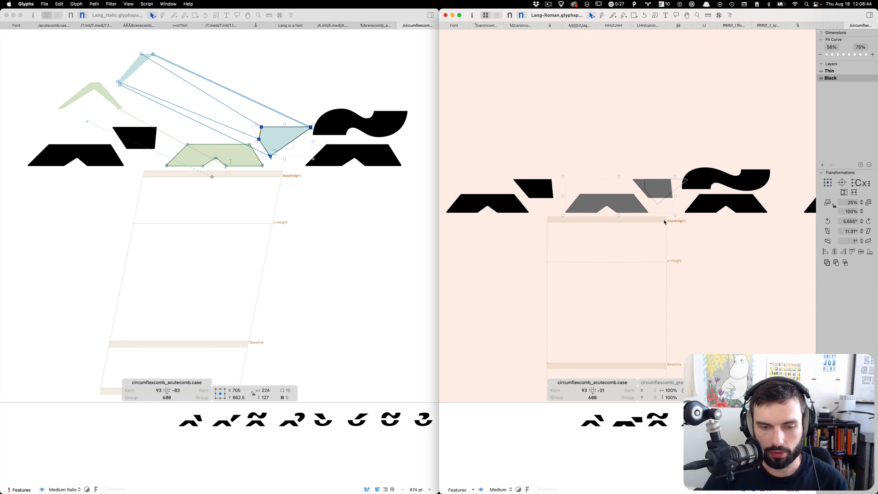
pyautogui.click(631, 254)
pyautogui.press('super+b')
# Move the Roman Black acute outline left 19 units to X 579, aligning it against the background grave.
pyautogui.scroll(6, 655, 209)
pyautogui.scroll(1, 656, 209)
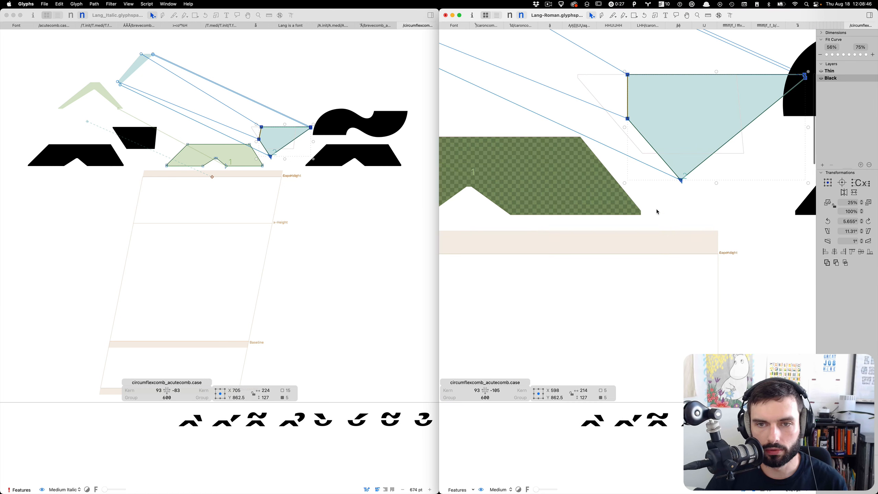
pyautogui.press('super+a')
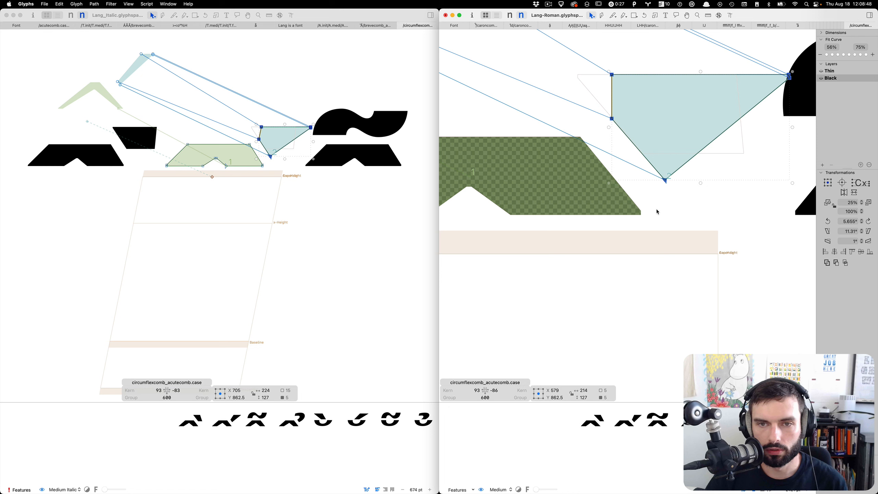
pyautogui.click(656, 208)
# Nudge the lower node of the acute's vertical edge up to Y 874 and keep the node above it at X 472.
pyautogui.hscroll(-2, 682, 199)
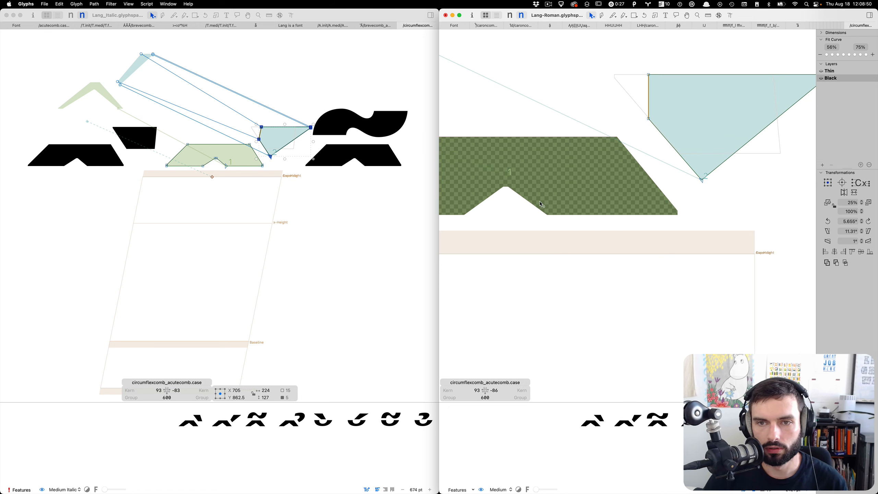
pyautogui.click(649, 119)
pyautogui.press('Up')
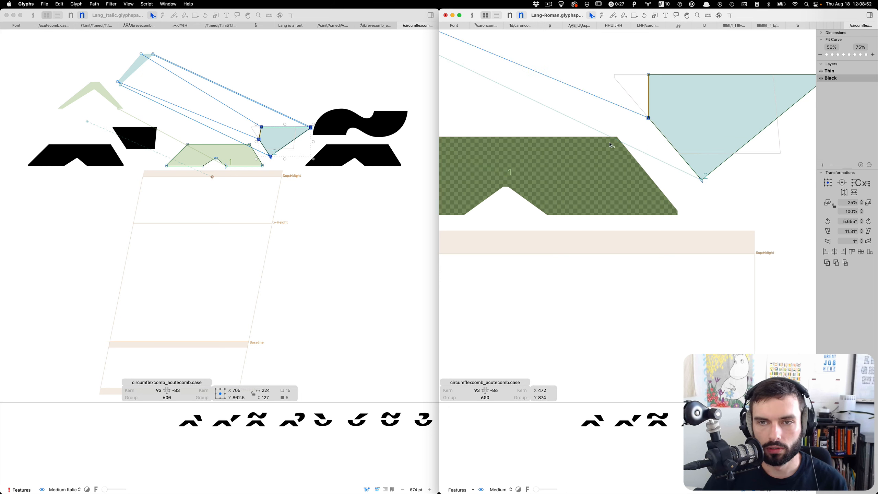
pyautogui.moveTo(686, 86); pyautogui.dragTo(590, 31)
pyautogui.press('Right')
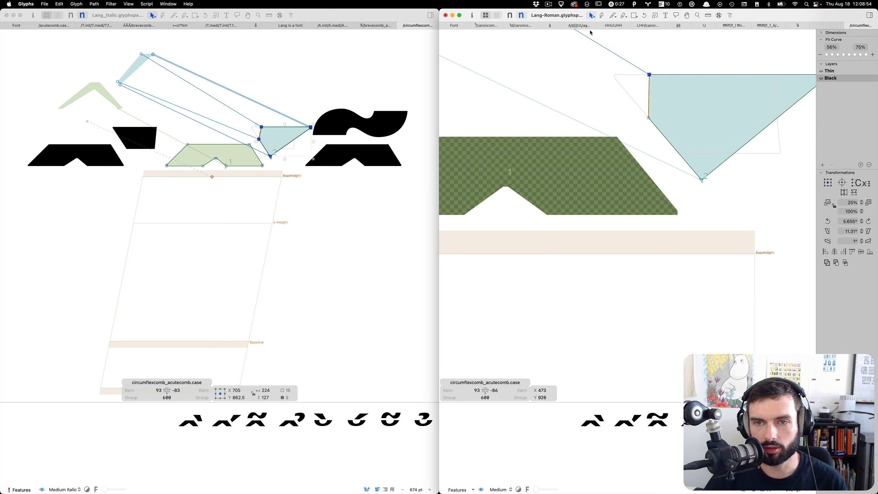
pyautogui.press('Left')
pyautogui.press('Right')
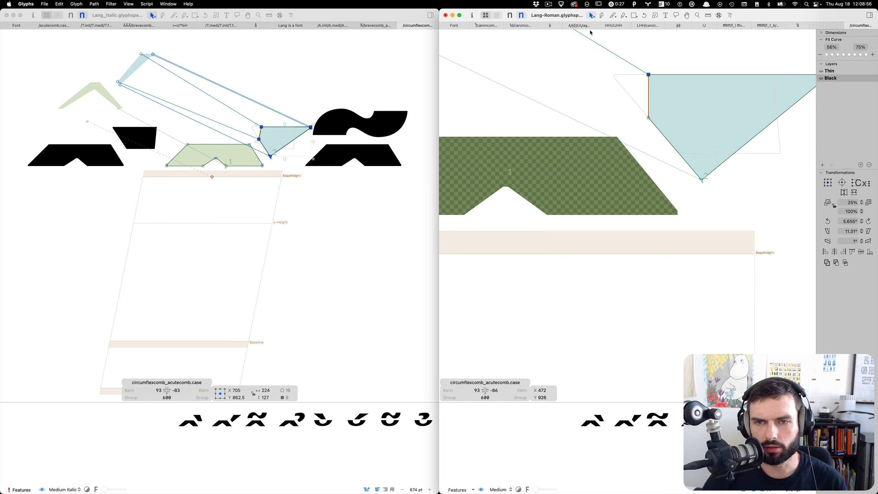
# Open the Roman circumflexcomb_tildecomb.case glyph in the Black master for editing.
pyautogui.scroll(-5, 657, 209)
pyautogui.click(648, 252)
pyautogui.press('t')
pyautogui.scroll(-2, 648, 252)
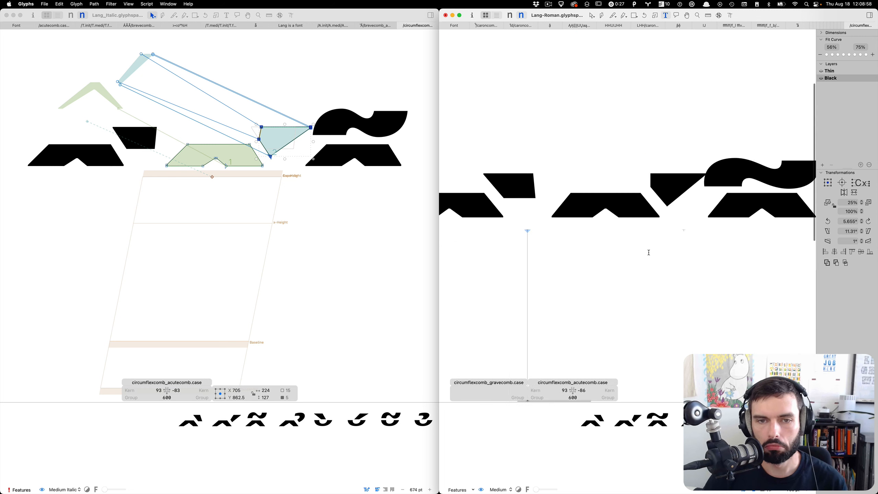
pyautogui.scroll(-3, 649, 252)
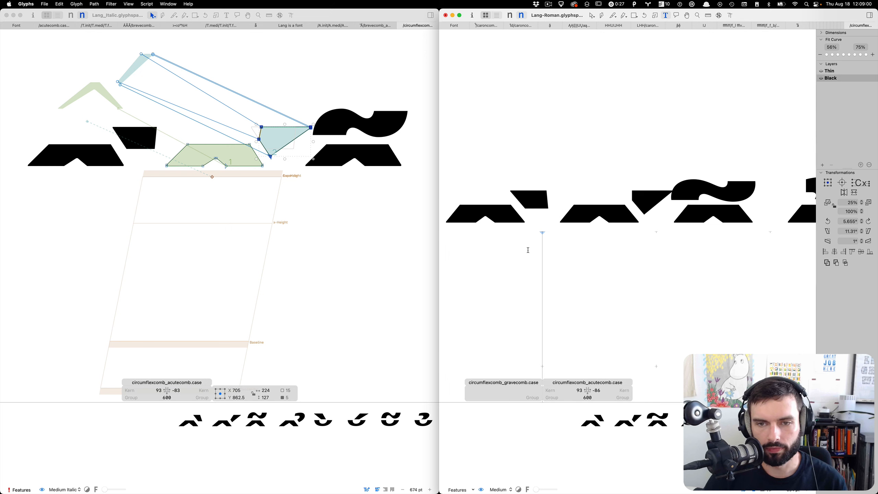
pyautogui.hscroll(3, 527, 250)
pyautogui.scroll(-1, 611, 246)
pyautogui.doubleClick(652, 224)
pyautogui.scroll(6, 650, 184)
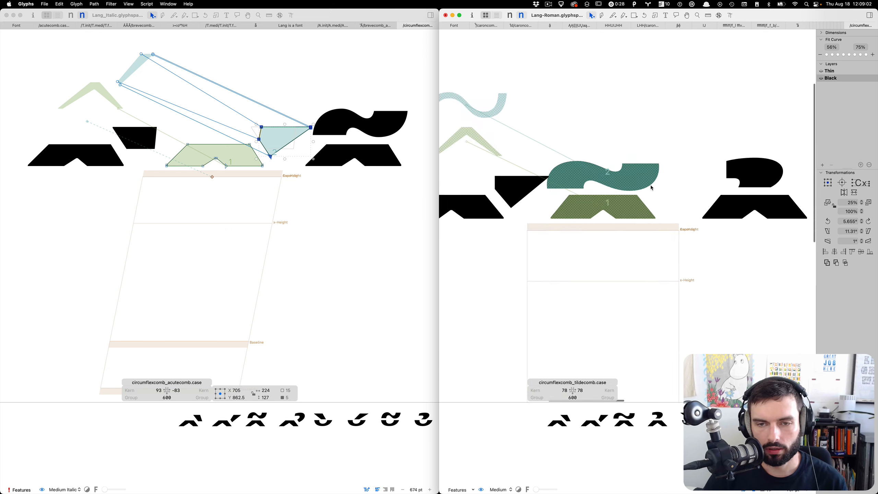
# Copy the tilde outline from the Italic Black circumflexcomb_tildecomb.case and paste it into the matching Roman glyph.
pyautogui.click(328, 207)
pyautogui.doubleClick(364, 157)
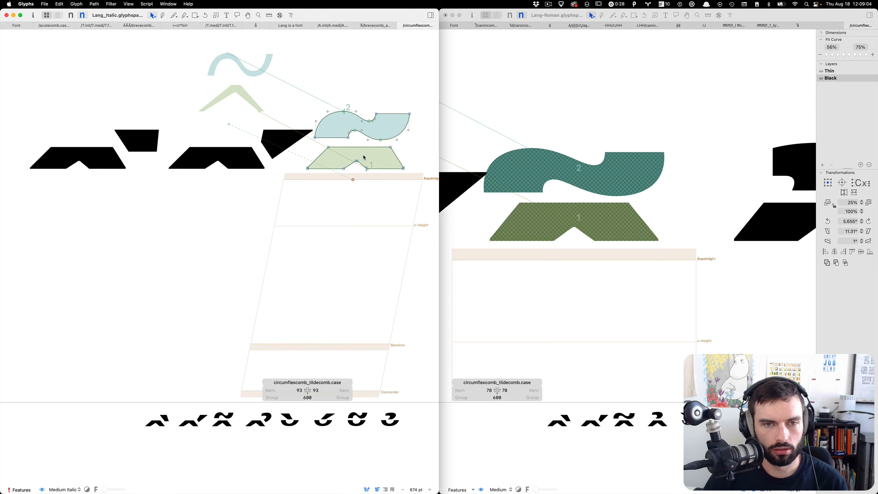
pyautogui.doubleClick(395, 137)
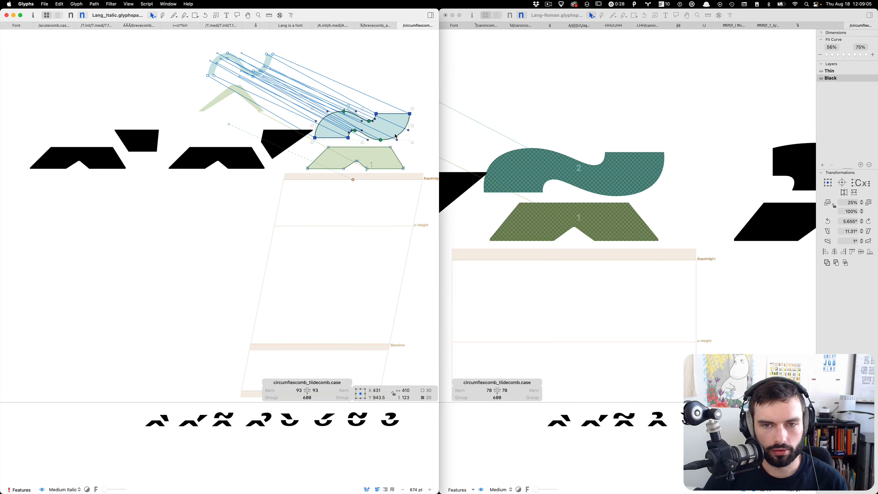
pyautogui.click(576, 292)
pyautogui.press('super+v')
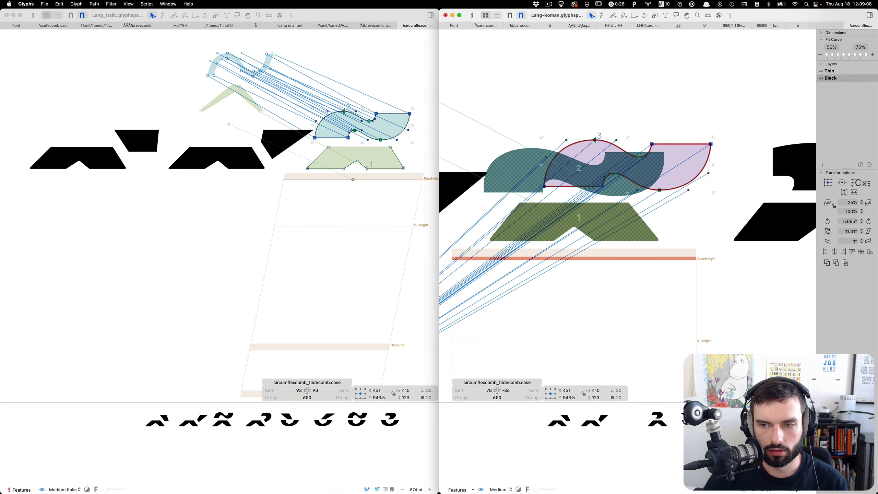
# Slant the pasted tilde upright by 11.31° and move it left 110 units to X 310.5.
pyautogui.click(828, 231)
pyautogui.hotkey('shift', 'Left')
pyautogui.hotkey('shift', 'Left')
pyautogui.hotkey('shift', 'Left')
pyautogui.hotkey('shift', 'Left')
pyautogui.hotkey('shift', 'Left')
pyautogui.hotkey('shift', 'Left')
pyautogui.hotkey('shift', 'Left')
pyautogui.hotkey('shift', 'Left')
pyautogui.hotkey('shift', 'Left')
pyautogui.hotkey('shift', 'Left')
pyautogui.hotkey('shift', 'Left')
pyautogui.hotkey('shift', 'Left')
pyautogui.hotkey('shift', 'Left')
pyautogui.hotkey('shift', 'Left')
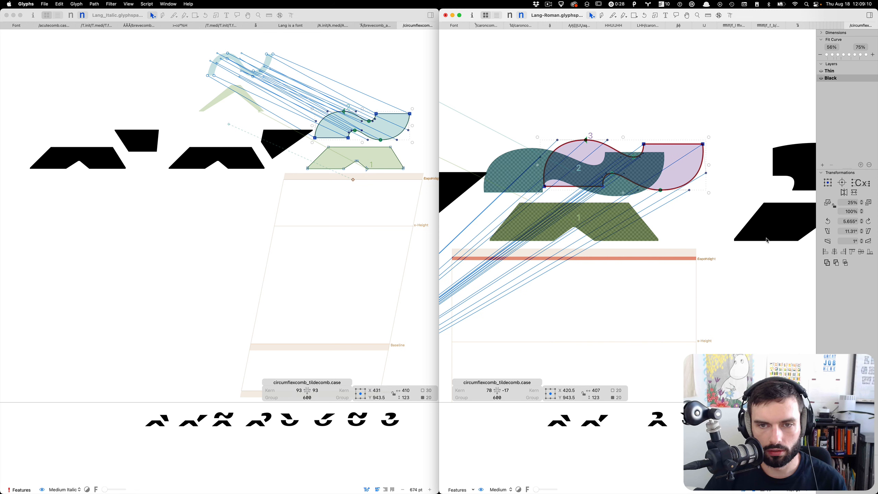
pyautogui.hotkey('shift', 'Right')
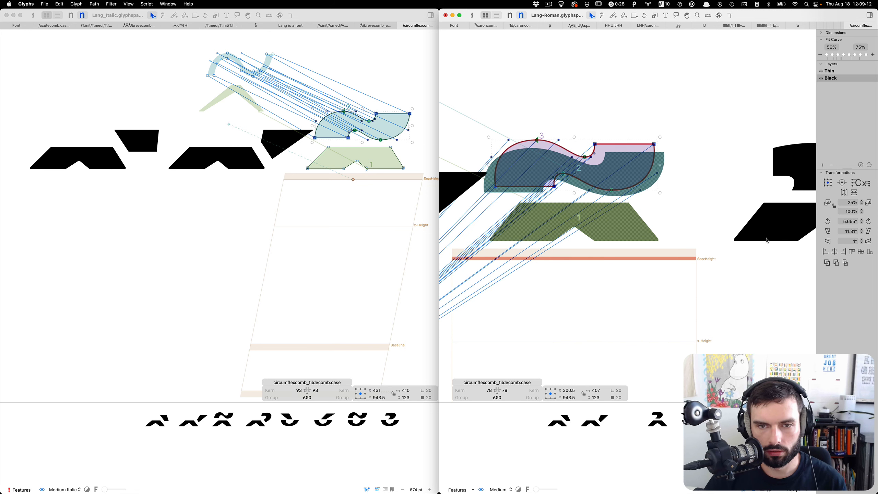
pyautogui.hotkey('shift', 'Right')
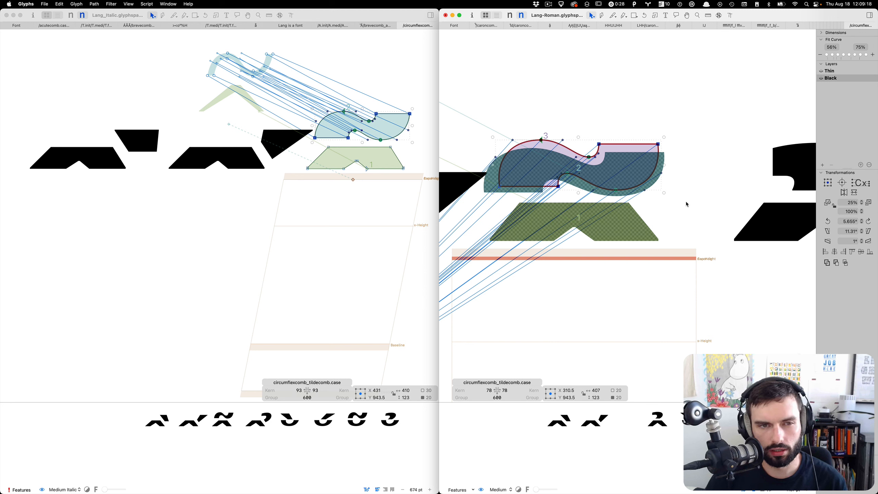
# Delete the old tildecomb.case component from the Roman Black circumflexcomb_tildecomb.case.
pyautogui.click(680, 189)
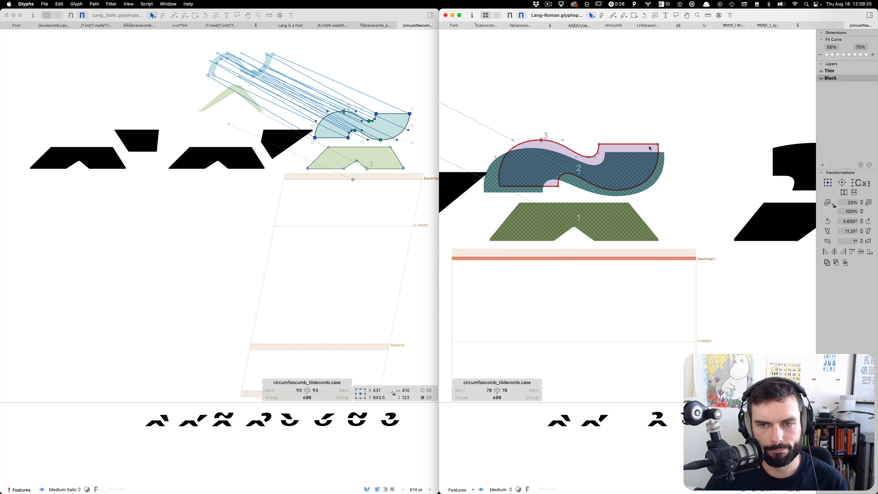
pyautogui.click(663, 156)
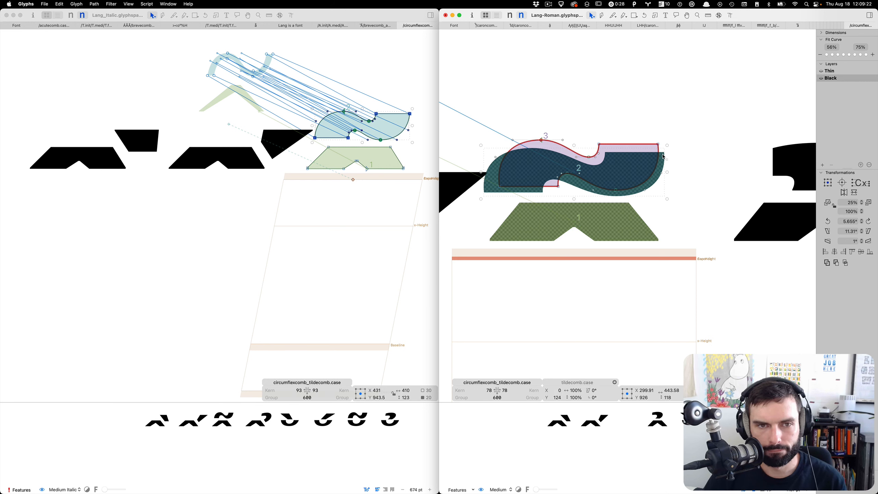
pyautogui.press('Delete')
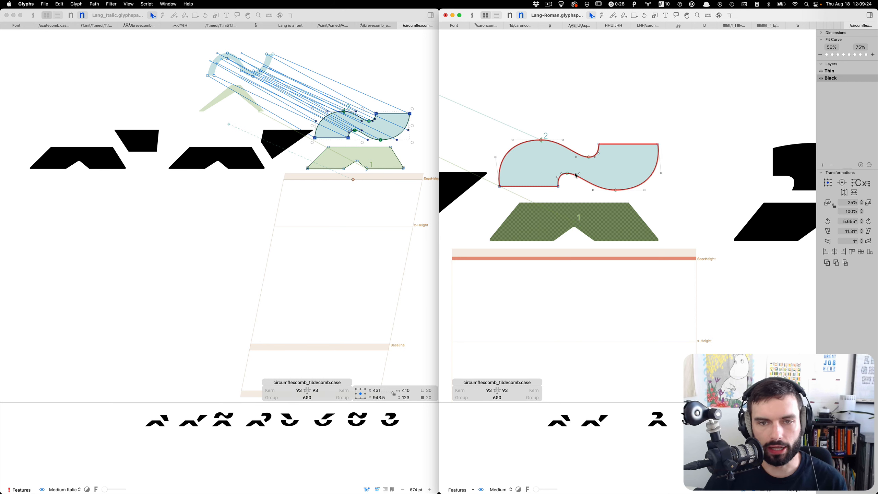
# Try to paste the Italic Black circumflex outline into the Roman circumflexcomb_tildecomb.case glyph.
pyautogui.click(343, 230)
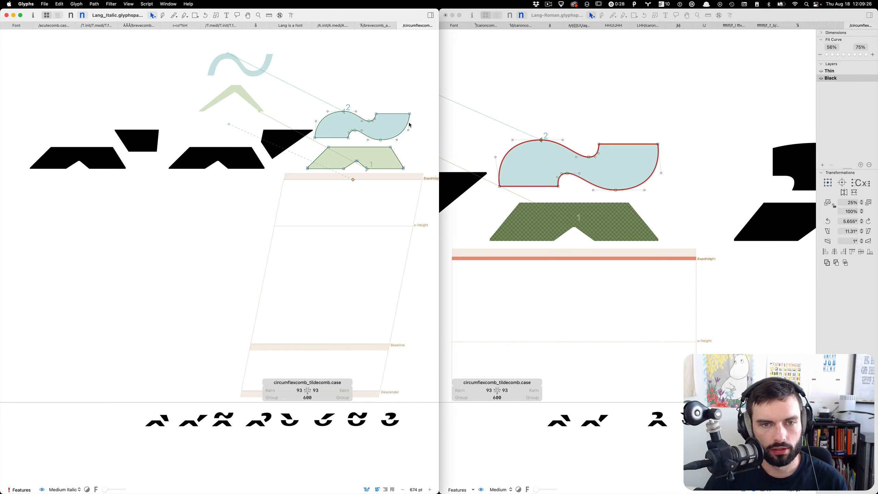
pyautogui.doubleClick(398, 158)
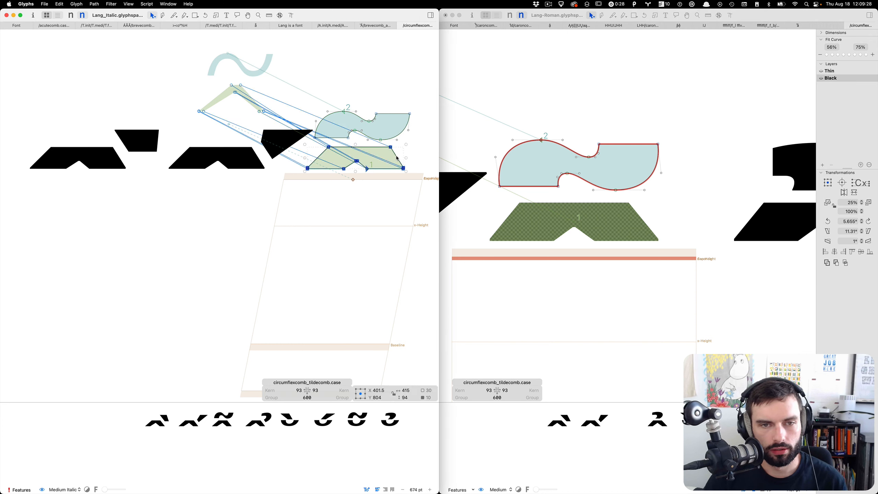
pyautogui.click(587, 302)
pyautogui.press('super+v')
pyautogui.hscroll(1, 586, 302)
pyautogui.press('super+z')
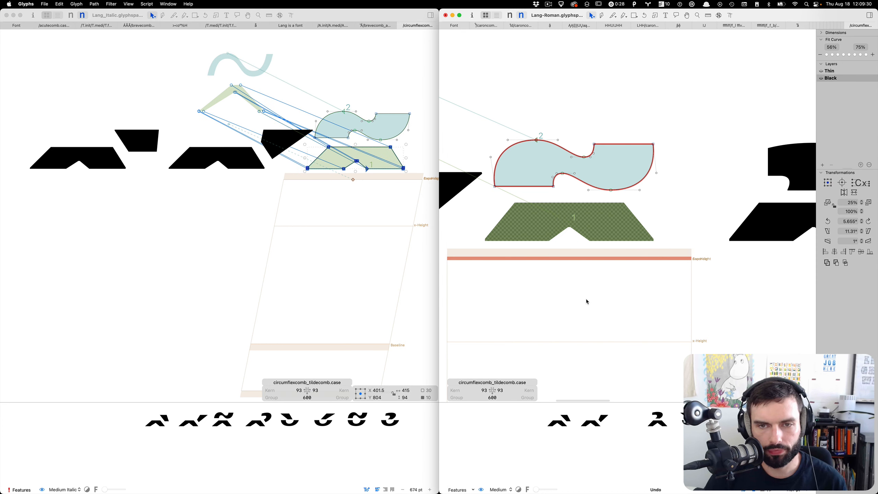
# Decompose the circumflexcomb.case component in the Roman Black circumflexcomb_tildecomb.case and compare it with the neighbouring accent glyphs.
pyautogui.click(621, 221)
pyautogui.rightClick(626, 220)
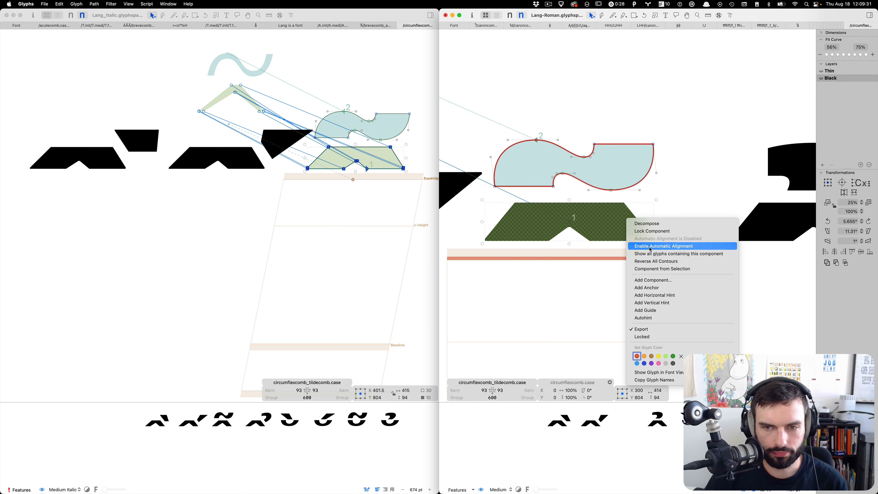
pyautogui.click(661, 224)
pyautogui.scroll(-5, 648, 270)
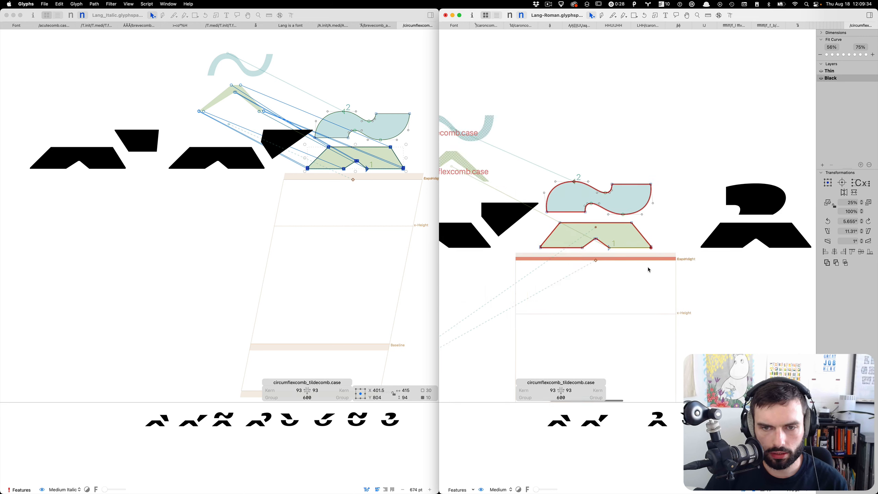
pyautogui.press('t')
pyautogui.scroll(-5, 645, 270)
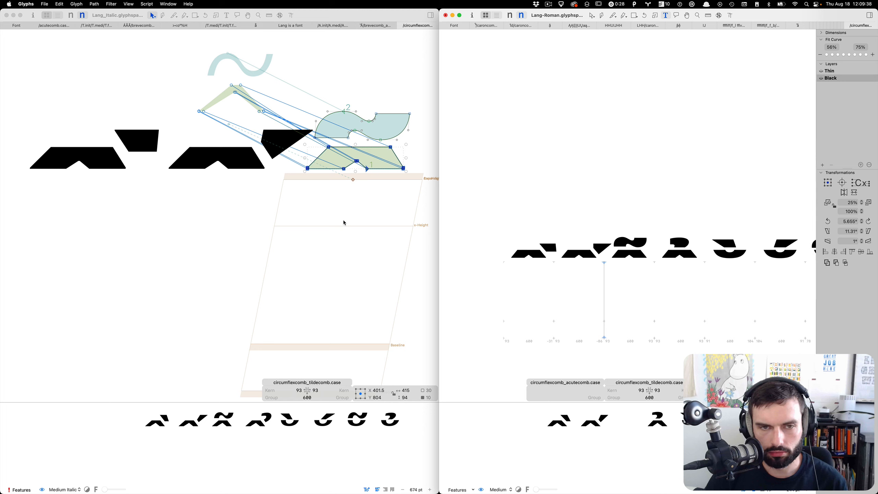
pyautogui.scroll(5, 611, 269)
pyautogui.scroll(-2, 611, 269)
pyautogui.press('Escape')
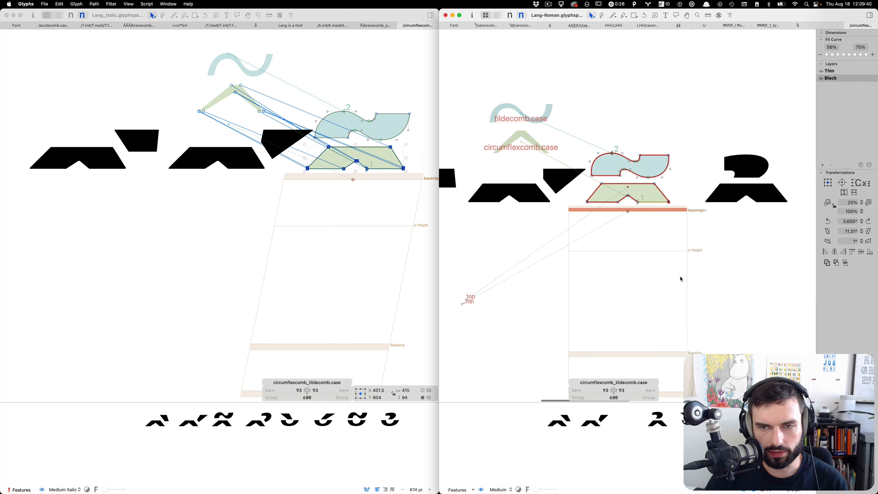
# Undo the circumflex decomposition and the deletion of the tildecomb.case component.
pyautogui.press('super+z')
pyautogui.press('super+z')
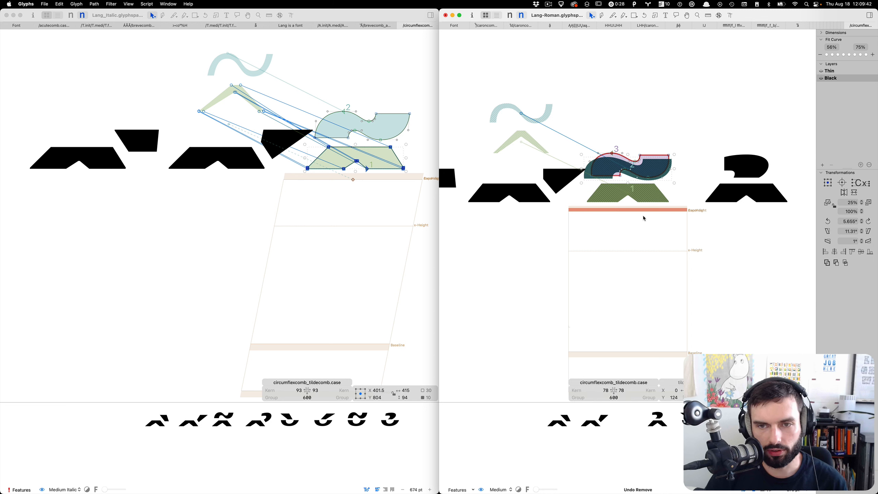
pyautogui.scroll(3, 690, 157)
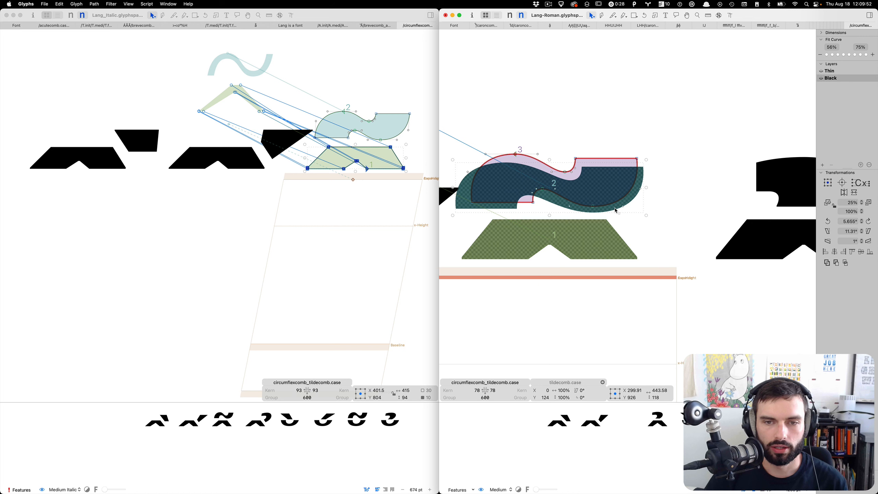
# Delete the tildecomb.case component and decompose the circumflexcomb.case component in the Roman Black circumflexcomb_tildecomb.case.
pyautogui.press('Delete')
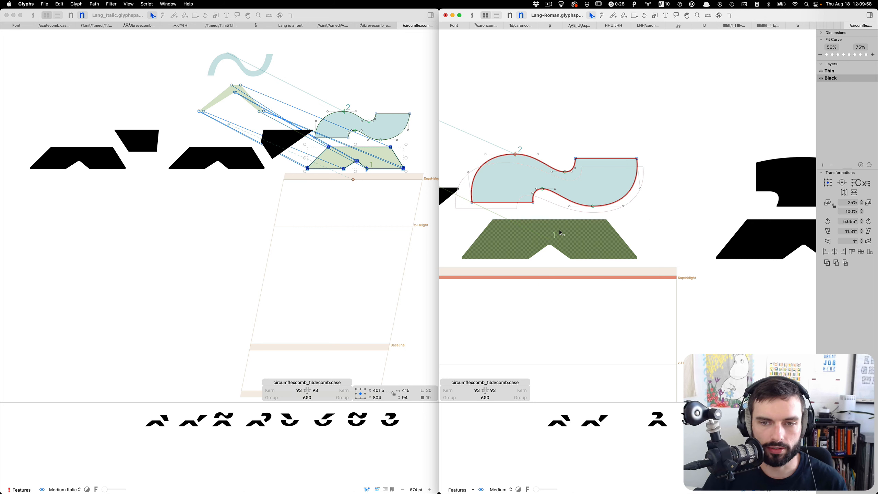
pyautogui.rightClick(593, 227)
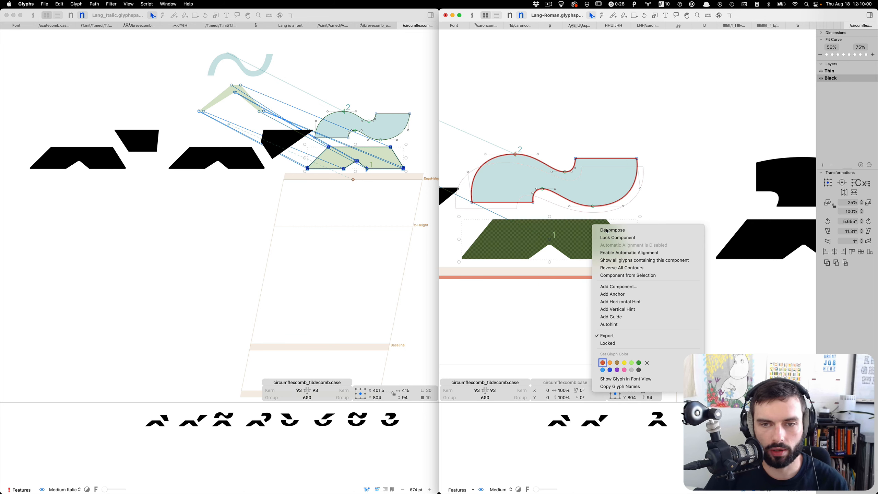
pyautogui.click(607, 231)
# In the Thin master, replace the Roman tildecomb.case component with the tilde outline copied from the Italic circumflexcomb_tildecomb.case.
pyautogui.press('super+1')
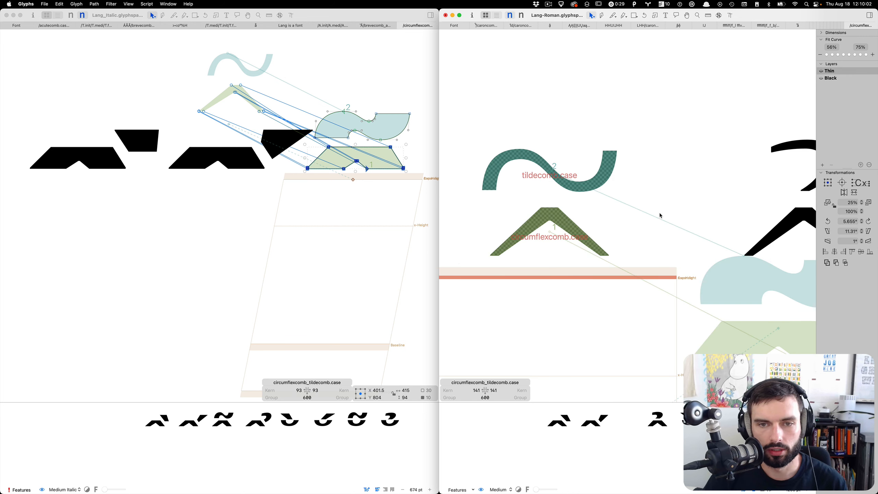
pyautogui.click(311, 239)
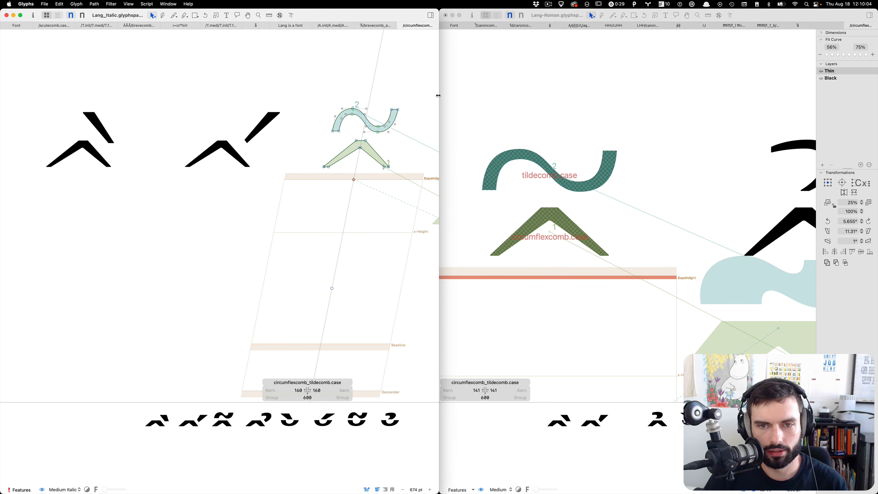
pyautogui.doubleClick(392, 129)
pyautogui.click(626, 209)
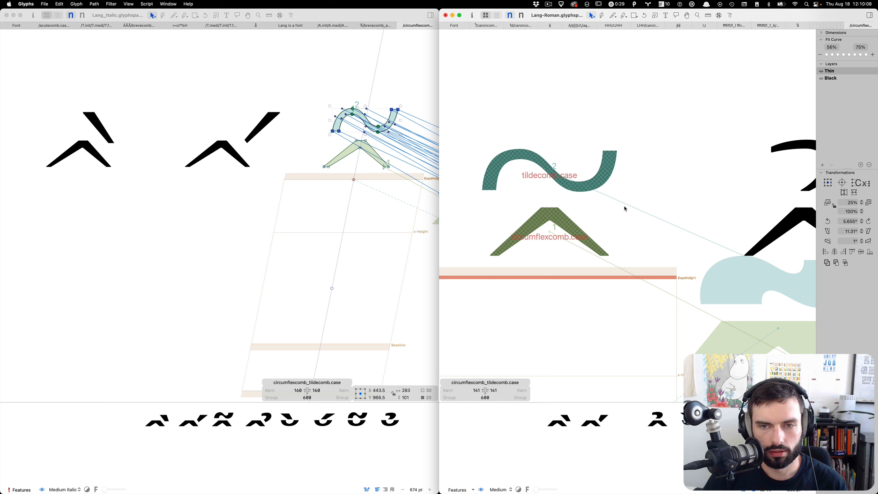
pyautogui.doubleClick(599, 184)
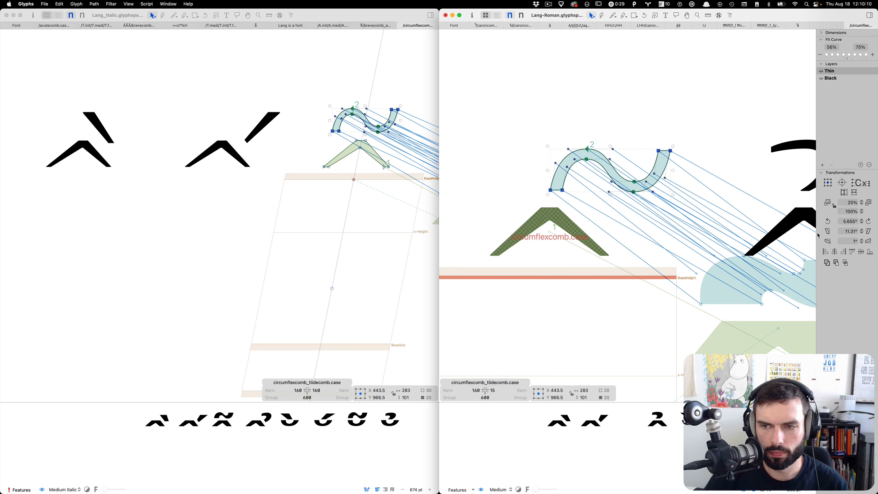
# Slant the pasted Thin tilde upright by 11.31° and move it horizontally to X 302.
pyautogui.click(829, 232)
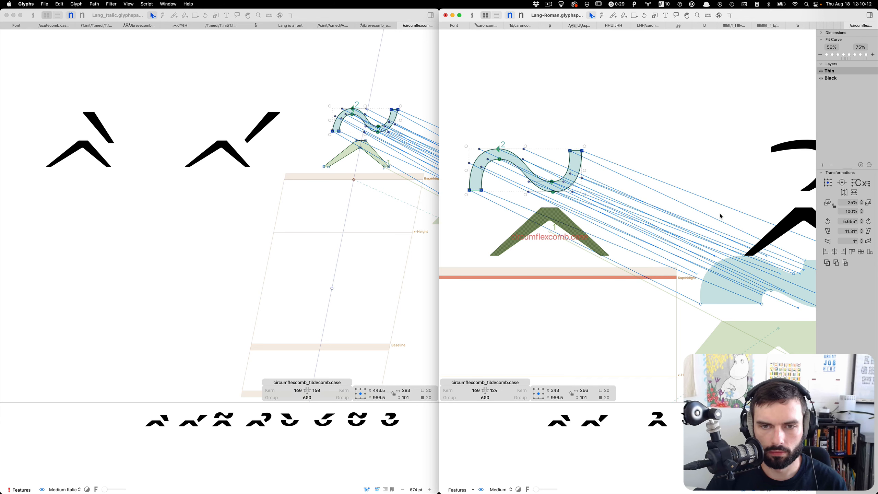
pyautogui.hotkey('shift', 'Right')
pyautogui.hotkey('shift', 'Right')
pyautogui.hotkey('shift', 'Right')
pyautogui.hotkey('shift', 'Right')
pyautogui.hotkey('shift', 'Right')
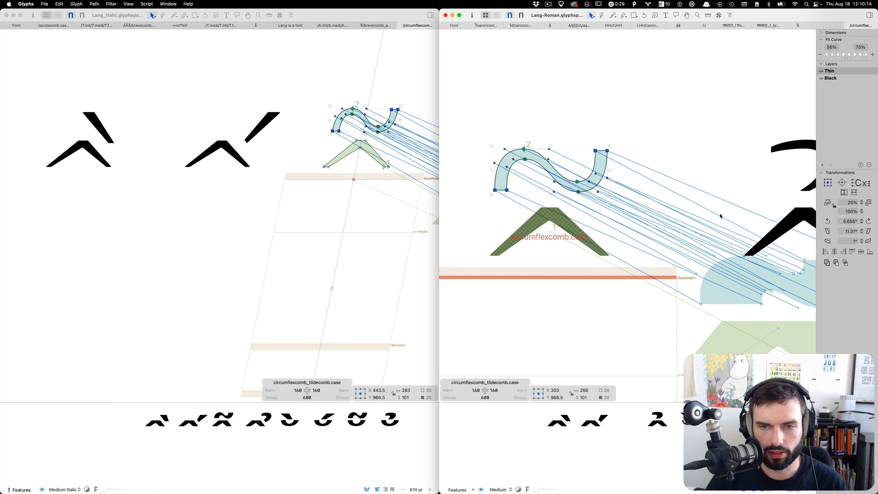
pyautogui.press('Left')
pyautogui.click(633, 248)
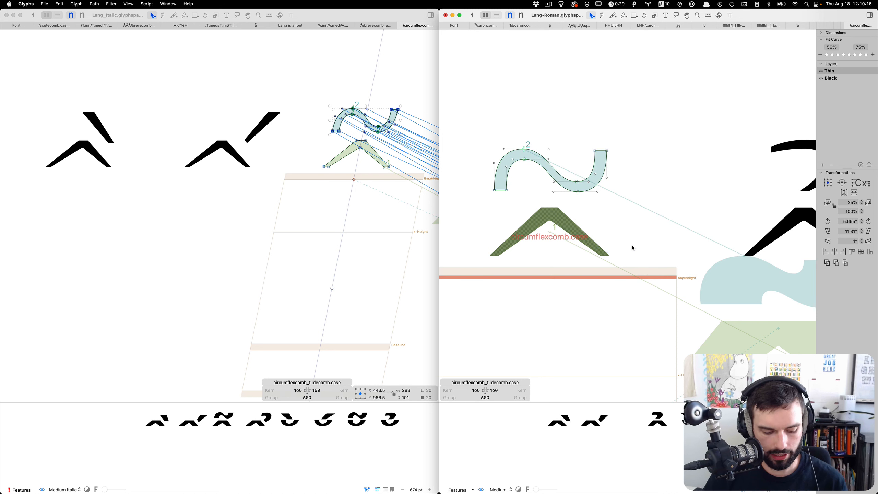
# Run the arrowtype-glyphs-scripts script that adds a vertical centre guide to the Roman Thin glyph, and check the tilde's position against it.
pyautogui.press('alt+super+r')
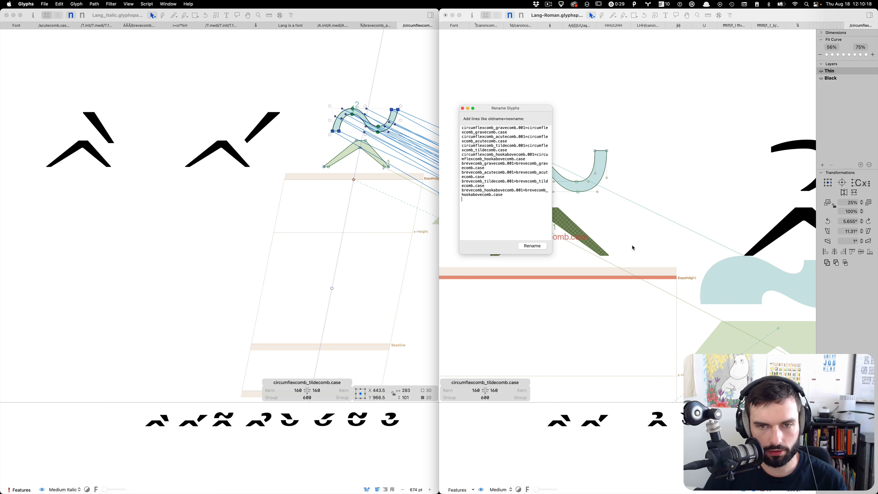
pyautogui.click(463, 108)
pyautogui.click(147, 4)
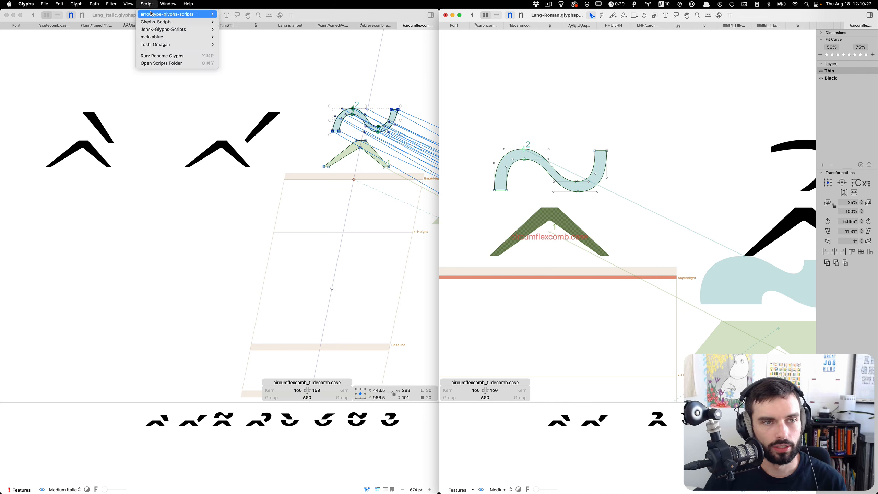
pyautogui.moveTo(194, 14)
pyautogui.moveTo(238, 14)
pyautogui.click(290, 14)
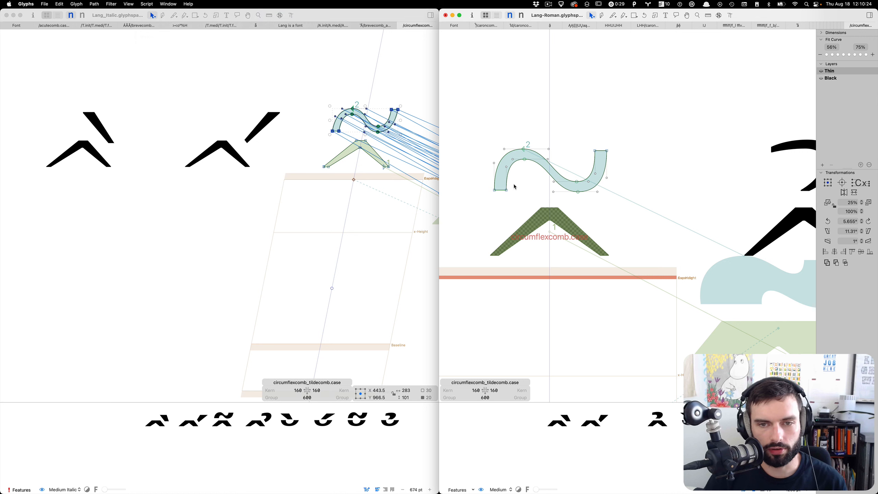
pyautogui.press('super+a')
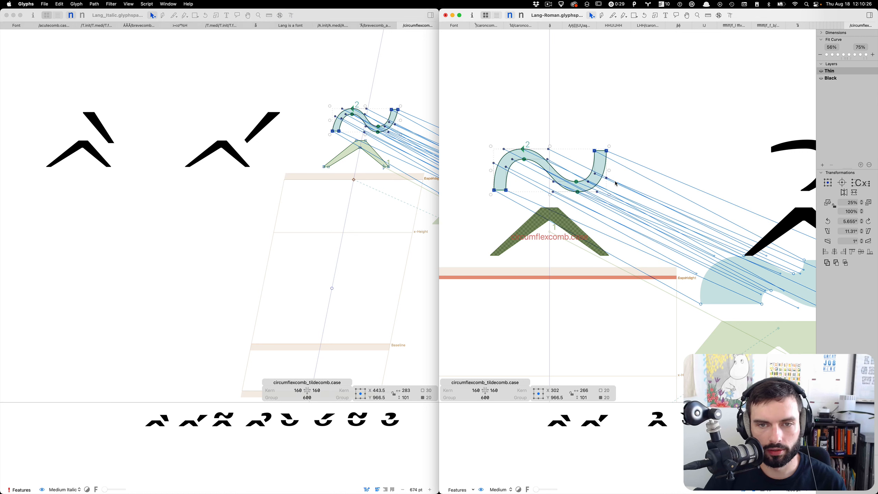
pyautogui.click(617, 181)
pyautogui.scroll(-5, 555, 199)
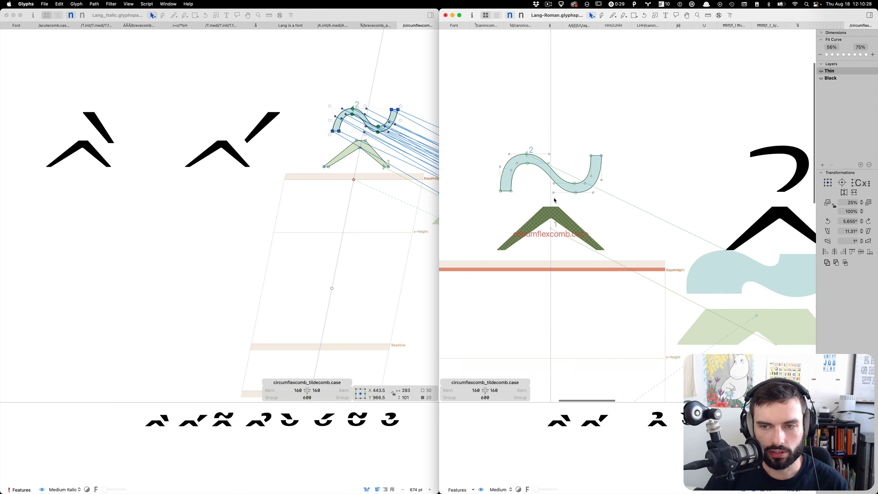
# Add the same vertical centre guide to the Roman Thin circumflexcomb_hookabovecomb.case by rerunning the script.
pyautogui.doubleClick(740, 251)
pyautogui.press('alt+super+r')
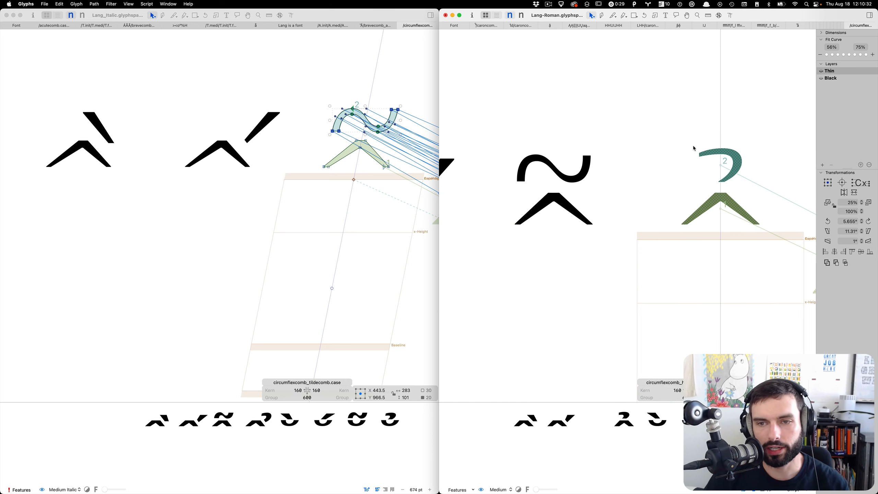
# Return to the Roman Thin circumflexcomb_tildecomb.case and decompose its circumflexcomb.case component.
pyautogui.doubleClick(531, 278)
pyautogui.scroll(3, 592, 157)
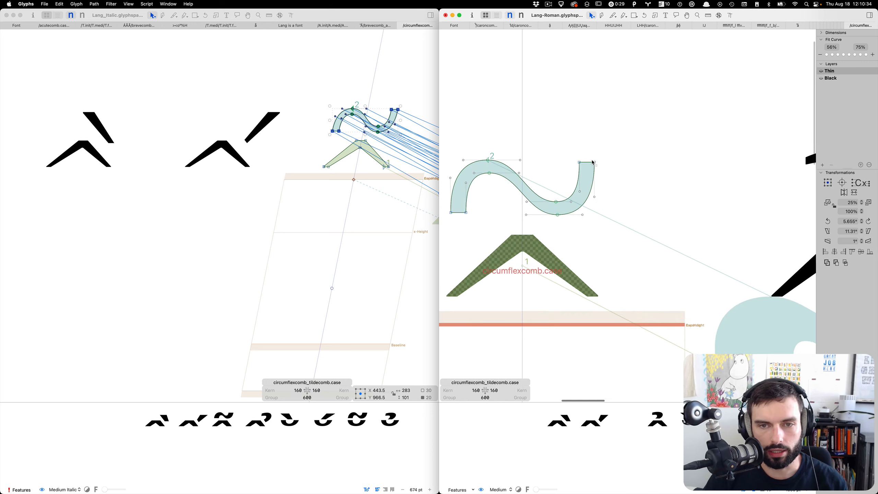
pyautogui.scroll(-3, 593, 220)
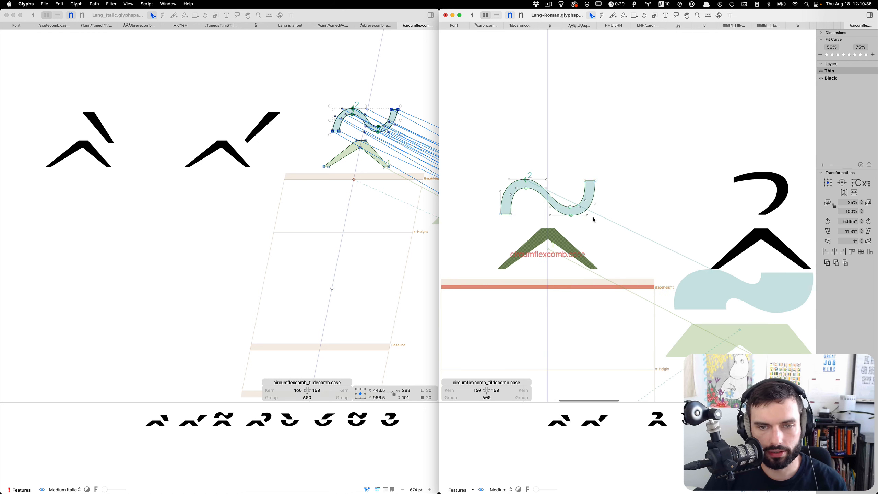
pyautogui.rightClick(555, 232)
pyautogui.click(573, 240)
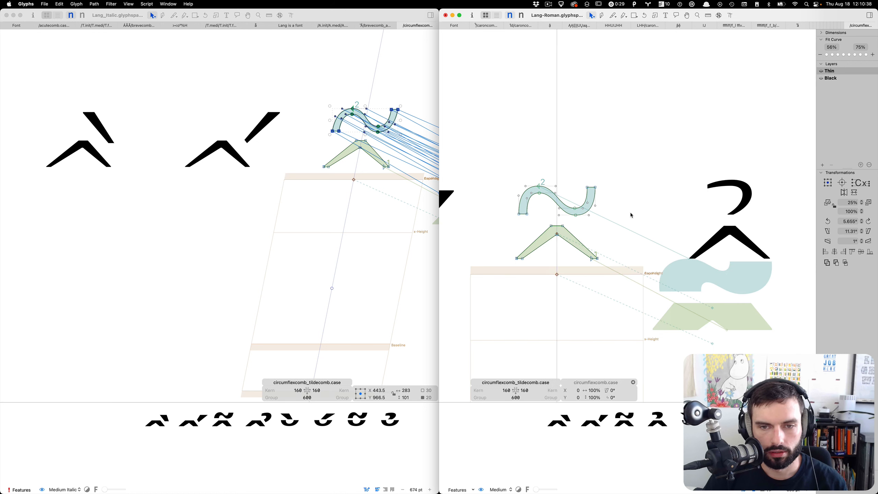
# Copy all outlines from the Italic Thin circumflexcomb_hookabovecomb.case and paste them into the matching Roman glyph.
pyautogui.hscroll(10, 631, 215)
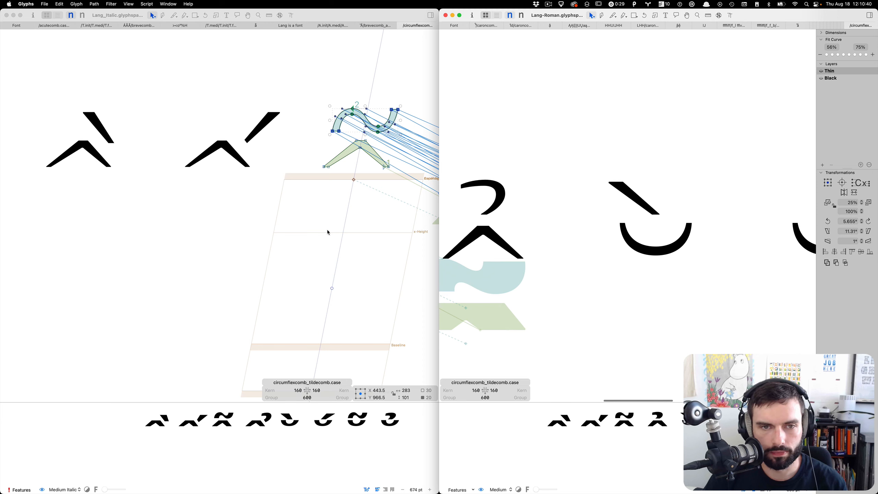
pyautogui.hscroll(2, 322, 235)
pyautogui.hscroll(5, 322, 234)
pyautogui.doubleClick(325, 203)
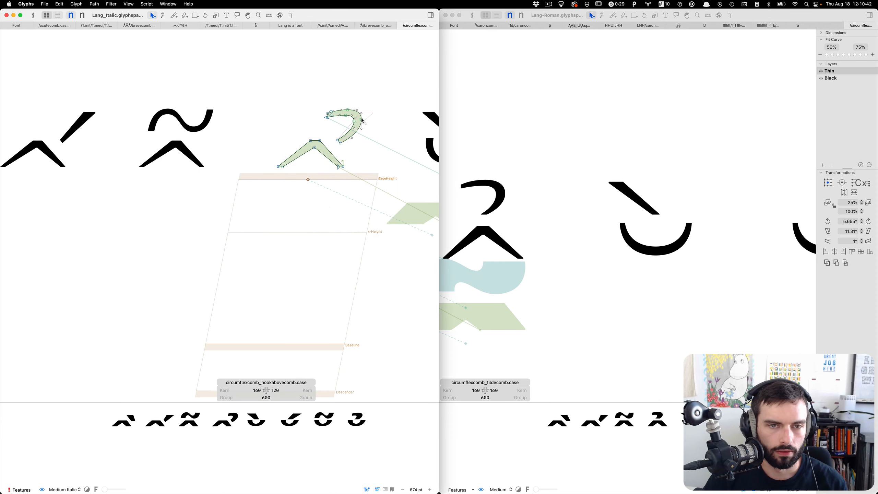
pyautogui.press('super+a')
pyautogui.press('super+c')
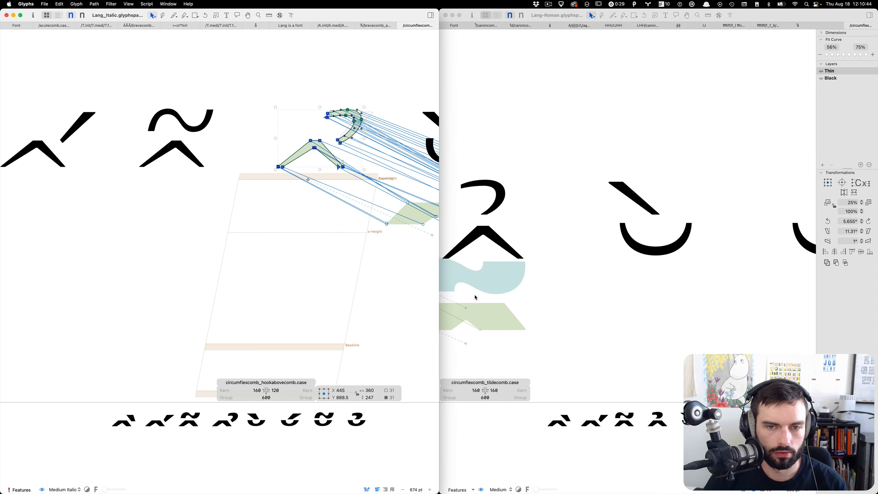
pyautogui.doubleClick(475, 296)
pyautogui.scroll(5, 455, 251)
pyautogui.press('super+v')
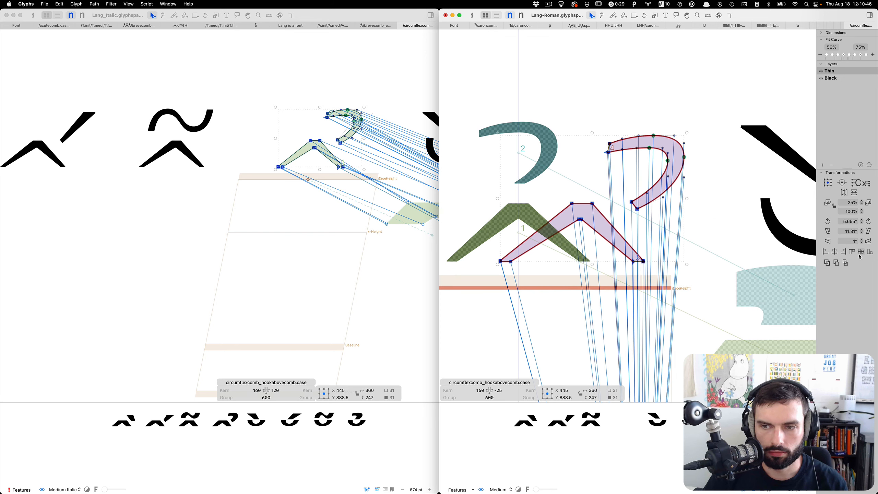
# Slant the pasted circumflex and hook outlines upright by 11.31° and align them over the circumflex component at X 325.
pyautogui.click(827, 231)
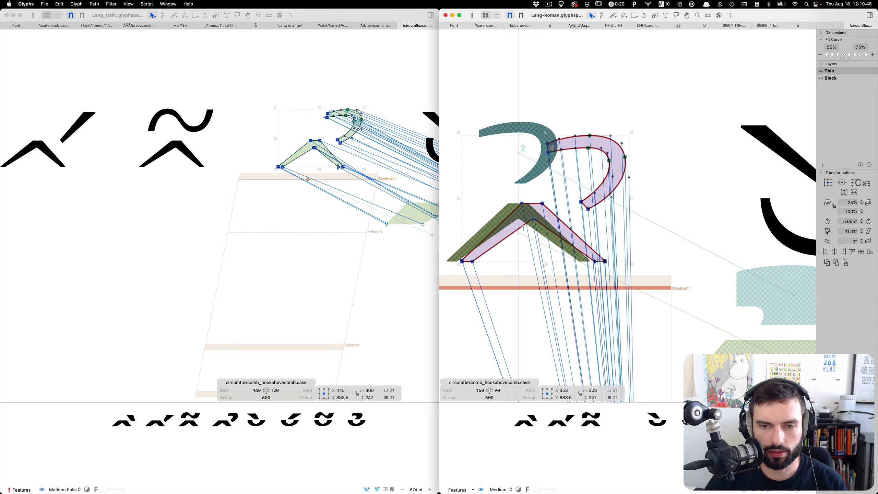
pyautogui.hotkey('shift', 'Left')
pyautogui.hotkey('shift', 'Left')
pyautogui.hotkey('shift', 'Left')
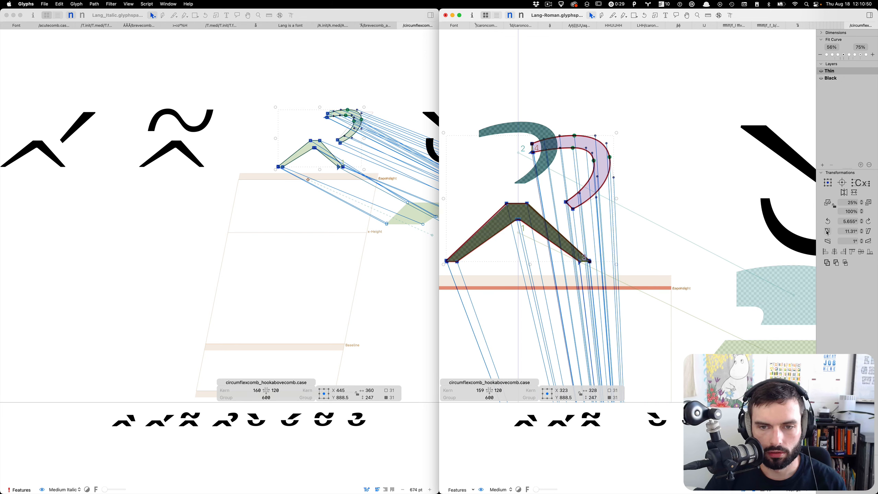
pyautogui.press('Right')
pyautogui.scroll(2, 513, 234)
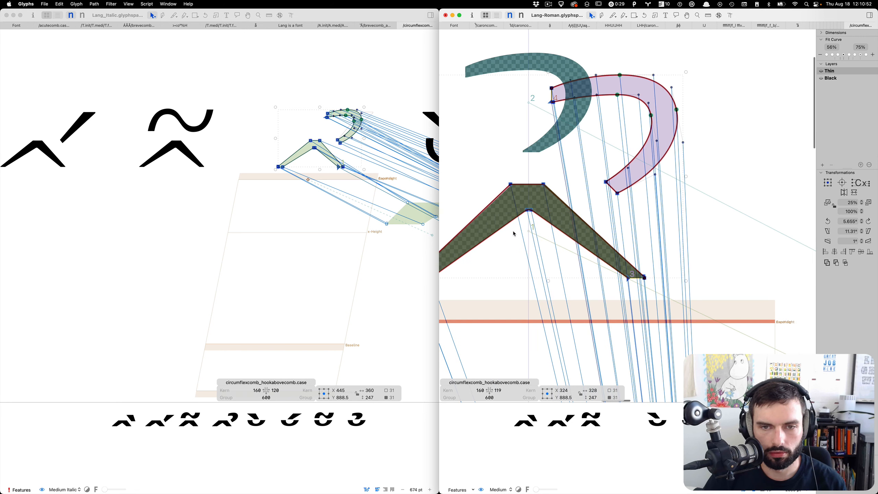
pyautogui.scroll(2, 514, 234)
pyautogui.press('Right')
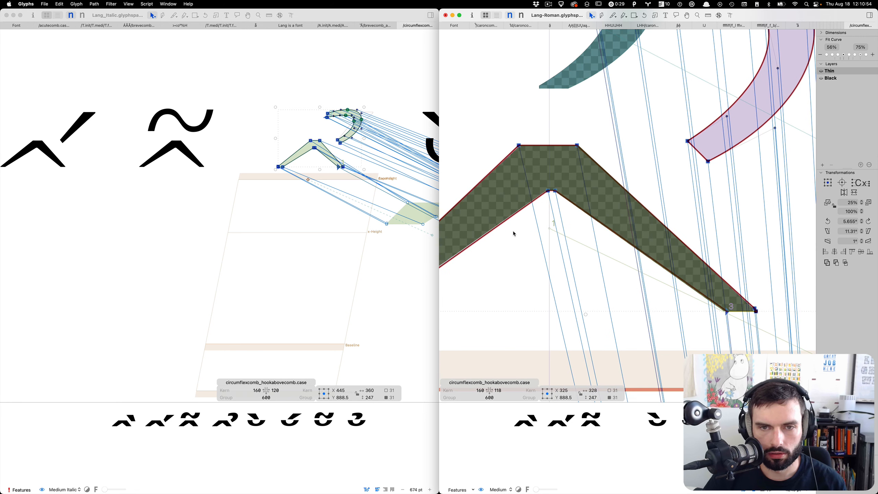
# Fine-tune the horizontal position of the pasted circumflex and hook outlines over the circumflex component in the Roman Thin glyph.
pyautogui.press('Right')
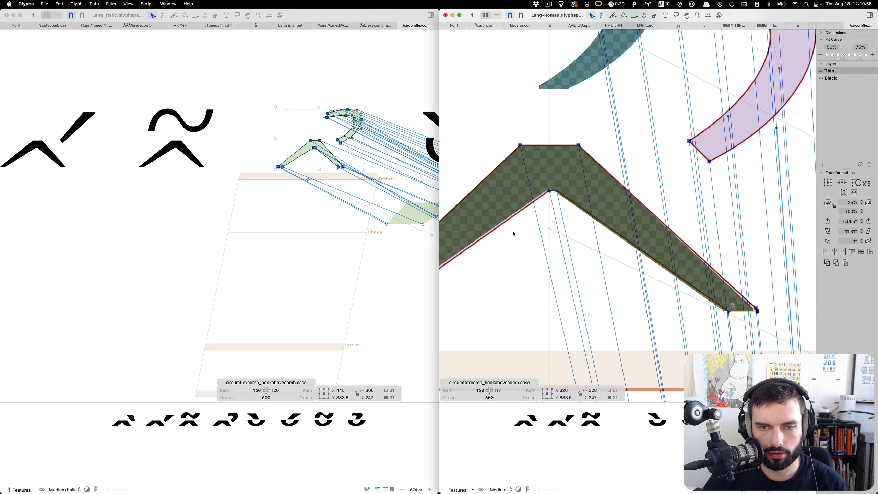
pyautogui.scroll(-2, 557, 249)
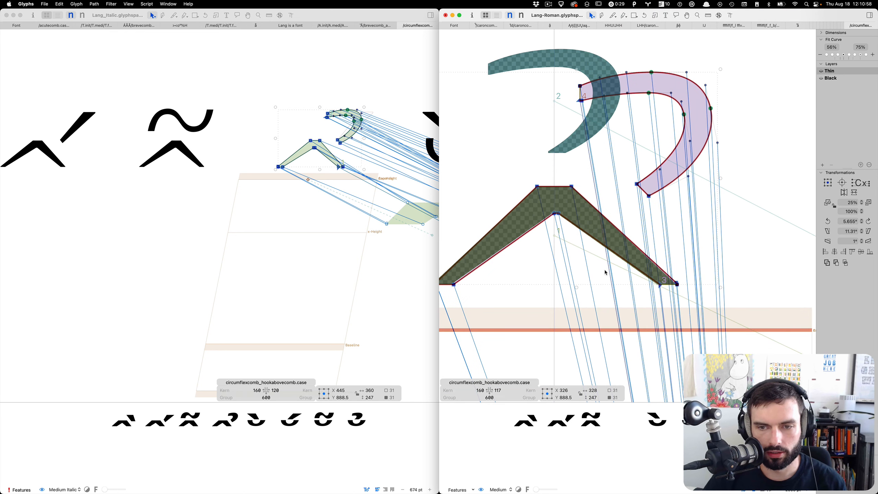
pyautogui.press('Left')
pyautogui.press('Left')
pyautogui.click(605, 272)
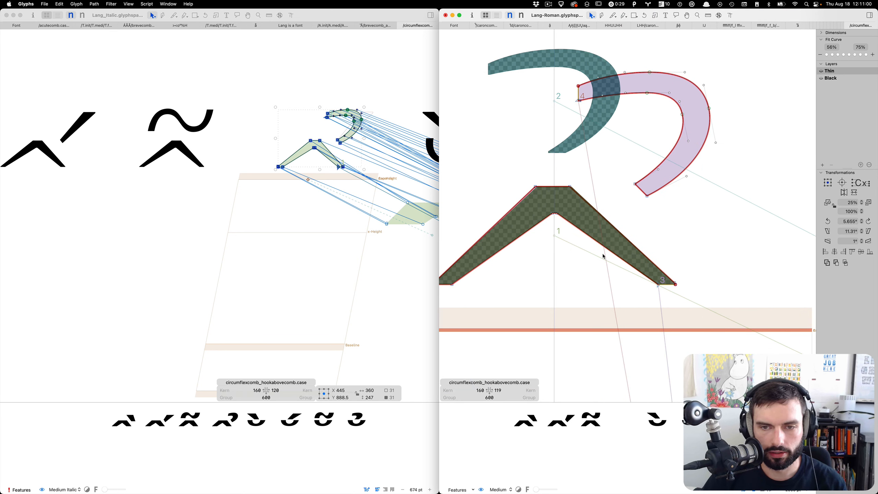
# Delete the pasted circumflex outline from the Roman Thin circumflexcomb_hookabovecomb.case, keeping the pasted hook outline.
pyautogui.doubleClick(529, 197)
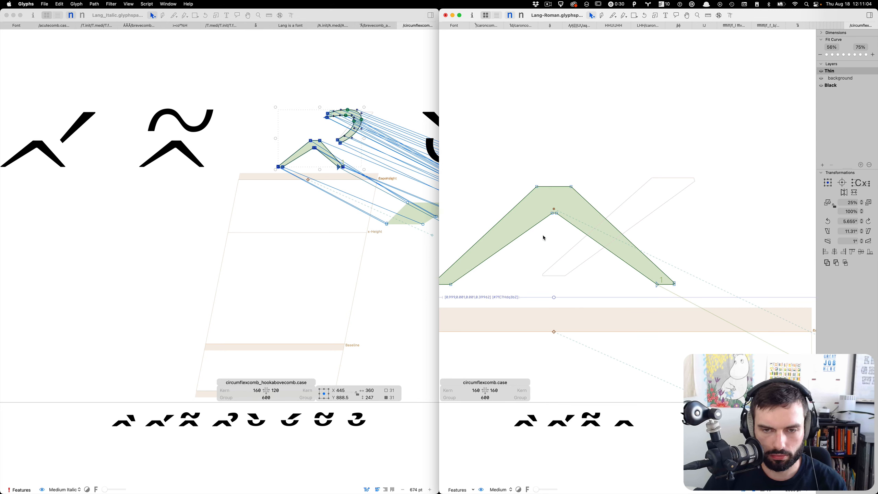
pyautogui.scroll(-5, 494, 237)
pyautogui.doubleClick(761, 233)
pyautogui.scroll(3, 761, 233)
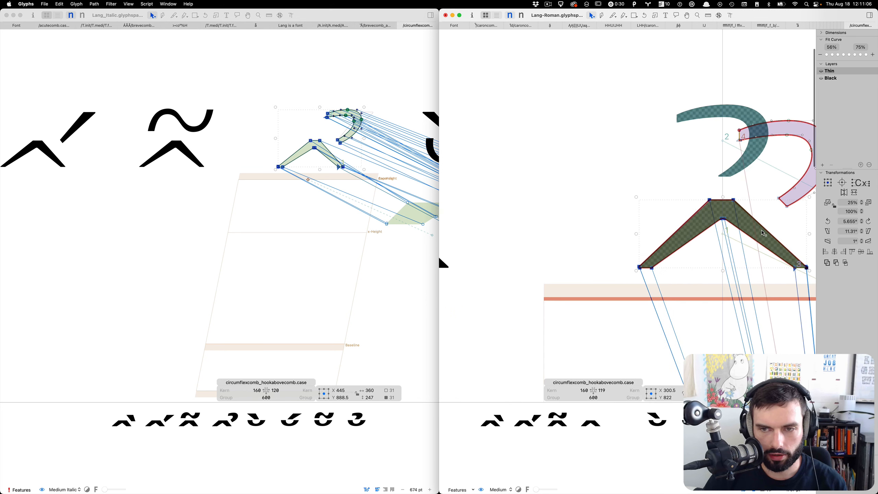
pyautogui.click(627, 179)
pyautogui.scroll(2, 634, 183)
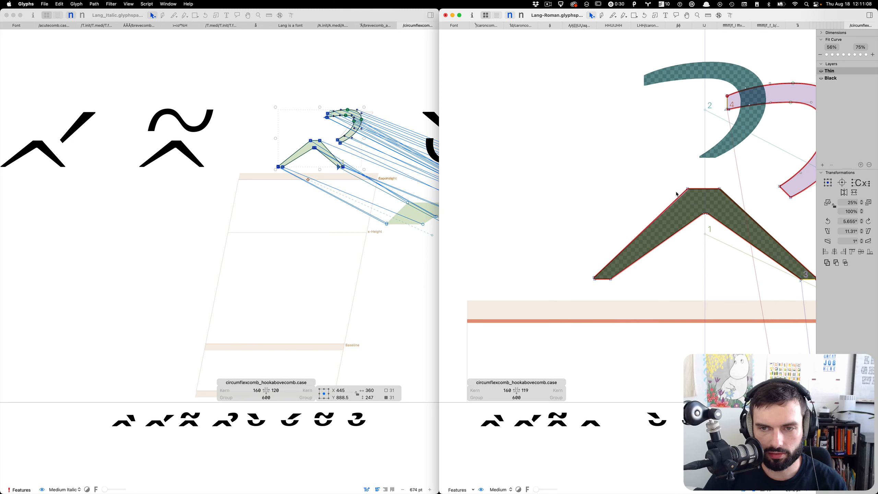
pyautogui.doubleClick(677, 194)
pyautogui.press('Delete')
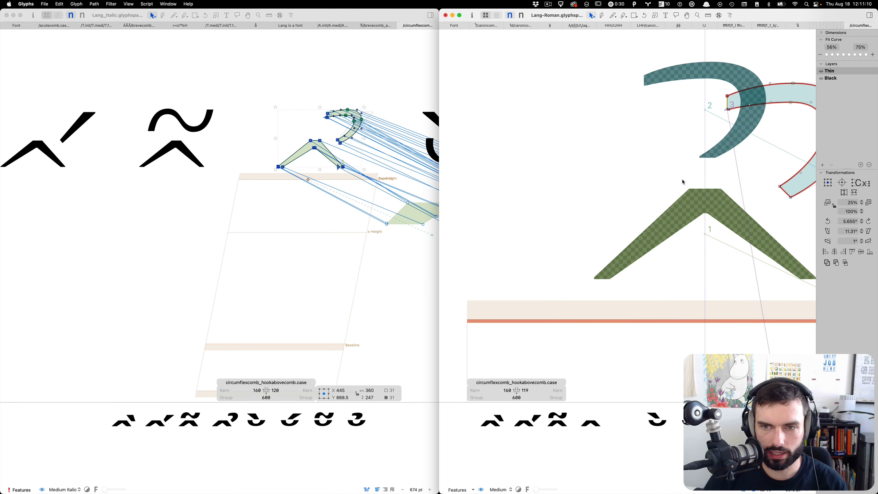
# Decompose the circumflexcomb.case component in the Thin master and delete the hookabovecomb.case component.
pyautogui.click(705, 205)
pyautogui.scroll(-2, 619, 207)
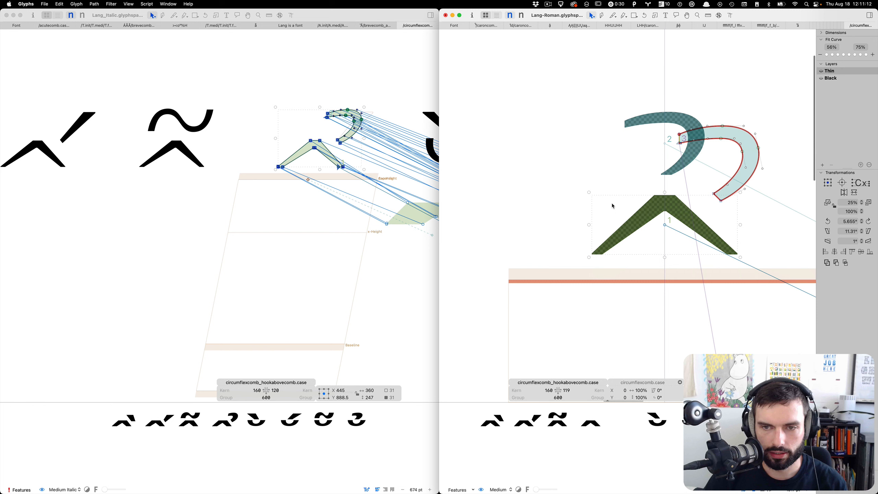
pyautogui.rightClick(649, 207)
pyautogui.click(665, 213)
pyautogui.click(689, 163)
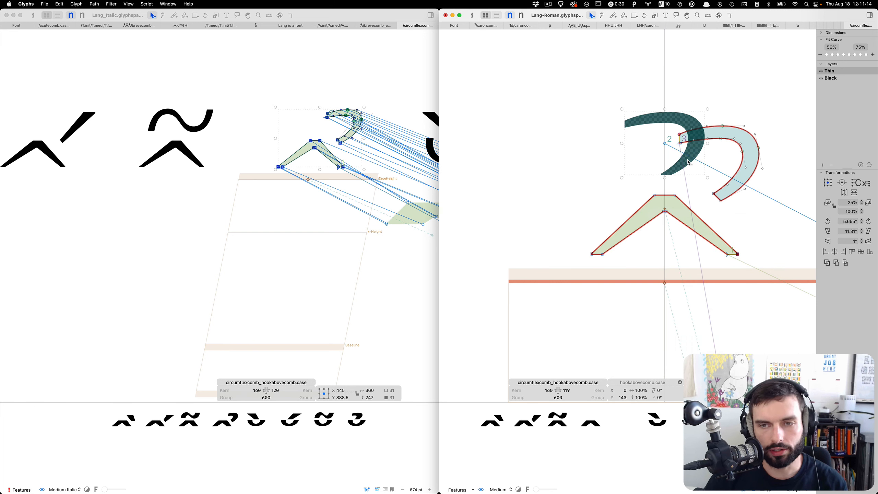
pyautogui.press('Delete')
pyautogui.scroll(-5, 617, 192)
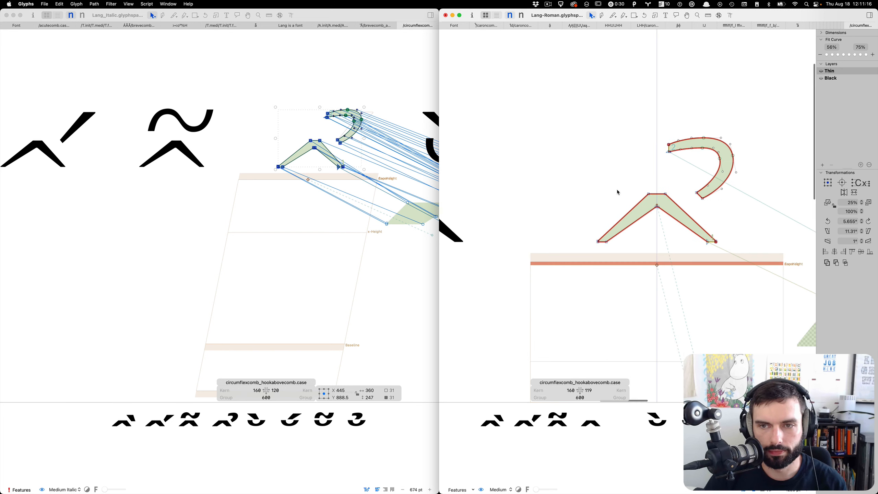
# Switch circumflexcomb_hookabovecomb.case to the Black master in both the Roman and Italic fonts.
pyautogui.press('super+2')
pyautogui.hscroll(10, 312, 258)
pyautogui.doubleClick(324, 225)
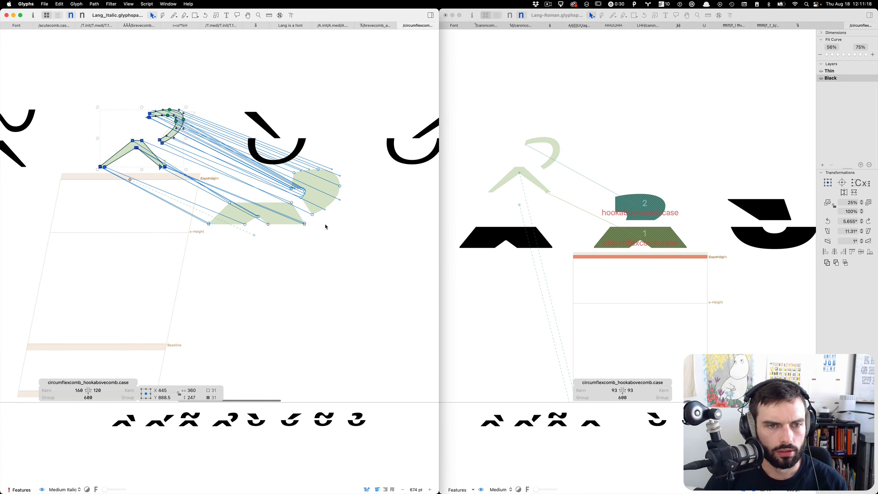
pyautogui.press('End')
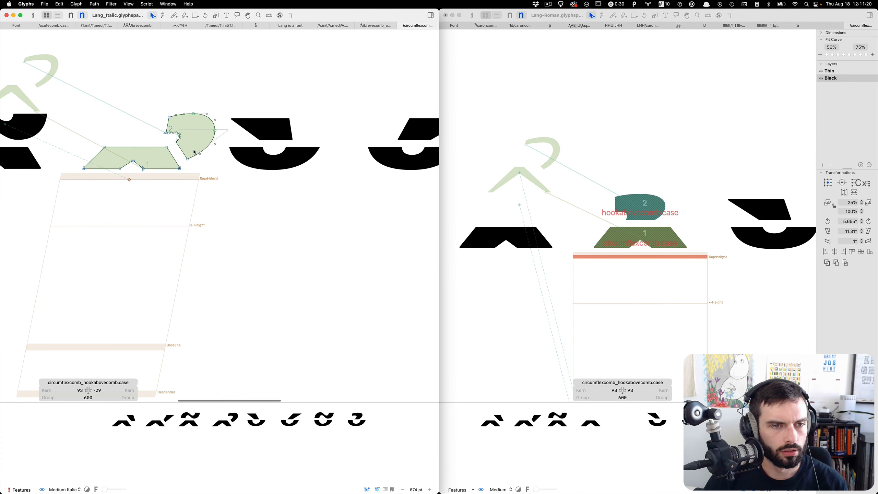
pyautogui.press('super+a')
pyautogui.click(735, 216)
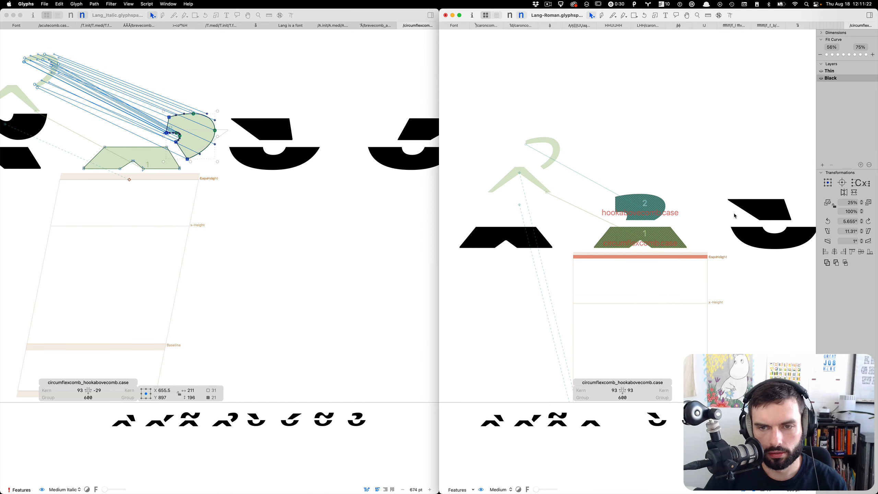
pyautogui.scroll(3, 735, 216)
pyautogui.press('super+v')
pyautogui.press('super+z')
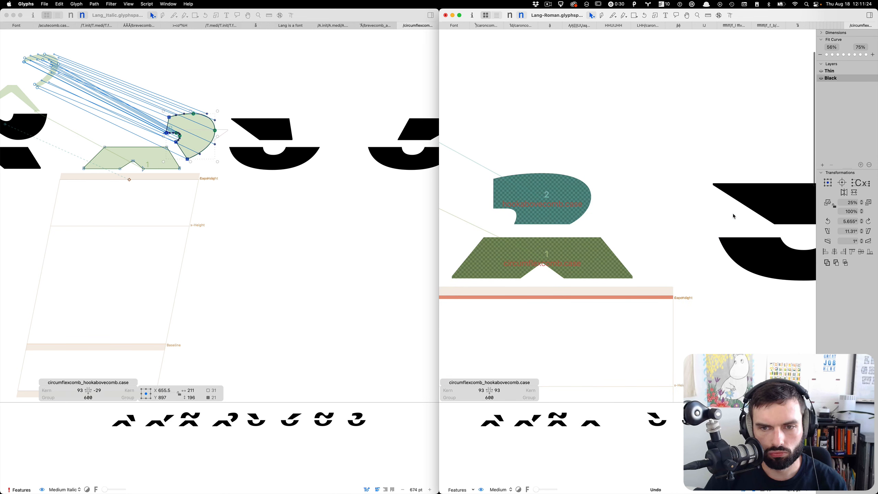
# Copy all outlines from the Italic Black circumflexcomb_hookabovecomb.case and paste them into the Roman Black glyph.
pyautogui.click(117, 199)
pyautogui.press('super+a')
pyautogui.press('super+c')
pyautogui.click(599, 332)
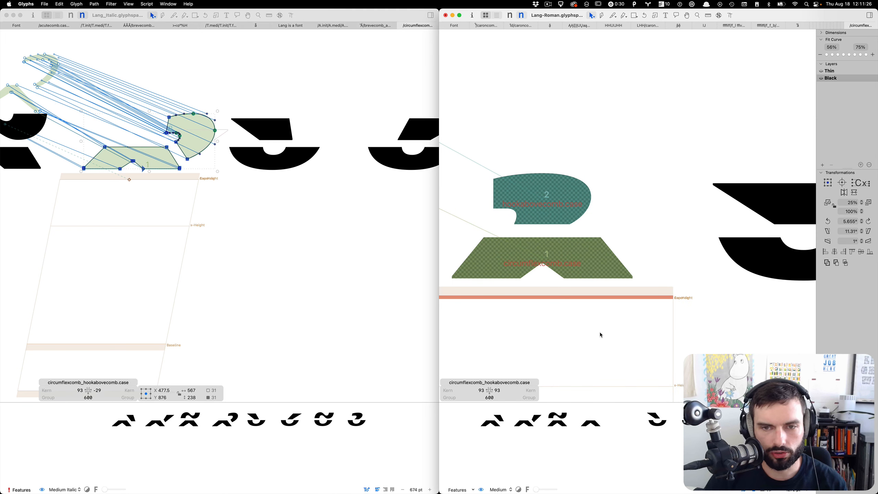
pyautogui.press('super+v')
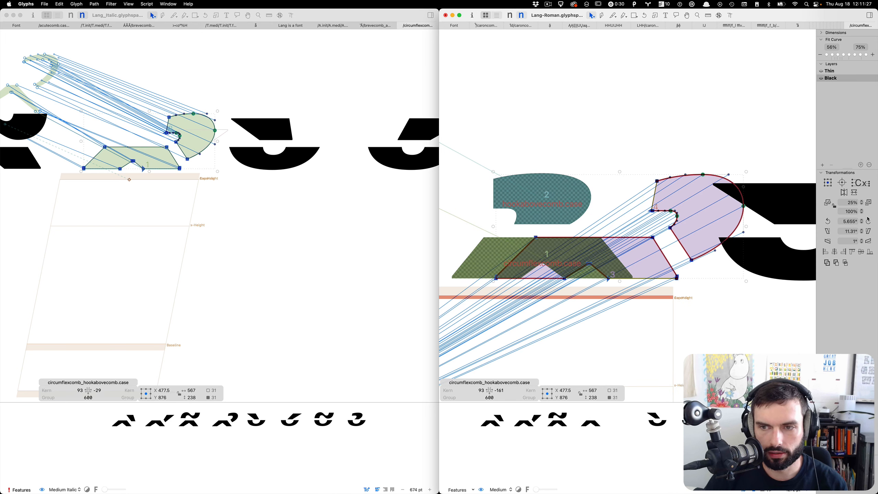
# Slant the pasted Black outlines upright by 11.31° and align the circumflex over its component at X 367.
pyautogui.click(827, 232)
pyautogui.press('super+Left')
pyautogui.press('super+Left')
pyautogui.hotkey('shift', 'Right')
pyautogui.hotkey('shift', 'Right')
pyautogui.hotkey('shift', 'Right')
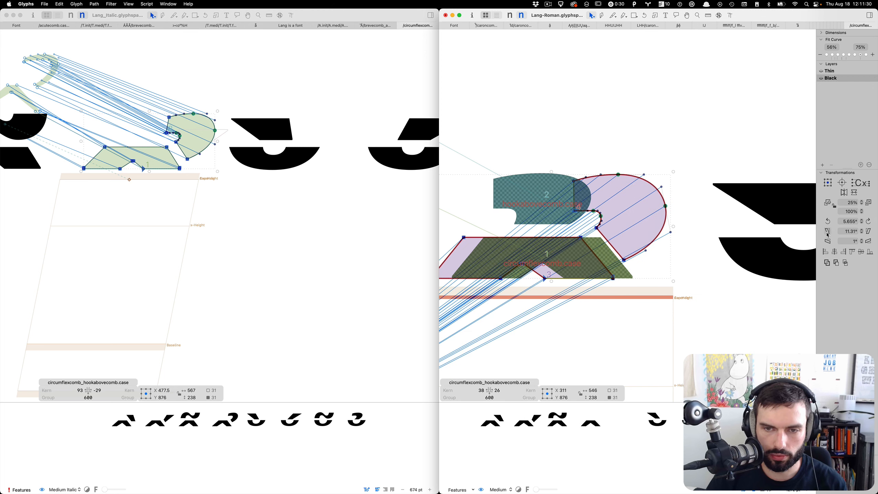
pyautogui.hotkey('shift', 'Right')
pyautogui.hotkey('shift', 'Right')
pyautogui.hotkey('shift', 'Right')
pyautogui.hotkey('shift', 'Right')
pyautogui.hotkey('shift', 'Right')
pyautogui.press('Right')
pyautogui.press('Right')
pyautogui.press('Right')
pyautogui.press('Right')
pyautogui.press('Right')
pyautogui.press('Right')
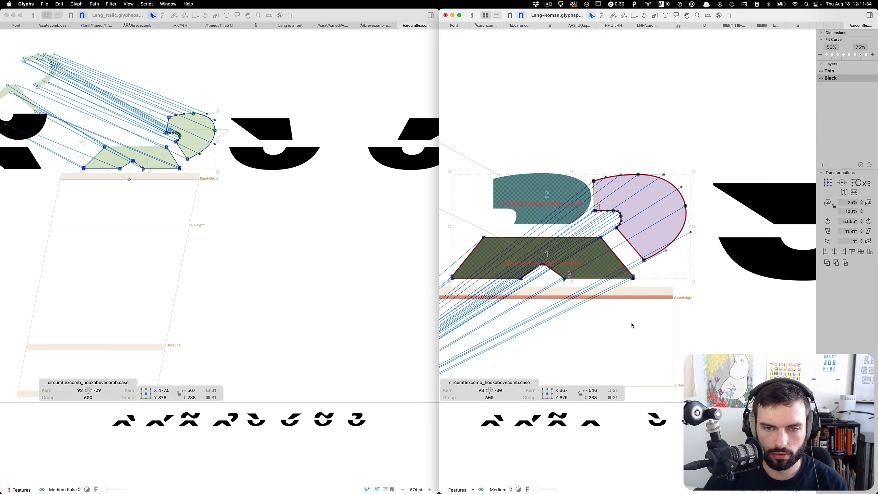
# Delete the pasted circumflex outline and the hookabovecomb.case component from the Roman Black glyph.
pyautogui.click(556, 276)
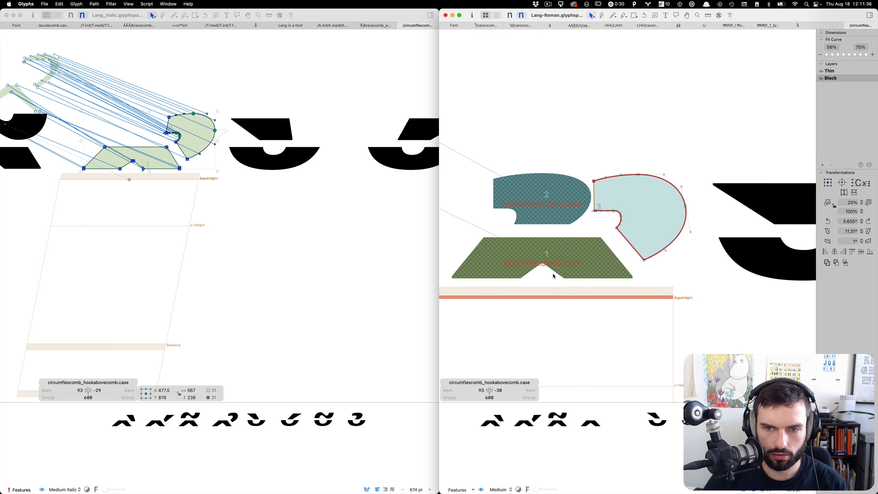
pyautogui.click(570, 198)
pyautogui.press('BackSpace')
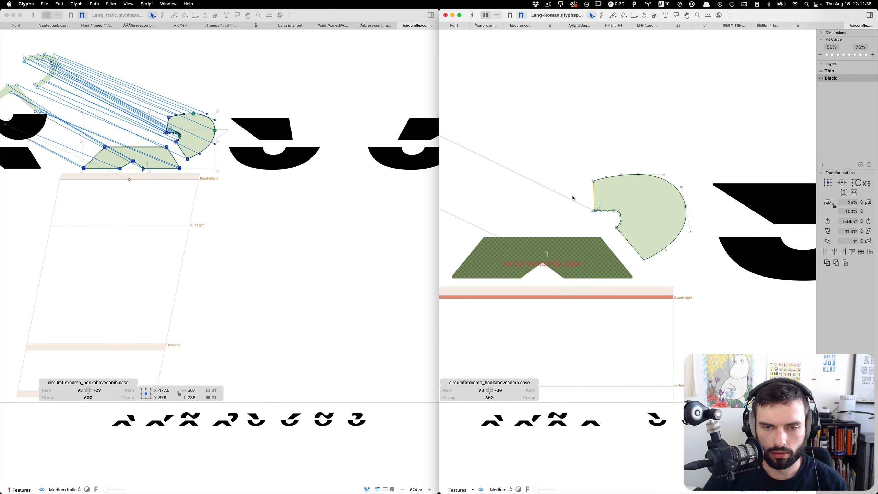
# Decompose the circumflexcomb.case component in the Roman Black circumflexcomb_hookabovecomb.case.
pyautogui.click(570, 247)
pyautogui.rightClick(570, 246)
pyautogui.click(578, 246)
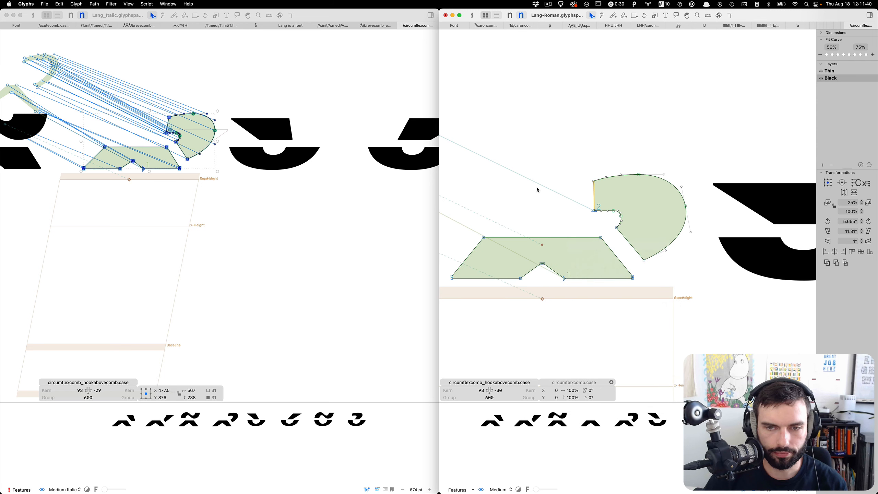
# Copy the tilde outline from the Italic Black brevecomb_tildecomb.case and paste it into the matching Roman glyph.
pyautogui.scroll(-3, 536, 187)
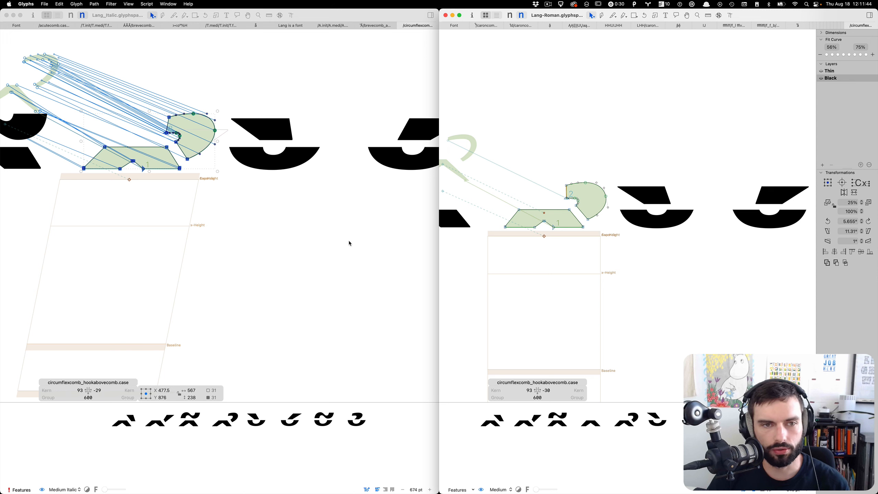
pyautogui.hscroll(4, 289, 251)
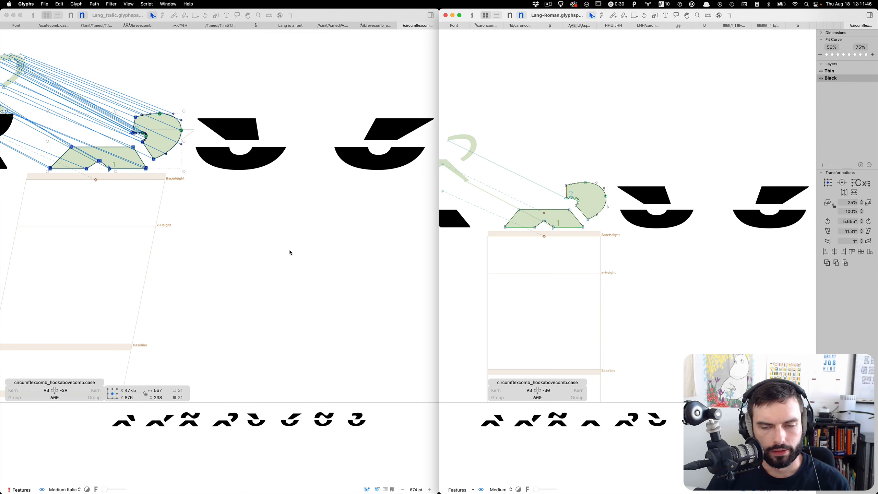
pyautogui.hscroll(6, 622, 259)
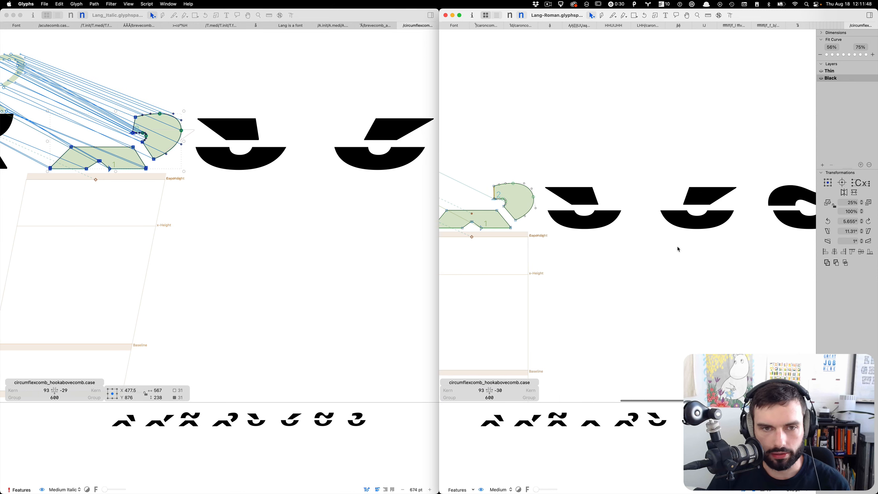
pyautogui.hscroll(10, 244, 238)
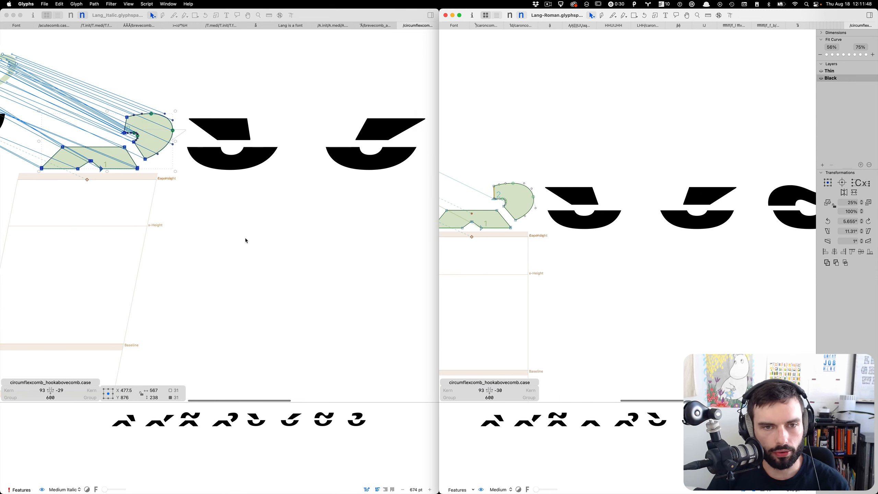
pyautogui.doubleClick(266, 209)
pyautogui.doubleClick(315, 122)
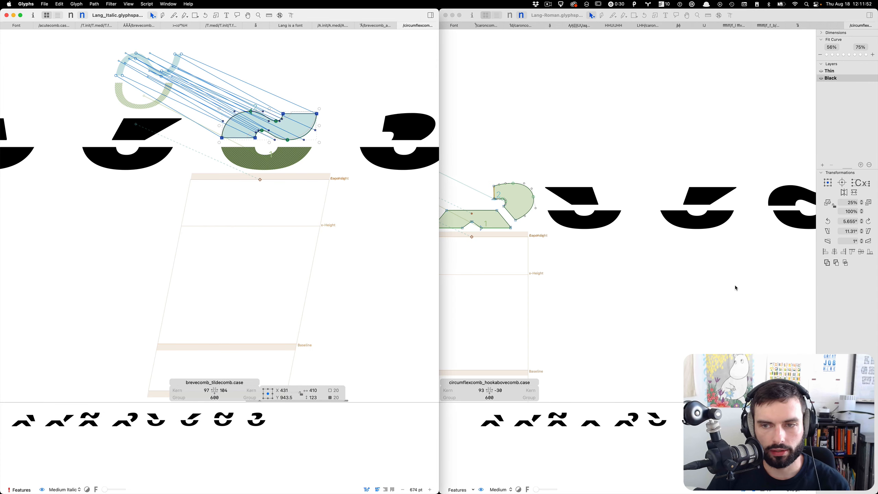
pyautogui.hscroll(10, 736, 288)
pyautogui.doubleClick(673, 268)
pyautogui.scroll(6, 732, 184)
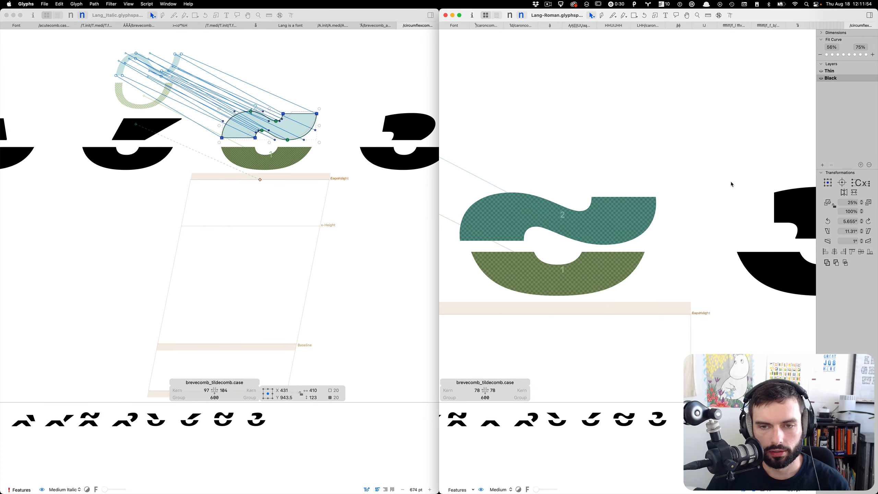
pyautogui.press('super+v')
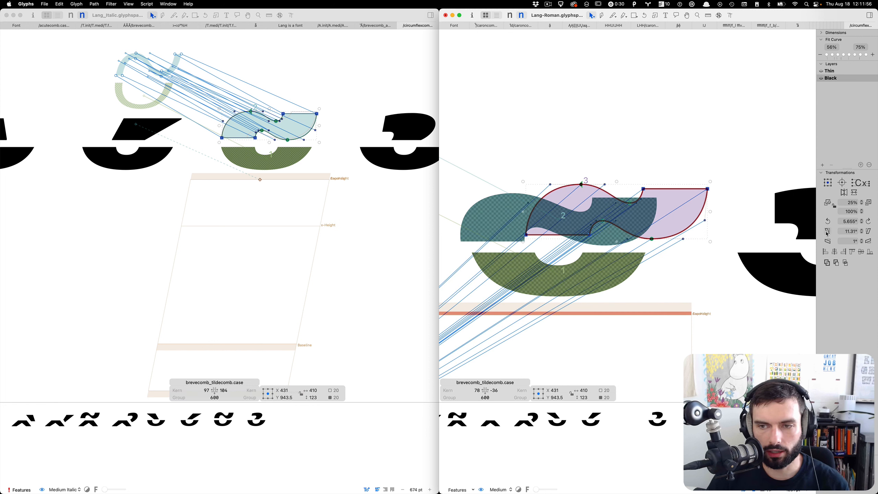
# Slant the pasted tilde upright by 11.31° and move it left to X 301.5 over the tilde component.
pyautogui.hotkey('shift', 'Left')
pyautogui.hotkey('shift', 'Left')
pyautogui.hotkey('shift', 'Left')
pyautogui.hotkey('shift', 'Left')
pyautogui.hotkey('shift', 'Left')
pyautogui.hotkey('shift', 'Left')
pyautogui.hotkey('shift', 'Left')
pyautogui.hotkey('shift', 'Left')
pyautogui.hotkey('shift', 'Left')
pyautogui.hotkey('shift', 'Left')
pyautogui.hotkey('shift', 'Left')
pyautogui.hotkey('shift', 'Left')
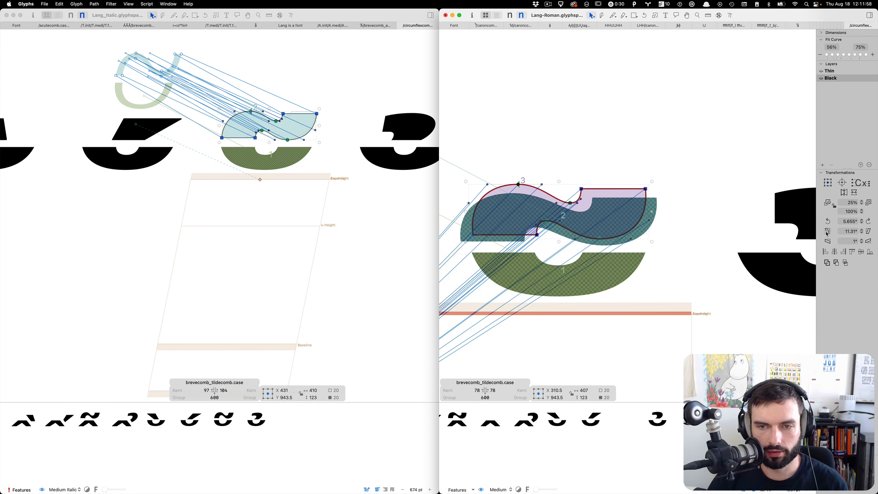
pyautogui.hotkey('shift', 'Left')
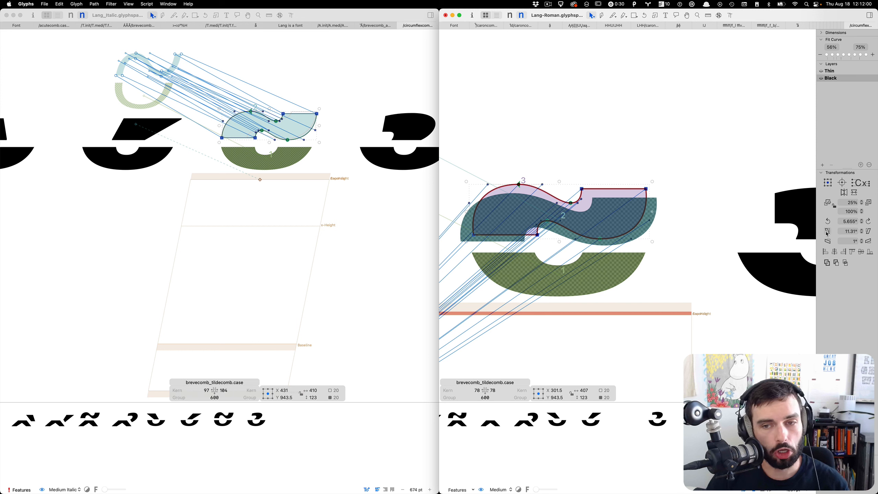
# Delete the tildecomb.case component from the Roman Black brevecomb_tildecomb.case.
pyautogui.click(694, 219)
pyautogui.click(654, 207)
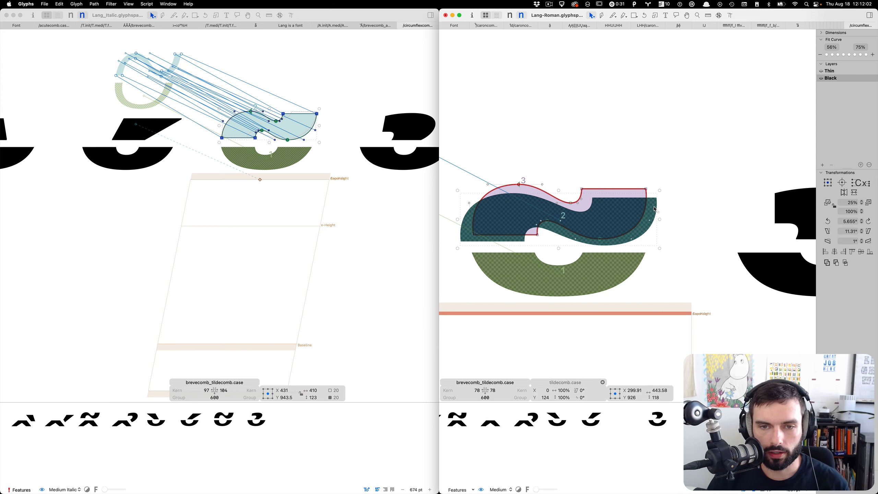
pyautogui.press('Delete')
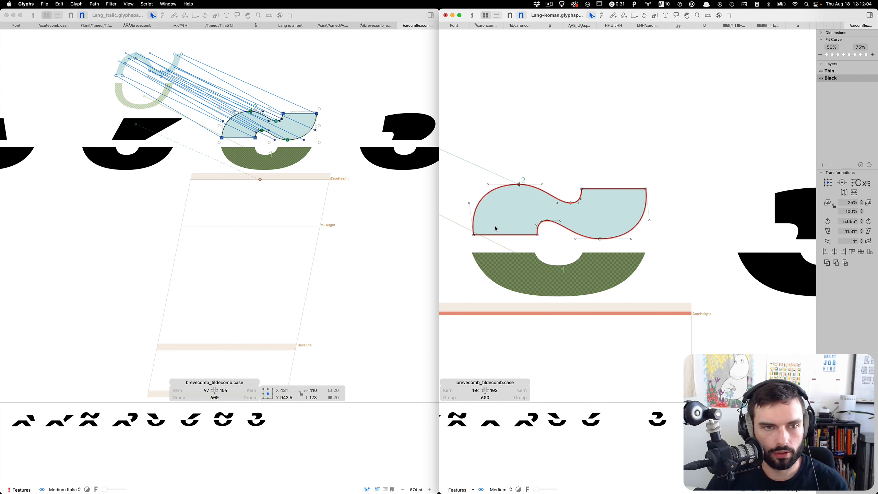
# Nudge the upright tilde outline left to X 295.5 above the breve.
pyautogui.scroll(3, 487, 235)
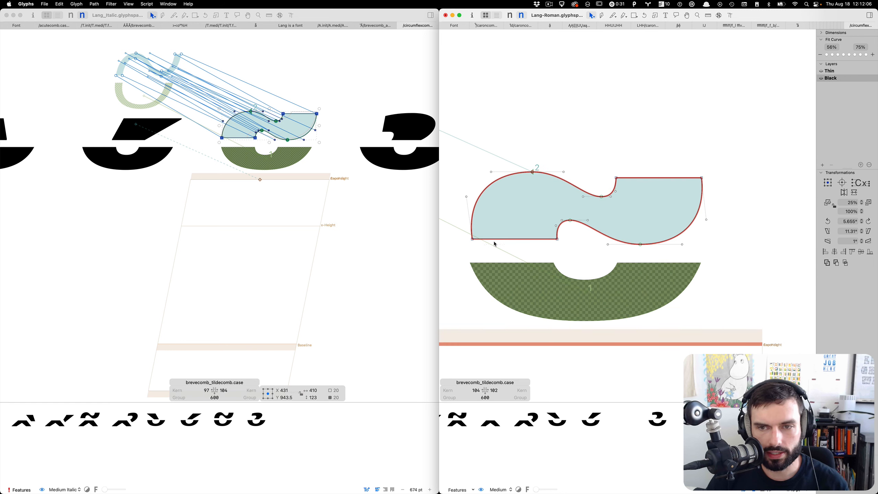
pyautogui.doubleClick(493, 241)
pyautogui.press('Left')
pyautogui.press('Left')
pyautogui.press('Left')
pyautogui.press('Left')
pyautogui.press('Left')
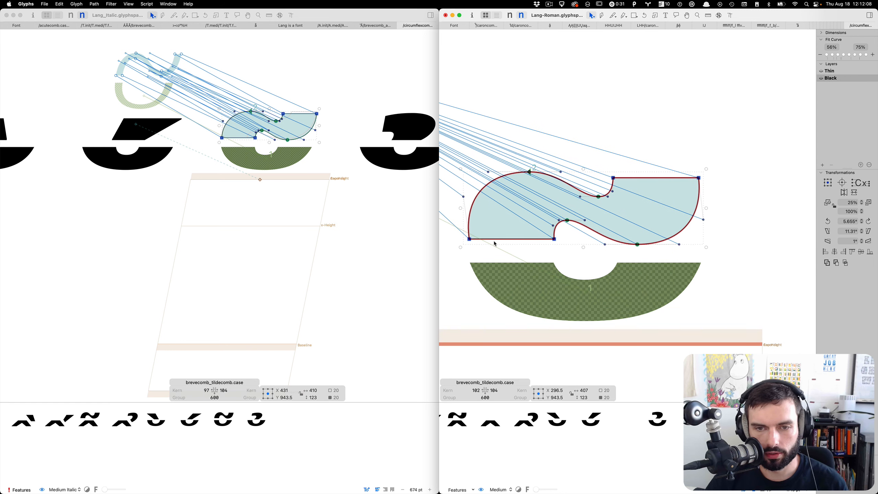
pyautogui.press('Left')
# Compare the Italic and Roman Black brevecomb_tildecomb.case accents as filled shapes.
pyautogui.click(226, 187)
pyautogui.scroll(3, 258, 148)
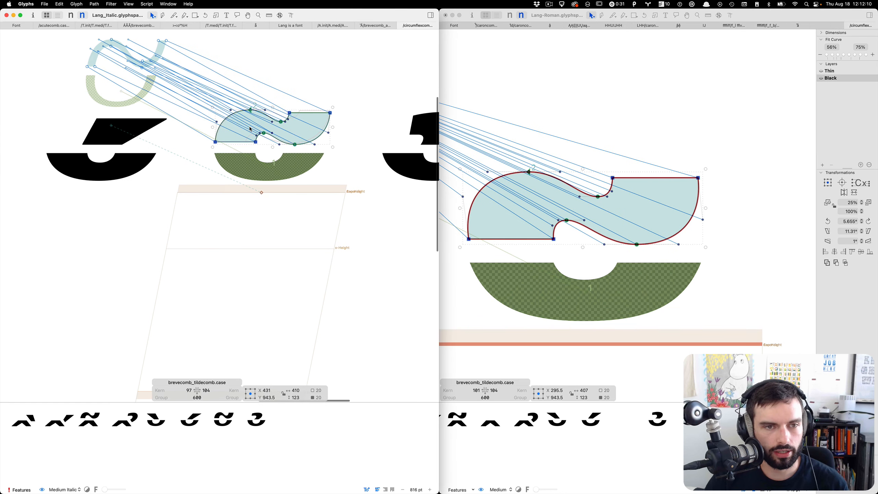
pyautogui.press('t')
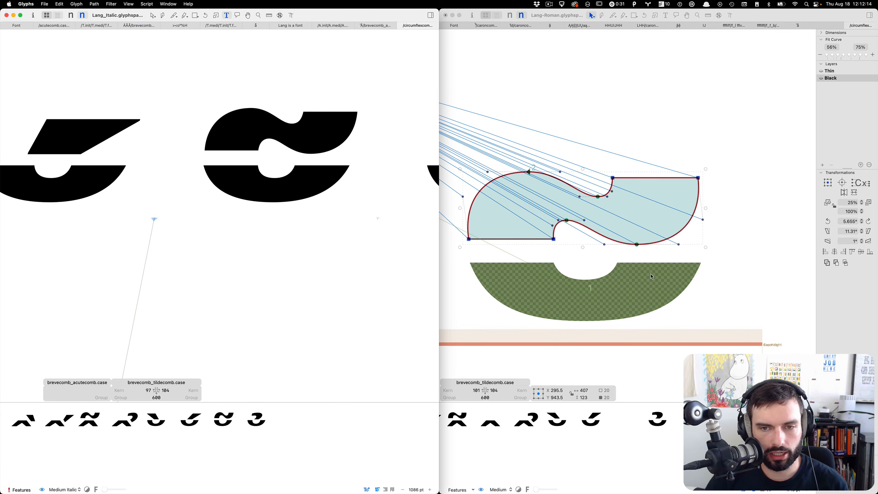
pyautogui.click(599, 253)
pyautogui.press('t')
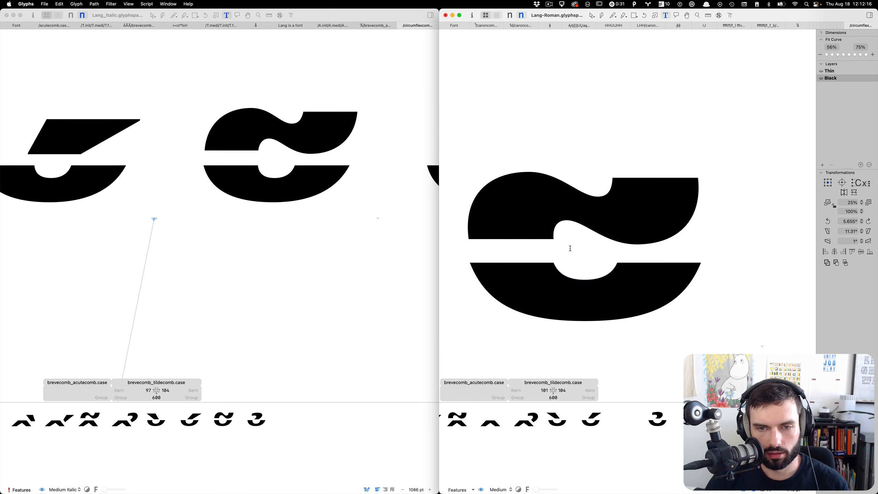
# Nudge the Roman tilde's lower-left flat edge left to X 172 and its upper-right flat edge right to X 420.5.
pyautogui.doubleClick(570, 248)
pyautogui.hscroll(-8, 571, 242)
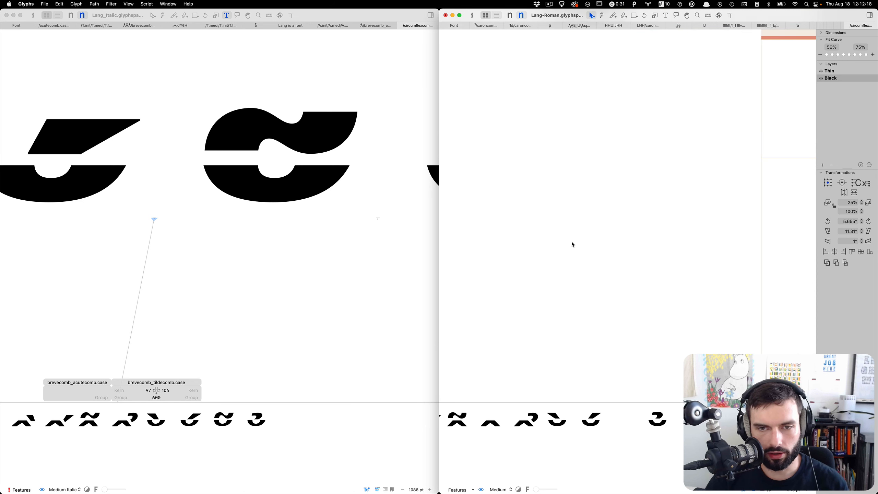
pyautogui.scroll(-3, 577, 231)
pyautogui.scroll(-3, 578, 232)
pyautogui.scroll(5, 596, 125)
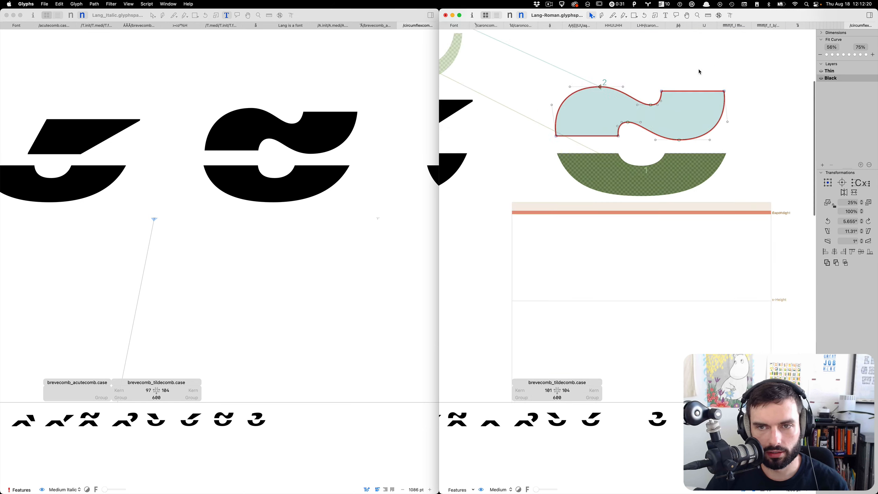
pyautogui.scroll(5, 596, 146)
pyautogui.moveTo(600, 163); pyautogui.dragTo(444, 208)
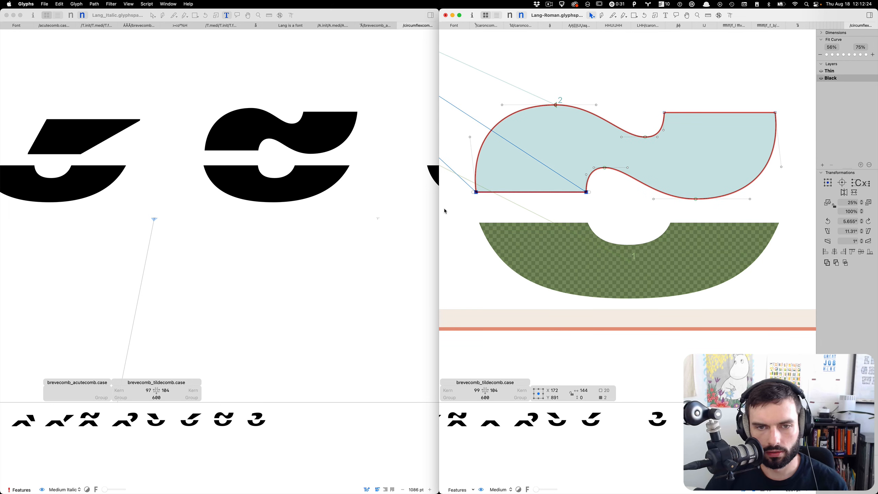
pyautogui.click(444, 208)
pyautogui.moveTo(629, 104); pyautogui.dragTo(802, 125)
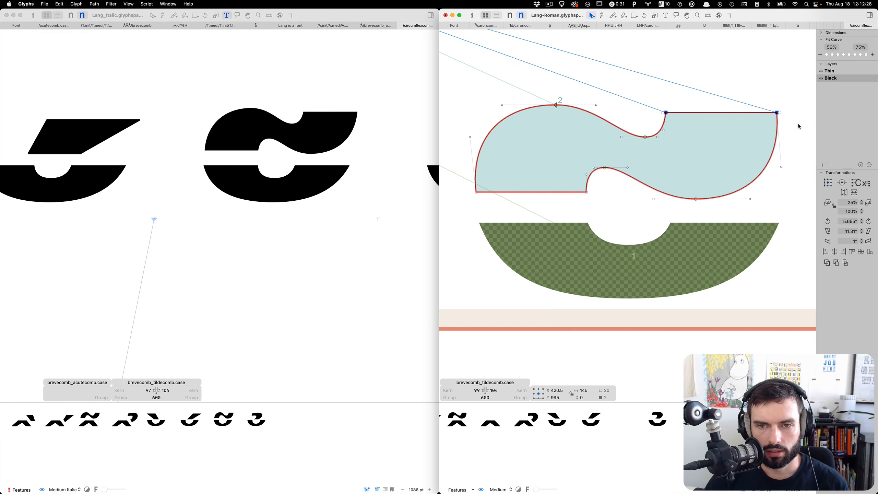
pyautogui.press('t')
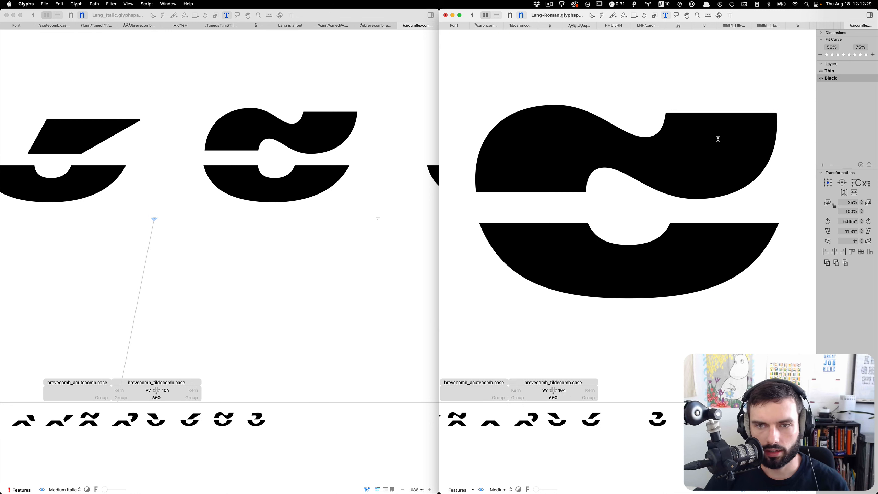
# Delete the tilde's upper contour nodes, keeping the lower contour from the lower-left flat edge to the upper-right corner.
pyautogui.doubleClick(690, 151)
pyautogui.scroll(10, 675, 150)
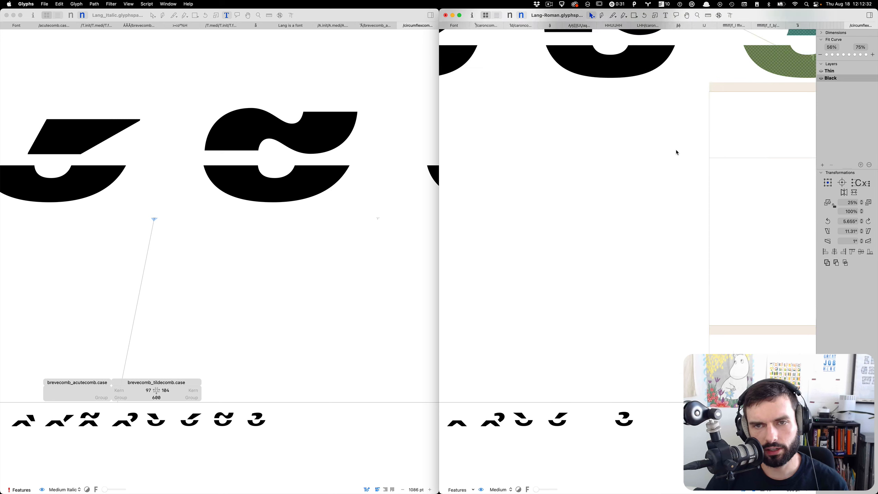
pyautogui.doubleClick(651, 170)
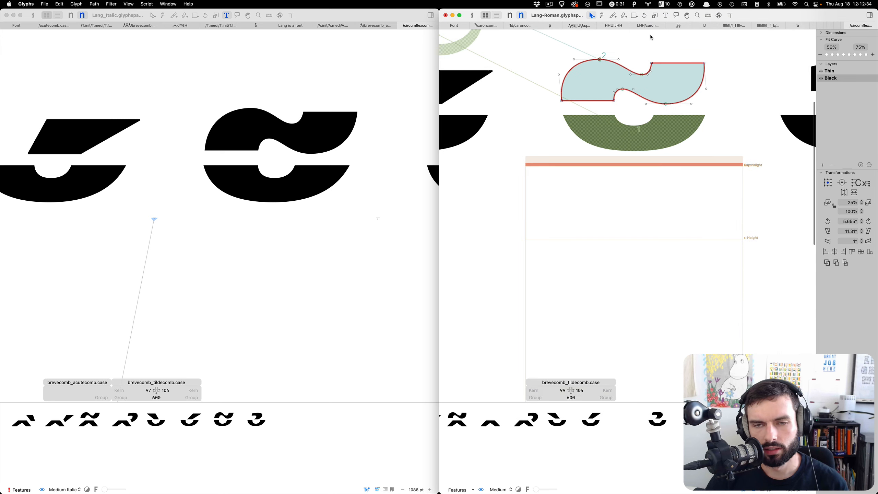
pyautogui.scroll(5, 650, 35)
pyautogui.scroll(-2, 645, 138)
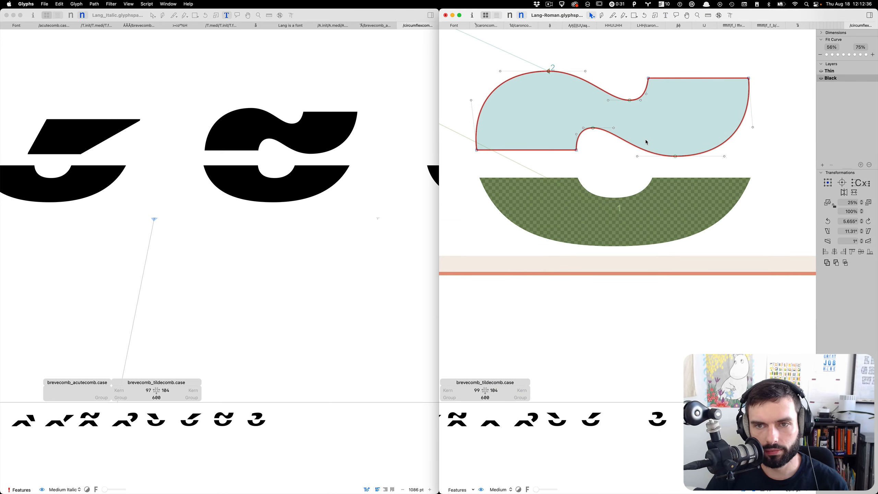
pyautogui.scroll(3, 656, 124)
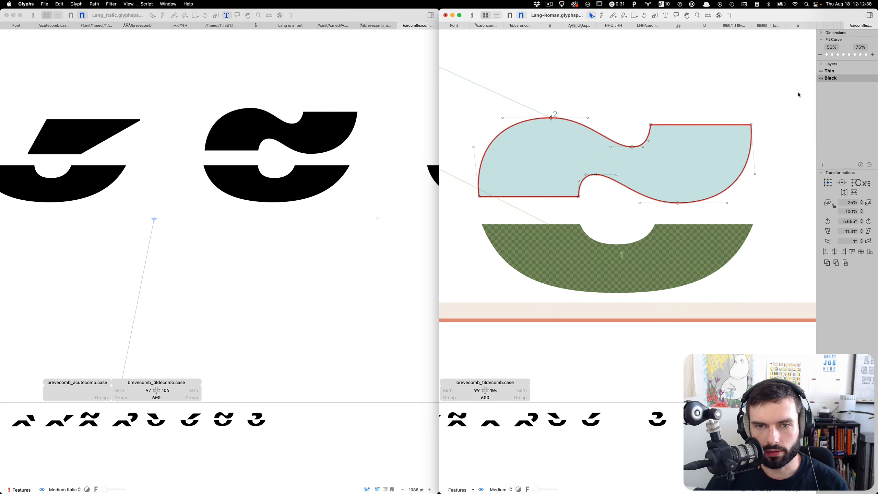
pyautogui.moveTo(797, 92); pyautogui.dragTo(525, 158)
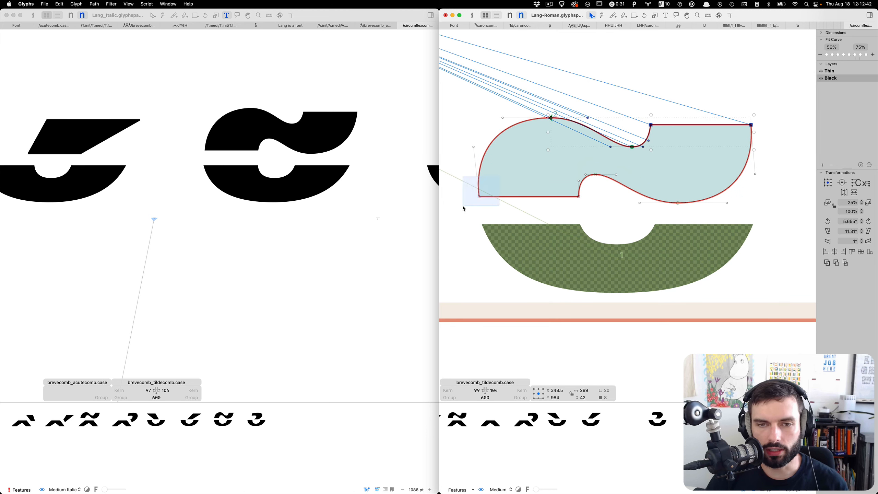
pyautogui.moveTo(464, 208); pyautogui.dragTo(464, 207)
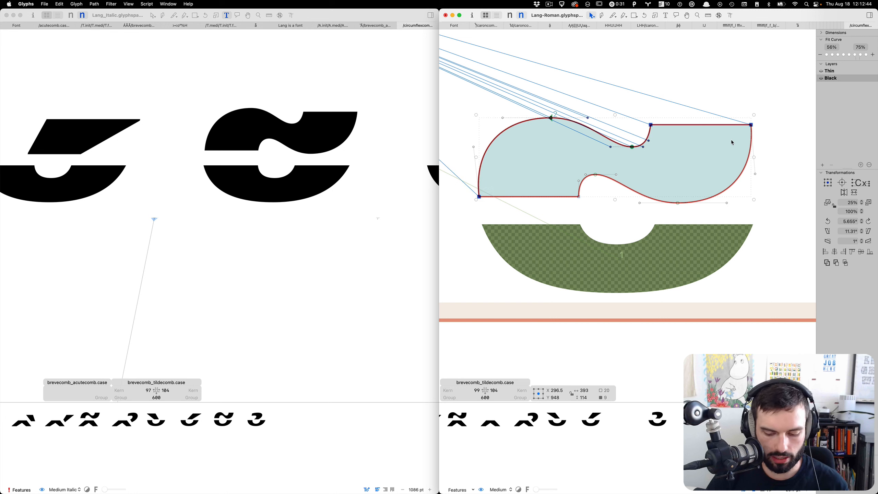
pyautogui.press('BackSpace')
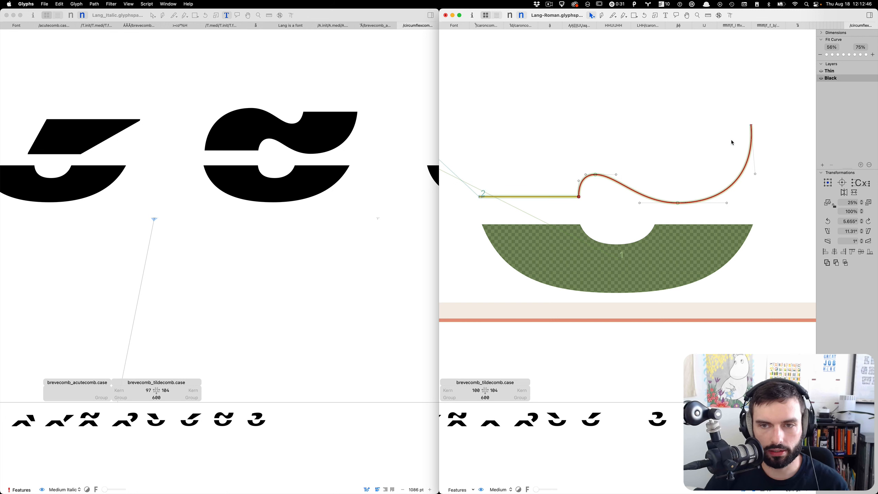
# Duplicate the remaining half contour, rotate the copy 90° twice, and nudge it into place to close the tilde outline.
pyautogui.press('super+a')
pyautogui.press('super+d')
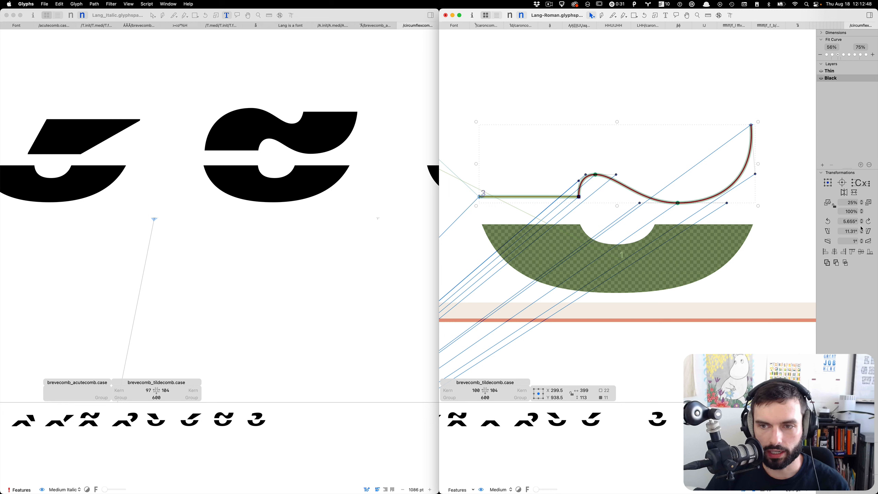
pyautogui.doubleClick(850, 221)
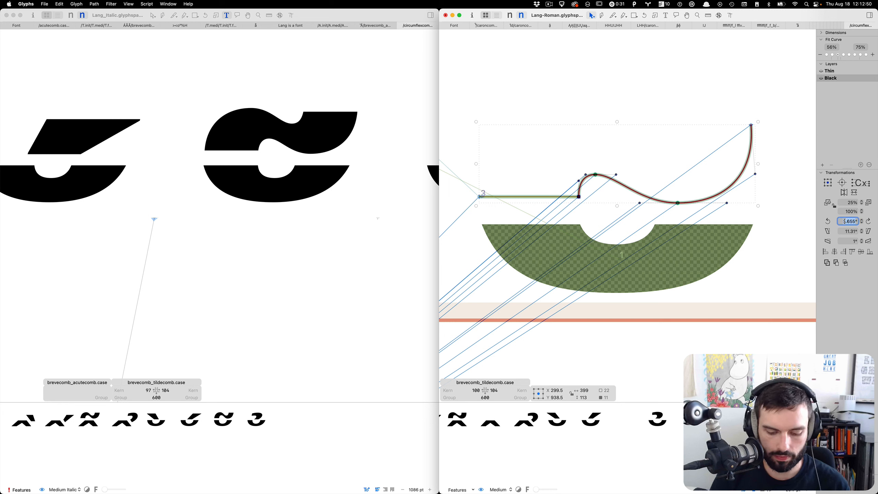
pyautogui.write('90')
pyautogui.click(868, 221)
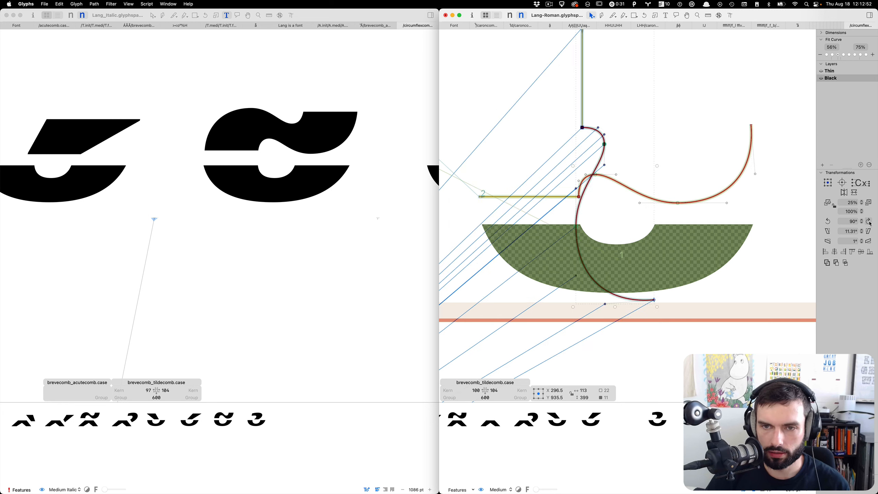
pyautogui.click(868, 221)
pyautogui.hotkey('shift', 'Up')
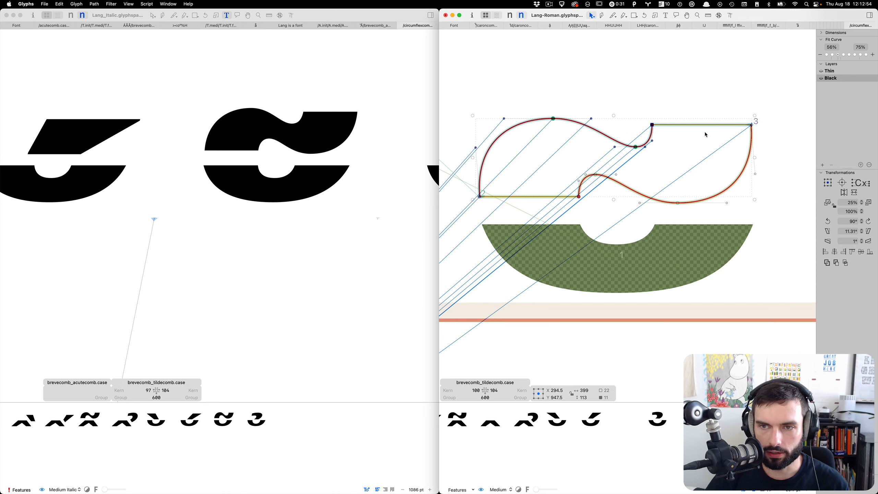
pyautogui.press('Up')
pyautogui.press('Left')
pyautogui.press('Down')
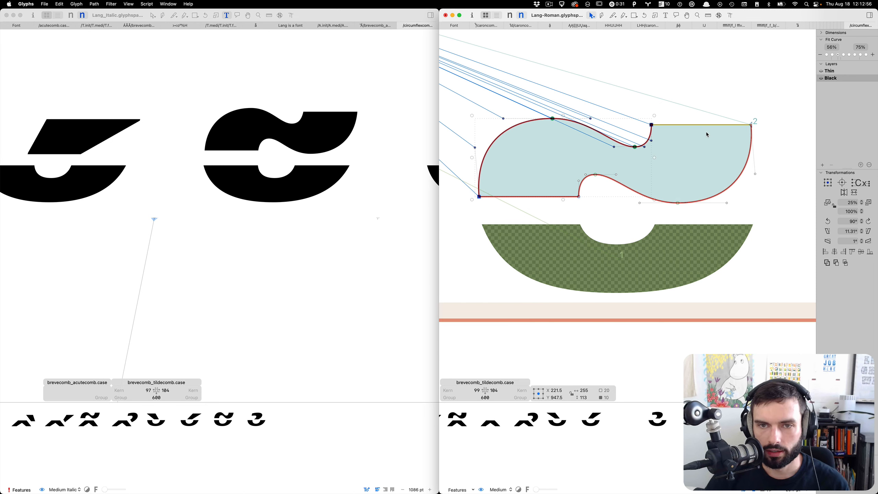
# Inspect the rebuilt symmetrical tilde above the breve as a filled shape.
pyautogui.click(703, 136)
pyautogui.press('t')
pyautogui.scroll(-4, 703, 136)
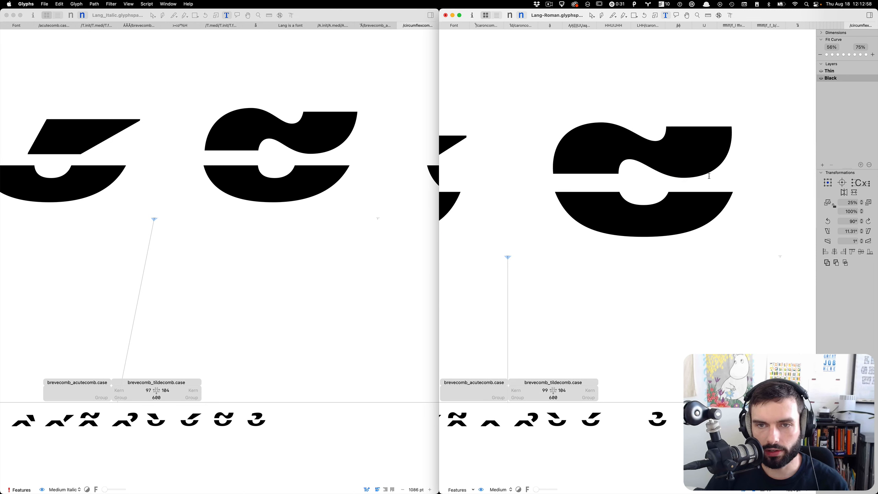
pyautogui.scroll(3, 661, 91)
pyautogui.scroll(-3, 632, 196)
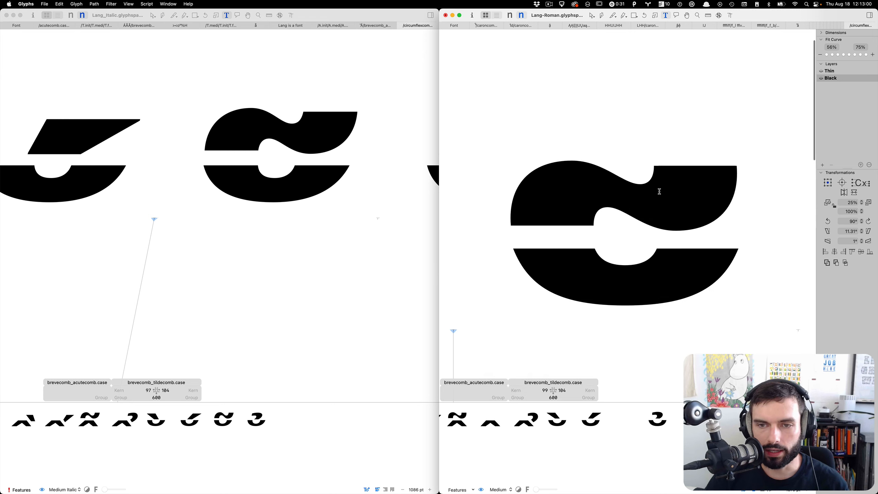
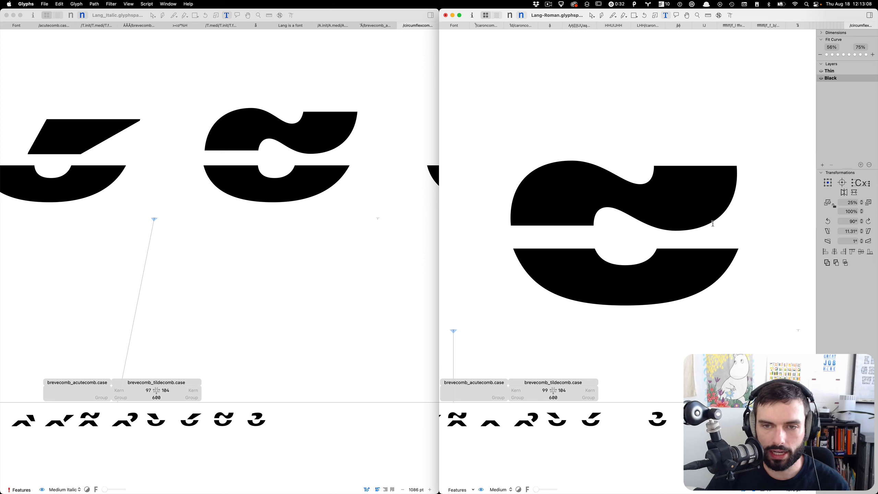
# Select the tilde's inner top and bottom curve handles and bring them slightly closer together horizontally.
pyautogui.doubleClick(682, 208)
pyautogui.hscroll(-12, 641, 186)
pyautogui.scroll(3, 639, 187)
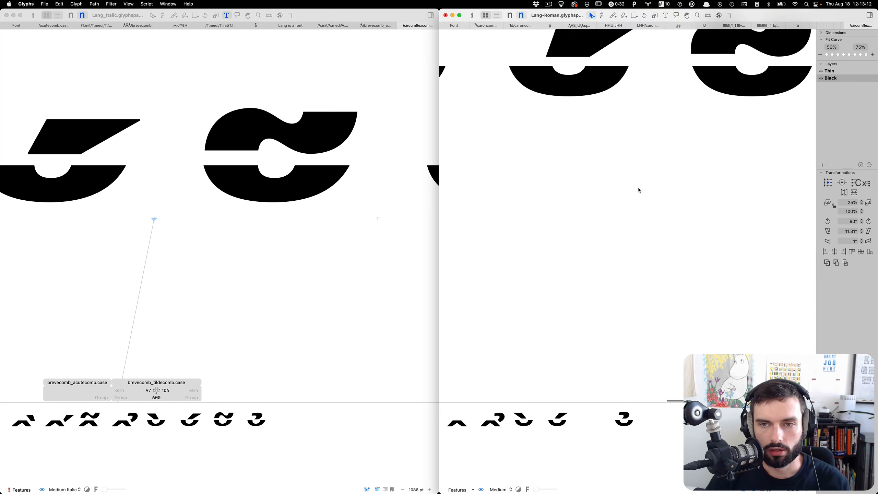
pyautogui.scroll(-5, 643, 184)
pyautogui.scroll(5, 684, 156)
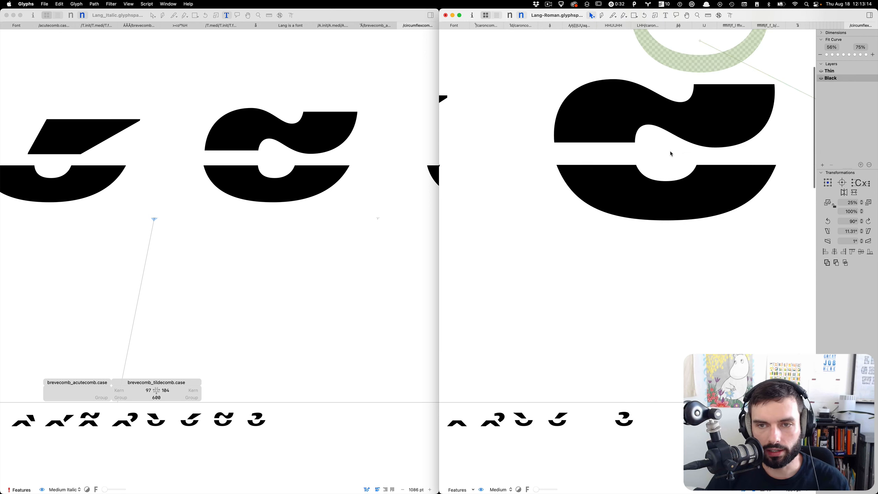
pyautogui.doubleClick(671, 154)
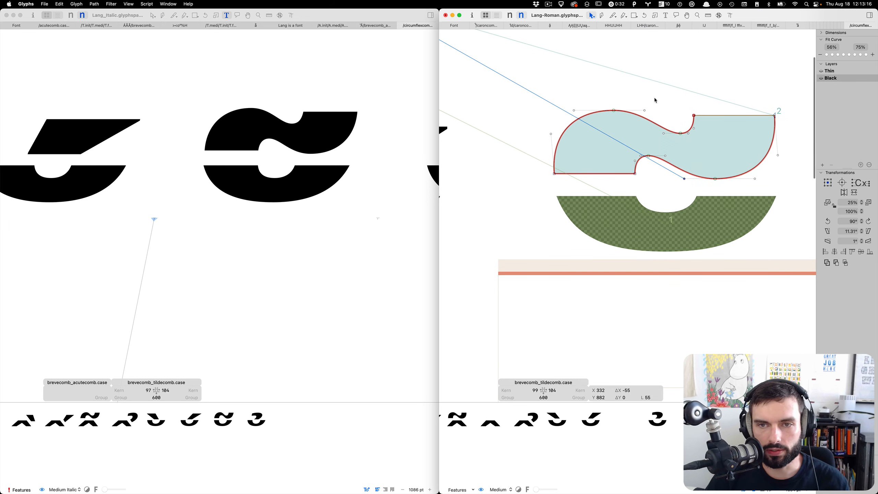
pyautogui.moveTo(654, 98); pyautogui.dragTo(640, 112)
pyautogui.scroll(5, 677, 135)
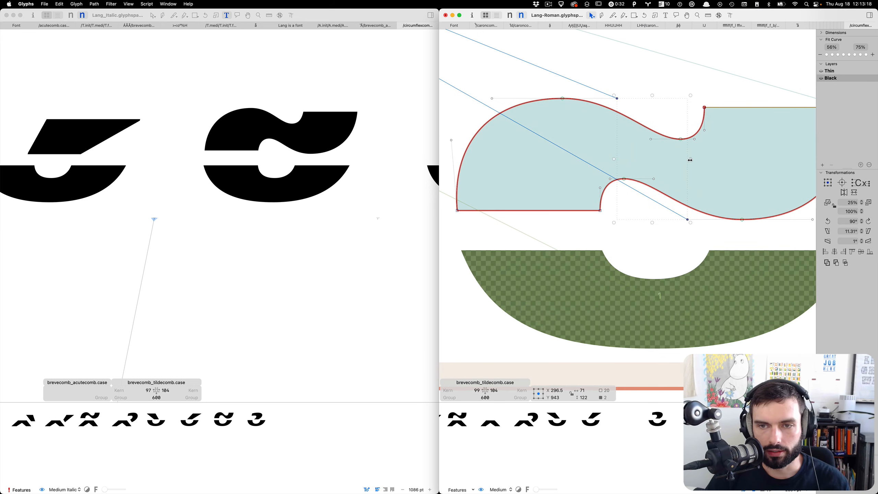
pyautogui.moveTo(690, 159); pyautogui.dragTo(687, 160)
pyautogui.press('t')
pyautogui.scroll(-3, 639, 164)
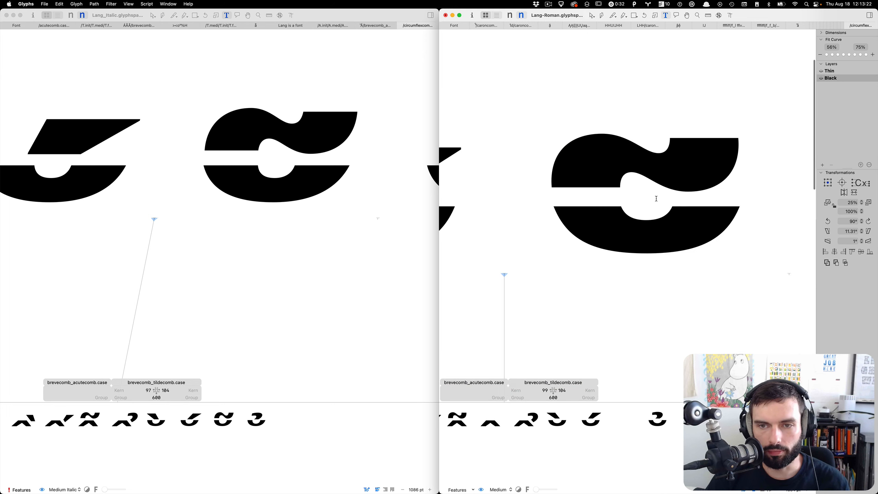
pyautogui.scroll(-2, 579, 147)
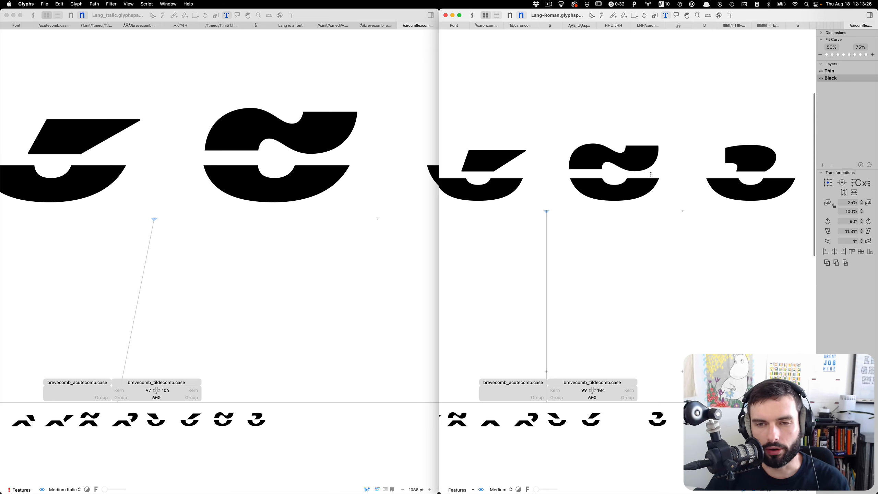
# Open brevecomb_hookabovecomb.case for editing in both the Italic and Roman files.
pyautogui.hscroll(5, 656, 179)
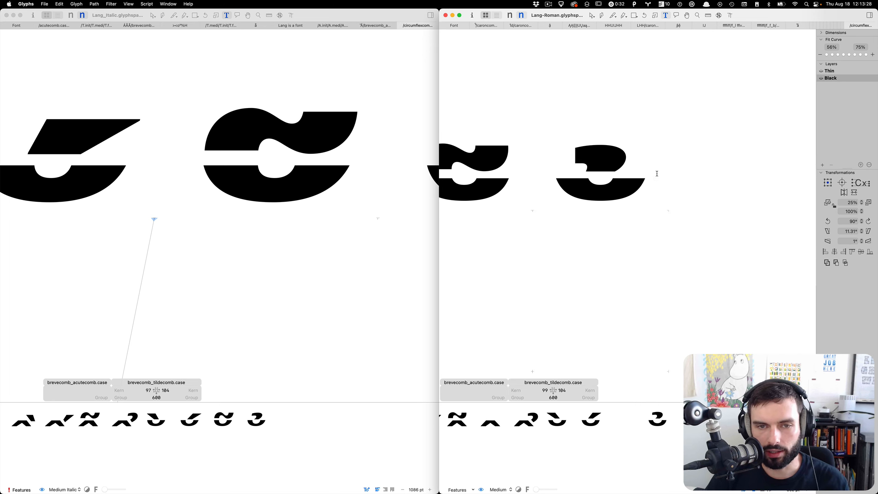
pyautogui.hscroll(9, 212, 225)
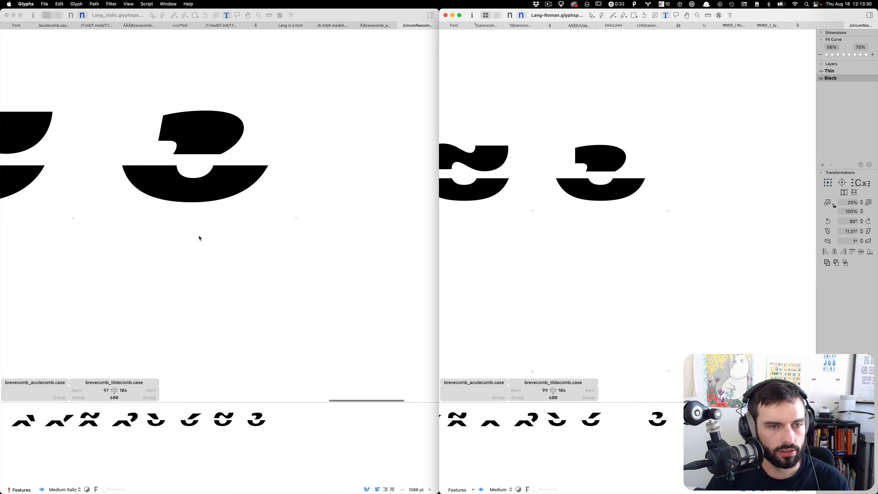
pyautogui.click(200, 235)
pyautogui.scroll(1, 226, 204)
pyautogui.scroll(4, 223, 204)
pyautogui.doubleClick(197, 223)
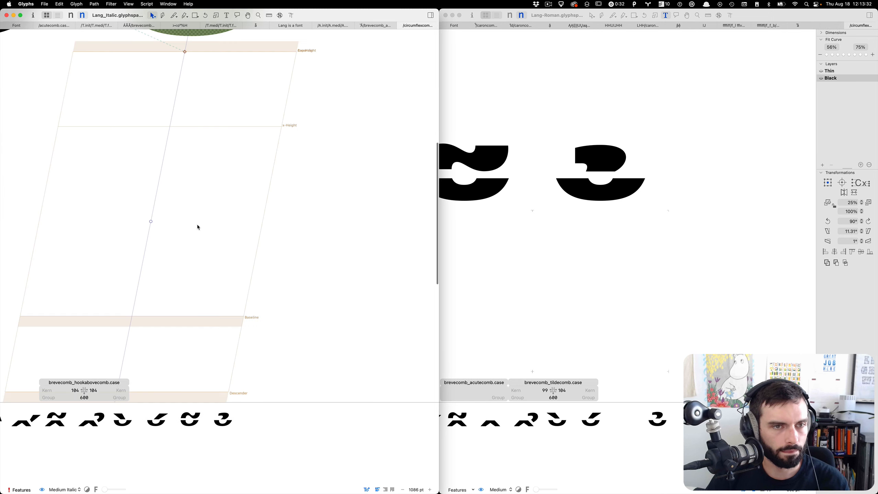
pyautogui.scroll(6, 201, 210)
pyautogui.doubleClick(611, 224)
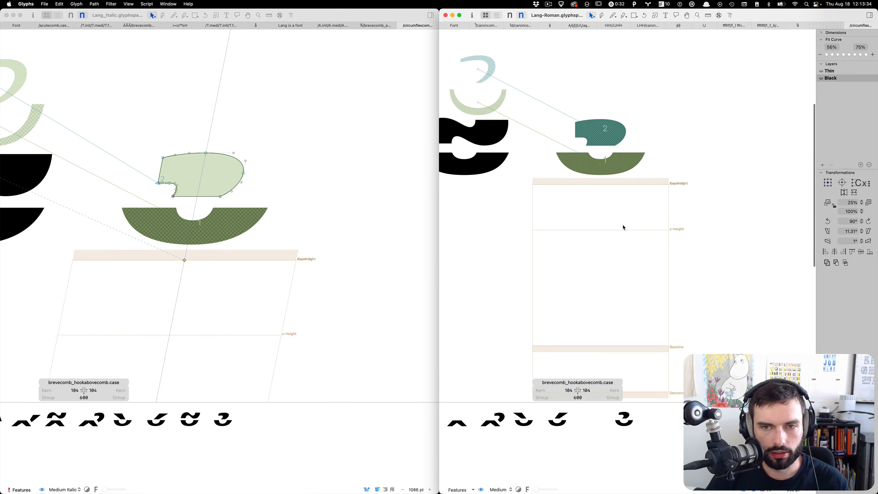
# Decompose the hookabovecomb.case component in the Roman Black brevecomb_hookabovecomb.case.
pyautogui.rightClick(613, 129)
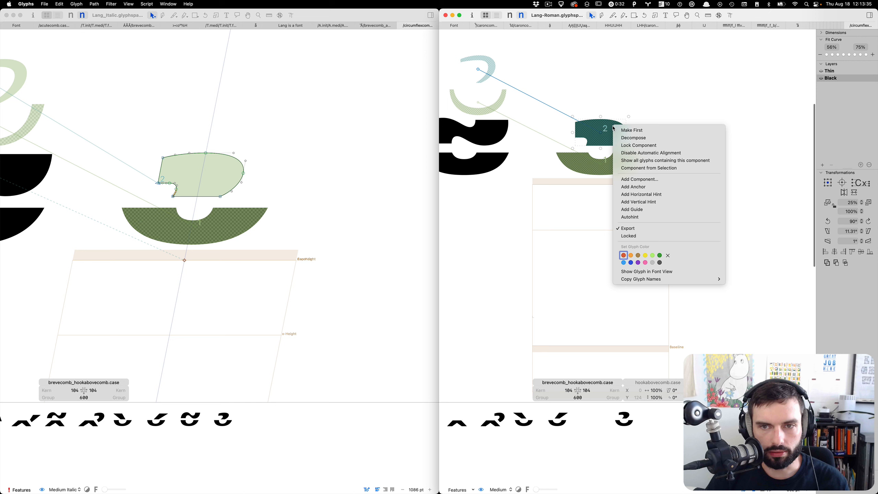
pyautogui.click(642, 138)
pyautogui.hscroll(-5, 640, 138)
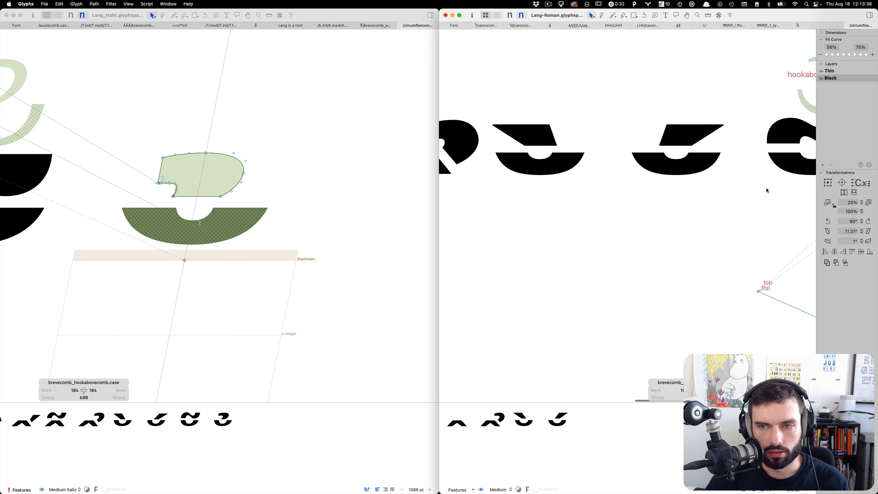
# Compare the Black grave-over-breve and acute-over-breve composites between the Roman and Italic files.
pyautogui.doubleClick(639, 197)
pyautogui.doubleClick(503, 209)
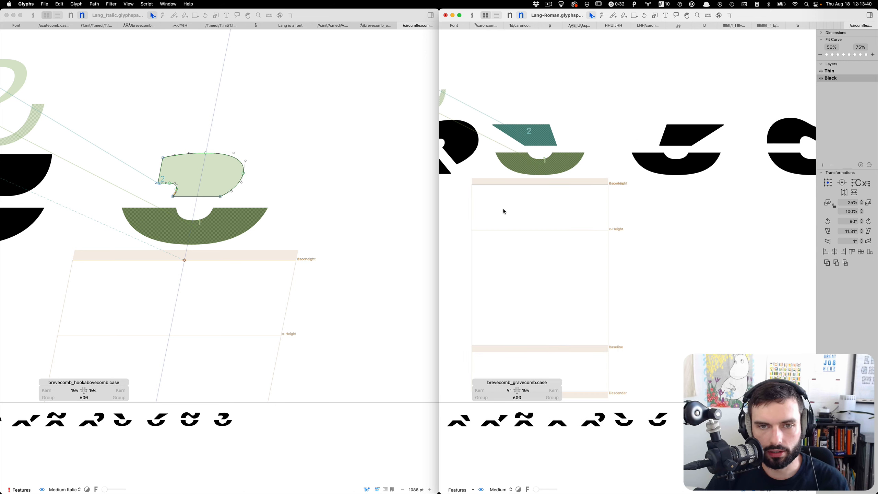
pyautogui.hscroll(-3, 335, 196)
pyautogui.hscroll(-5, 336, 196)
pyautogui.click(289, 269)
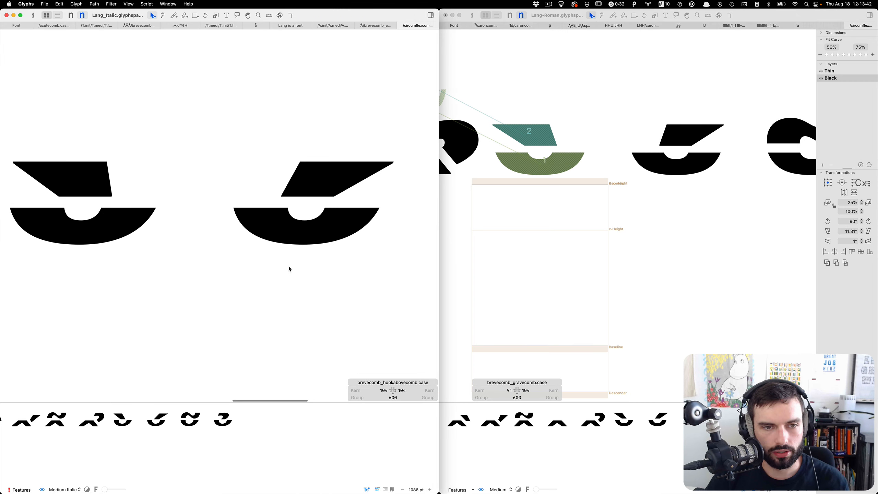
pyautogui.doubleClick(289, 269)
pyautogui.hscroll(5, 75, 286)
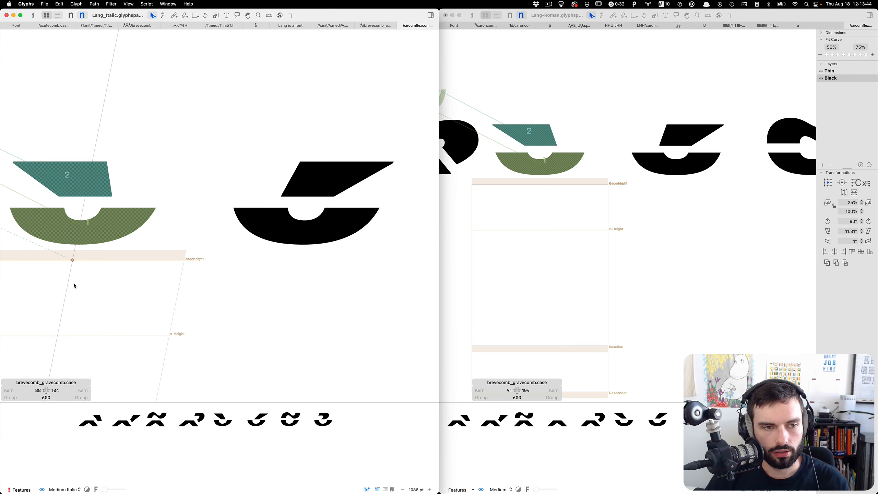
pyautogui.doubleClick(685, 218)
pyautogui.hscroll(6, 686, 217)
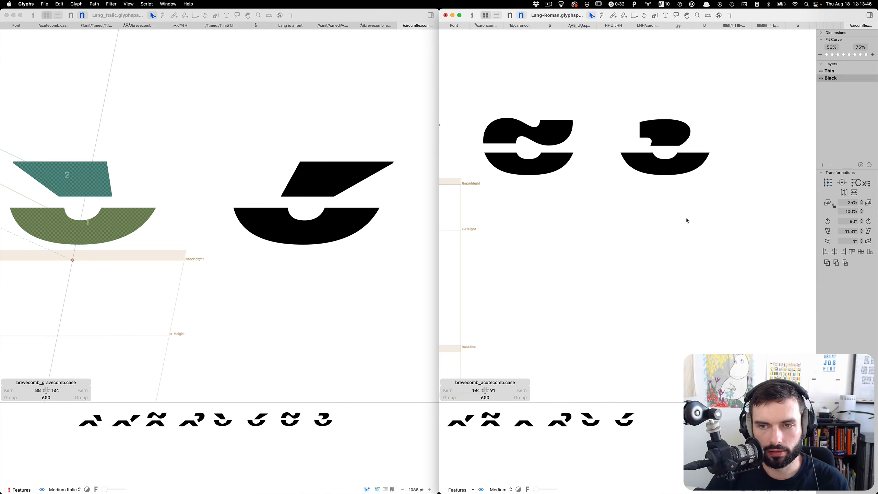
# Compare the Thin brevecomb_acutecomb.case in the Roman and Italic files, checking the gap between acute and breve.
pyautogui.press('super+1')
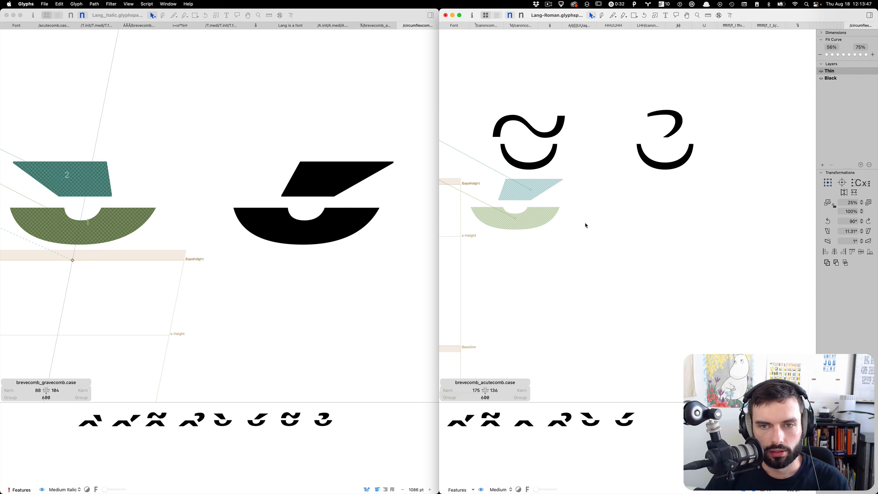
pyautogui.doubleClick(303, 256)
pyautogui.hscroll(5, 301, 257)
pyautogui.scroll(-5, 386, 255)
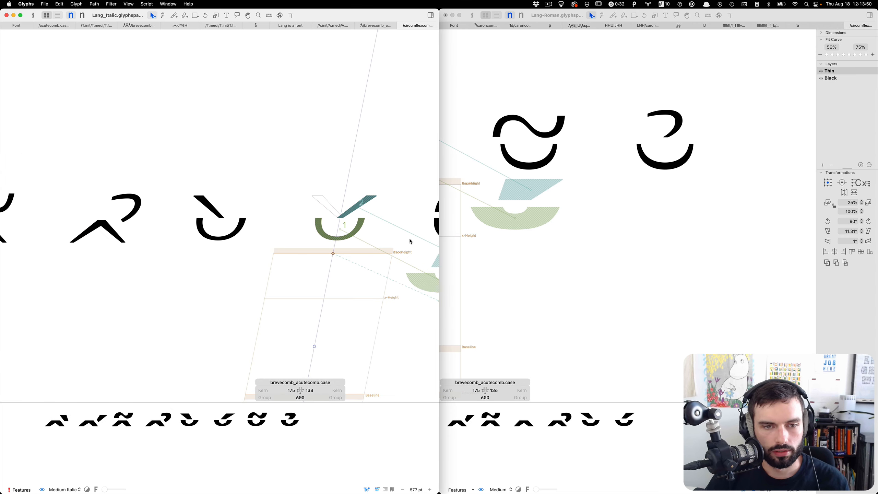
pyautogui.hscroll(-4, 553, 237)
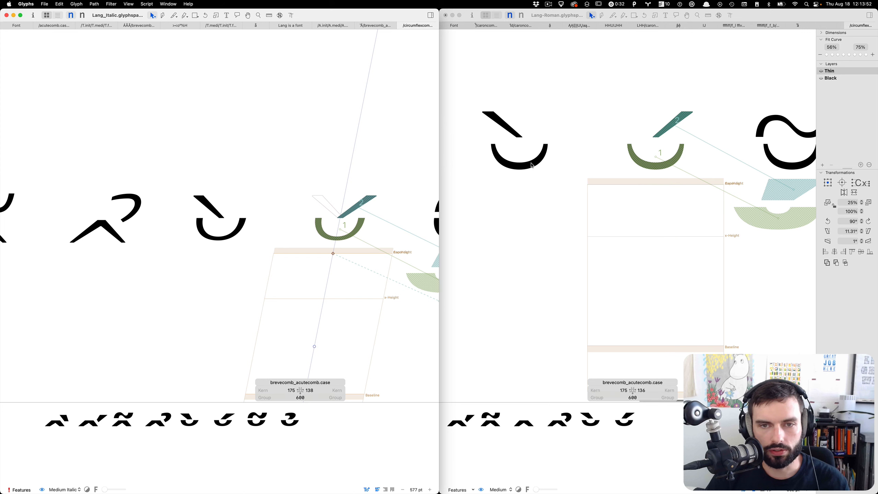
# Disable automatic alignment for the gravecomb.case component in the Roman Thin brevecomb_gravecomb.case.
pyautogui.doubleClick(527, 188)
pyautogui.hscroll(-5, 526, 188)
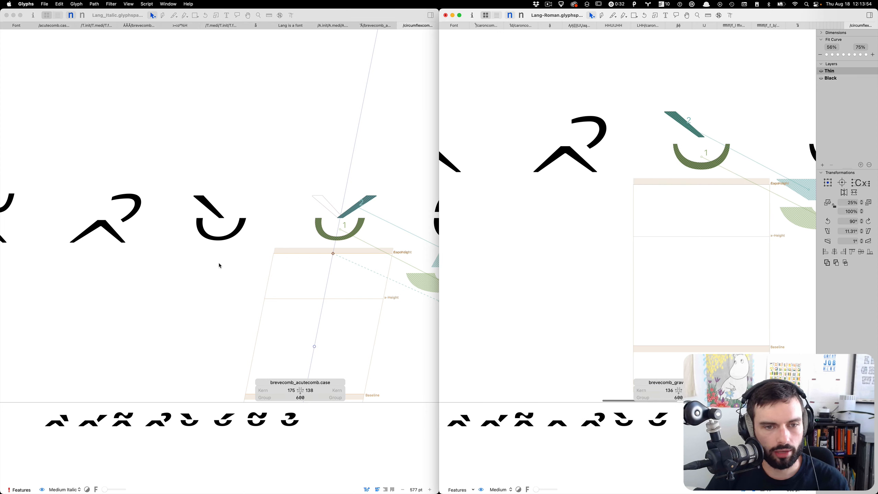
pyautogui.scroll(5, 736, 100)
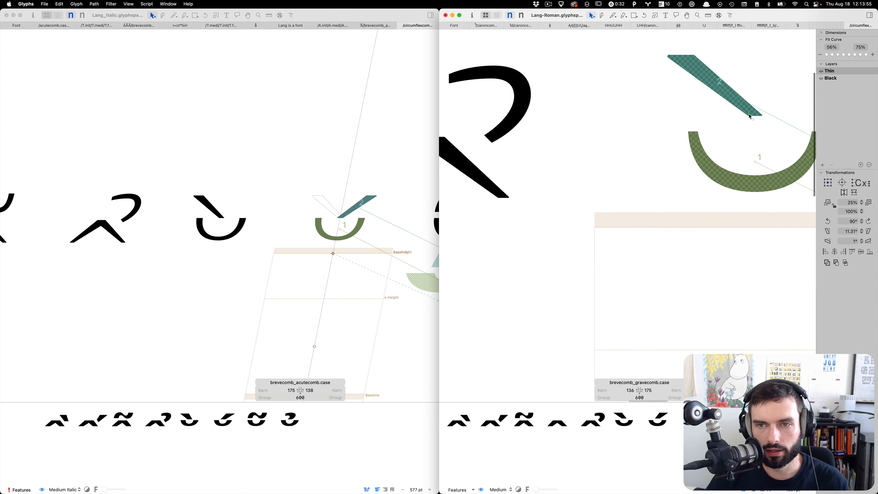
pyautogui.click(735, 98)
pyautogui.rightClick(735, 99)
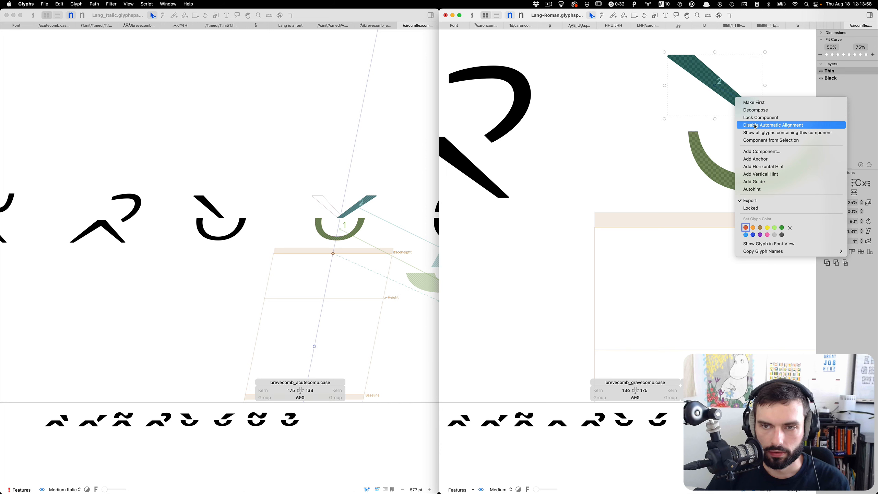
pyautogui.click(755, 126)
pyautogui.hscroll(5, 745, 128)
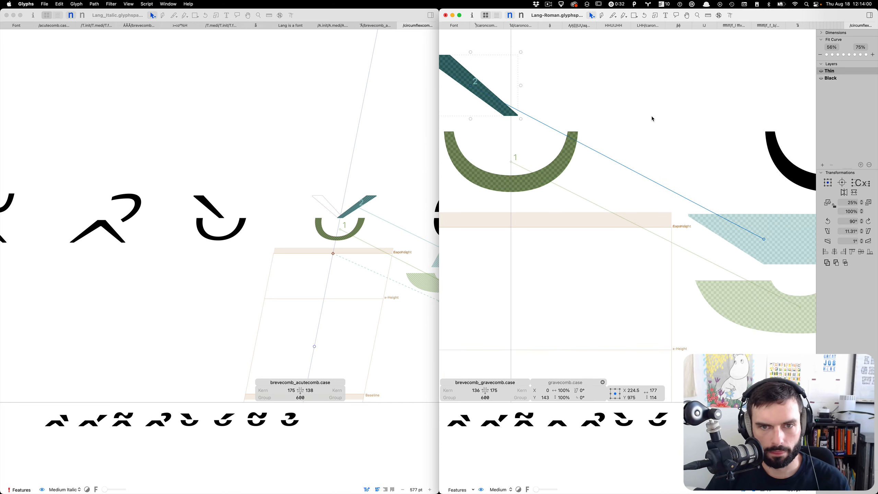
# Lower the grave component in the Roman Thin glyph so its foot sits at the height of the breve's upper ends.
pyautogui.hscroll(-3, 650, 118)
pyautogui.click(608, 79)
pyautogui.moveTo(534, 104); pyautogui.dragTo(532, 119)
pyautogui.click(637, 110)
pyautogui.scroll(-5, 636, 110)
# Open the Roman Thin brevecomb_acutecomb.case and disable automatic alignment for its acutecomb.case component.
pyautogui.press('t')
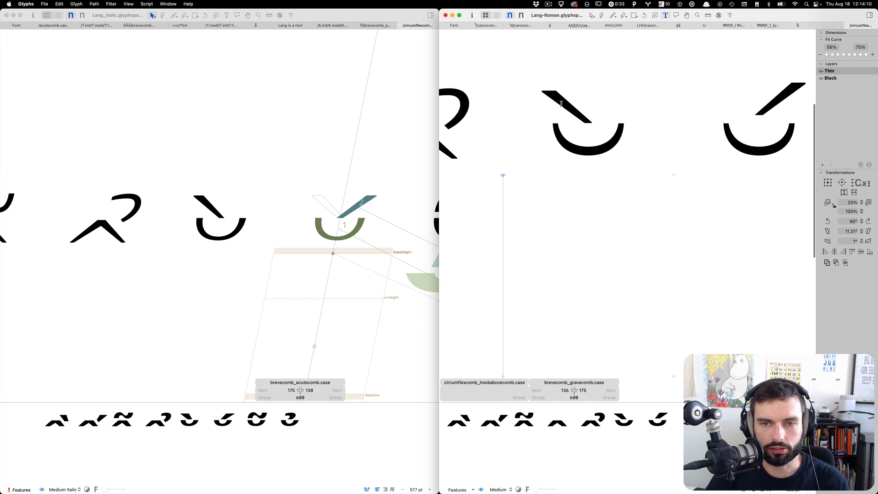
pyautogui.scroll(3, 561, 103)
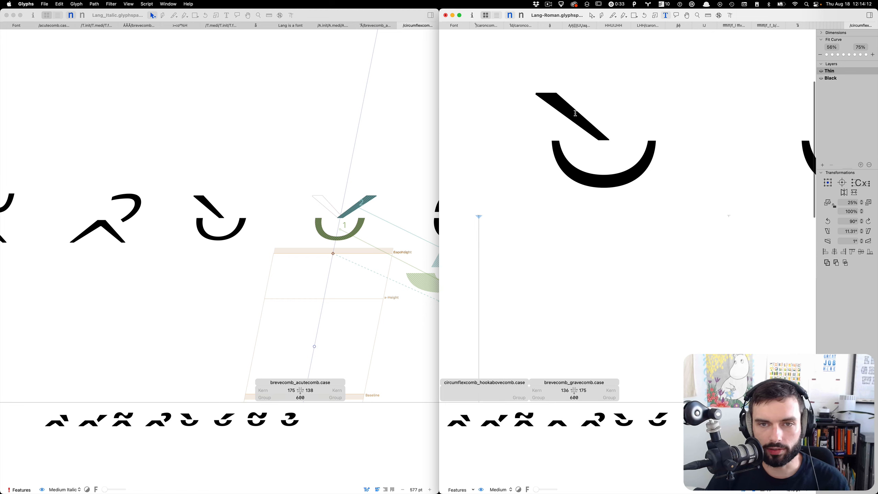
pyautogui.press('Right')
pyautogui.press('Right')
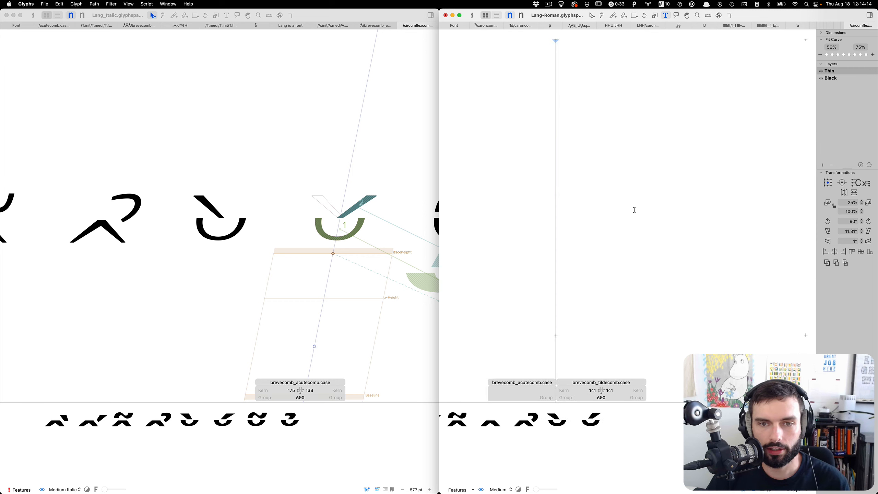
pyautogui.press('Escape')
pyautogui.scroll(5, 587, 183)
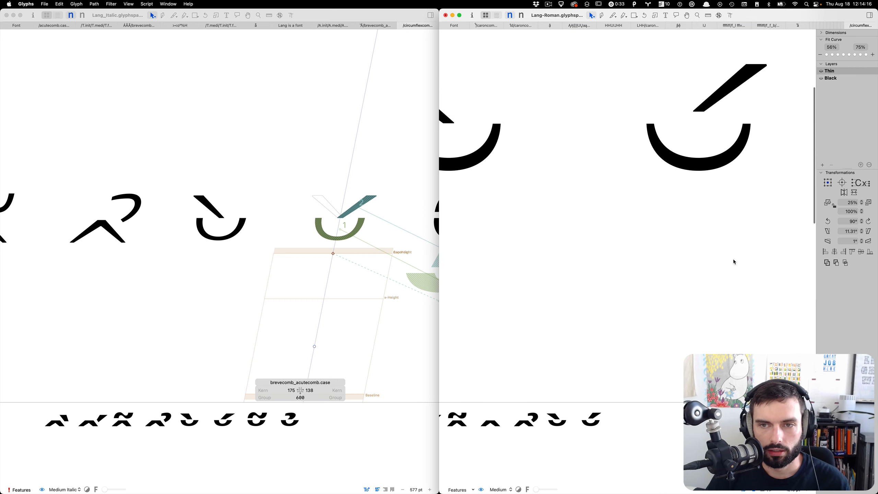
pyautogui.click(745, 113)
pyautogui.rightClick(727, 95)
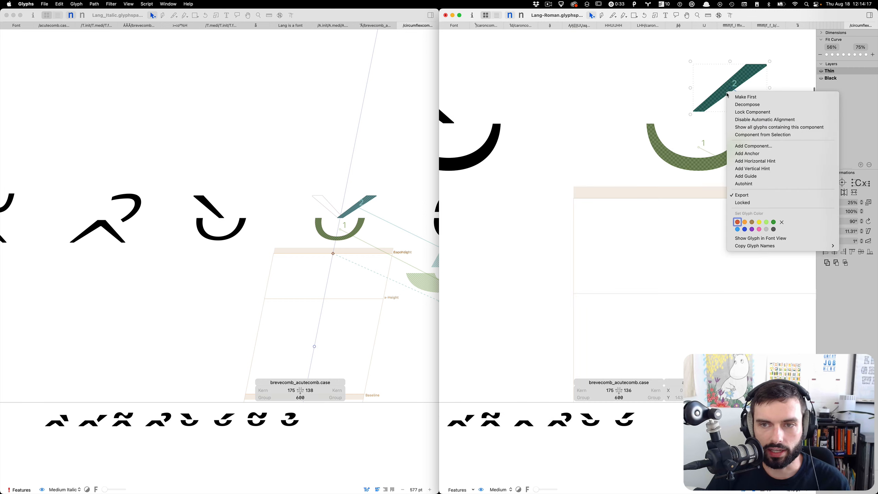
pyautogui.click(754, 121)
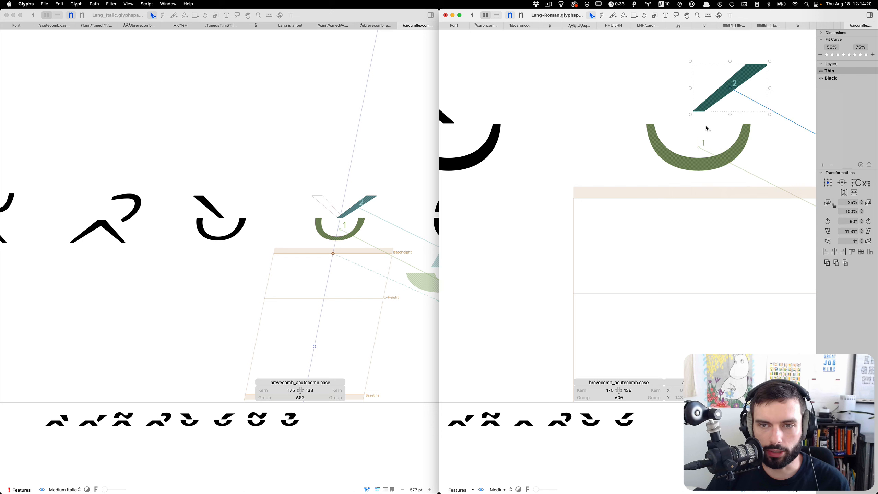
# Lower the acute component to a Y offset of 114, with its foot level with the breve's upper ends.
pyautogui.moveTo(724, 91); pyautogui.dragTo(722, 103)
pyautogui.scroll(8, 742, 109)
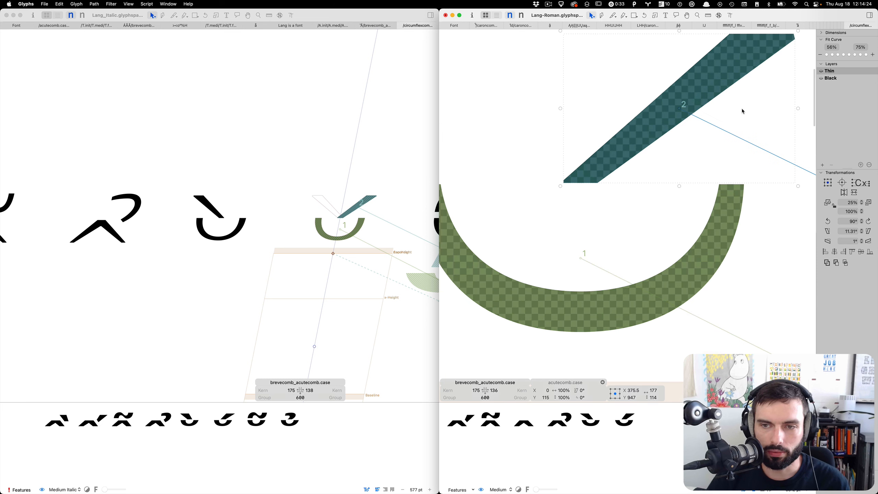
pyautogui.press('Up')
pyautogui.press('Down')
pyautogui.press('Down')
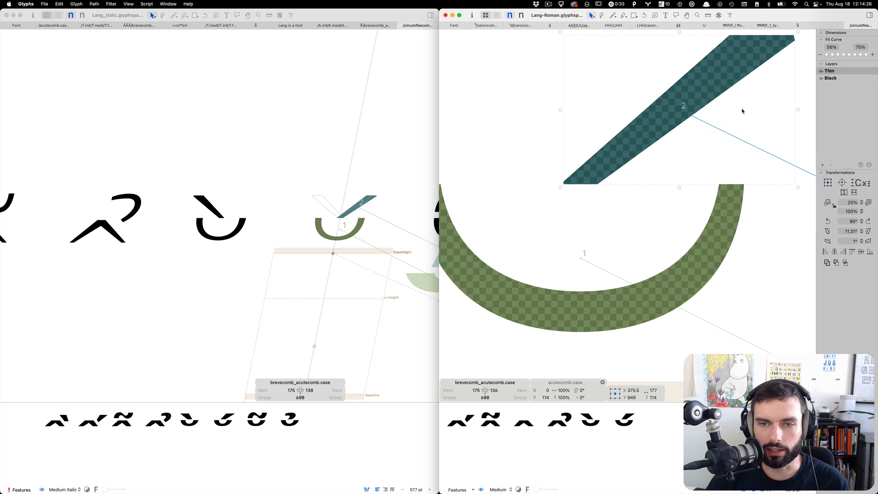
pyautogui.scroll(-8, 527, 164)
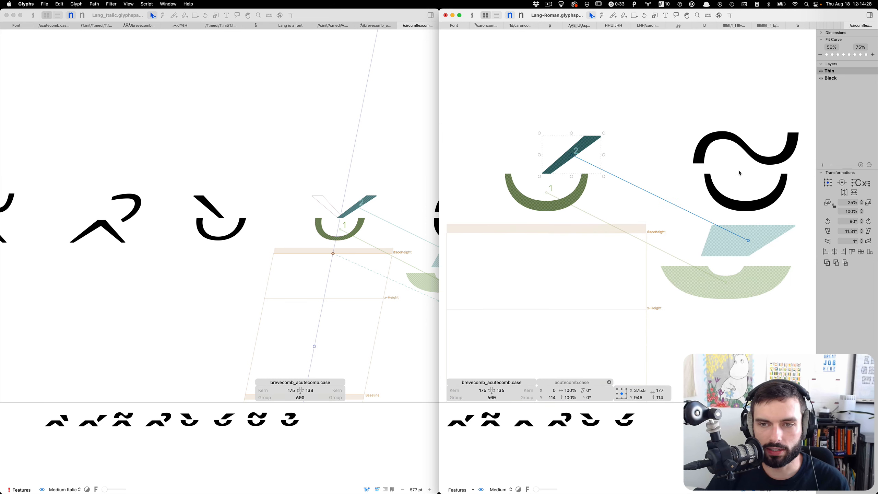
# Copy the Italic Thin tilde outline into the Roman Thin brevecomb_tildecomb.case and slant it back upright by 11.31°.
pyautogui.doubleClick(740, 173)
pyautogui.hscroll(5, 367, 216)
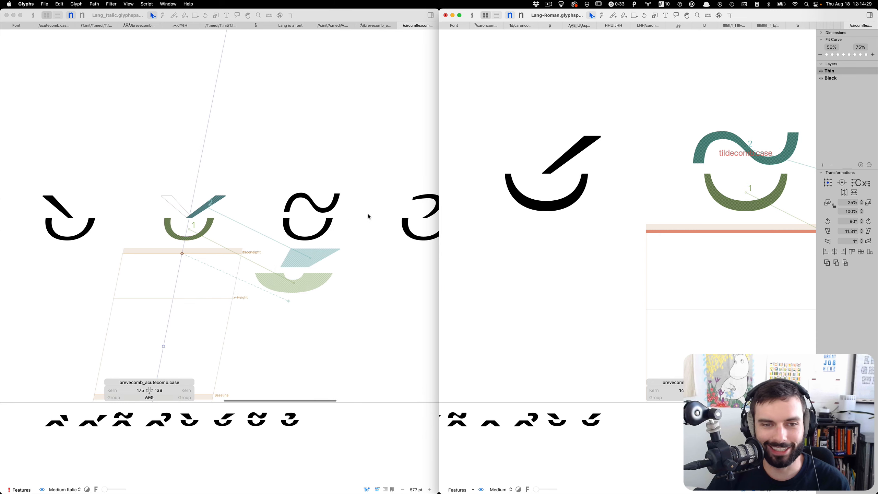
pyautogui.doubleClick(319, 211)
pyautogui.scroll(3, 331, 208)
pyautogui.scroll(4, 332, 208)
pyautogui.press('super+a')
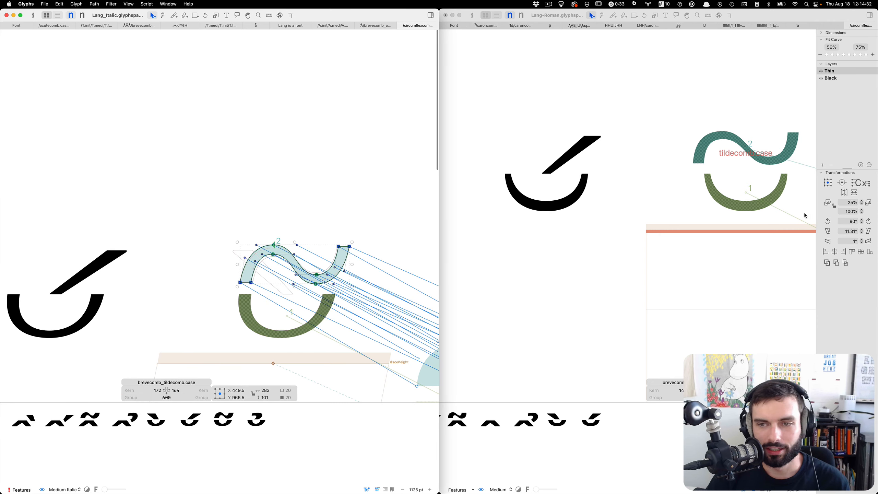
pyautogui.click(773, 222)
pyautogui.hscroll(5, 774, 222)
pyautogui.press('super+v')
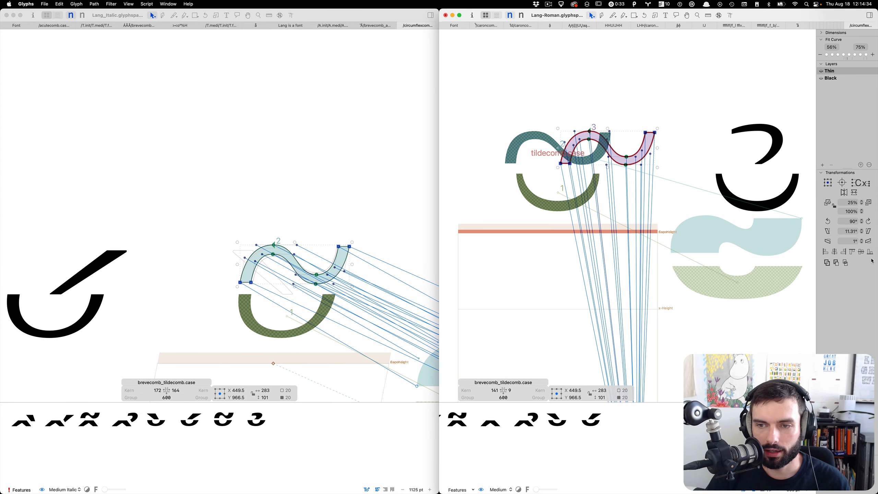
pyautogui.click(830, 231)
pyautogui.scroll(5, 542, 154)
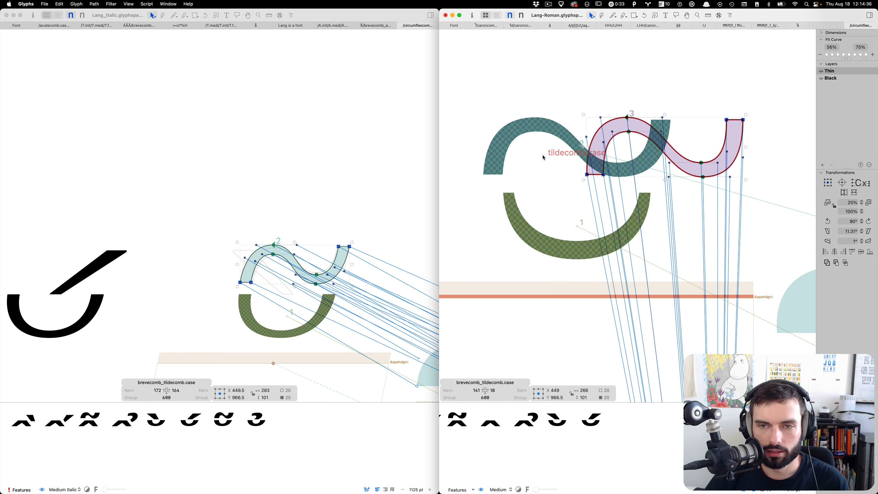
# Move the upright tilde outline over the breve to X 304 and delete the old tildecomb.case component.
pyautogui.hotkey('shift', 'Right')
pyautogui.hotkey('shift', 'Right')
pyautogui.hotkey('shift', 'Right')
pyautogui.hotkey('shift', 'Right')
pyautogui.hotkey('shift', 'Right')
pyautogui.hotkey('shift', 'Right')
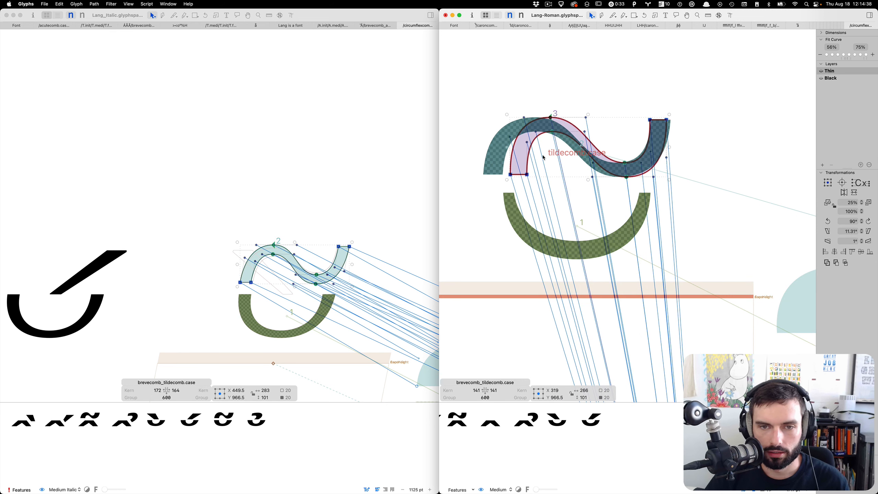
pyautogui.press('Left')
pyautogui.press('Left')
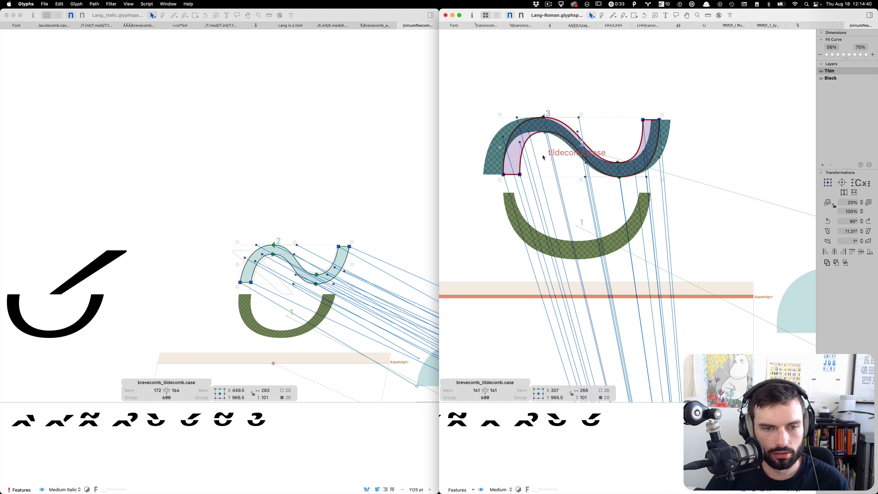
pyautogui.press('Left')
pyautogui.press('Left')
pyautogui.press('Left')
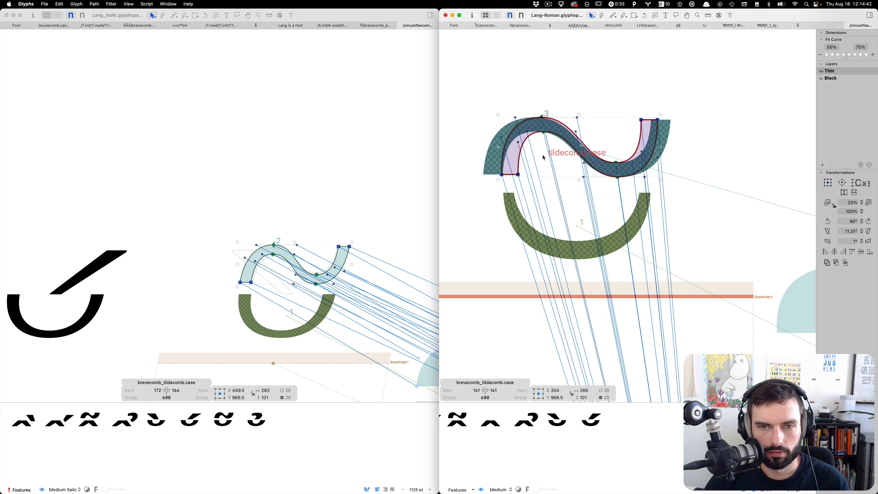
pyautogui.press('Delete')
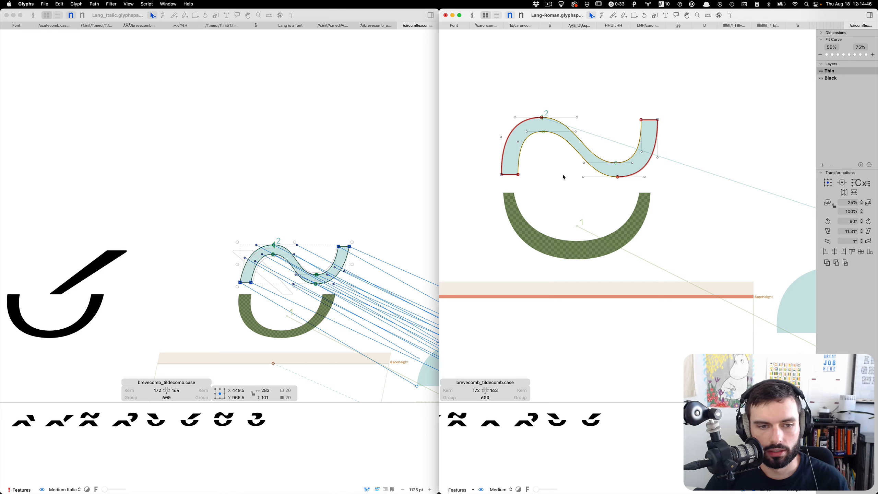
pyautogui.scroll(-3, 563, 178)
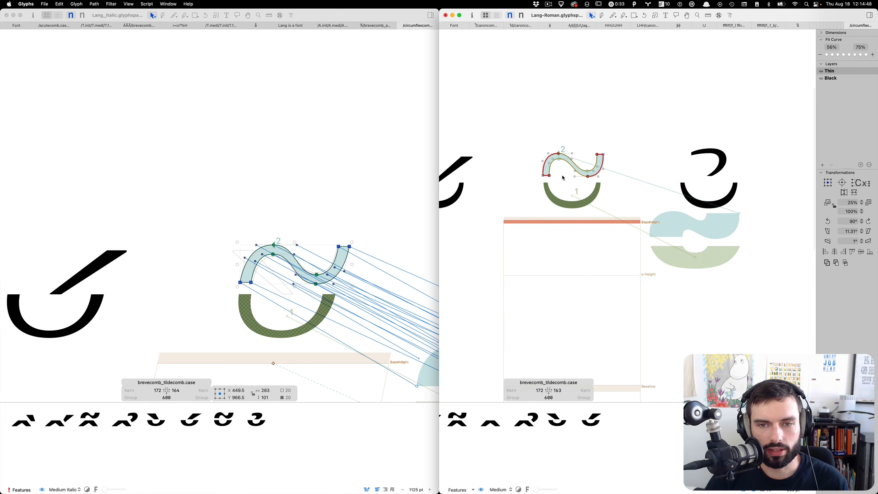
# Open the Italic base glyph brevecomb.case from the tilde composite to examine the breve, and return to editing brevecomb_tildecomb.case.
pyautogui.scroll(-3, 352, 298)
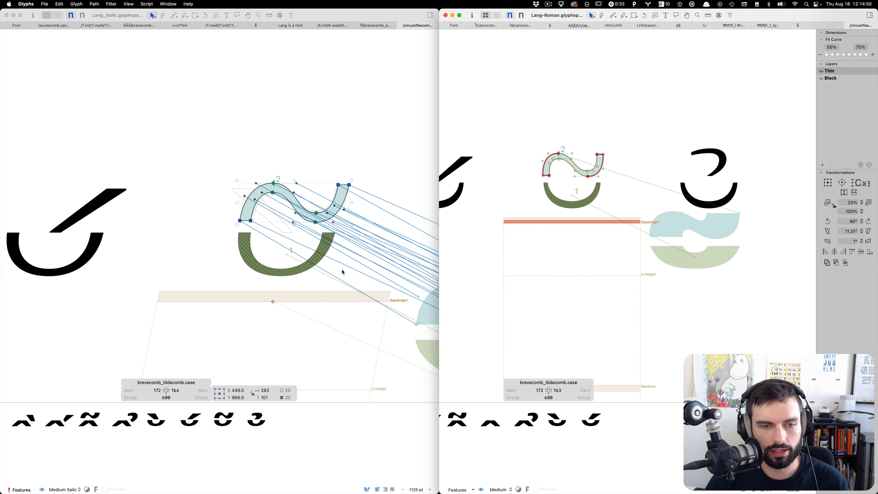
pyautogui.click(343, 272)
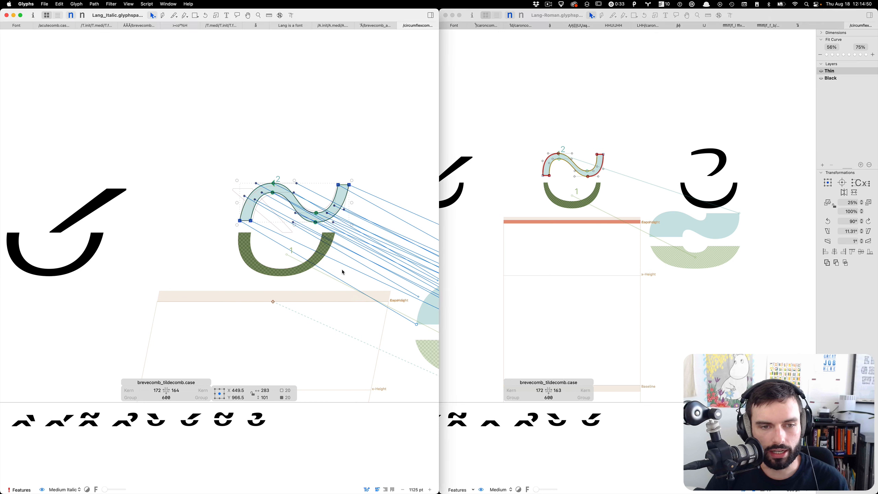
pyautogui.doubleClick(322, 249)
pyautogui.press('super+2')
pyautogui.press('super+1')
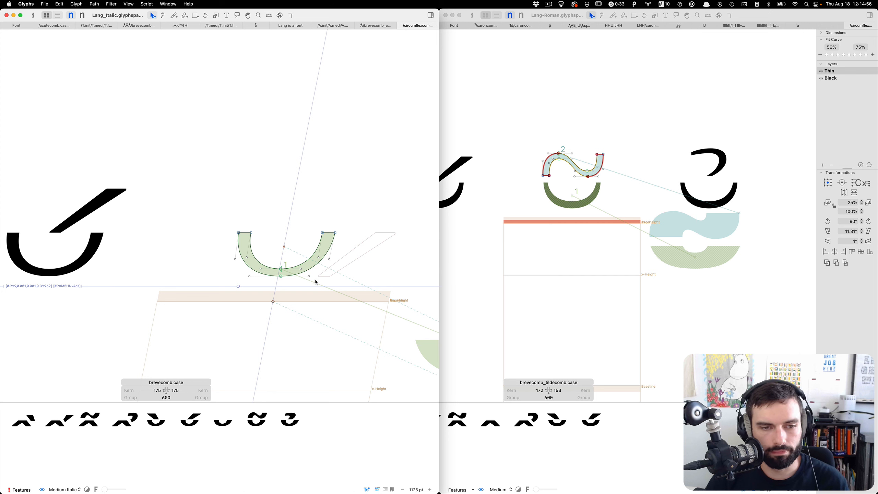
pyautogui.scroll(-5, 316, 281)
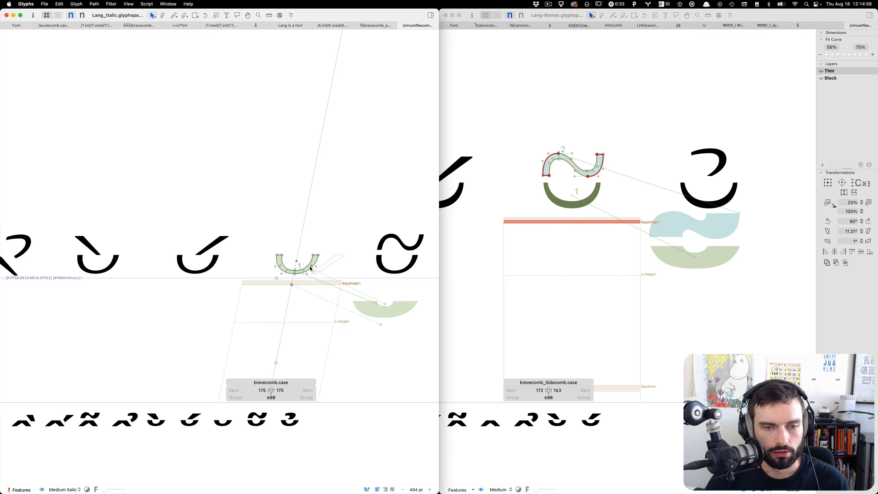
pyautogui.scroll(2, 311, 270)
pyautogui.scroll(2, 413, 227)
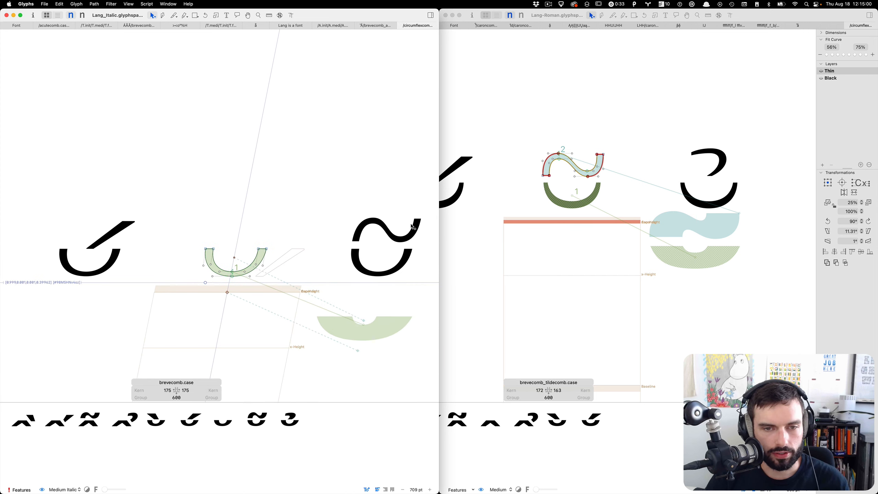
pyautogui.scroll(4, 400, 243)
pyautogui.doubleClick(324, 241)
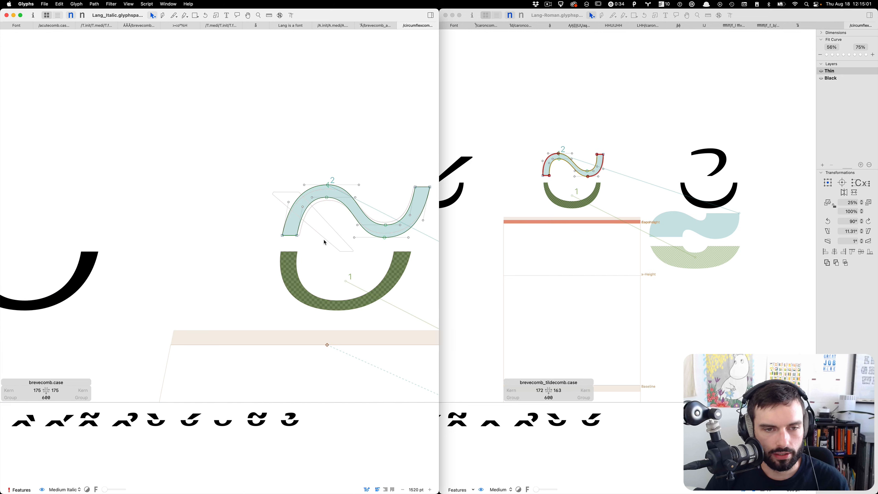
# Widen the Italic Thin tilde's ends in brevecomb_tildecomb.case by nudging the lower end's inner node to X 339 and the upper end's to X 560.
pyautogui.click(298, 236)
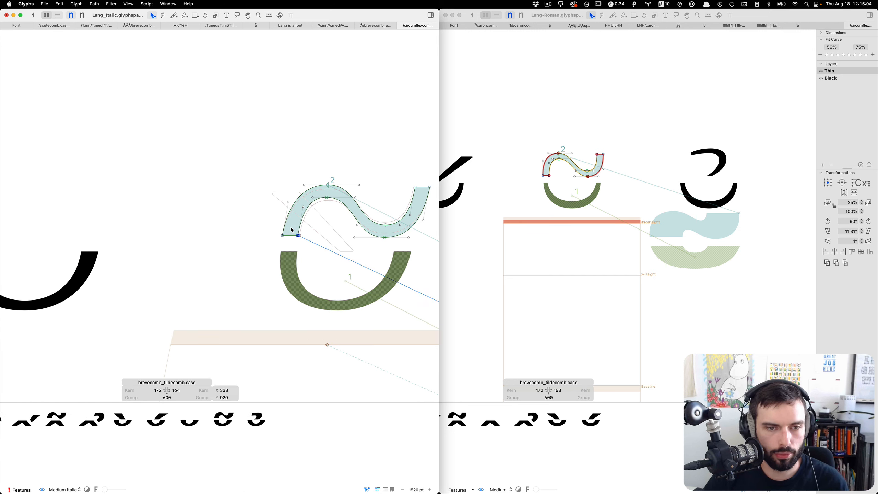
pyautogui.click(414, 187)
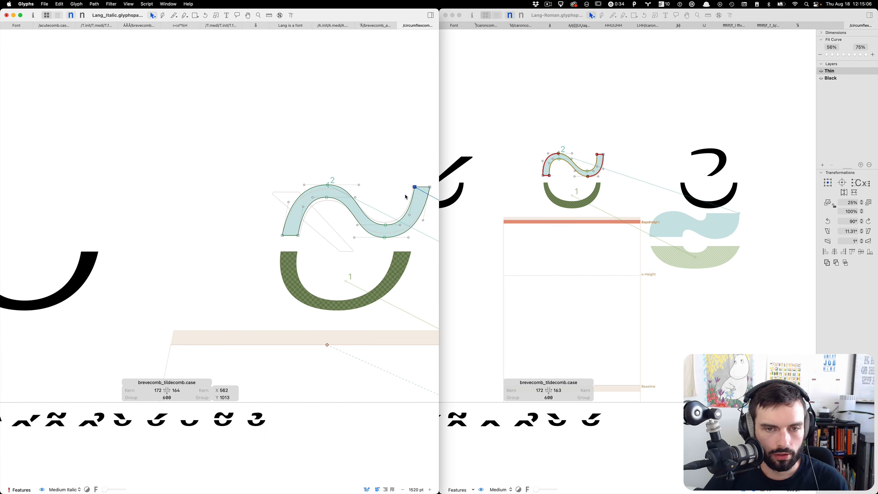
pyautogui.click(344, 251)
pyautogui.click(294, 231)
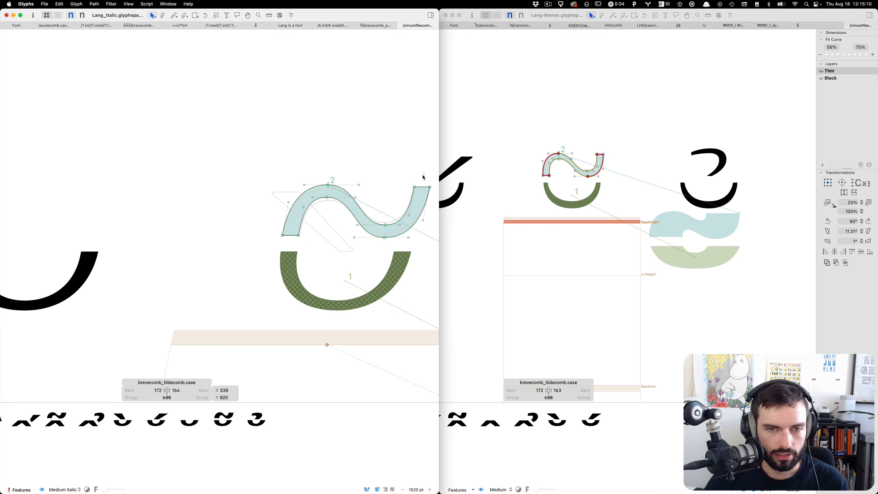
pyautogui.moveTo(421, 176); pyautogui.dragTo(403, 198)
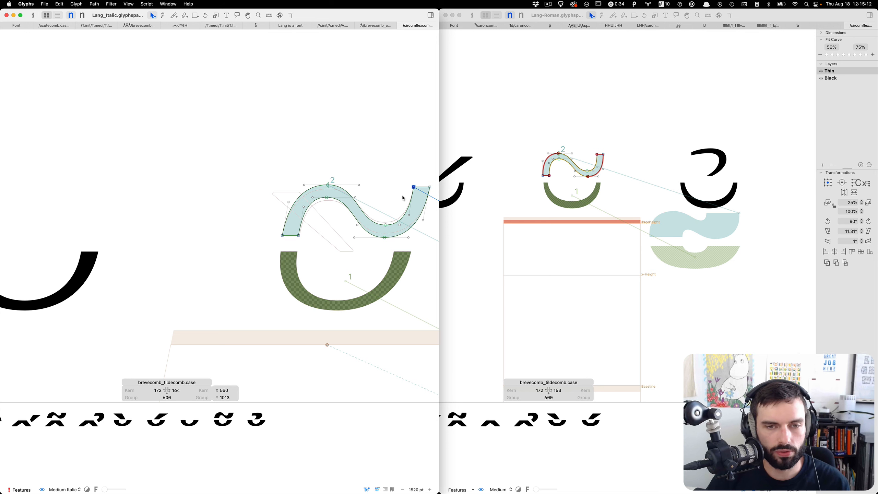
# Preview the Italic breve-tilde composite without its outlines and open the neighbouring brevecomb_hookabovecomb.case to compare stroke weights.
pyautogui.press('t')
pyautogui.scroll(-5, 397, 188)
pyautogui.scroll(6, 344, 201)
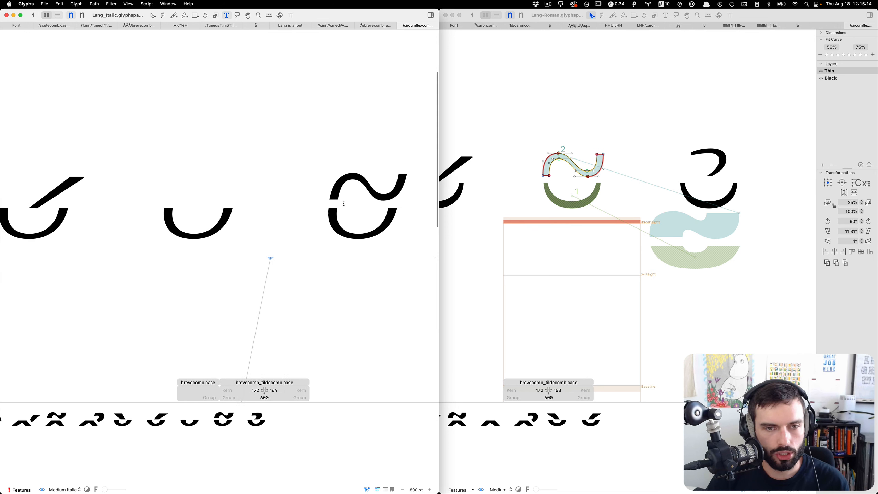
pyautogui.doubleClick(328, 209)
pyautogui.scroll(-1, 325, 210)
pyautogui.scroll(-4, 326, 212)
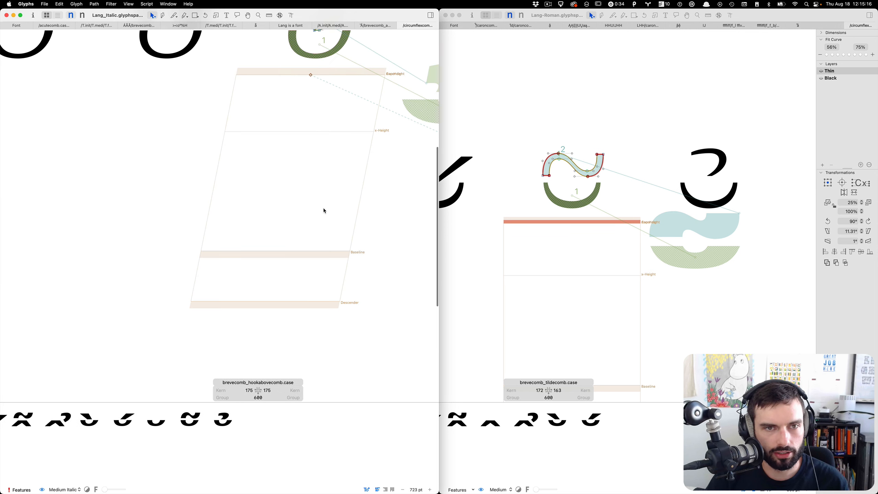
pyautogui.hscroll(10, 324, 202)
pyautogui.hscroll(-5, 324, 202)
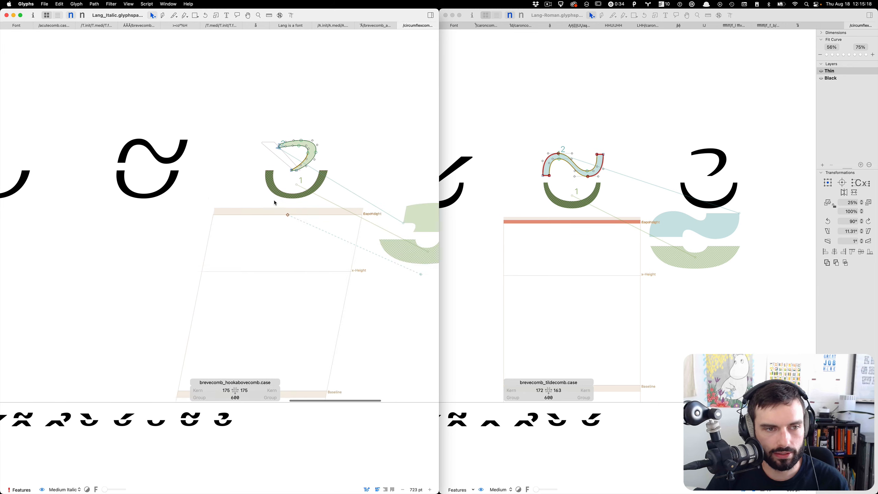
# Reopen the Italic brevecomb_tildecomb.case and thicken the tilde ends further, moving their inner nodes to X 341 and X 558.
pyautogui.doubleClick(188, 171)
pyautogui.scroll(3, 186, 170)
pyautogui.moveTo(186, 173); pyautogui.dragTo(165, 156)
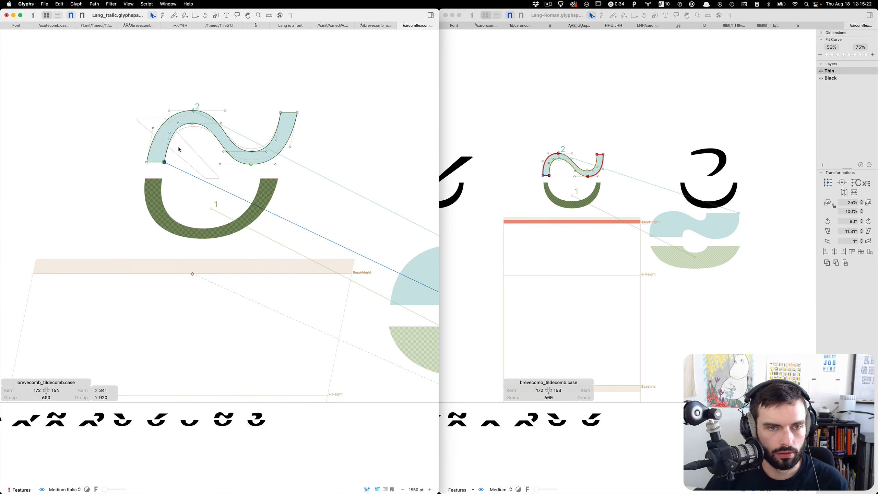
pyautogui.click(280, 112)
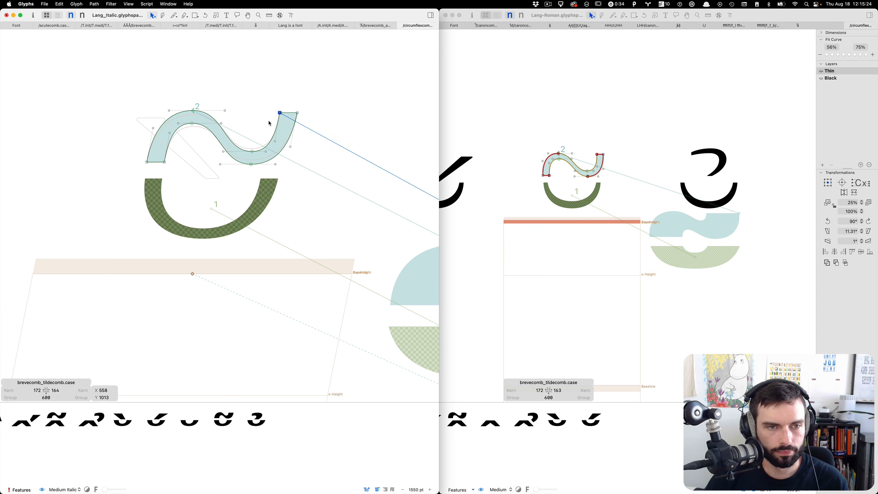
# Open brevecomb.case in the Italic and Roman files and check the Roman breve in its Black and Thin masters.
pyautogui.hscroll(-10, 269, 122)
pyautogui.doubleClick(252, 202)
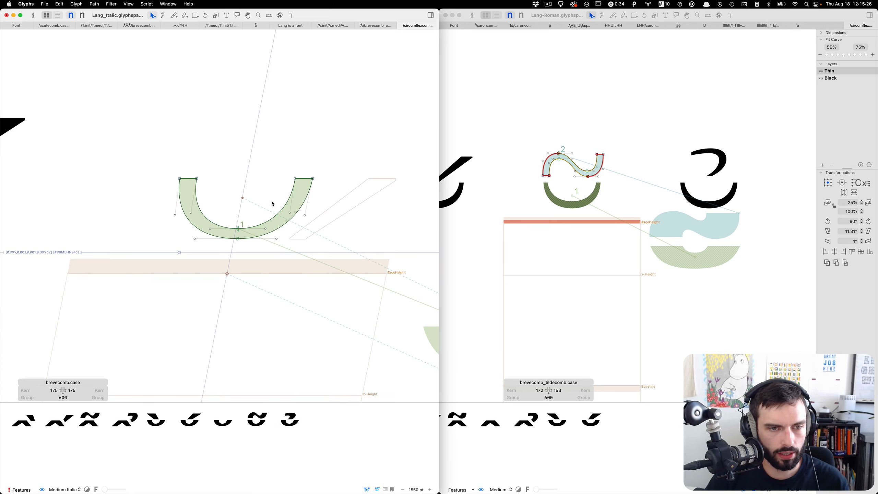
pyautogui.click(640, 166)
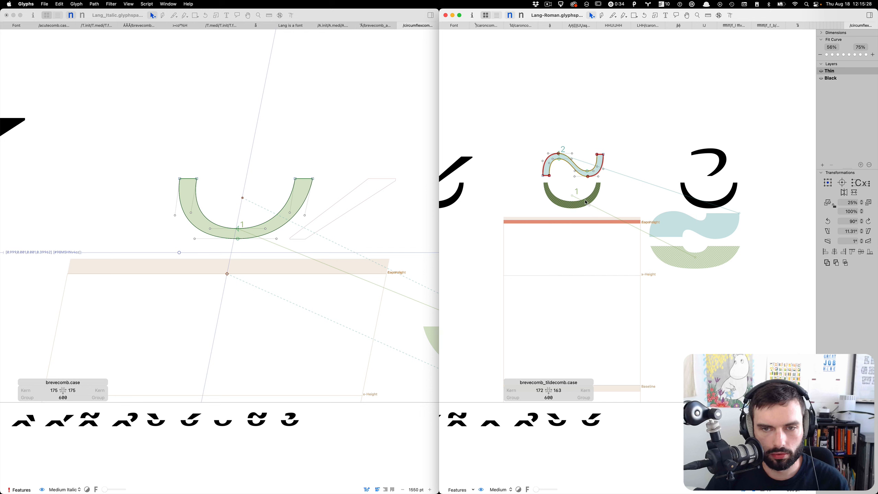
pyautogui.doubleClick(586, 202)
pyautogui.press('super+2')
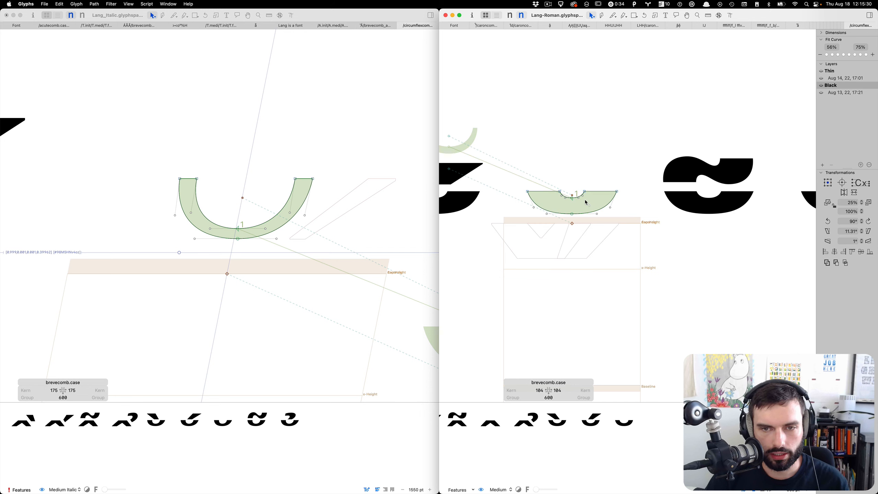
pyautogui.press('super+1')
# Copy the entire Italic Thin breve outline into the background of the Roman Thin brevecomb.case.
pyautogui.click(291, 255)
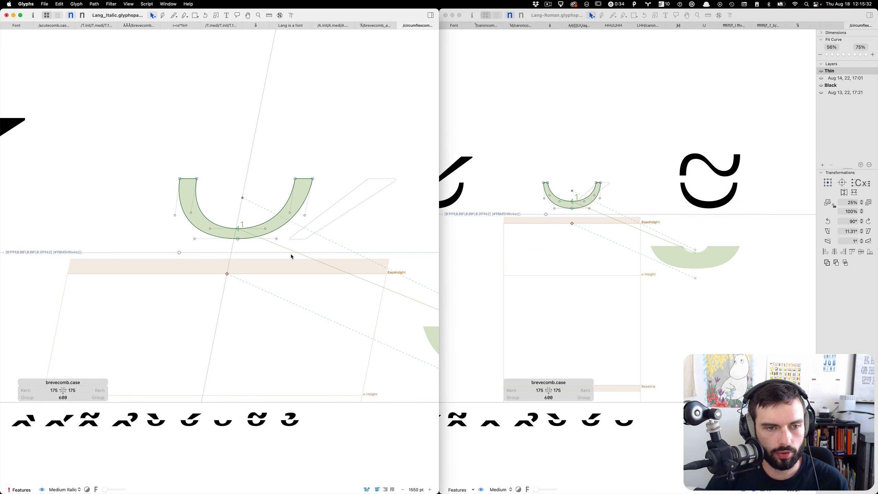
pyautogui.press('super+a')
pyautogui.click(653, 248)
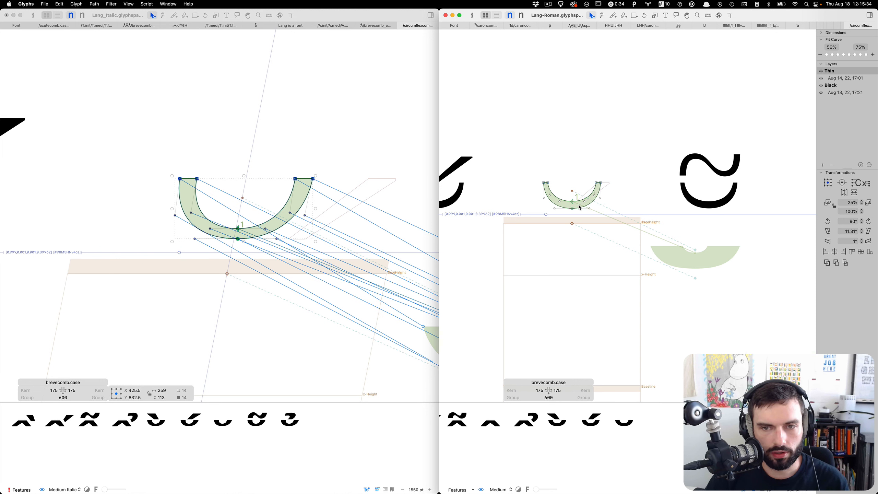
pyautogui.scroll(5, 578, 205)
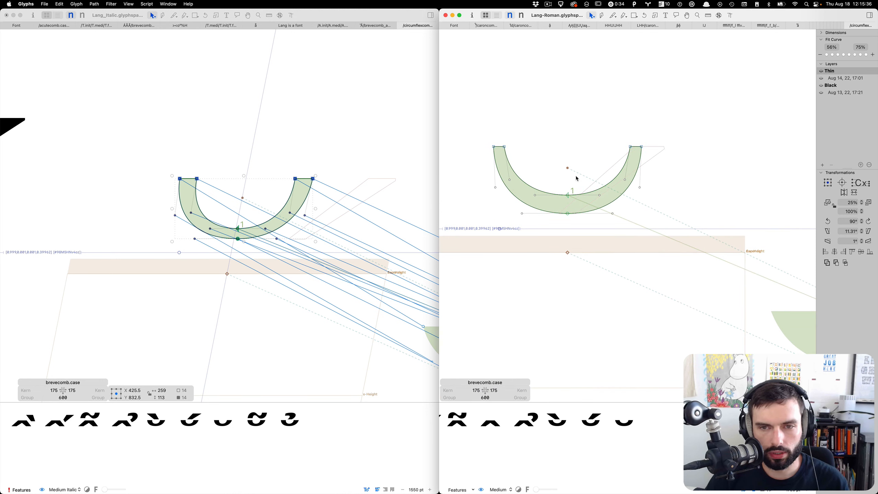
pyautogui.press('super+v')
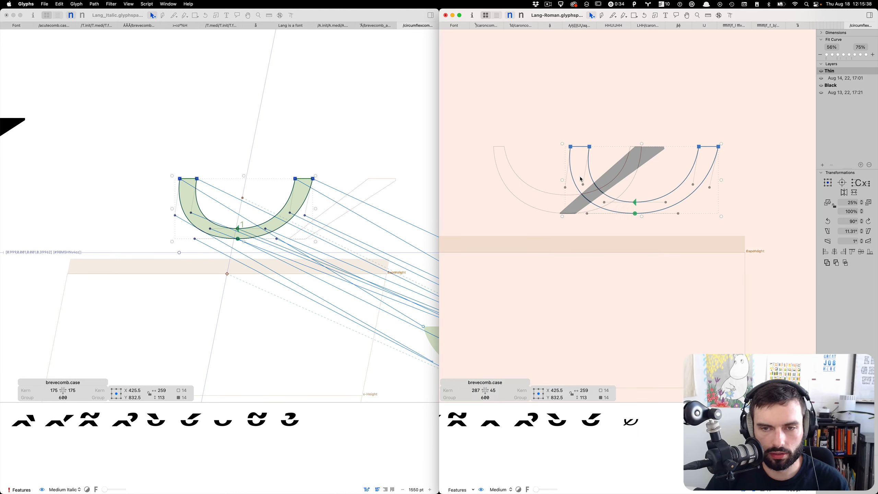
# Slant the background breve upright by 11.31°, centre it at X 300 and return to the foreground outline.
pyautogui.hotkey('shift', 'Left')
pyautogui.hotkey('shift', 'Left')
pyautogui.hotkey('shift', 'Left')
pyautogui.hotkey('shift', 'Left')
pyautogui.hotkey('shift', 'Left')
pyautogui.hotkey('shift', 'Left')
pyautogui.hotkey('shift', 'Left')
pyautogui.hotkey('shift', 'Left')
pyautogui.hotkey('shift', 'Left')
pyautogui.hotkey('shift', 'Left')
pyautogui.hotkey('shift', 'Left')
pyautogui.hotkey('shift', 'Left')
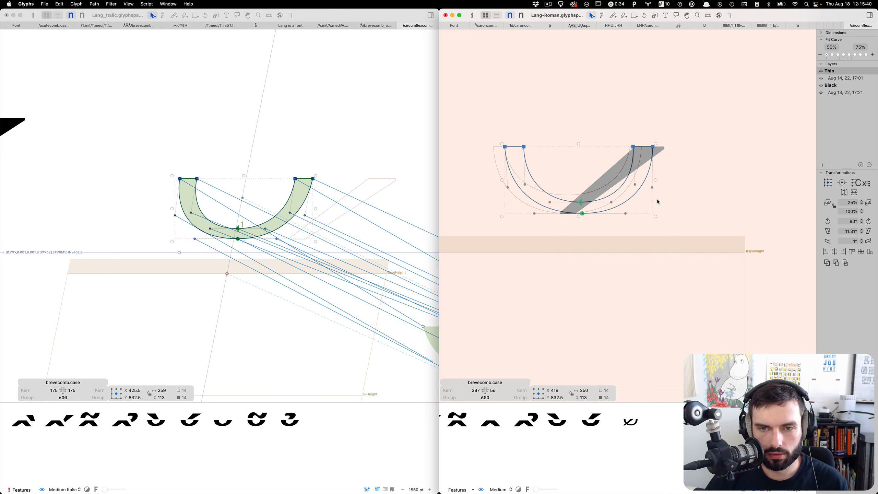
pyautogui.press('Right')
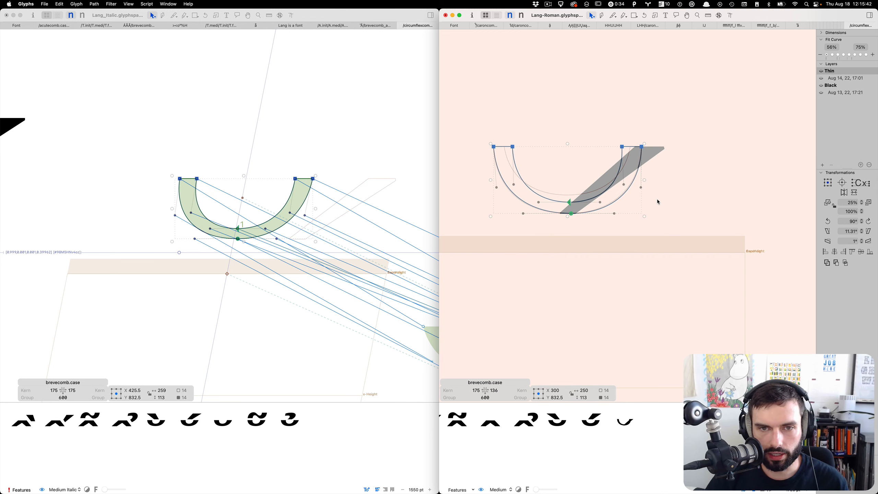
pyautogui.press('super+b')
# Add a backup layer of the Roman Thin breve and lower its inner bottom node to Y 795 to match the background.
pyautogui.scroll(5, 583, 135)
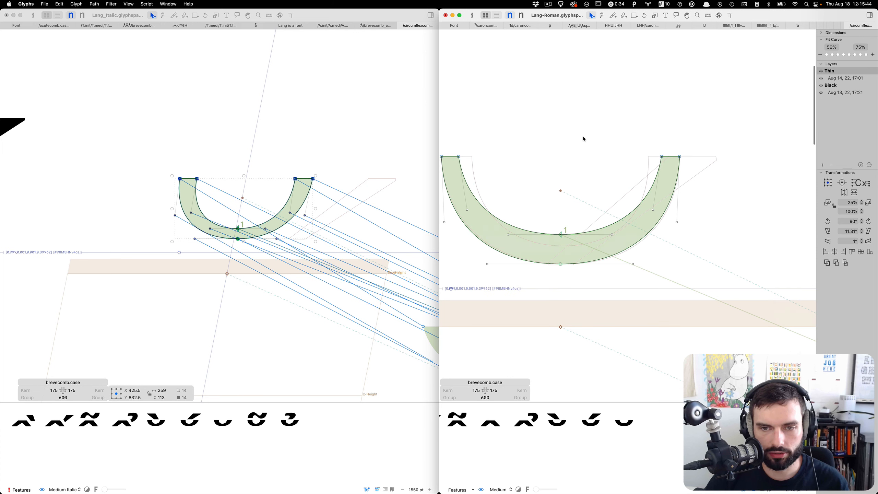
pyautogui.click(822, 165)
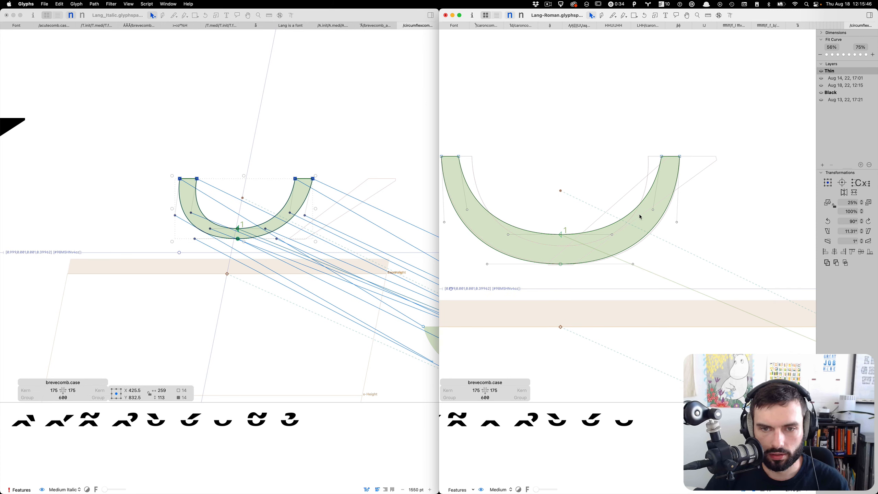
pyautogui.moveTo(561, 235); pyautogui.dragTo(559, 246)
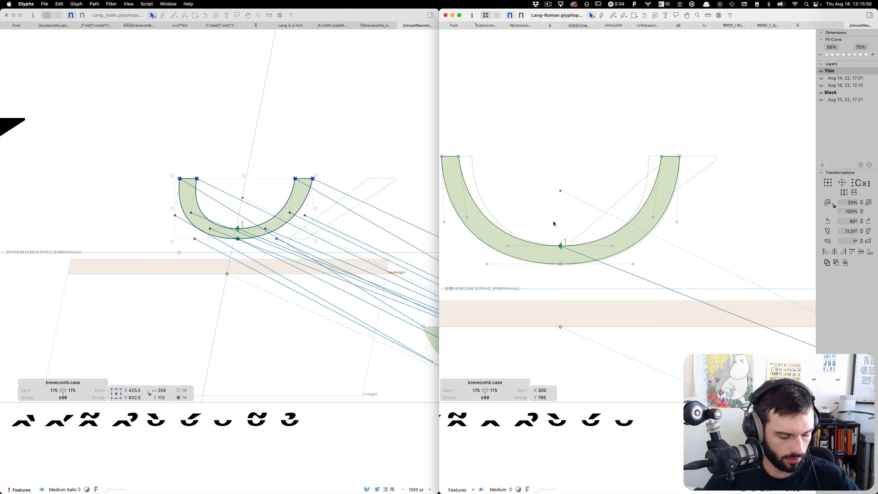
pyautogui.click(471, 228)
# Move the inner top node of the breve's left arm to X 207, adjusting its handle to keep the curve.
pyautogui.click(458, 156)
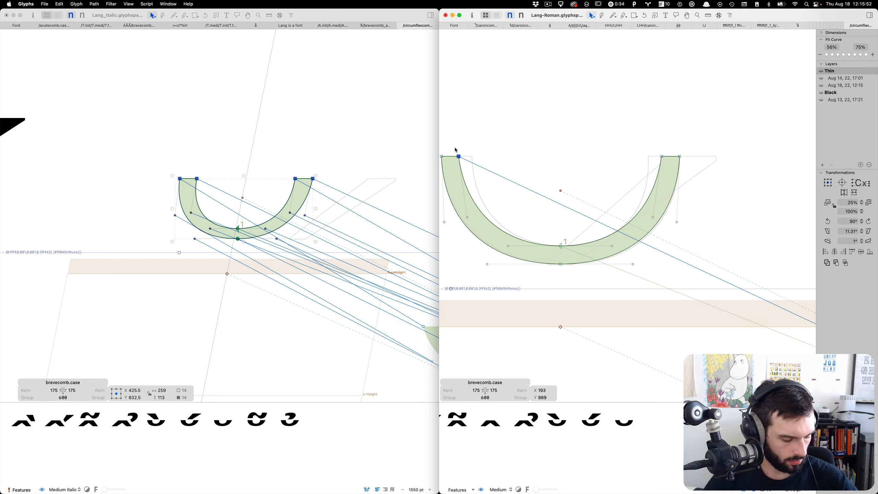
pyautogui.hotkey('ctrl', 'alt', 'shift', 'Right')
pyautogui.hotkey('ctrl', 'alt', 'Right')
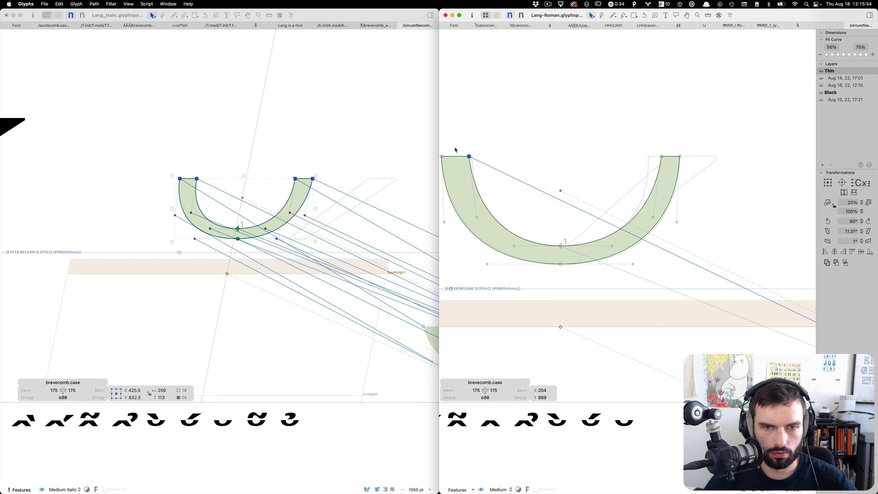
pyautogui.hotkey('ctrl', 'alt', 'Left')
pyautogui.hotkey('ctrl', 'alt', 'Right')
pyautogui.hotkey('ctrl', 'alt', 'Right')
pyautogui.hotkey('ctrl', 'alt', 'Right')
pyautogui.hotkey('ctrl', 'alt', 'Right')
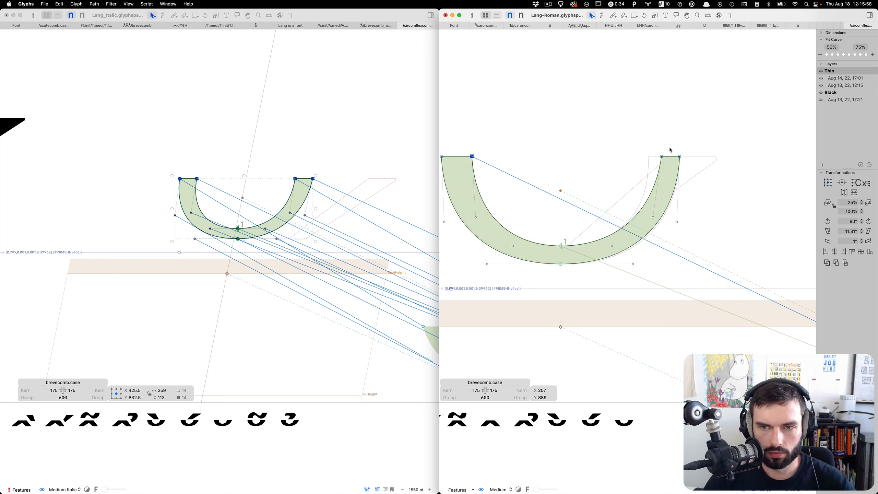
# Move the inner top node of the breve's right arm to X 393, adjusting its handle to keep the curve.
pyautogui.moveTo(669, 148); pyautogui.dragTo(652, 172)
pyautogui.hotkey('ctrl', 'alt', 'shift', 'Left')
pyautogui.hotkey('ctrl', 'alt', 'Left')
pyautogui.hotkey('ctrl', 'alt', 'Left')
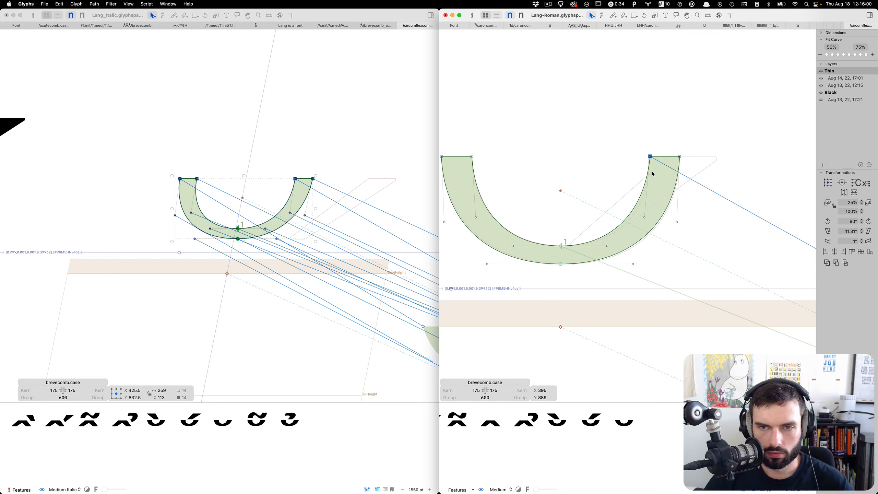
pyautogui.hotkey('ctrl', 'alt', 'Left')
pyautogui.hotkey('ctrl', 'alt', 'Left')
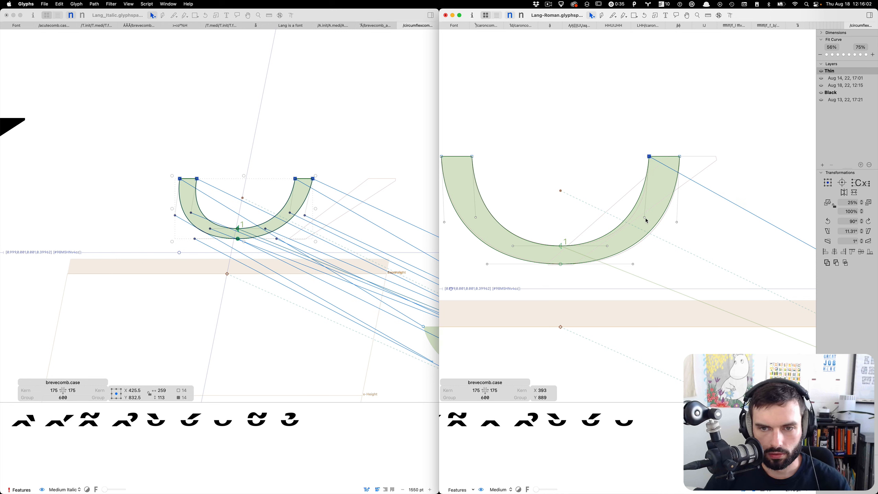
# Preview the thickened Roman breve without its outlines and compare it with the neighbouring accents.
pyautogui.press('t')
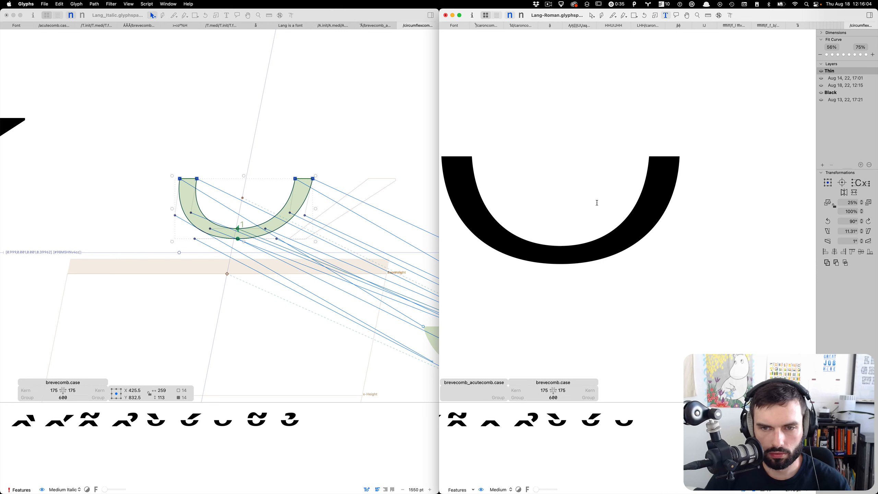
pyautogui.scroll(-5, 596, 204)
pyautogui.scroll(2, 578, 201)
pyautogui.press('Escape')
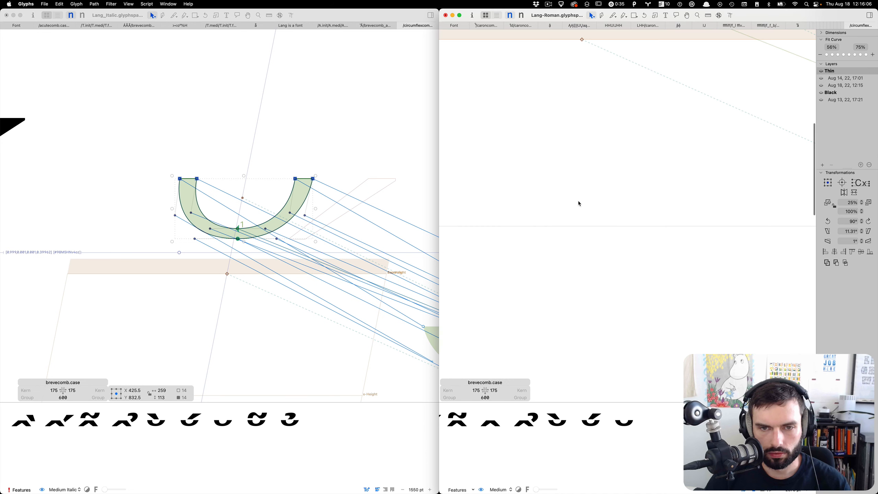
pyautogui.scroll(-5, 579, 202)
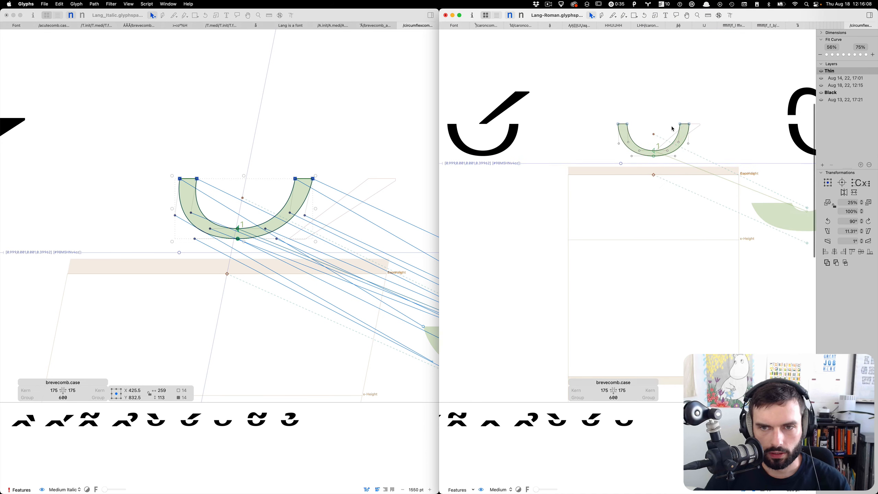
pyautogui.scroll(3, 671, 127)
pyautogui.scroll(2, 672, 128)
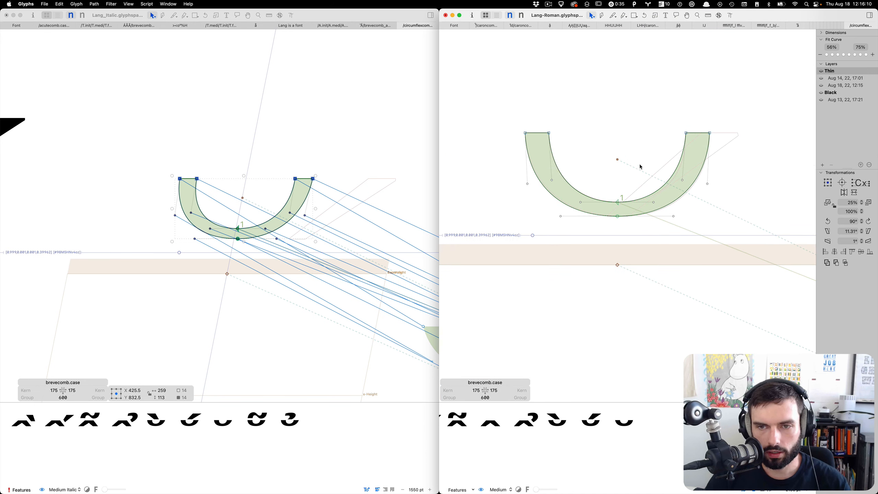
# Lower the inner curve handle of the breve's right arm to X 388, Y 820 and check the breve beside its neighbours.
pyautogui.moveTo(581, 203); pyautogui.dragTo(581, 204)
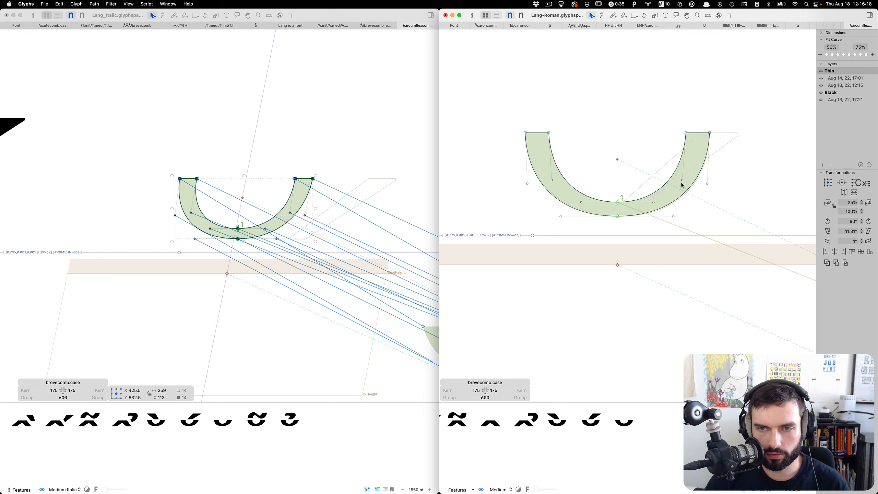
pyautogui.moveTo(683, 180); pyautogui.dragTo(682, 184)
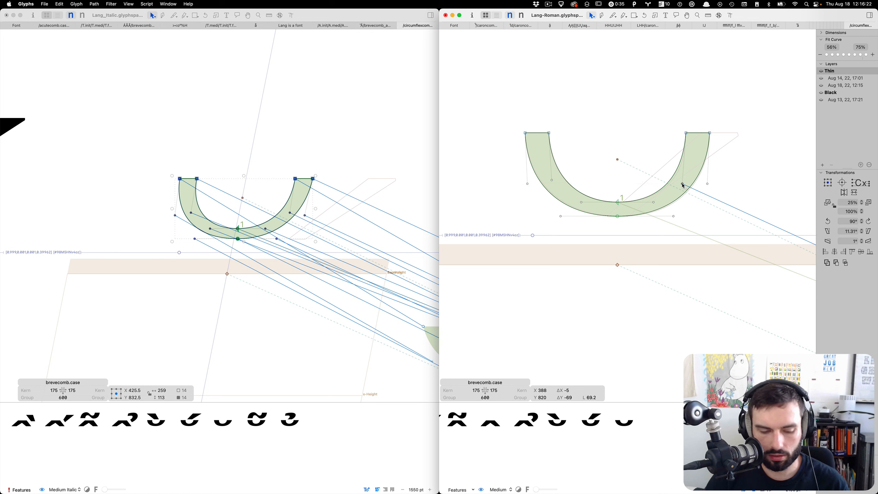
pyautogui.press('t')
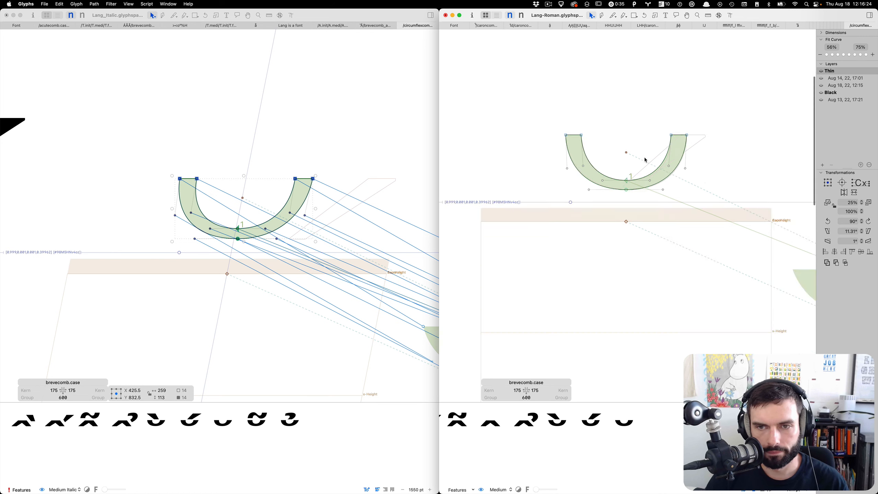
pyautogui.scroll(5, 656, 141)
pyautogui.doubleClick(596, 173)
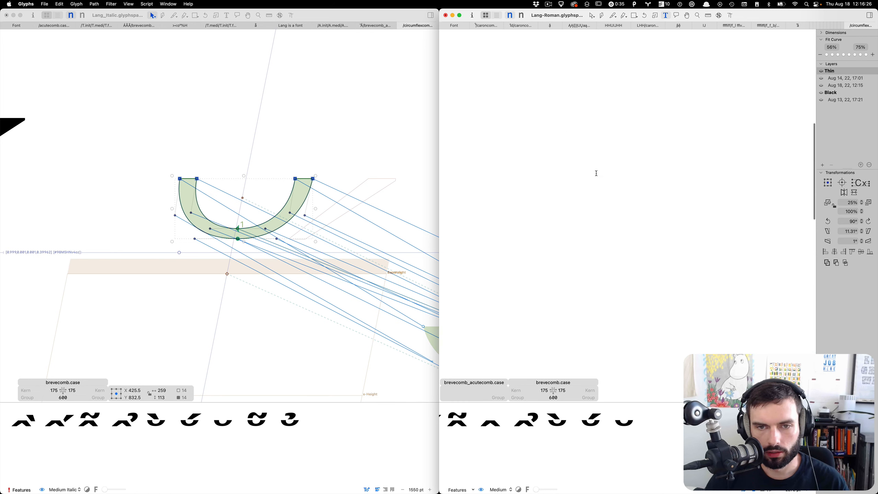
pyautogui.hscroll(-6, 592, 174)
pyautogui.scroll(-5, 592, 175)
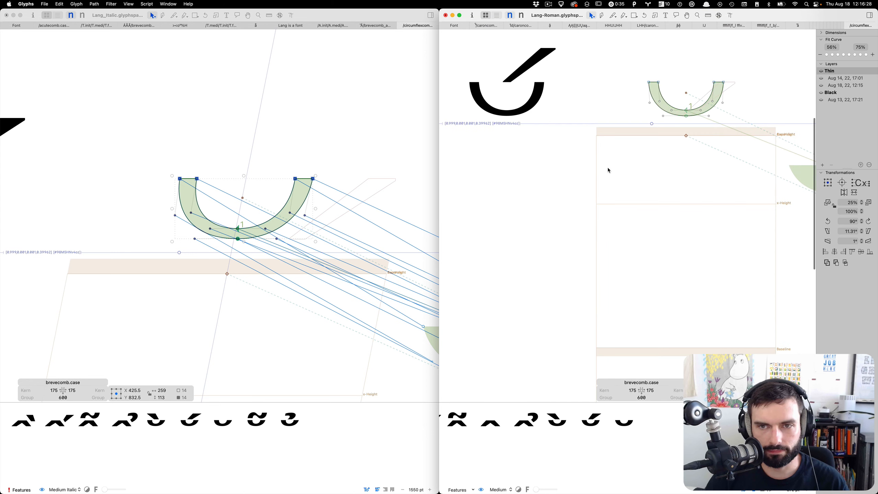
# Inspect the Thin Roman breve up close as a filled shape and beside its neighbouring accents.
pyautogui.scroll(5, 688, 104)
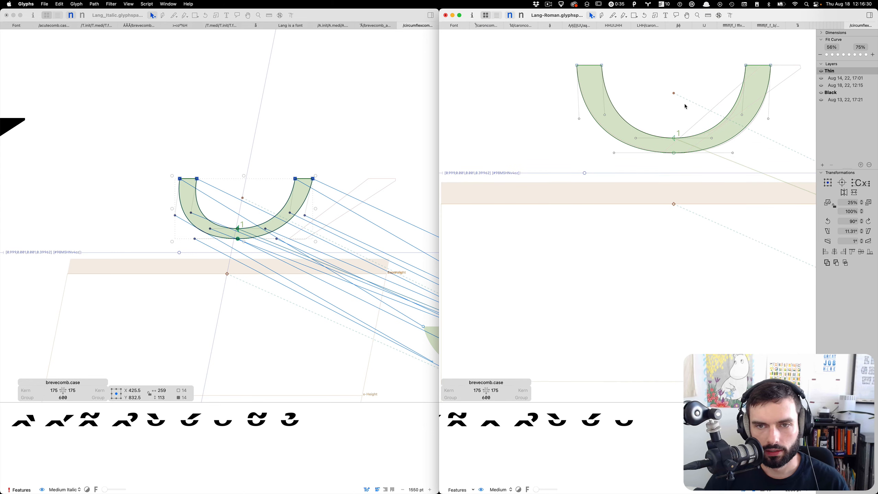
pyautogui.moveTo(637, 142); pyautogui.dragTo(632, 141)
pyautogui.press('t')
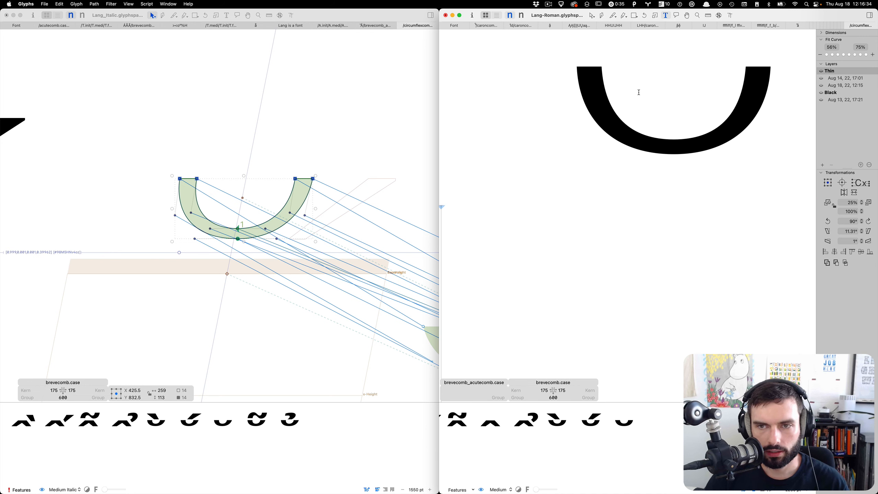
pyautogui.scroll(-5, 639, 92)
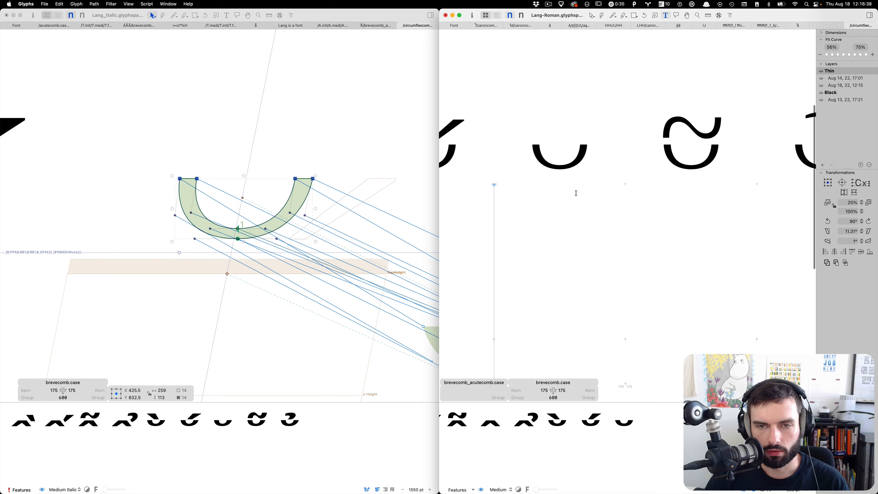
# Switch both fonts to the Black master and copy the Italic uppercase breve outline into the Roman breve's background.
pyautogui.press('super+2')
pyautogui.press('Escape')
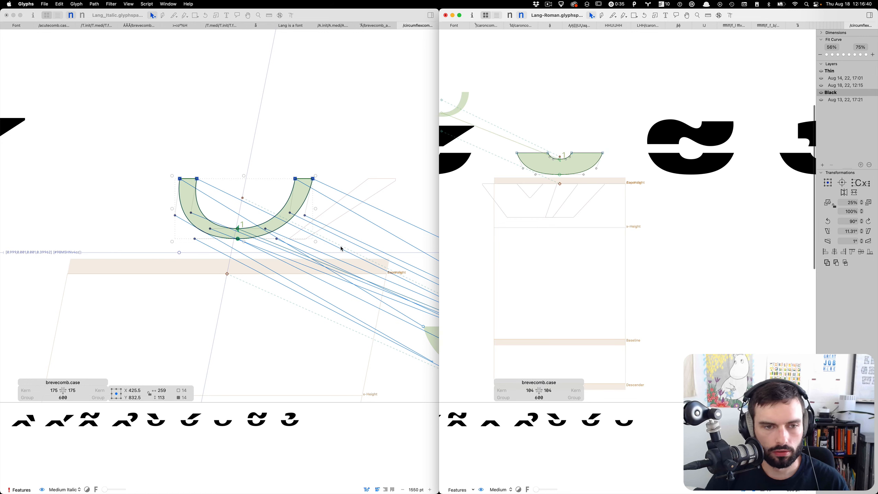
pyautogui.click(267, 268)
pyautogui.press('super+2')
pyautogui.click(551, 243)
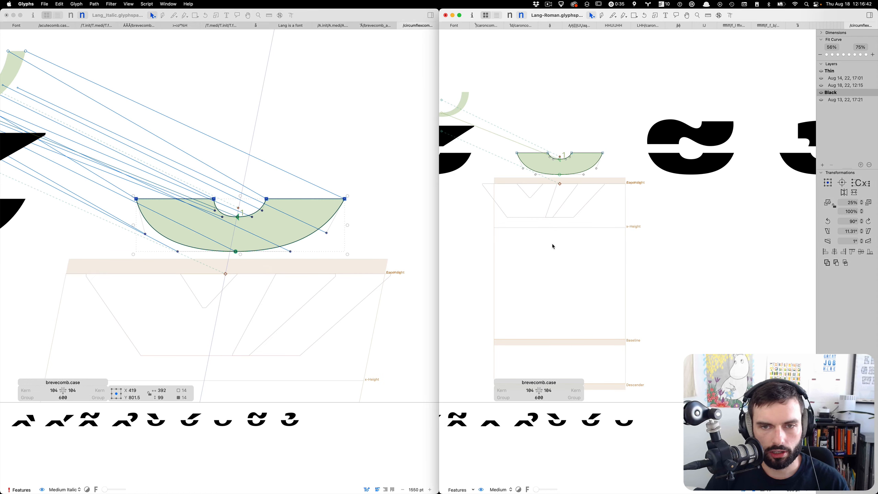
pyautogui.scroll(3, 558, 143)
pyautogui.press('super+v')
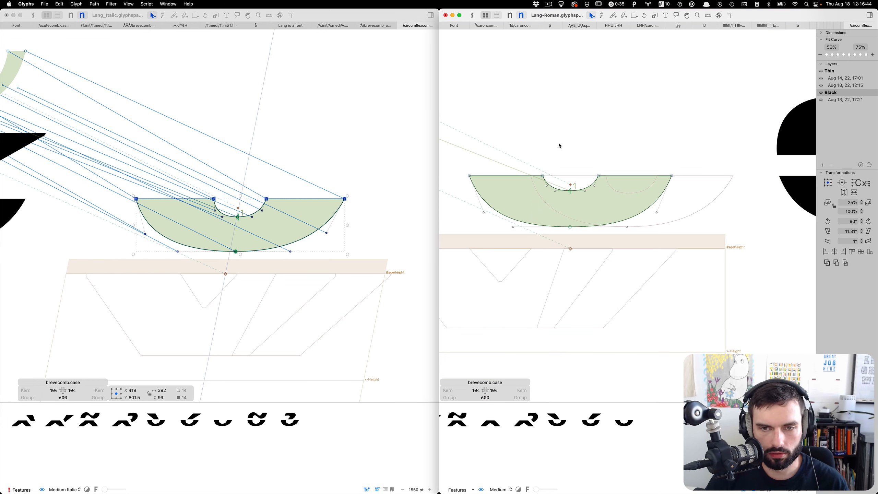
# Unslant the background breve by 11.31°, shift it left to X 300 and return to the Roman foreground outline.
pyautogui.press('super+shift+Left')
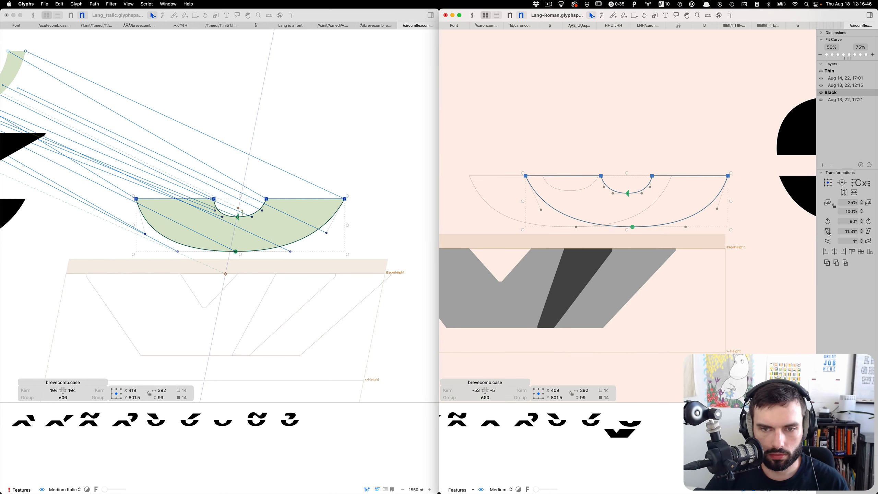
pyautogui.hotkey('shift', 'Left')
pyautogui.press('Left')
pyautogui.press('Left')
pyautogui.press('Left')
pyautogui.press('Left')
pyautogui.press('Left')
pyautogui.press('Left')
pyautogui.press('Left')
pyautogui.press('Left')
pyautogui.press('Left')
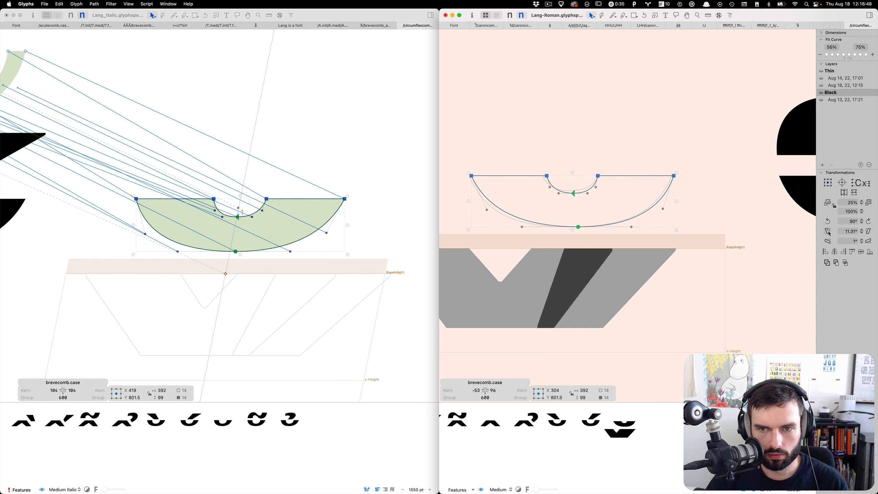
pyautogui.press('super+b')
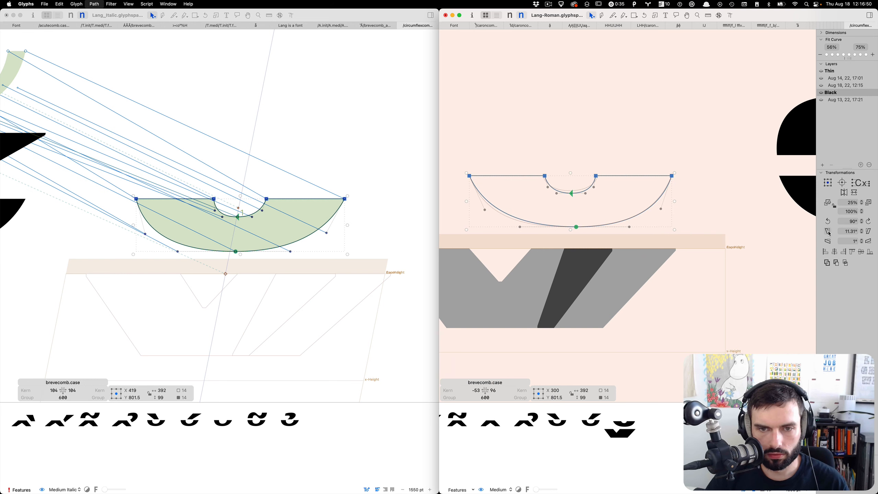
# Lower the bottom node of the Black Roman breve's inner curve to Y 817.
pyautogui.scroll(5, 555, 200)
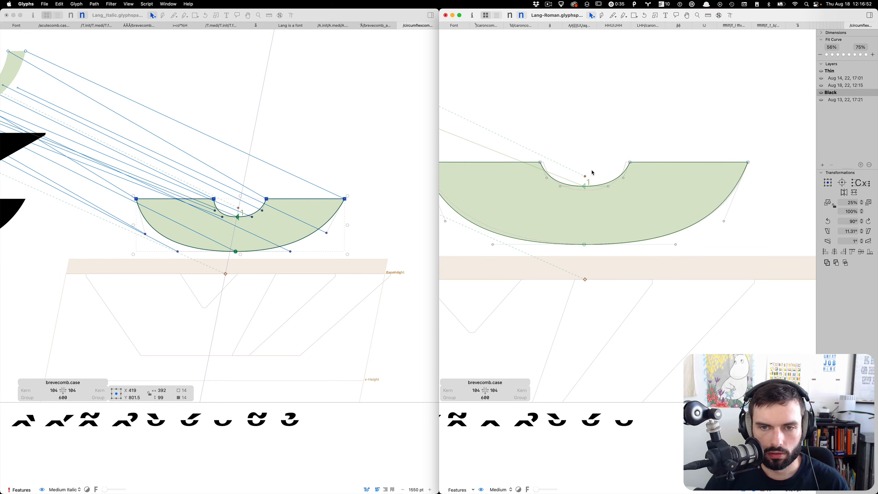
pyautogui.moveTo(590, 171); pyautogui.dragTo(577, 213)
pyautogui.press('Down')
pyautogui.press('Down')
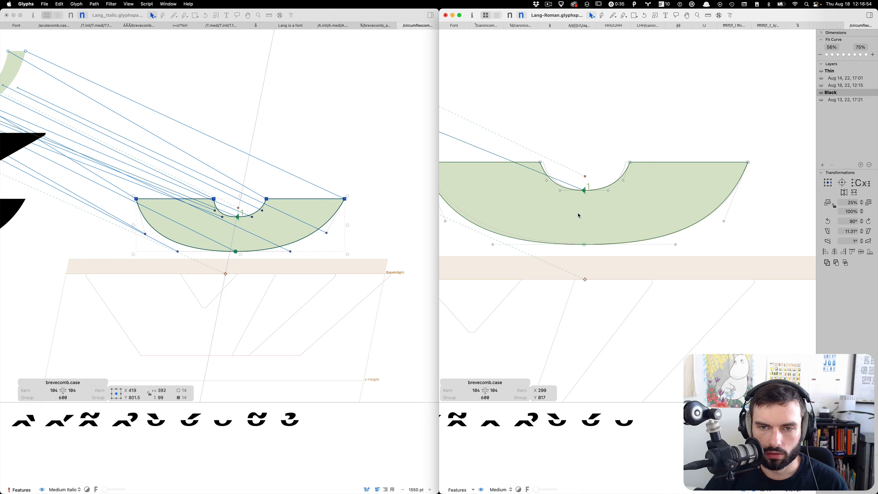
# Move the inner top node of the Black Roman breve's left arm inward, keeping its curve handle in place.
pyautogui.moveTo(541, 141); pyautogui.dragTo(524, 174)
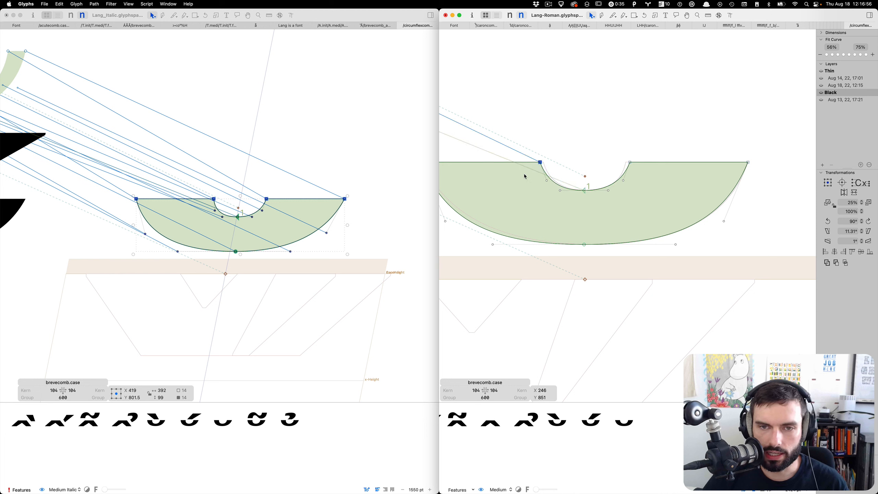
pyautogui.hotkey('alt', 'Right')
pyautogui.hotkey('alt', 'Right')
pyautogui.hotkey('alt', 'Right')
pyautogui.hotkey('alt', 'Left')
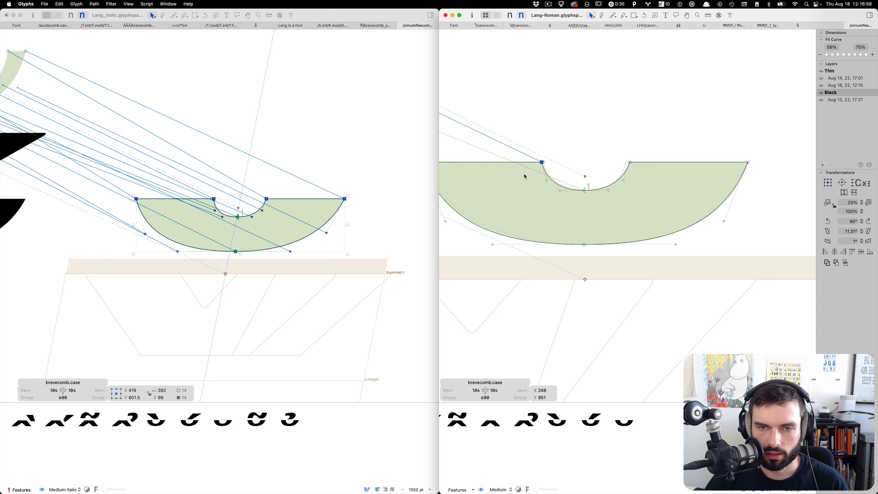
pyautogui.hotkey('ctrl', 'alt', 'Right')
pyautogui.hotkey('ctrl', 'alt', 'Right')
pyautogui.hscroll(-1, 661, 149)
# Move the inner top node of the Black Roman breve's right arm inward to X 349.
pyautogui.moveTo(659, 150); pyautogui.dragTo(605, 172)
pyautogui.hotkey('alt', 'Left')
pyautogui.hotkey('alt', 'Left')
pyautogui.hotkey('alt', 'Left')
pyautogui.hotkey('ctrl', 'alt', 'Left')
pyautogui.hotkey('ctrl', 'alt', 'Left')
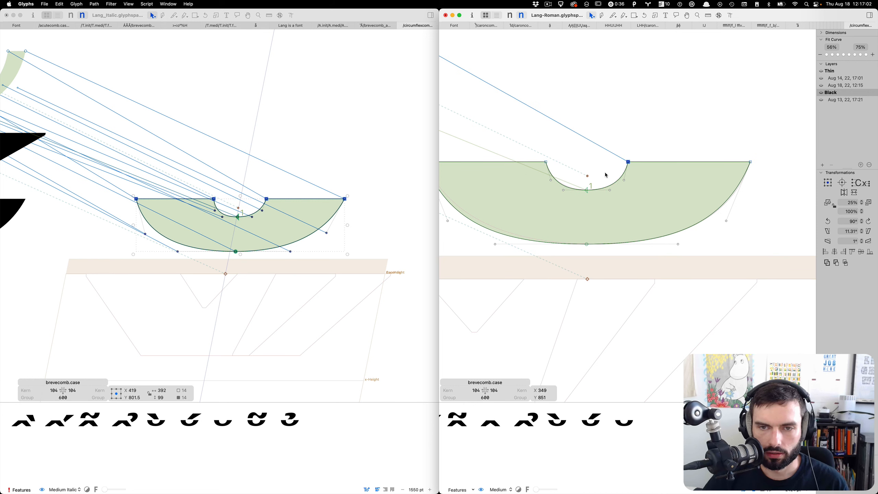
# Show the Roman breve's background layer and compare its outline with the adjusted foreground shape.
pyautogui.click(608, 217)
pyautogui.press('super+b')
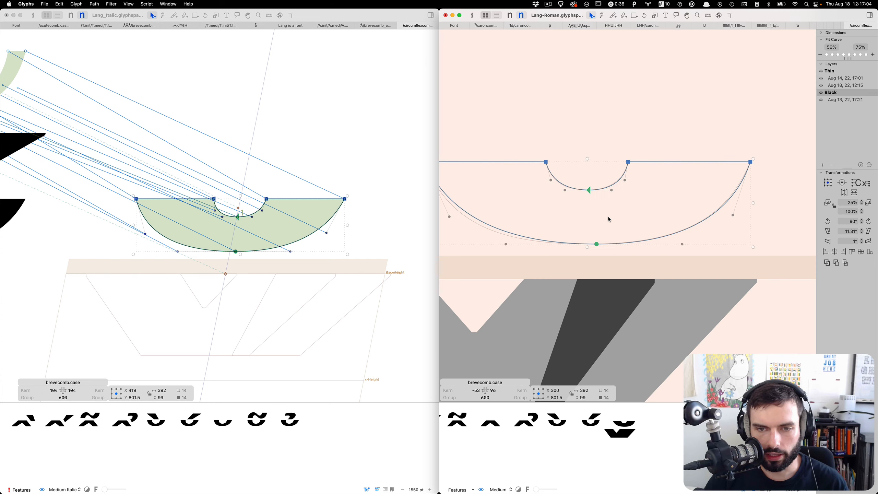
pyautogui.scroll(1, 608, 216)
pyautogui.scroll(-1, 608, 219)
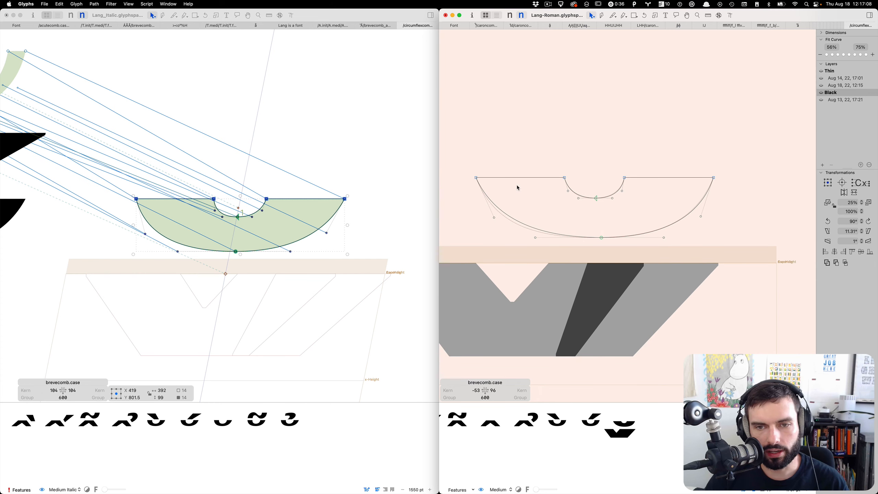
# Insert an H on each side of the uppercase breve in the Italic font's text.
pyautogui.click(312, 316)
pyautogui.press('t')
pyautogui.scroll(-3, 291, 286)
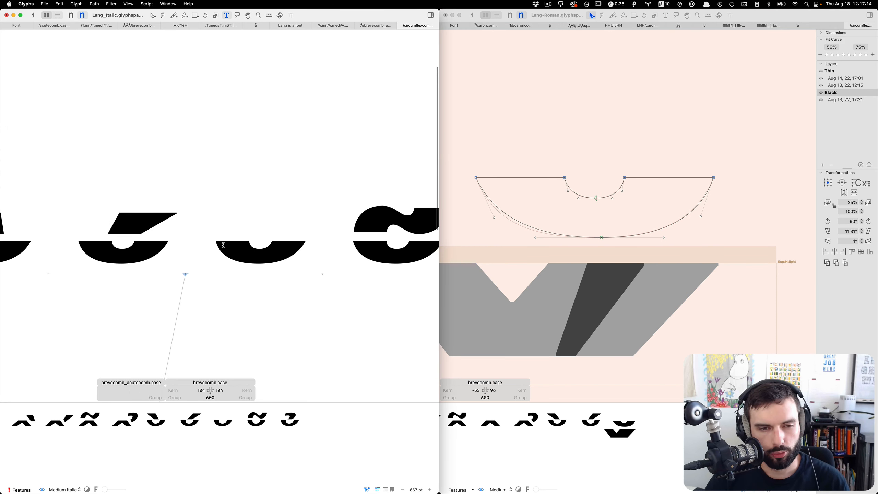
pyautogui.scroll(2, 223, 245)
pyautogui.write('H')
pyautogui.press('Right')
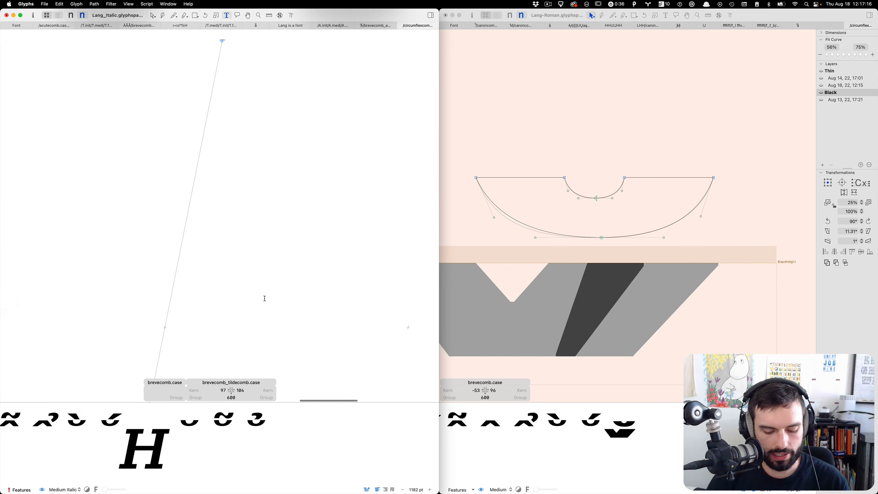
pyautogui.write('H')
pyautogui.scroll(-3, 265, 298)
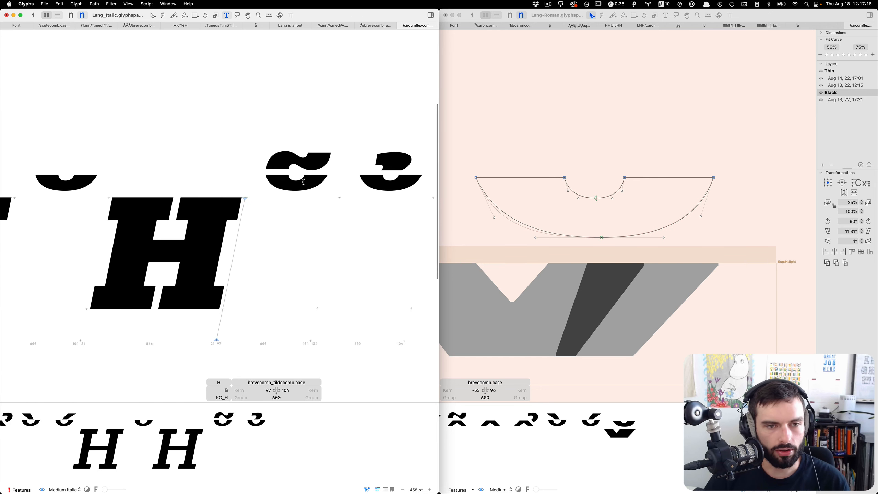
# Examine the Black Italic breve between the two H's, both as an outline and as a filled shape.
pyautogui.scroll(2, 296, 196)
pyautogui.moveTo(296, 218); pyautogui.dragTo(229, 157)
pyautogui.doubleClick(225, 159)
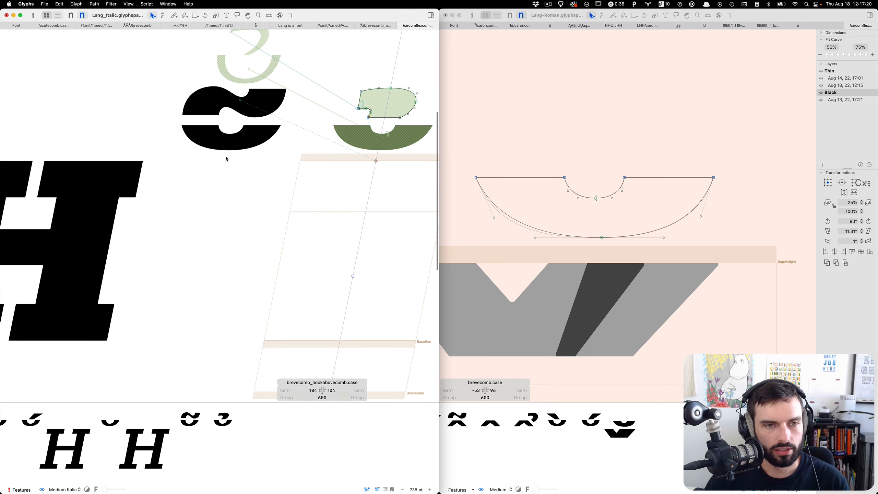
pyautogui.doubleClick(226, 167)
pyautogui.hscroll(-7, 228, 149)
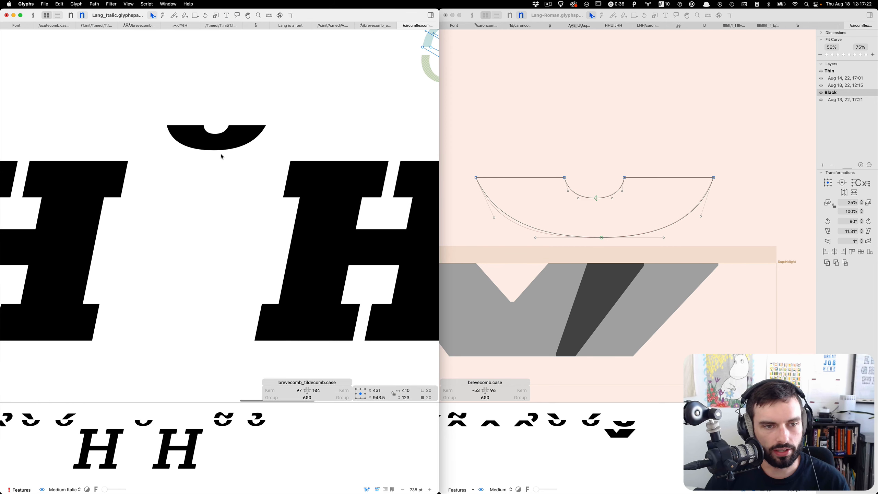
pyautogui.doubleClick(216, 143)
pyautogui.click(215, 150)
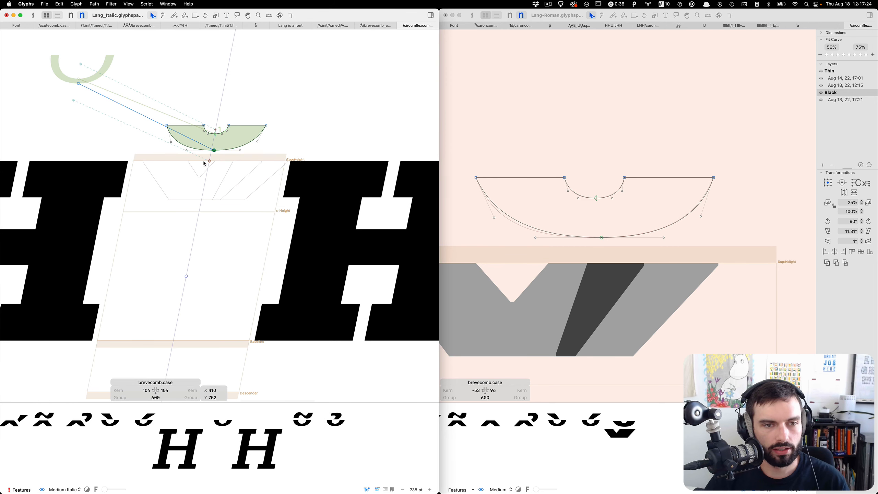
pyautogui.press('t')
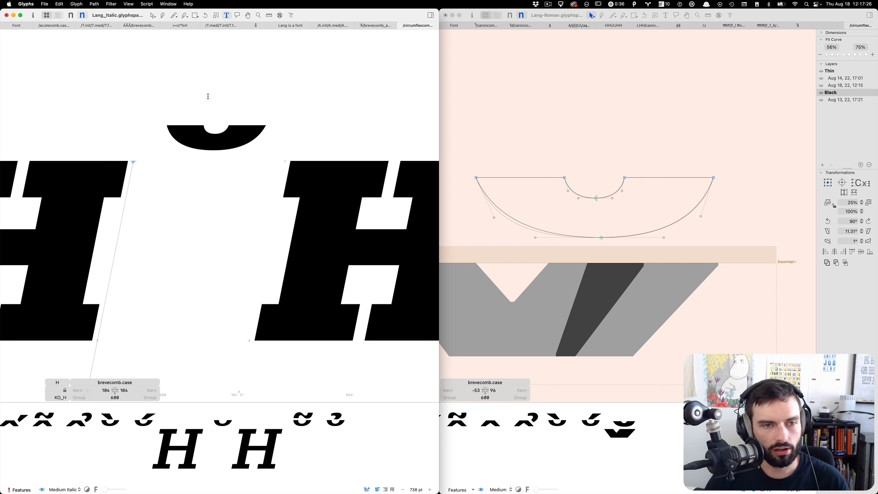
pyautogui.scroll(3, 205, 145)
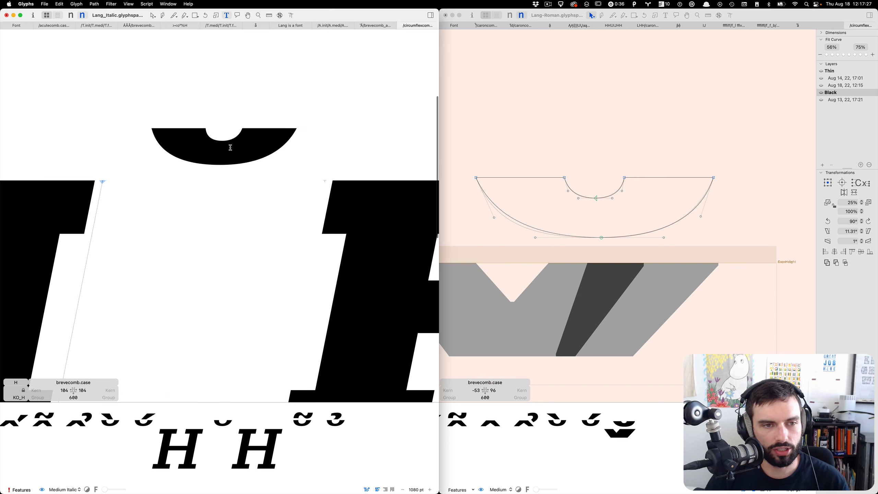
# Nudge the two outer curve handles of the Black Italic breve's left arm leftward, check the shape in text and save the font.
pyautogui.doubleClick(202, 200)
pyautogui.scroll(3, 184, 186)
pyautogui.doubleClick(184, 186)
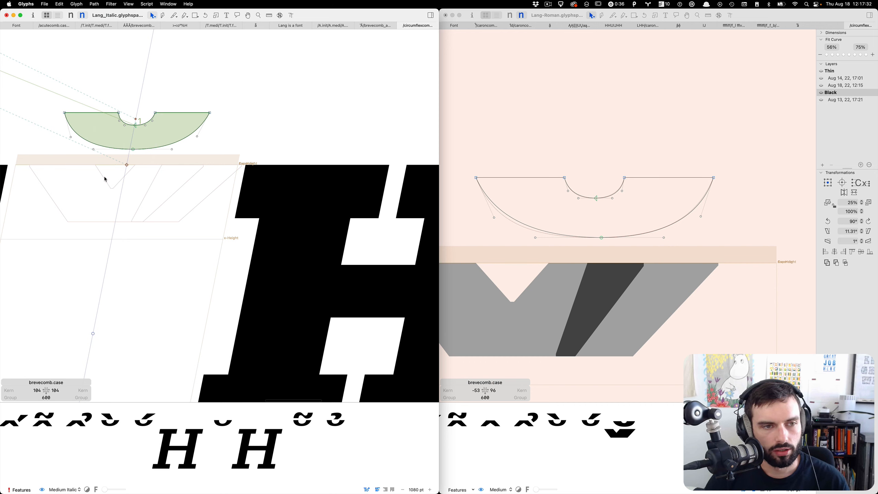
pyautogui.moveTo(105, 179); pyautogui.dragTo(42, 134)
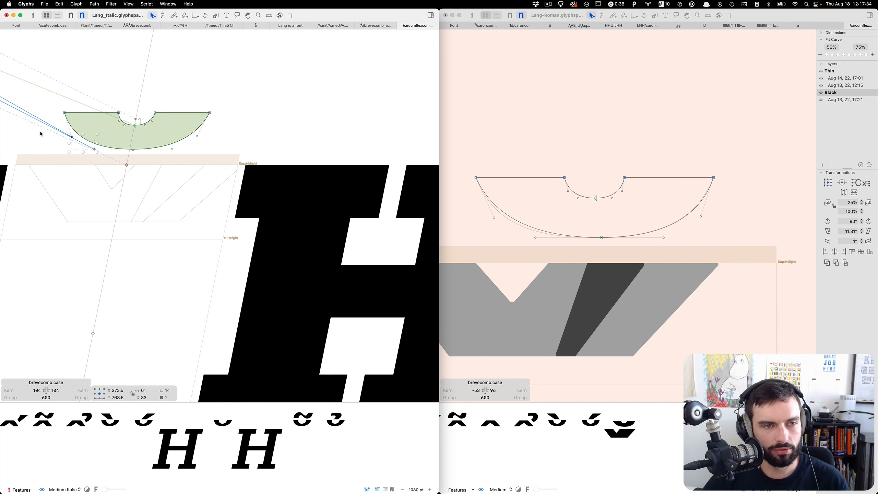
pyautogui.press('Left')
pyautogui.press('t')
pyautogui.scroll(-5, 67, 178)
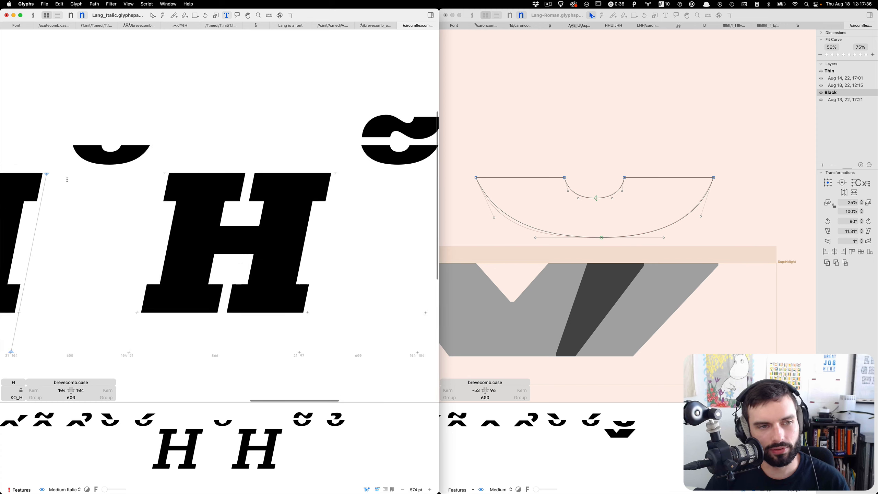
pyautogui.press('super+s')
pyautogui.hscroll(2, 248, 134)
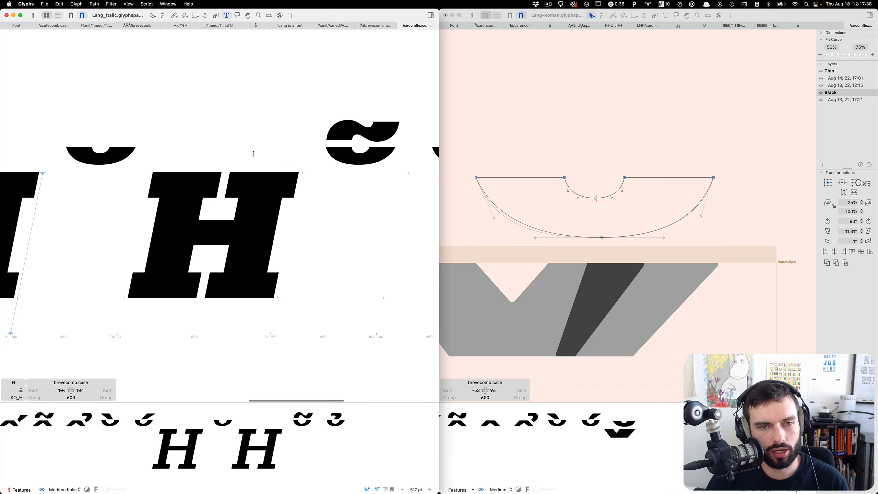
pyautogui.hscroll(10, 253, 153)
pyautogui.scroll(-5, 314, 169)
# Reopen the uppercase breve in the Roman font and switch it from the background layer back to the foreground.
pyautogui.click(645, 138)
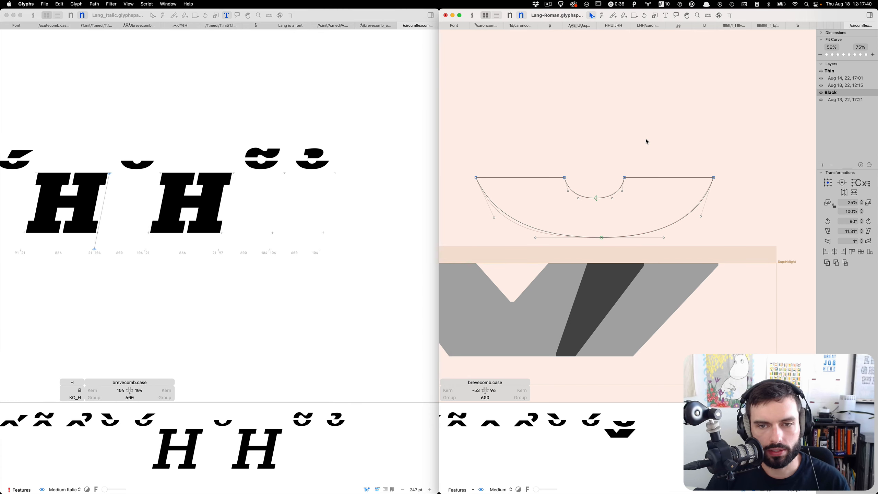
pyautogui.press('t')
pyautogui.scroll(-5, 645, 138)
pyautogui.scroll(-5, 645, 140)
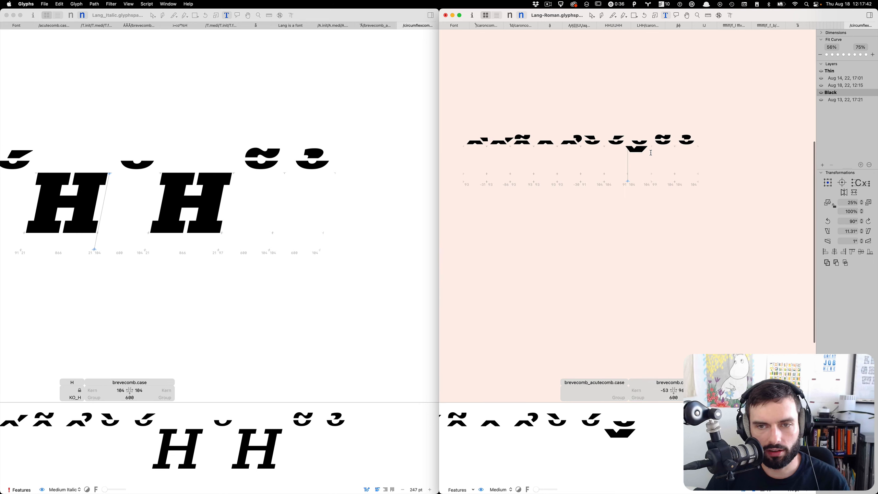
pyautogui.click(651, 151)
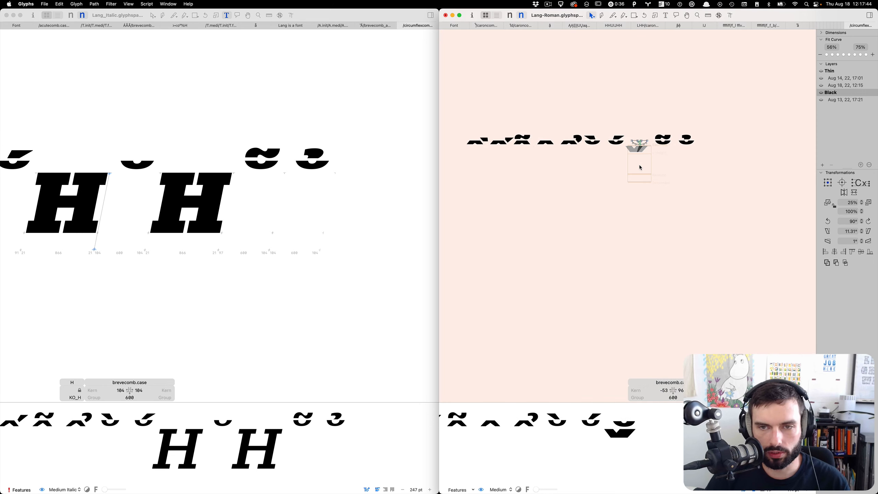
pyautogui.doubleClick(639, 164)
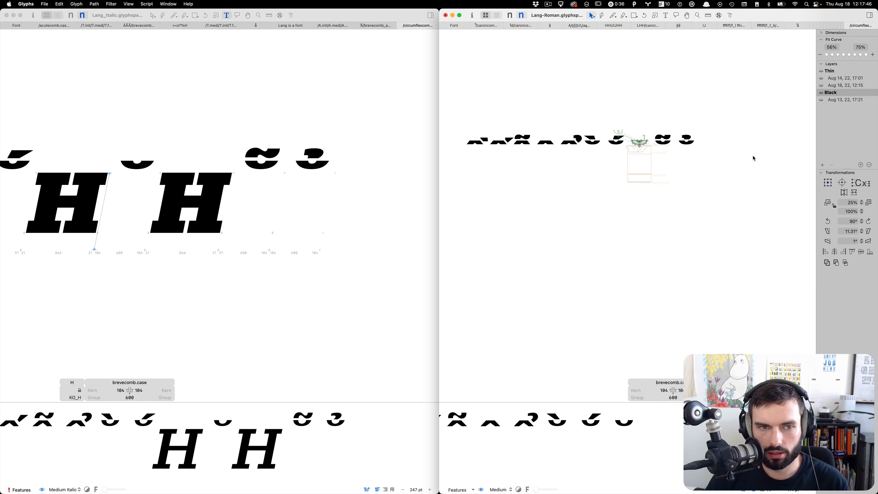
pyautogui.scroll(5, 671, 152)
# Remove the standalone uppercase breve from the Roman font's text and view the remaining row of stacked accents.
pyautogui.press('t')
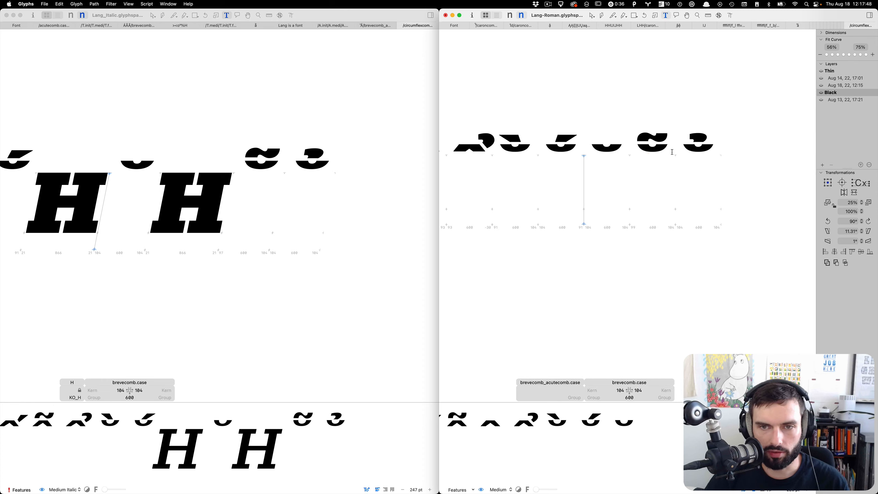
pyautogui.press('Delete')
pyautogui.scroll(-5, 670, 152)
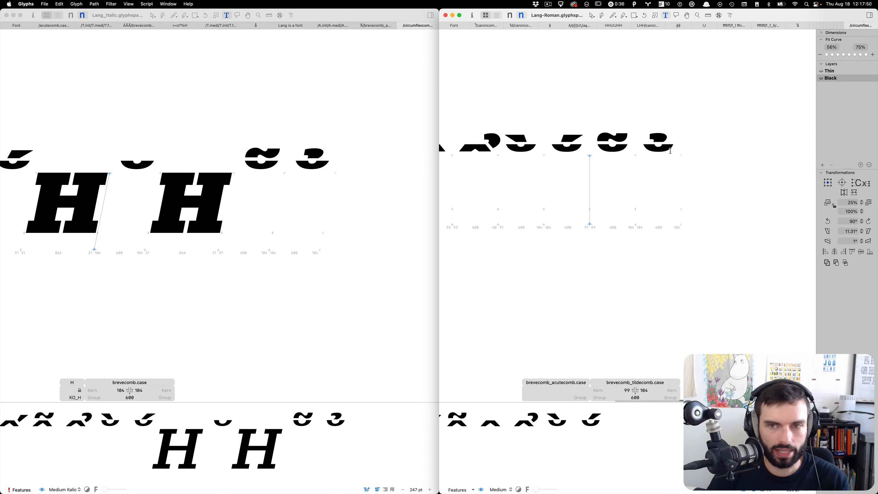
pyautogui.scroll(3, 668, 151)
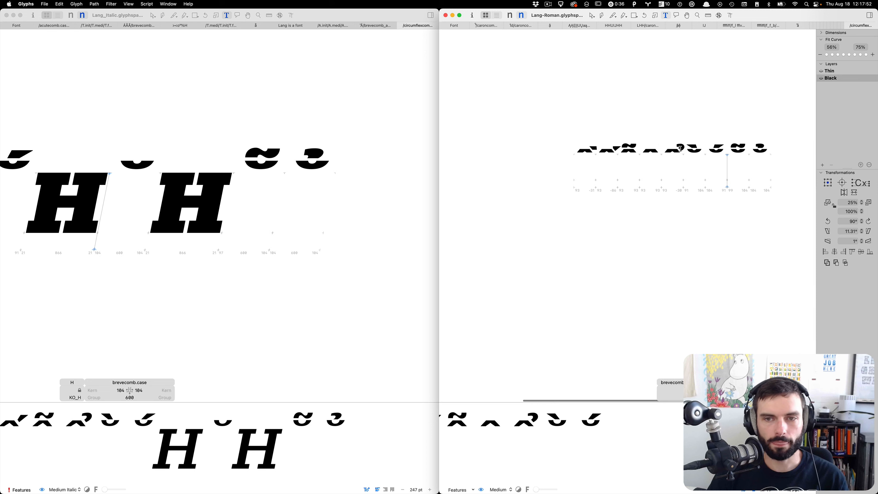
# Delete the standalone circumflex between the circumflex-tilde and circumflex-hook accents in the Roman text.
pyautogui.click(639, 165)
pyautogui.press('BackSpace')
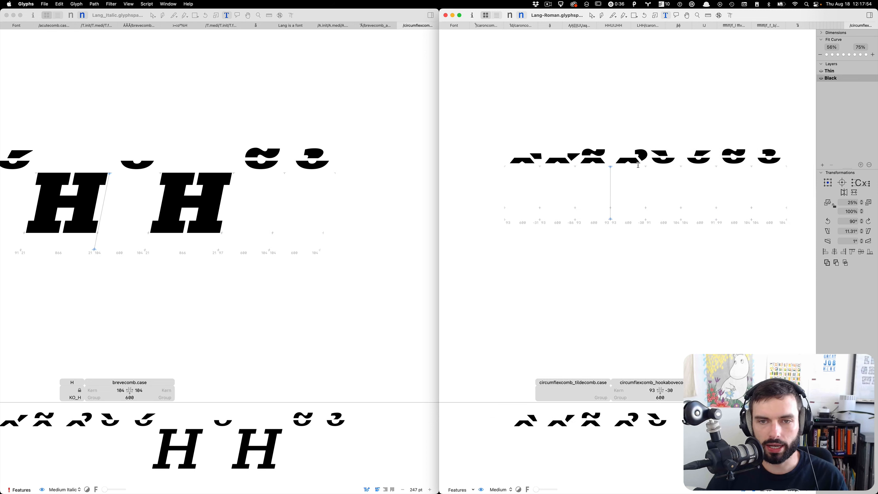
pyautogui.hscroll(3, 699, 160)
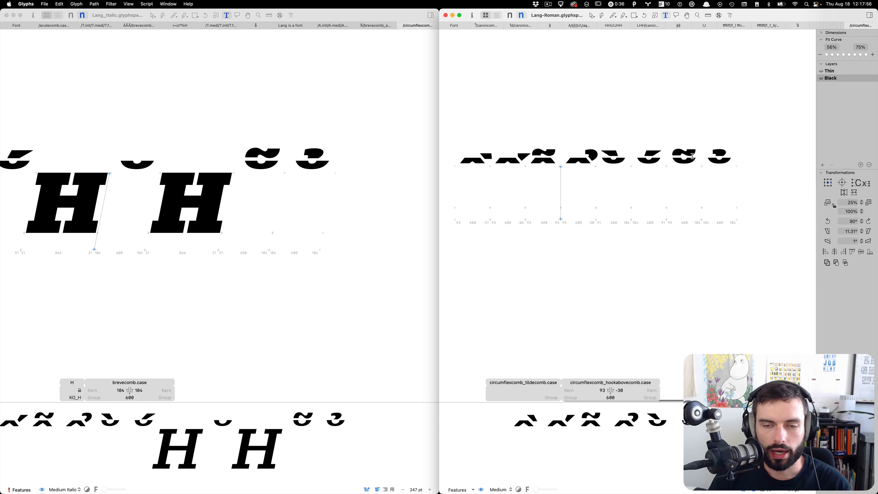
# Review the Roman font's Vietnamese glyphs and its Vietnamese double accents filter, ending on the uppercase accented letters.
pyautogui.click(454, 26)
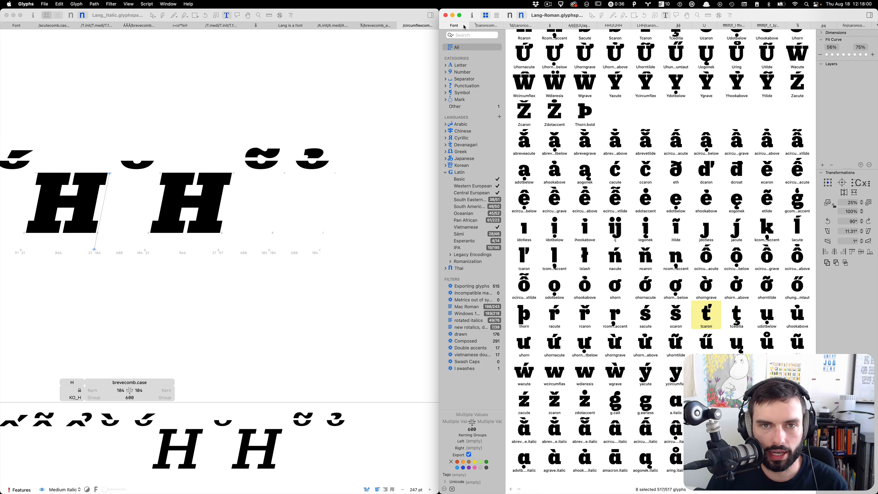
pyautogui.click(473, 228)
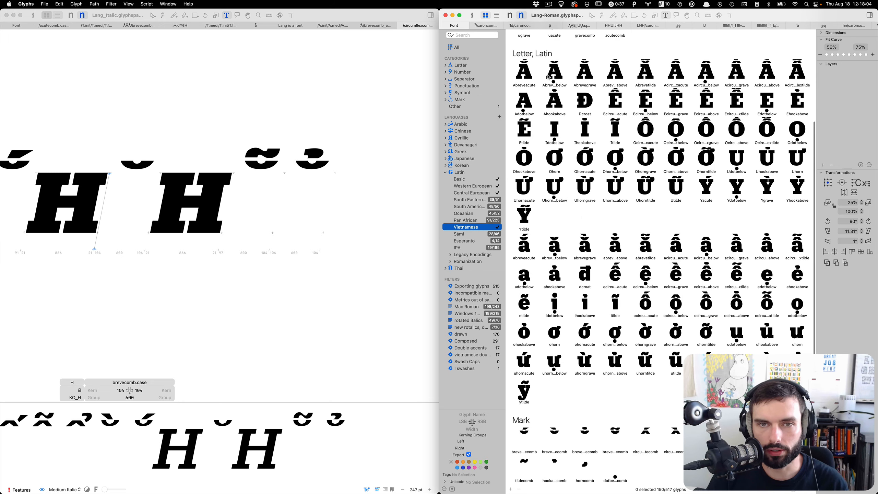
pyautogui.click(528, 73)
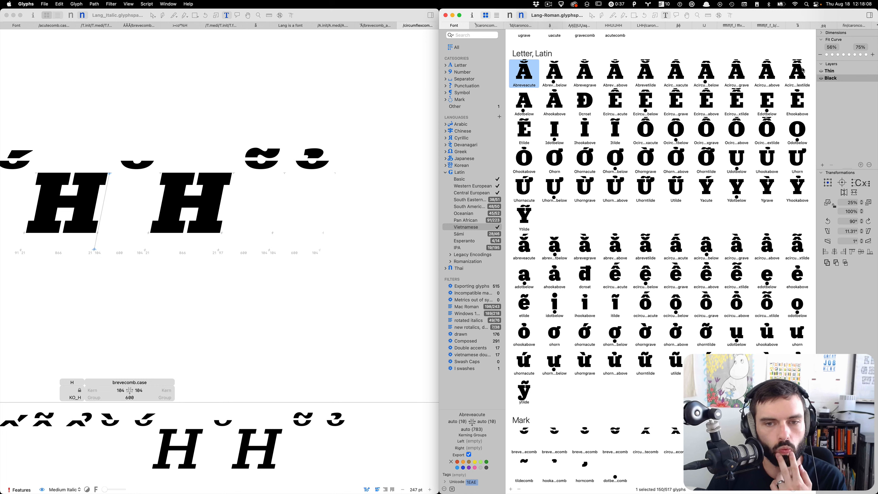
pyautogui.click(473, 355)
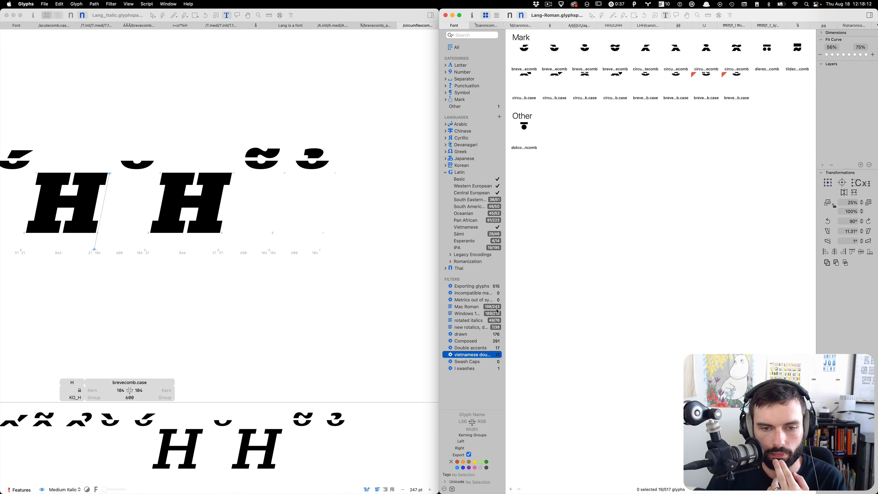
pyautogui.click(466, 230)
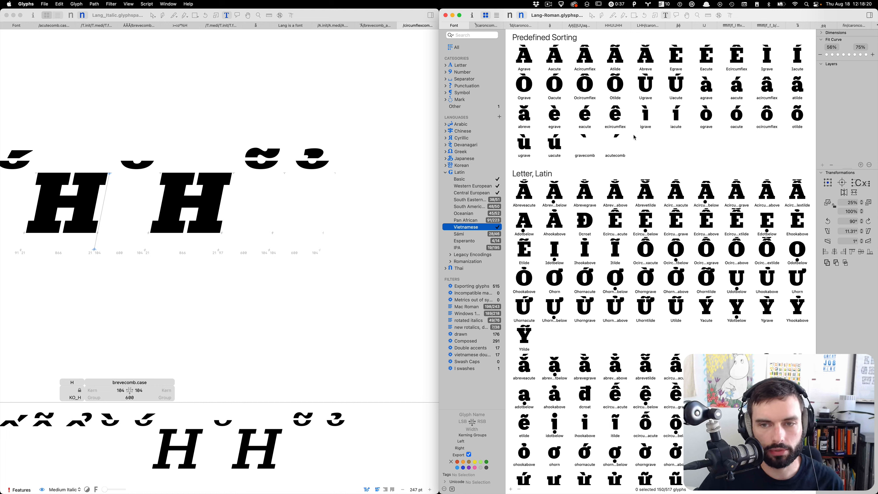
pyautogui.click(523, 194)
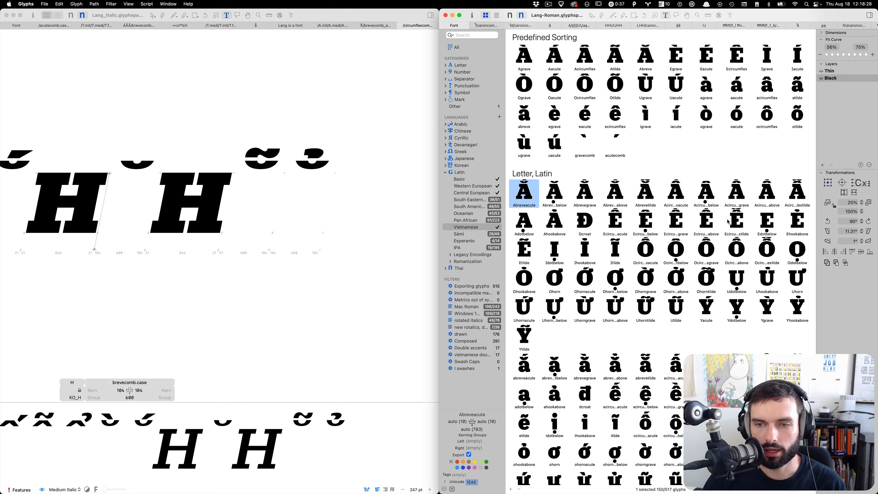
# Remove the Abrevetilde glyph from the Roman font and add it again under the same name.
pyautogui.click(655, 197)
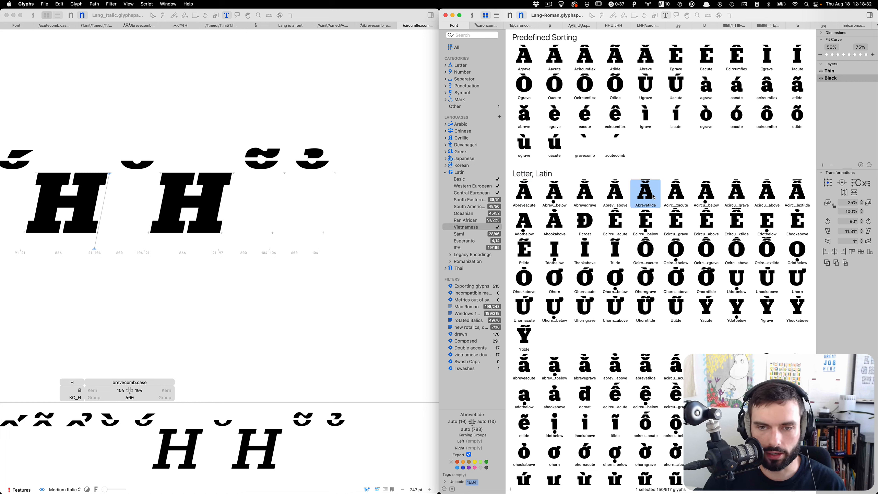
pyautogui.click(646, 205)
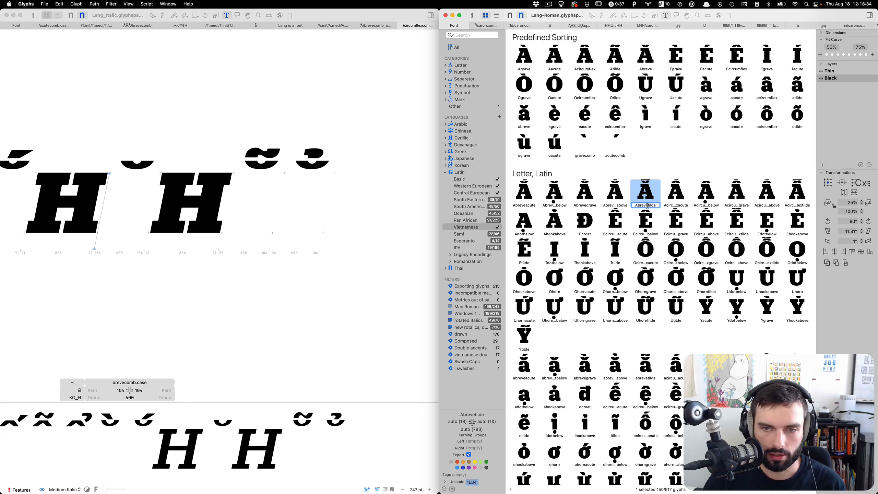
pyautogui.press('Escape')
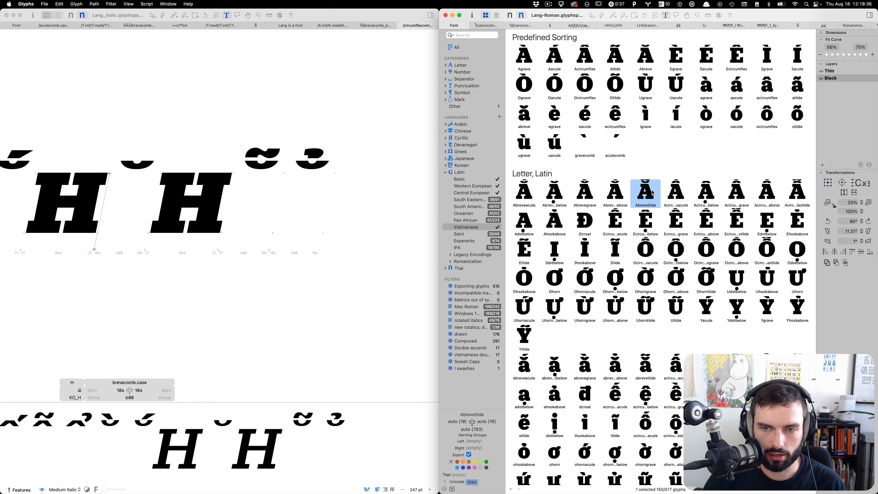
pyautogui.press('super+BackSpace')
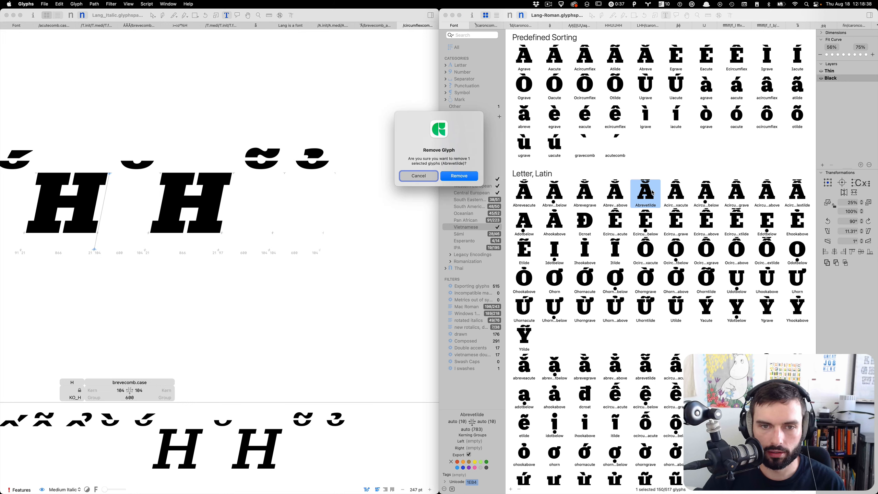
pyautogui.press('Return')
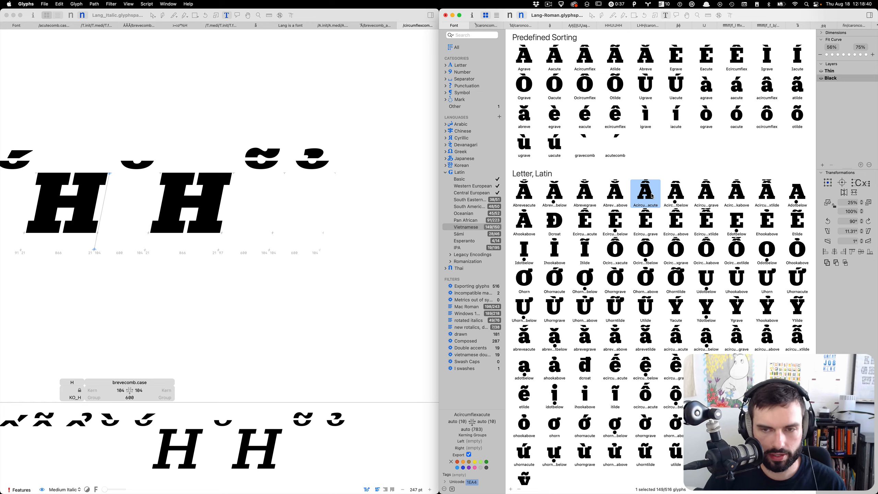
pyautogui.press('super+shift+g')
pyautogui.write('Abrevetilde')
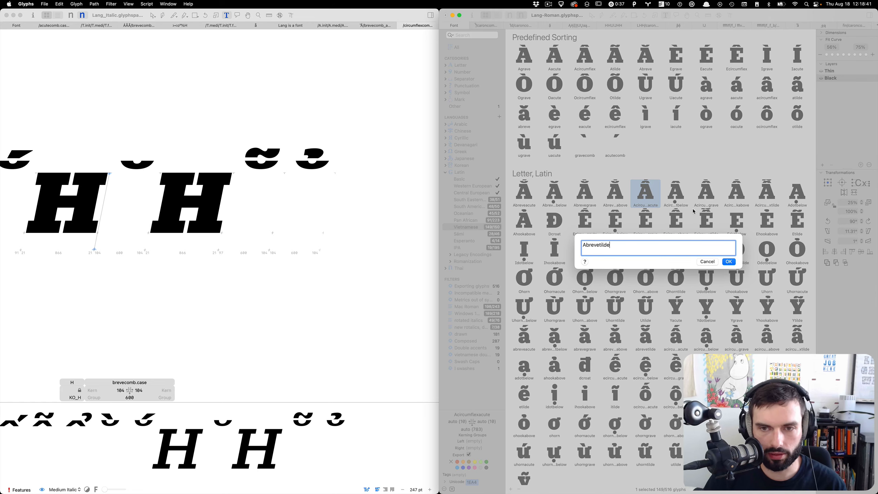
pyautogui.click(728, 262)
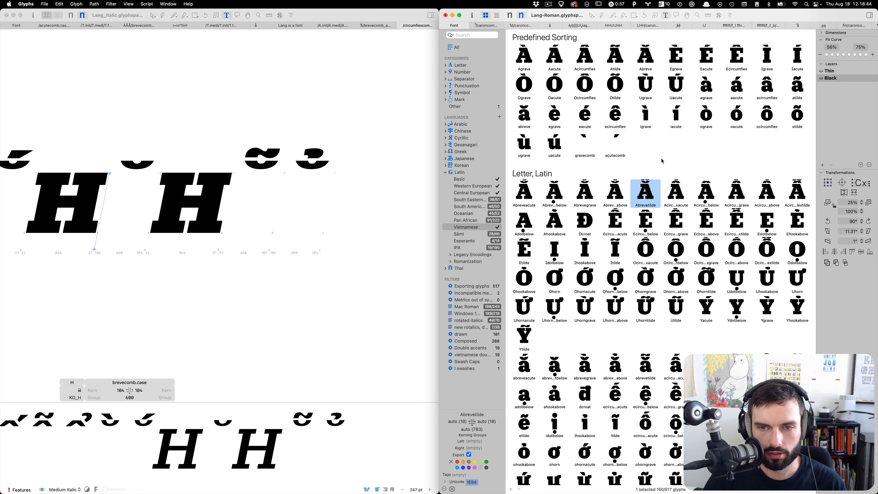
# Open the rebuilt Abrevetilde by itself, check its stacked accent in the Thin and Black masters, and close it.
pyautogui.doubleClick(646, 198)
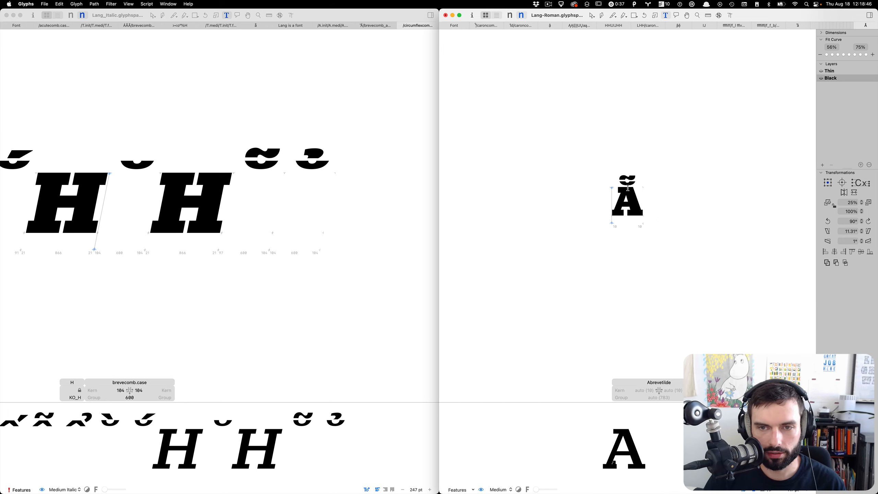
pyautogui.scroll(4, 628, 188)
pyautogui.scroll(4, 631, 157)
pyautogui.press('super+1')
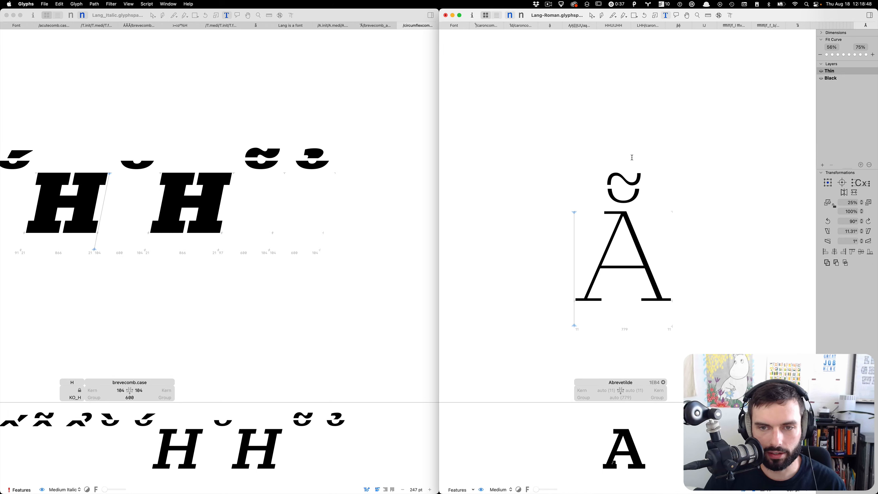
pyautogui.press('super+2')
pyautogui.press('super+w')
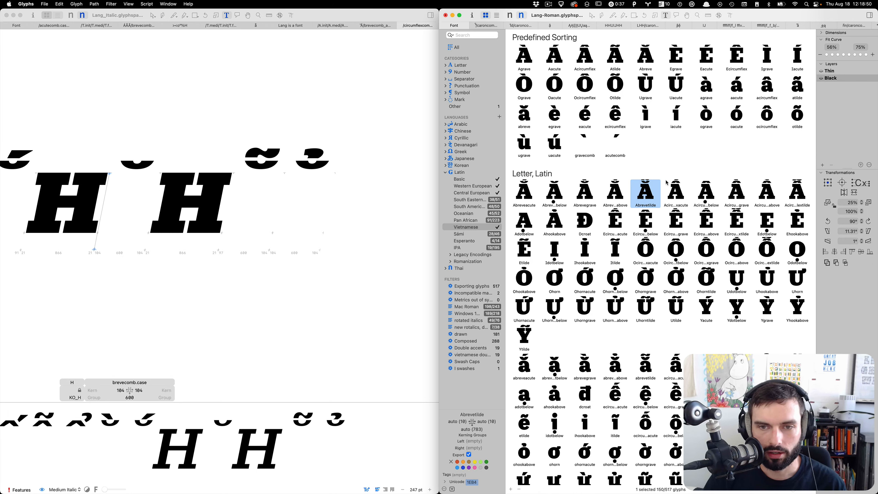
pyautogui.click(528, 188)
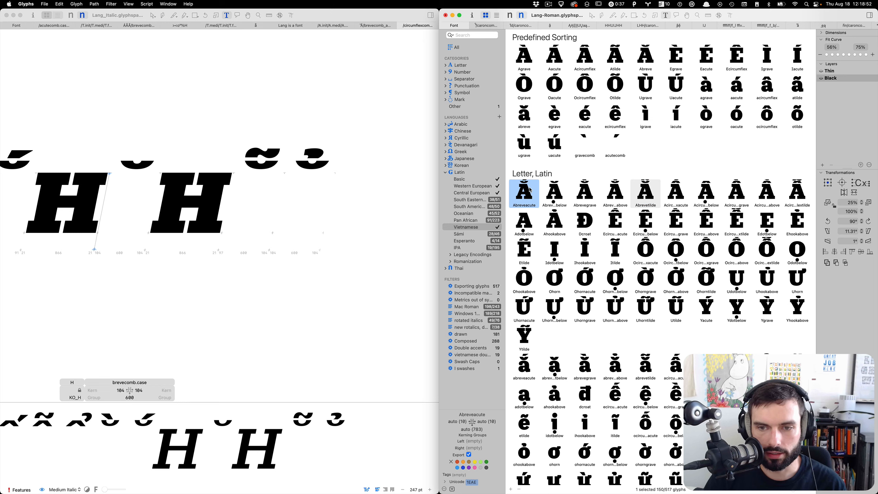
pyautogui.keyDown('shift'); pyautogui.click(524, 328); pyautogui.keyUp('shift')
pyautogui.scroll(-5, 570, 297)
pyautogui.scroll(5, 614, 264)
pyautogui.rightClick(623, 253)
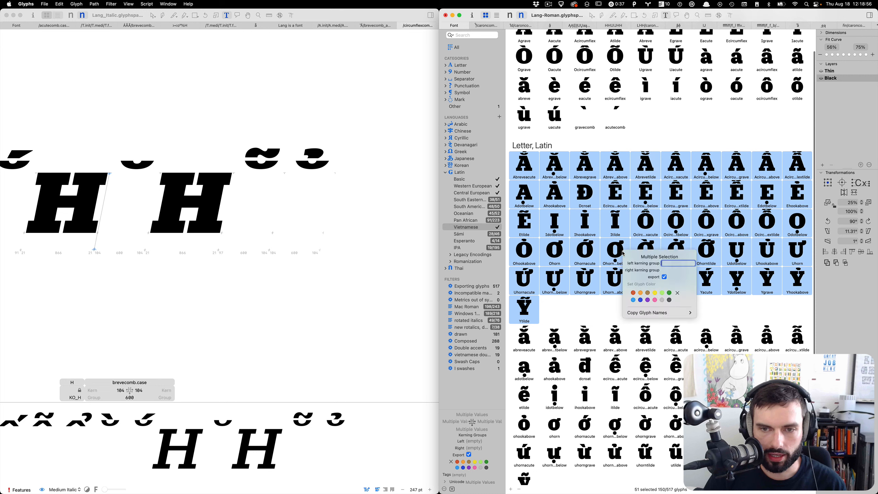
pyautogui.click(591, 315)
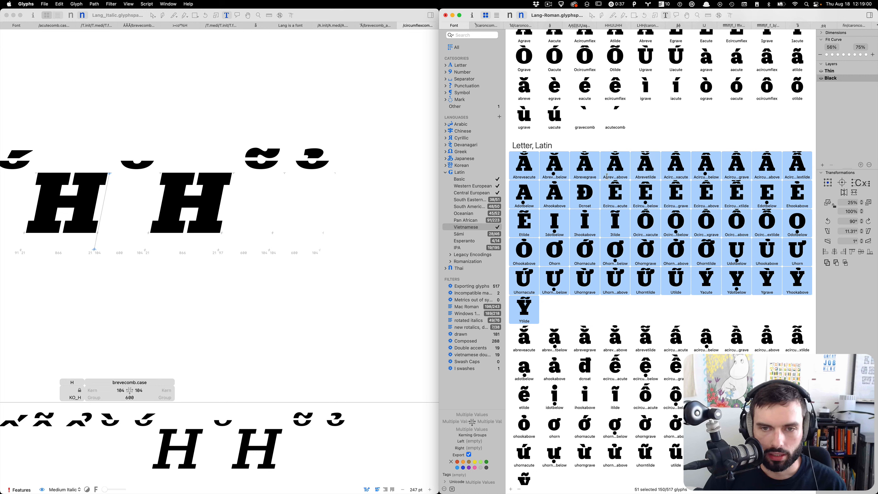
# Open Dcroat from the Vietnamese glyphs to inspect it, then return to the font overview.
pyautogui.click(616, 156)
pyautogui.click(593, 195)
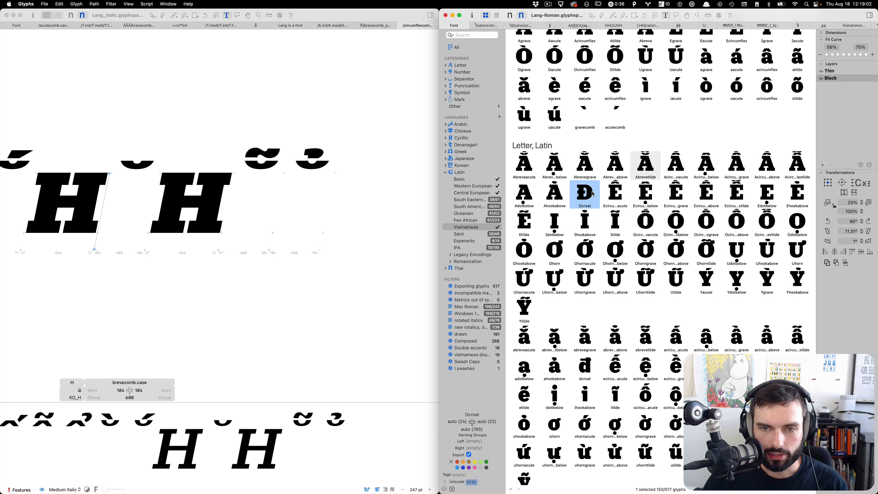
pyautogui.doubleClick(573, 185)
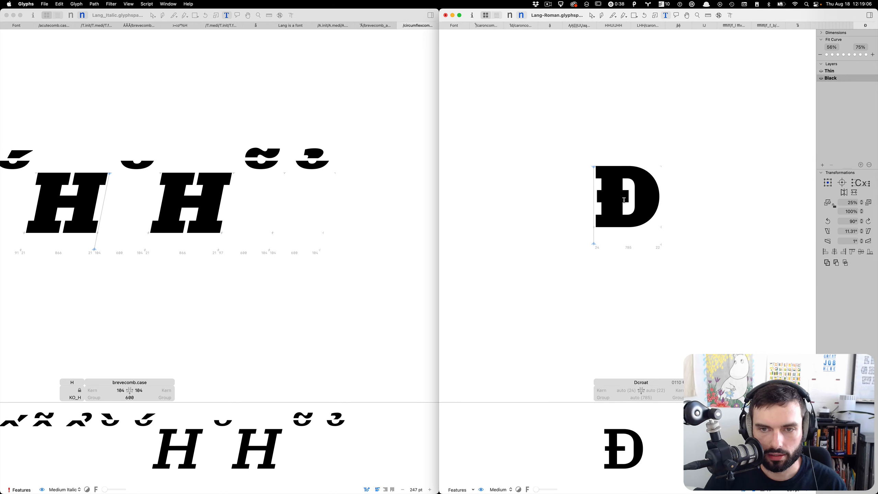
pyautogui.press('Escape')
pyautogui.press('super+w')
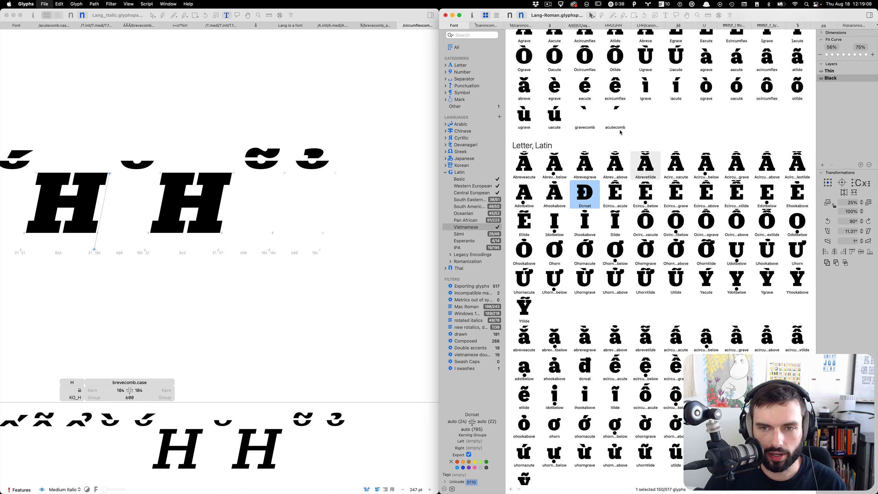
# Select the uppercase Vietnamese glyphs from Abreveacute through Ytilde, leaving out Dcroat.
pyautogui.click(531, 166)
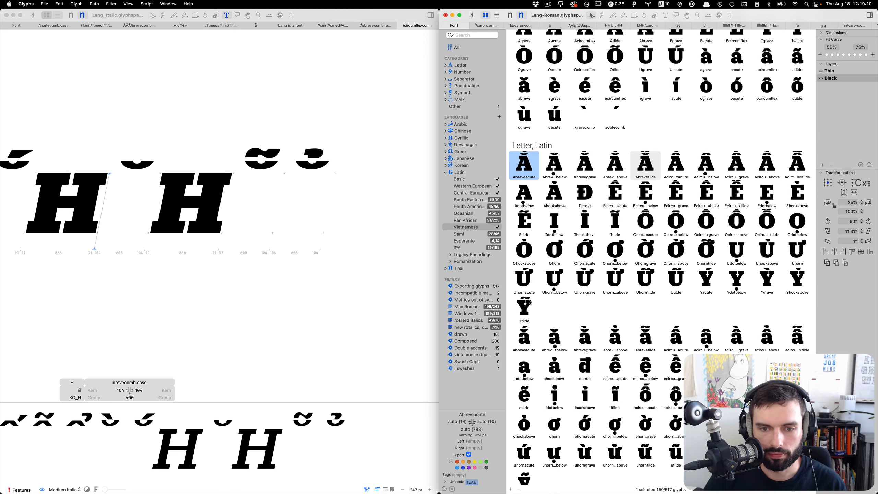
pyautogui.keyDown('shift'); pyautogui.click(524, 316); pyautogui.keyUp('shift')
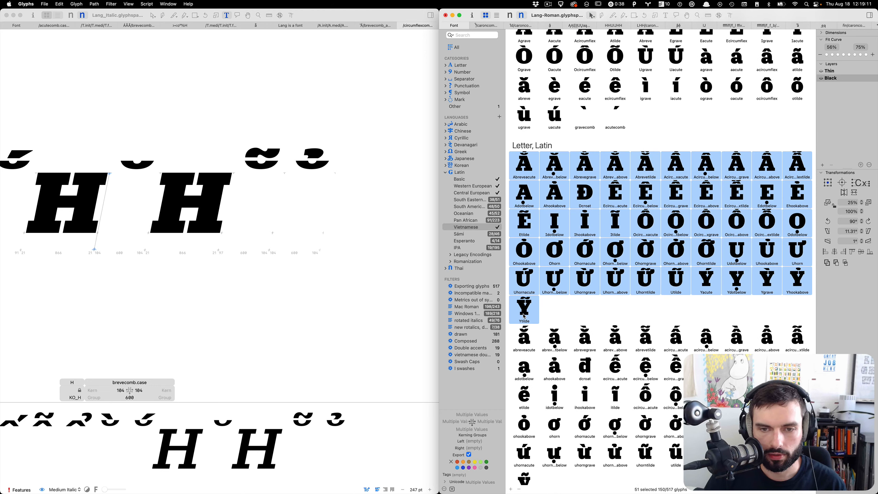
pyautogui.keyDown('super'); pyautogui.click(589, 200); pyautogui.keyUp('super')
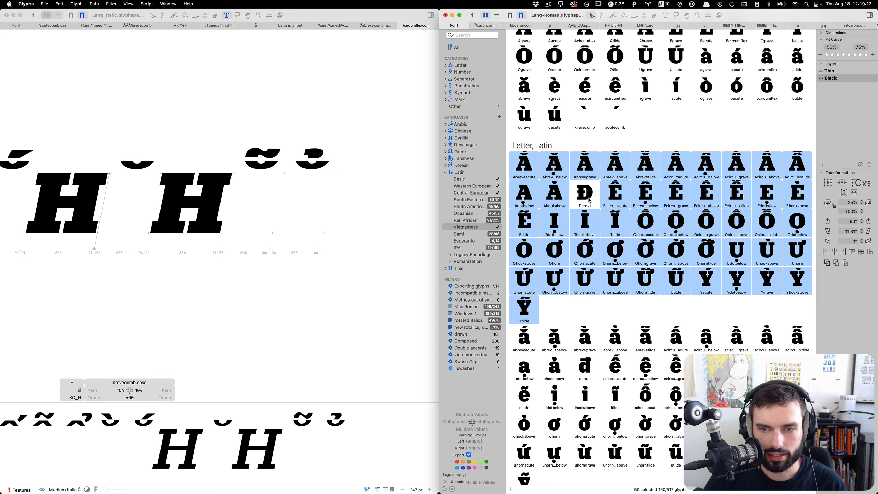
# Save the font and bring up the repository's source control changes in Visual Studio Code.
pyautogui.click(351, 148)
pyautogui.press('super+s')
pyautogui.press('super+Tab')
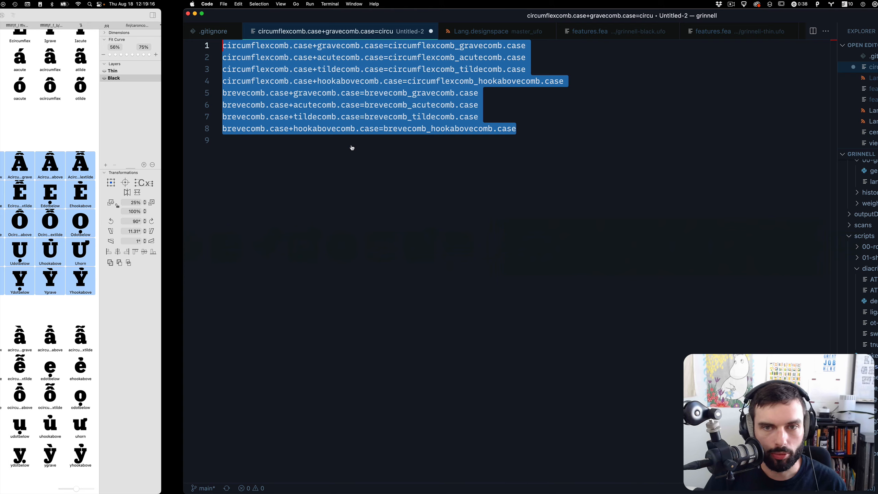
pyautogui.hotkey('ctrl', 'shift', 'g')
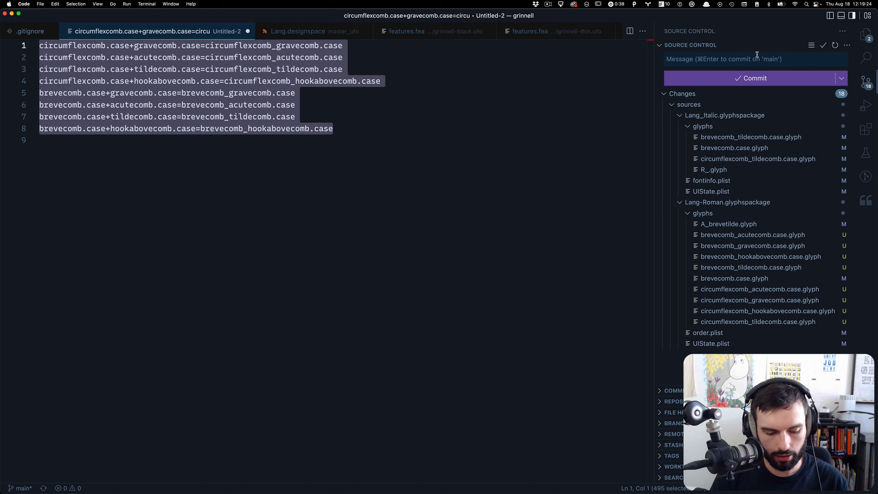
# Commit all changes to the main branch with the message "finesse vietnamese double accents in roman".
pyautogui.write('finesse rom')
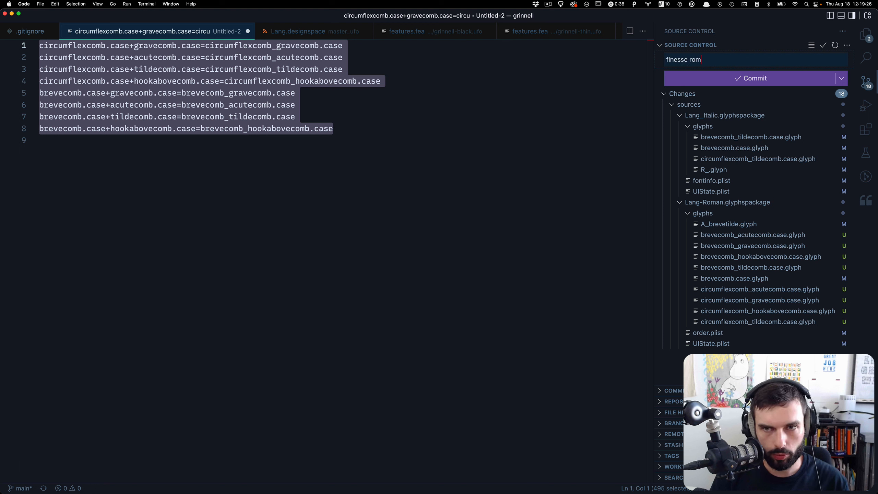
pyautogui.write('an vietnamese')
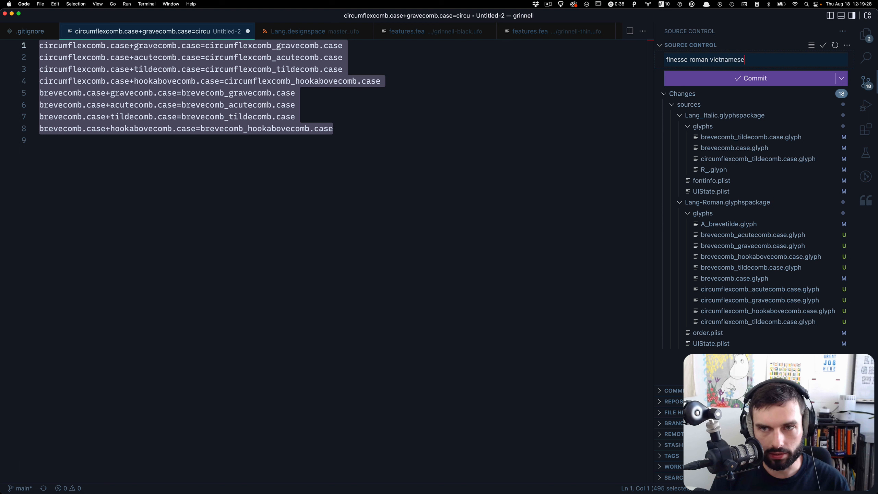
pyautogui.hotkey('alt', 'BackSpace')
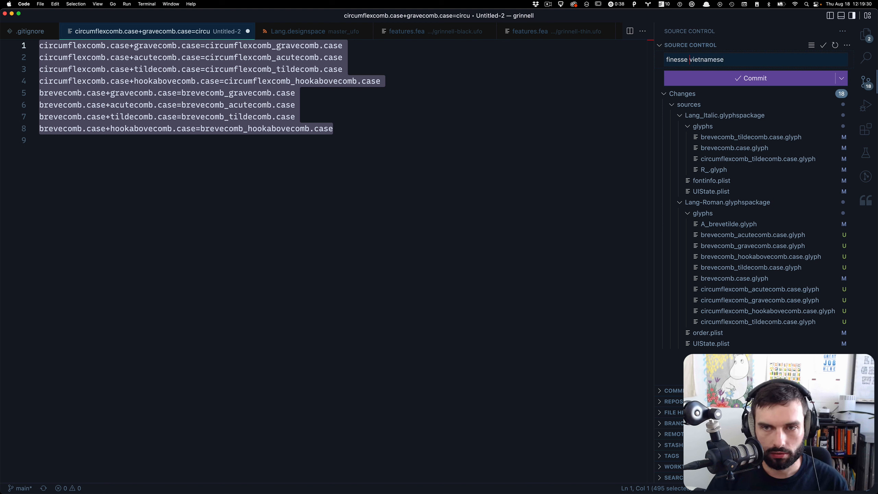
pyautogui.write('a')
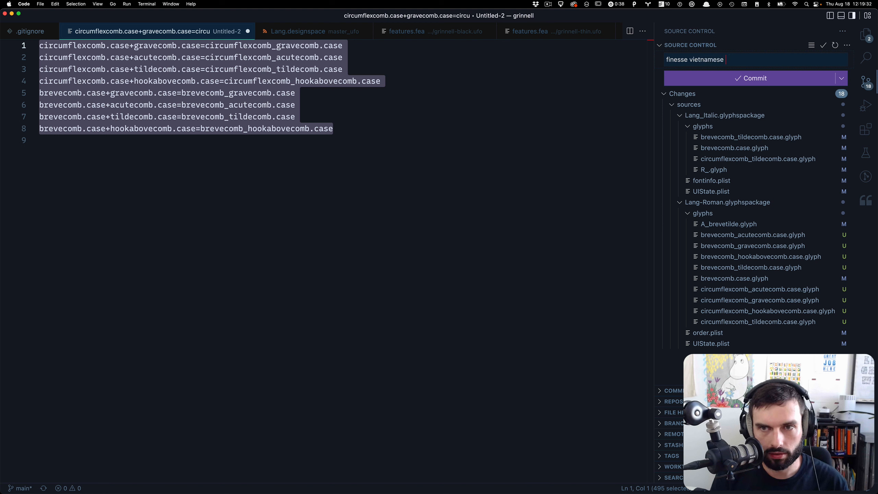
pyautogui.write('double accen')
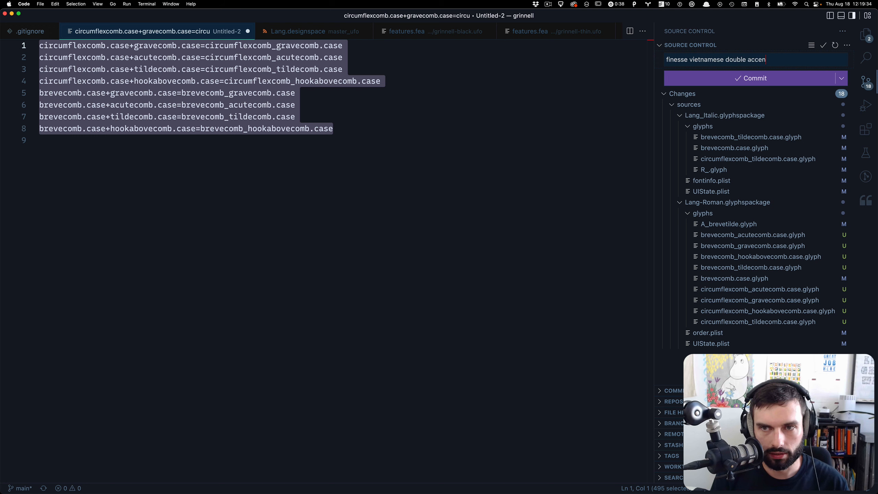
pyautogui.write('ts in roman')
pyautogui.press('super+Return')
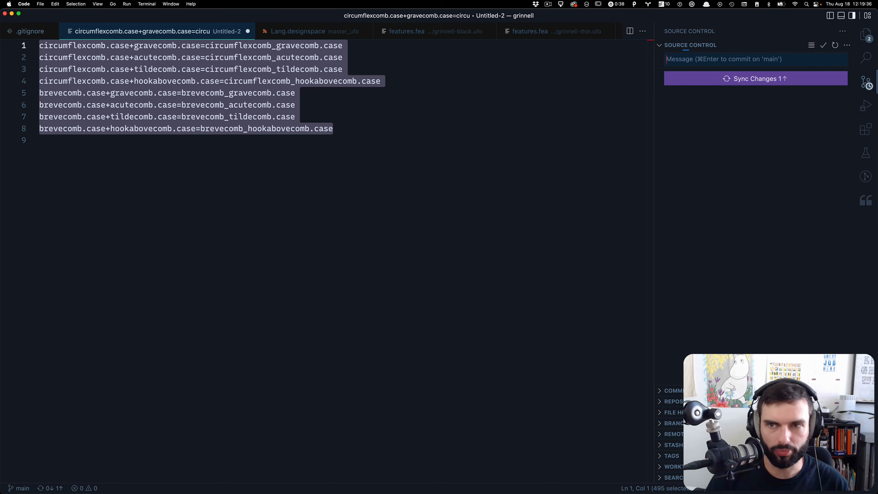
# Back in Glyphs, try removing the selected uppercase Vietnamese glyphs from the Roman and regenerating the missing Vietnamese ones.
pyautogui.press('super+Tab')
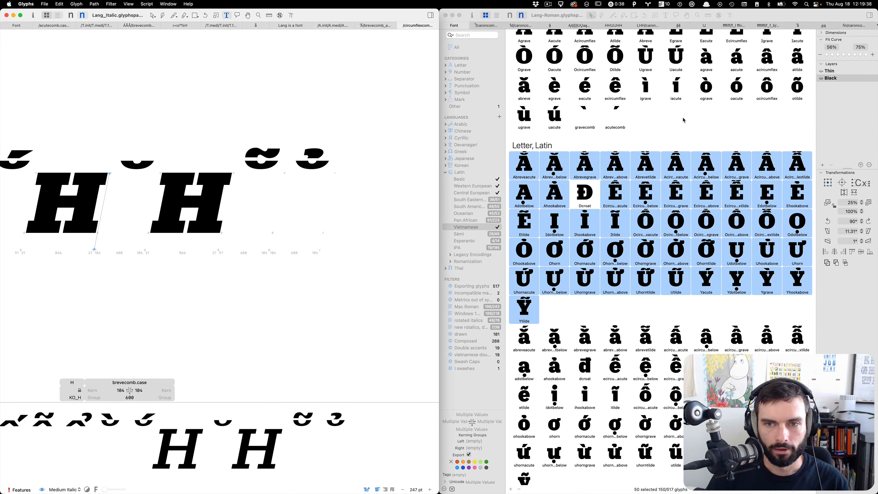
pyautogui.click(715, 131)
pyautogui.press('super+BackSpace')
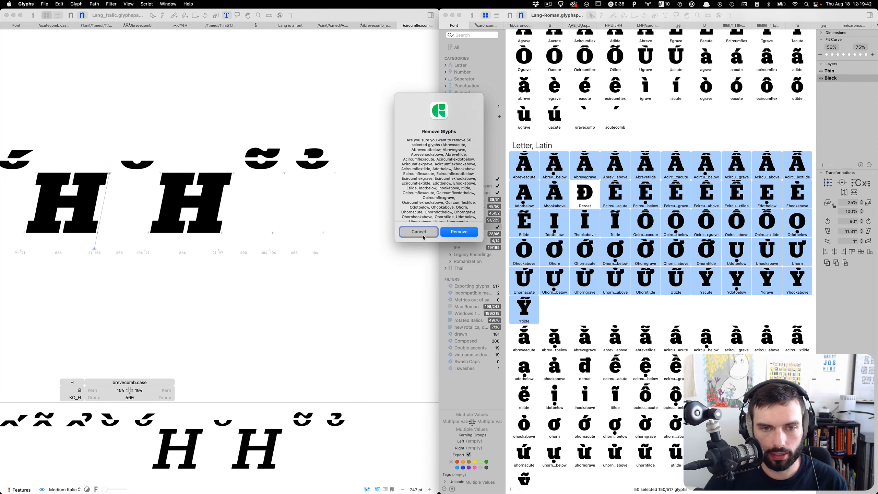
pyautogui.click(454, 234)
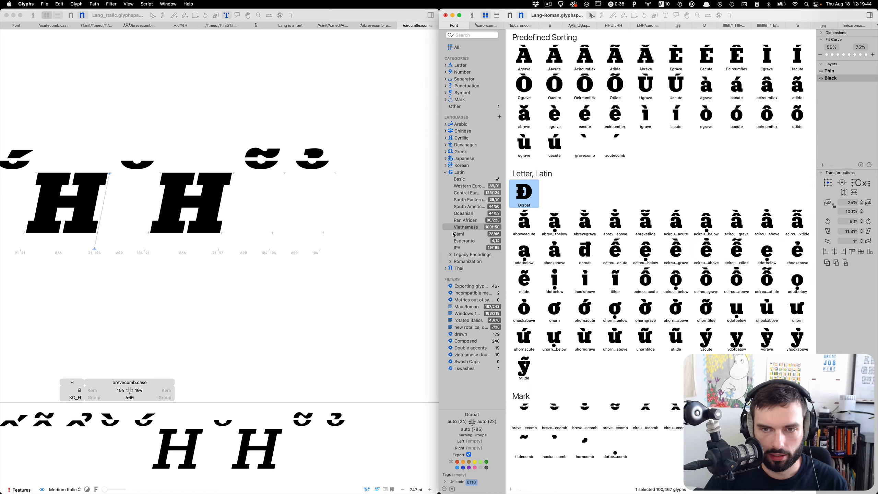
pyautogui.click(493, 227)
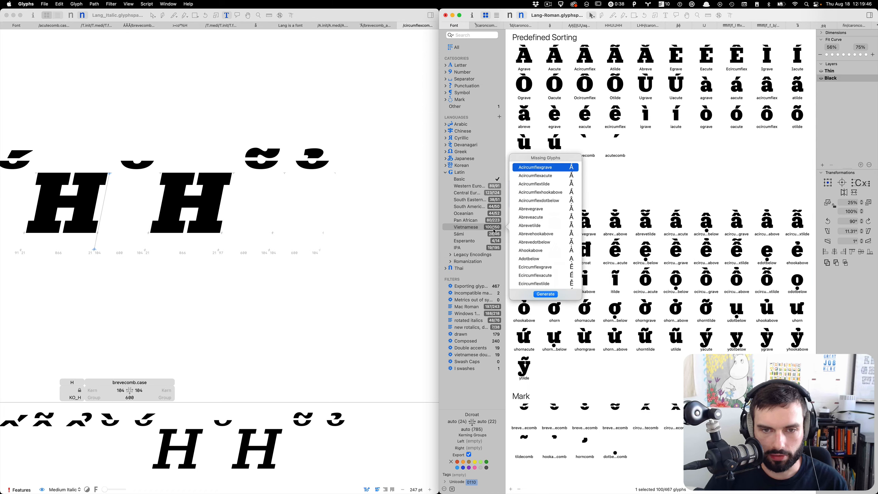
pyautogui.click(542, 300)
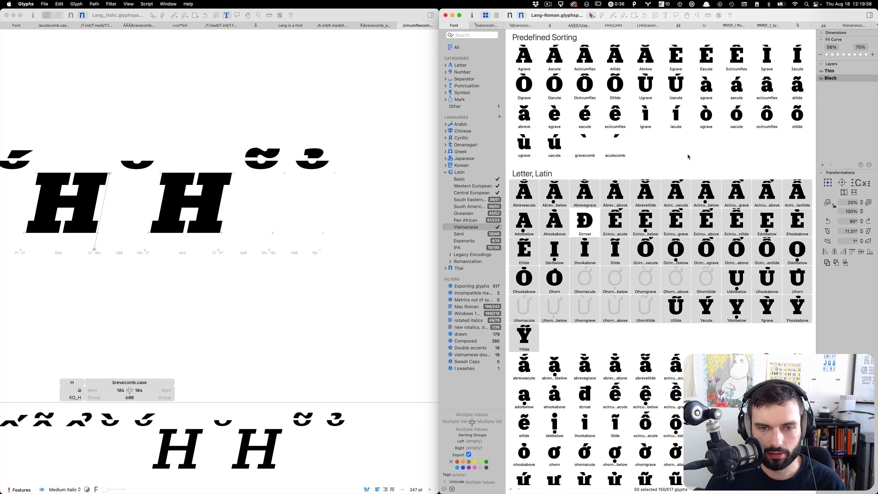
# Close the Roman font without saving and reopen Lang-Roman.glyphspackage.
pyautogui.click(446, 18)
pyautogui.press('Escape')
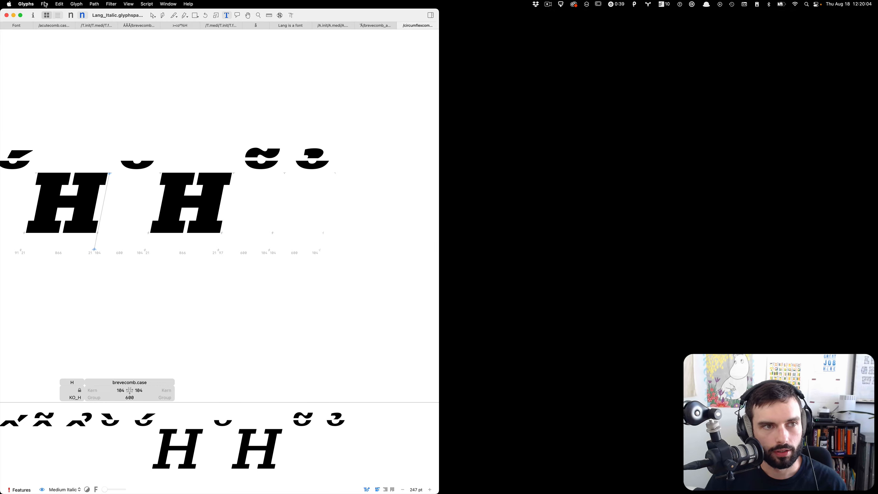
pyautogui.click(45, 4)
pyautogui.moveTo(75, 69)
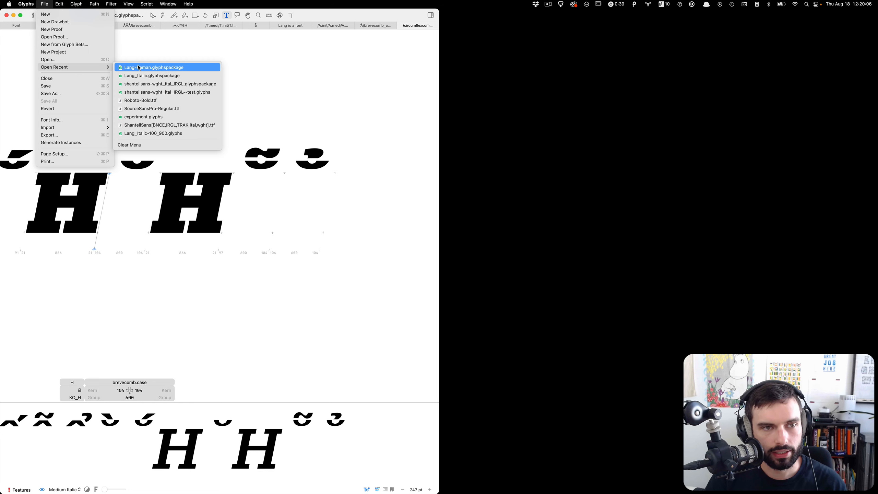
pyautogui.click(139, 68)
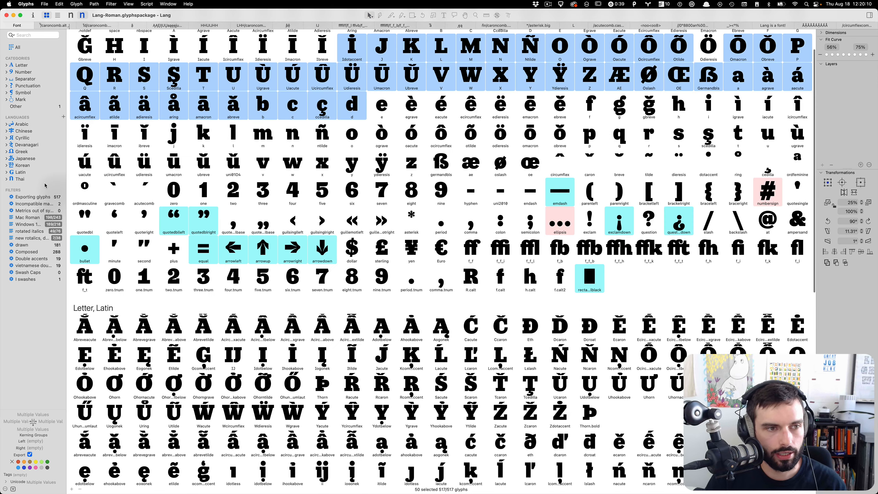
# Show the Roman's Latin Vietnamese glyphs and place its window beside the Italic.
pyautogui.click(6, 172)
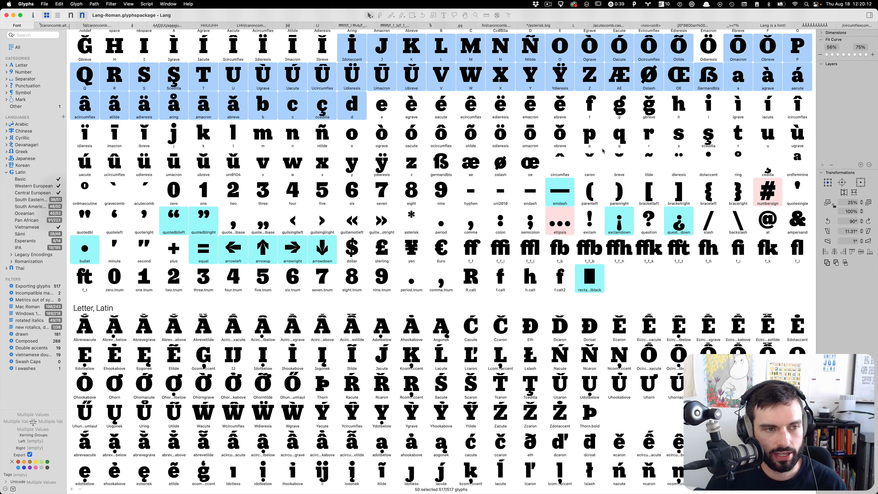
pyautogui.hotkey('ctrl', 'Right')
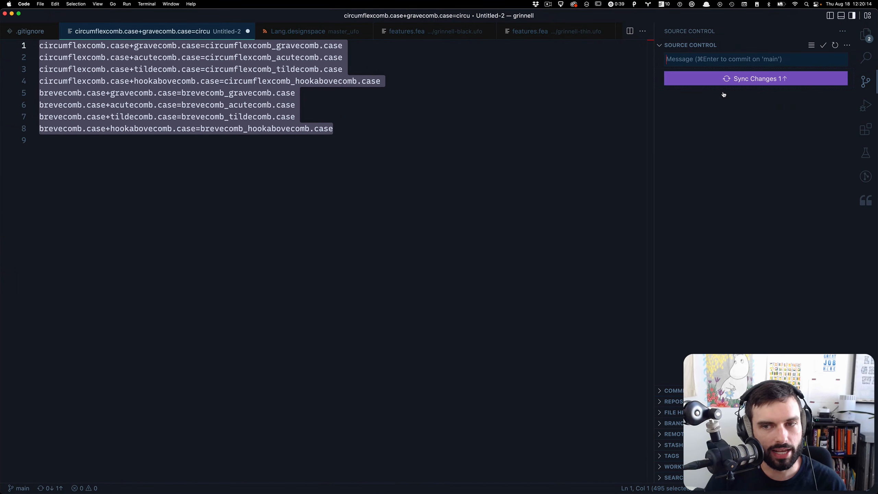
pyautogui.hotkey('ctrl', 'Left')
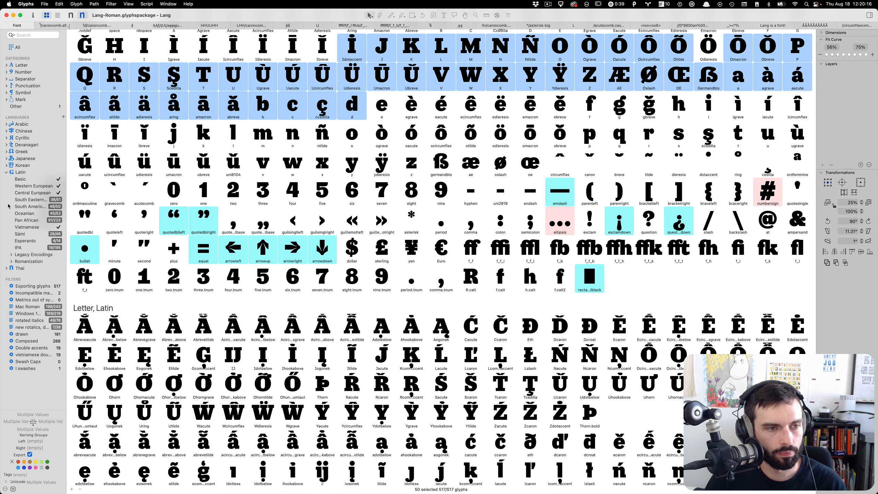
pyautogui.click(38, 227)
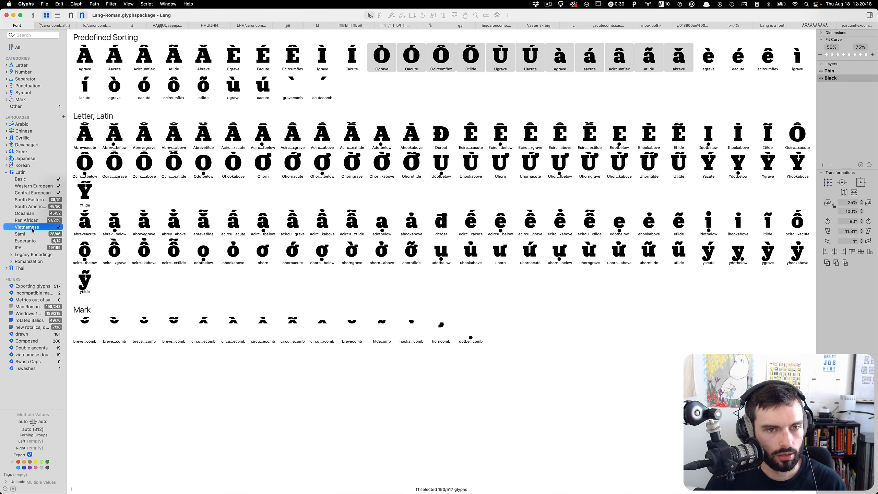
pyautogui.hotkey('ctrl', 'alt', 'Right')
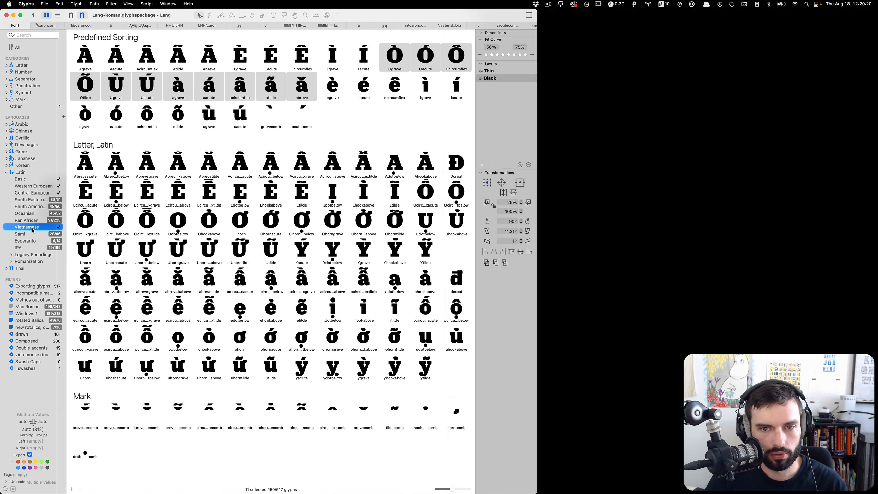
# Remove the Roman's uppercase Vietnamese glyphs from Abreveacute through Ytilde, keeping Dcroat, Ohorn and Uhorn.
pyautogui.click(527, 194)
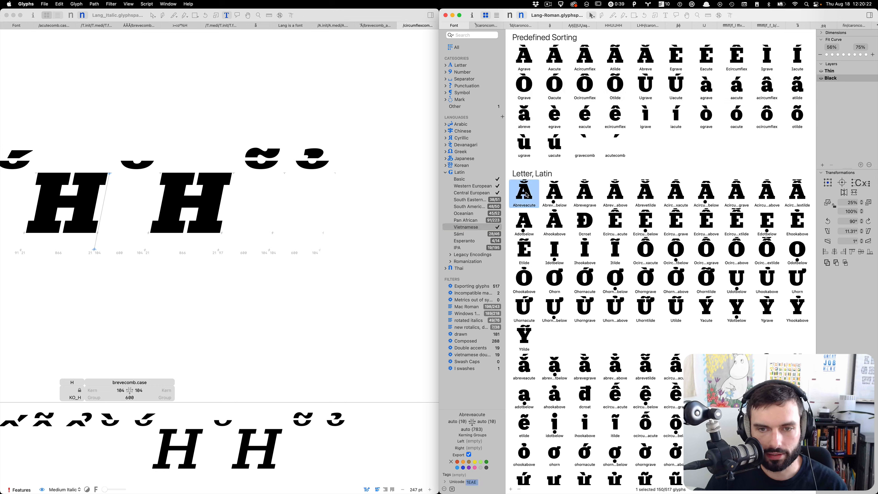
pyautogui.keyDown('shift'); pyautogui.click(521, 330); pyautogui.keyUp('shift')
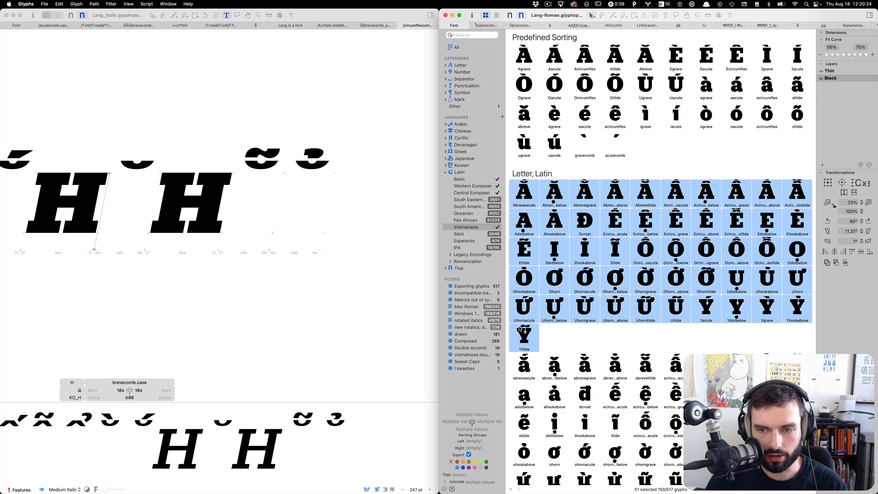
pyautogui.keyDown('super'); pyautogui.click(791, 275); pyautogui.keyUp('super')
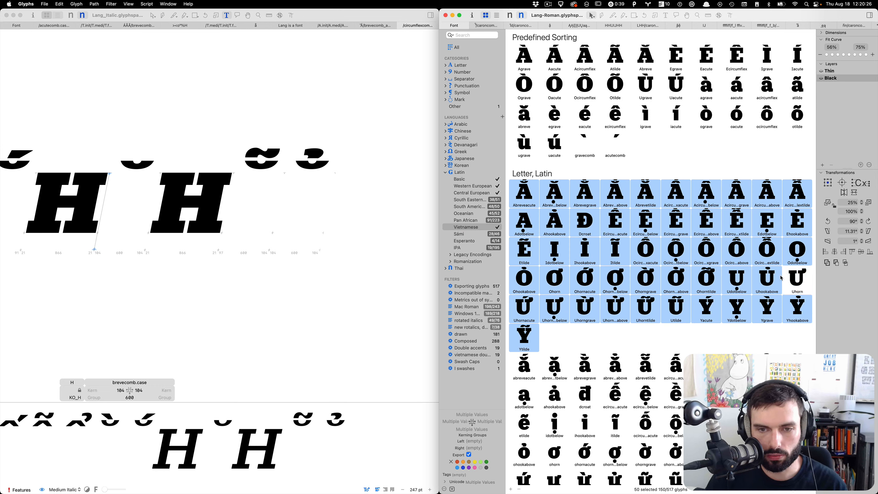
pyautogui.keyDown('super'); pyautogui.click(555, 277); pyautogui.keyUp('super')
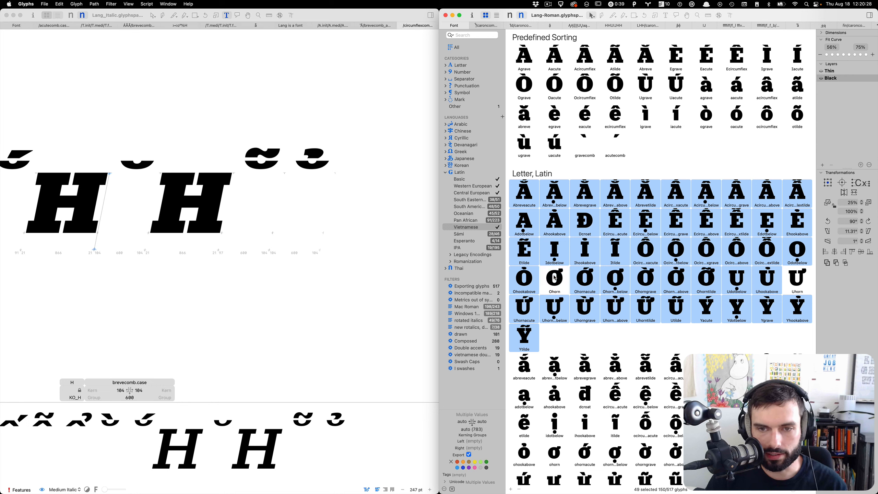
pyautogui.keyDown('super'); pyautogui.click(589, 233); pyautogui.keyUp('super')
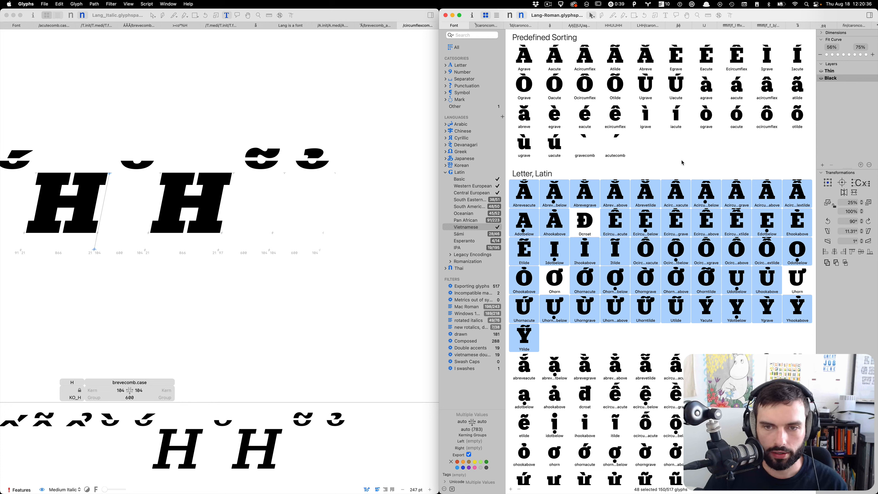
pyautogui.rightClick(698, 196)
pyautogui.moveTo(729, 264)
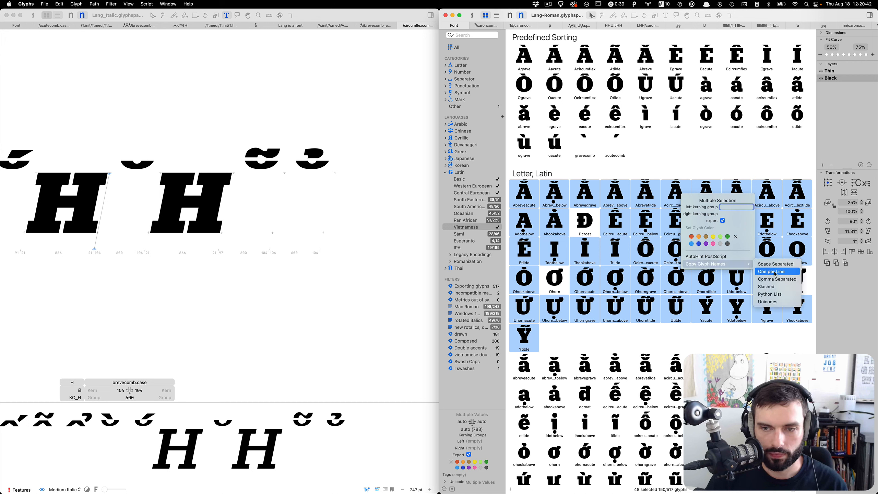
pyautogui.click(764, 328)
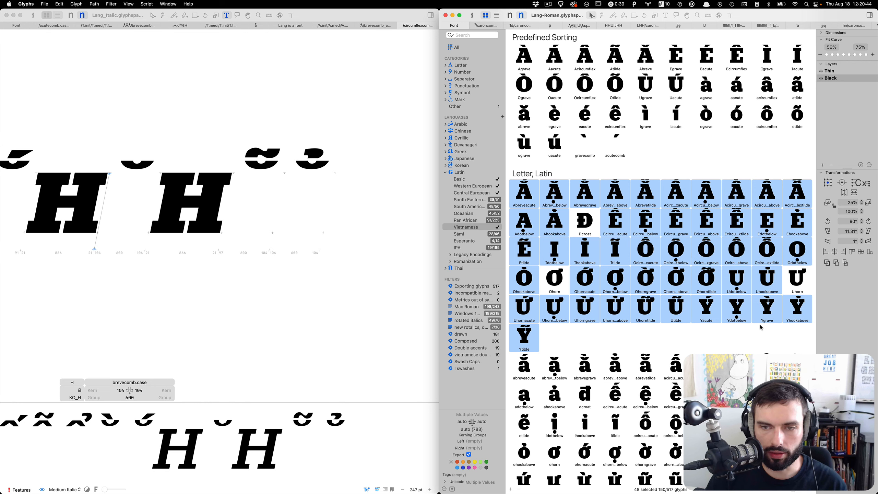
pyautogui.press('super+BackSpace')
pyautogui.press('Return')
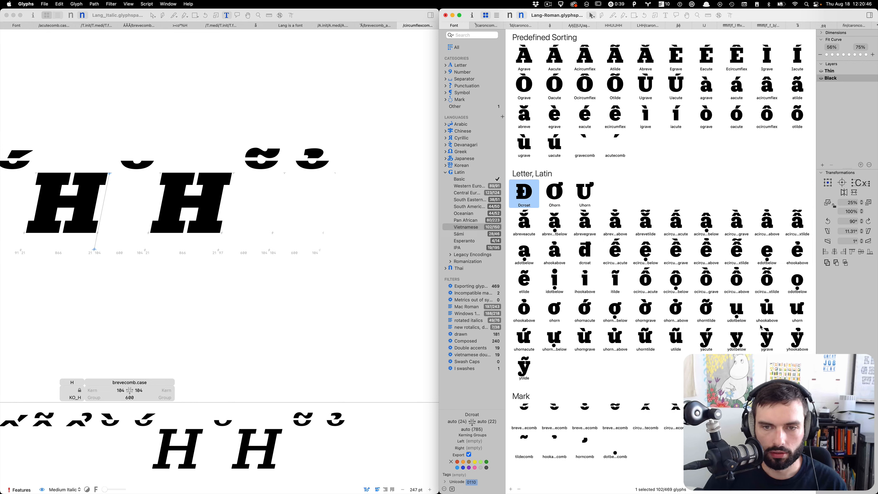
# Generate all missing Vietnamese glyphs in the Roman.
pyautogui.click(494, 228)
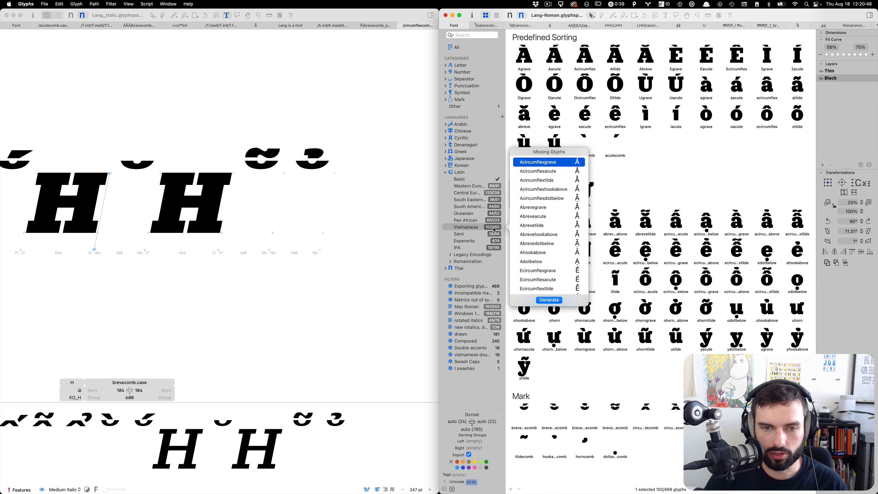
pyautogui.press('super+a')
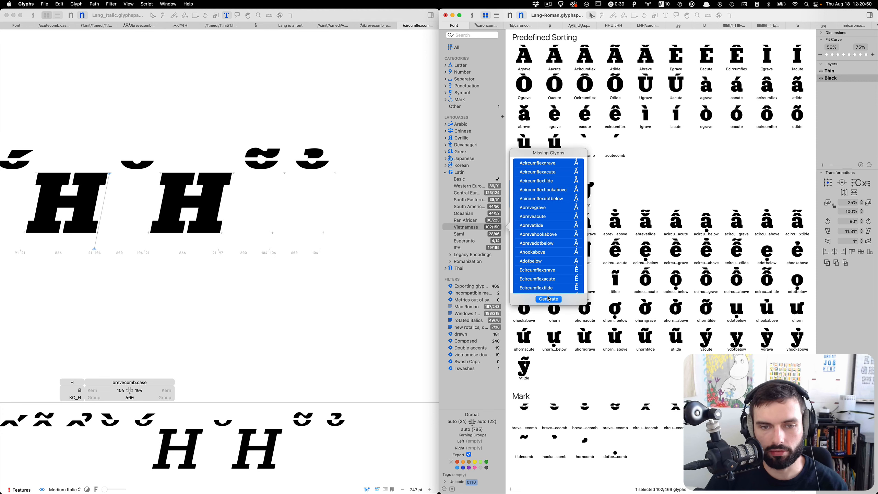
pyautogui.click(545, 300)
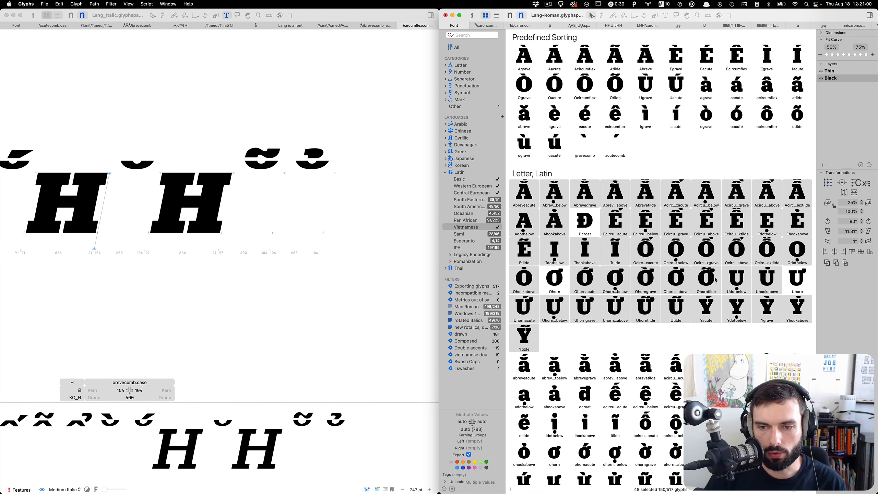
# Add Ohorntilde to the end of the Italic's sample text and open it enlarged for outline editing.
pyautogui.click(342, 291)
pyautogui.write('t')
pyautogui.click(346, 178)
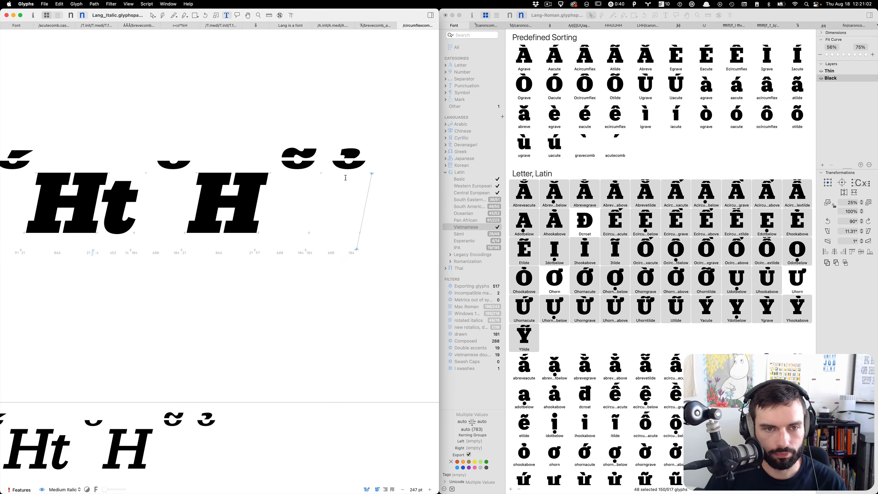
pyautogui.press('super+f')
pyautogui.write('Ohorn')
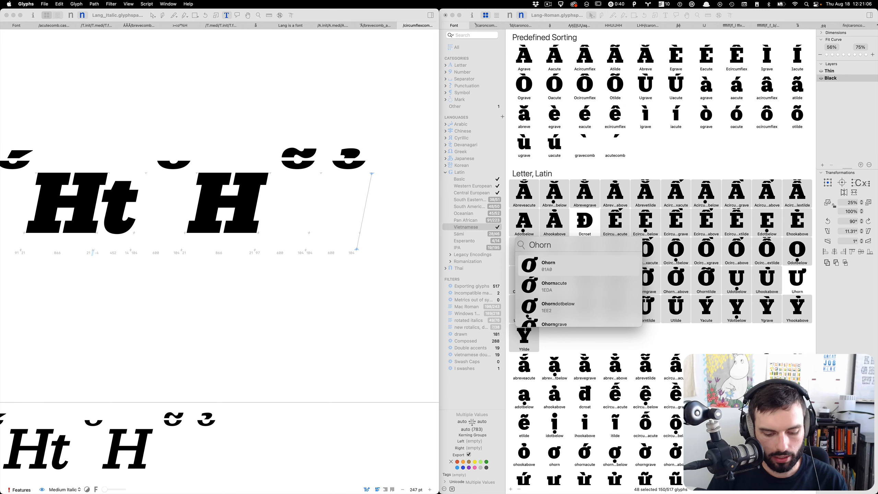
pyautogui.write('ti')
pyautogui.press('Return')
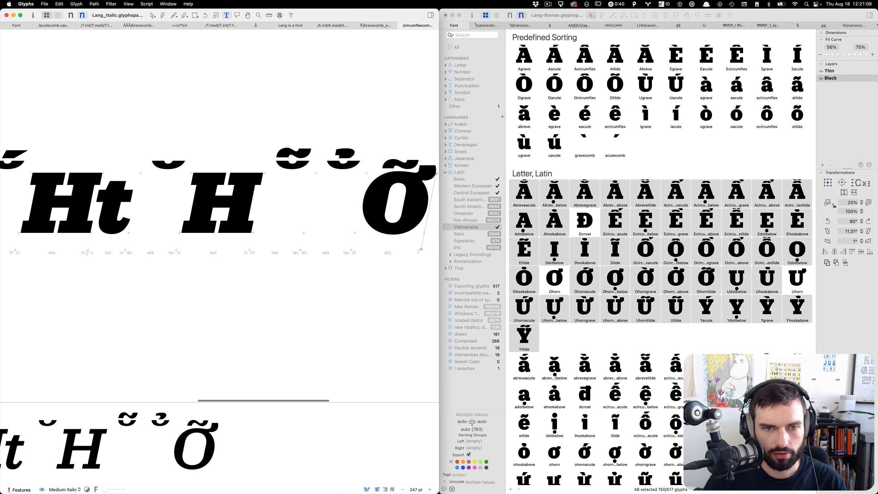
pyautogui.scroll(5, 392, 218)
pyautogui.press('Escape')
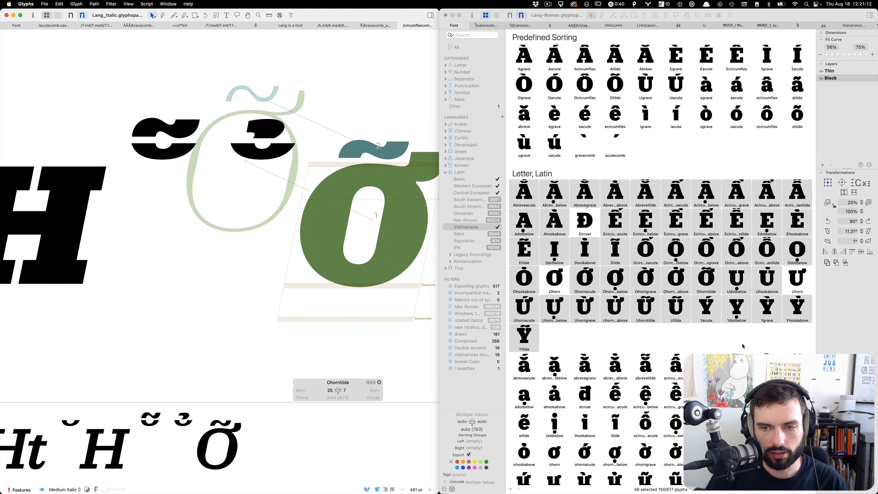
# Open the Roman's Ohorntilde glyph for editing in its own view.
pyautogui.click(713, 280)
pyautogui.click(713, 282)
pyautogui.scroll(-1, 713, 281)
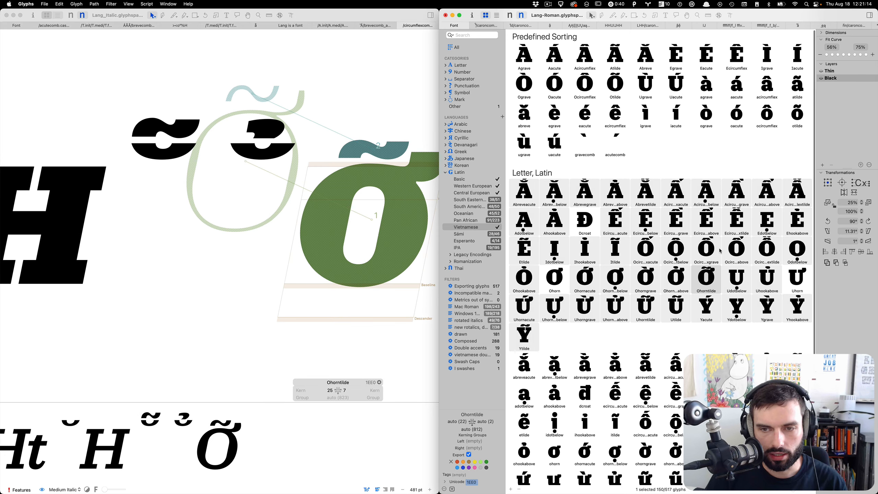
pyautogui.click(715, 278)
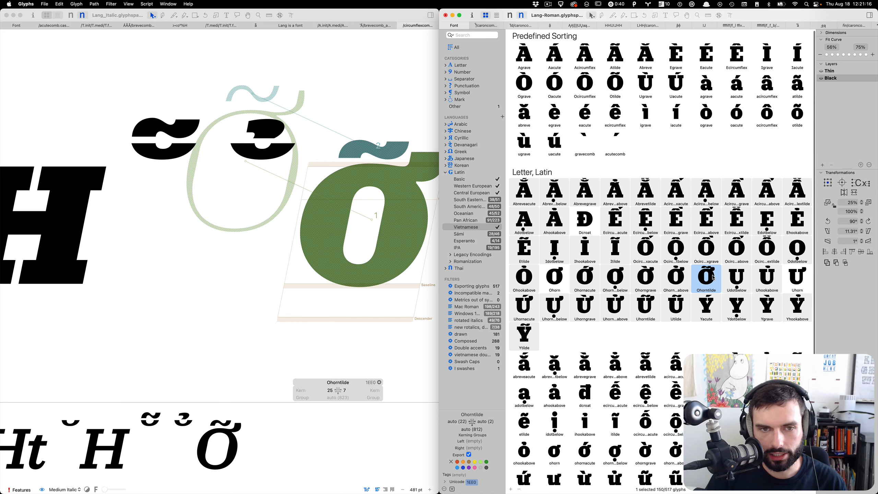
pyautogui.doubleClick(713, 278)
pyautogui.scroll(5, 615, 108)
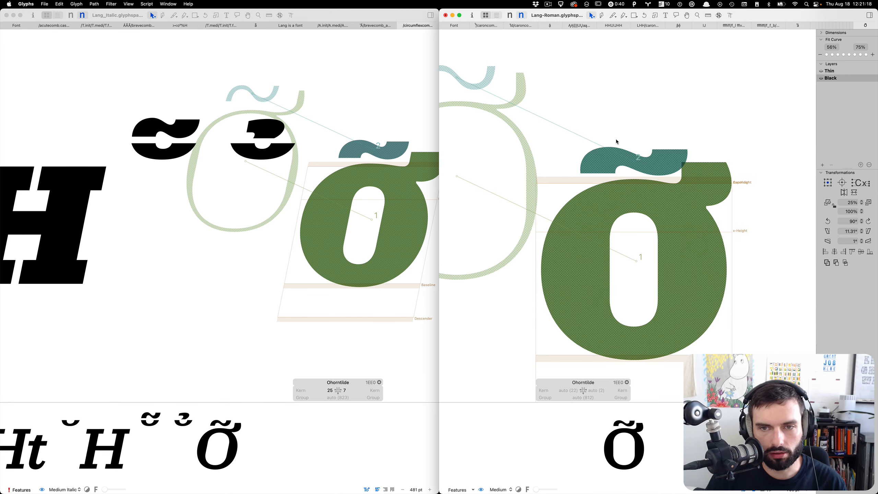
# Disable automatic alignment of the tilde in the Roman's Ohorntilde and shift it 100 units left to X 6.
pyautogui.click(617, 153)
pyautogui.rightClick(617, 155)
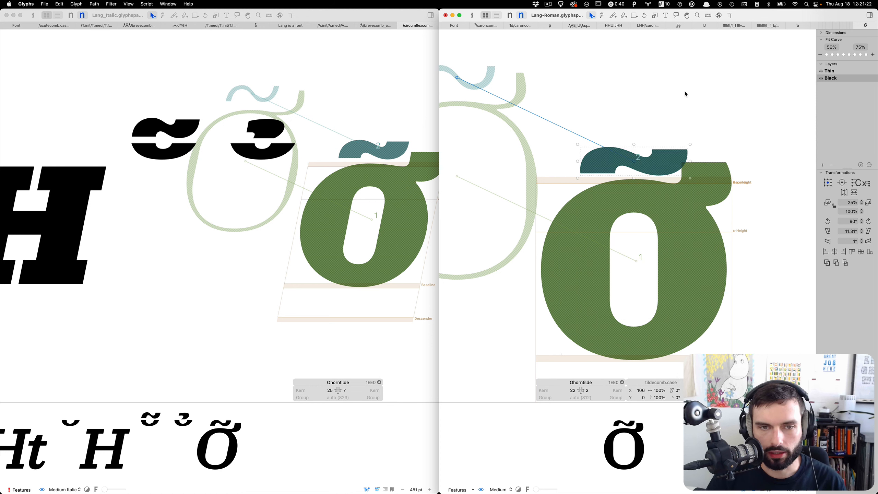
pyautogui.press('super+Left')
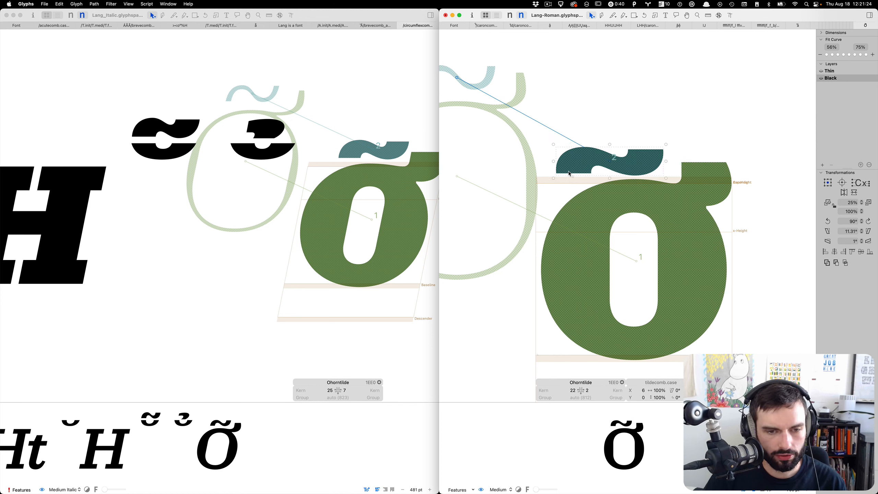
# Select the tilde component in the Italic's Ohorntilde to examine its placement and scaling.
pyautogui.click(331, 114)
pyautogui.click(358, 152)
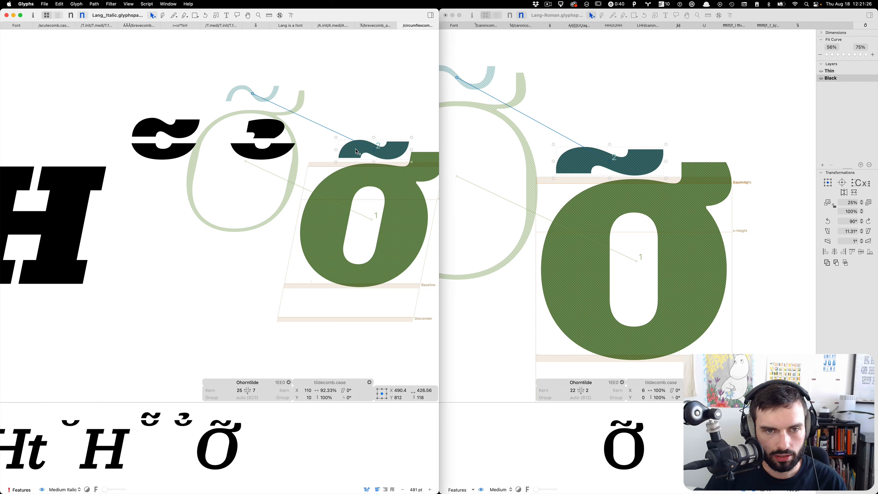
pyautogui.hscroll(5, 356, 152)
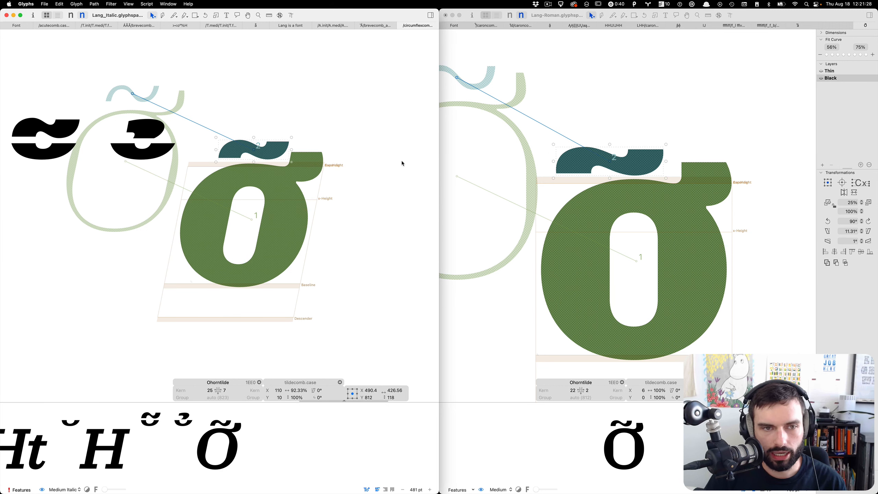
# Scale the Roman Black Ohorntilde's tilde to 92% horizontally and move it right to X 107.
pyautogui.click(659, 391)
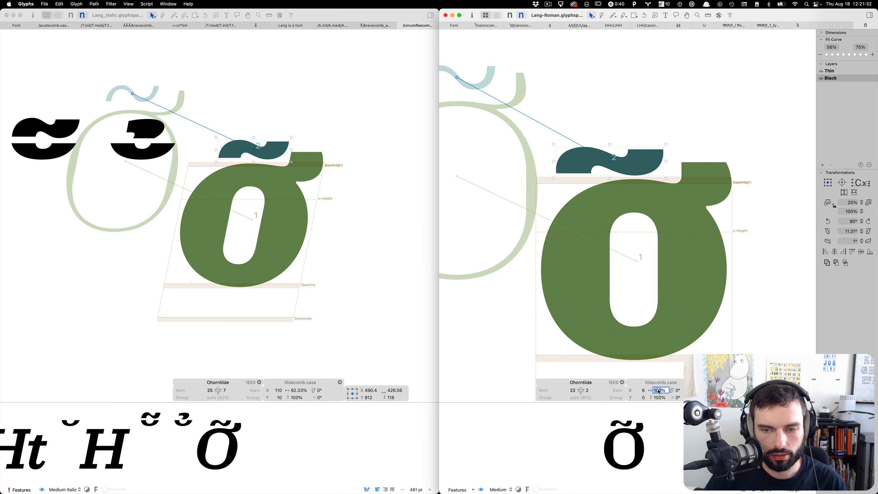
pyautogui.write('92')
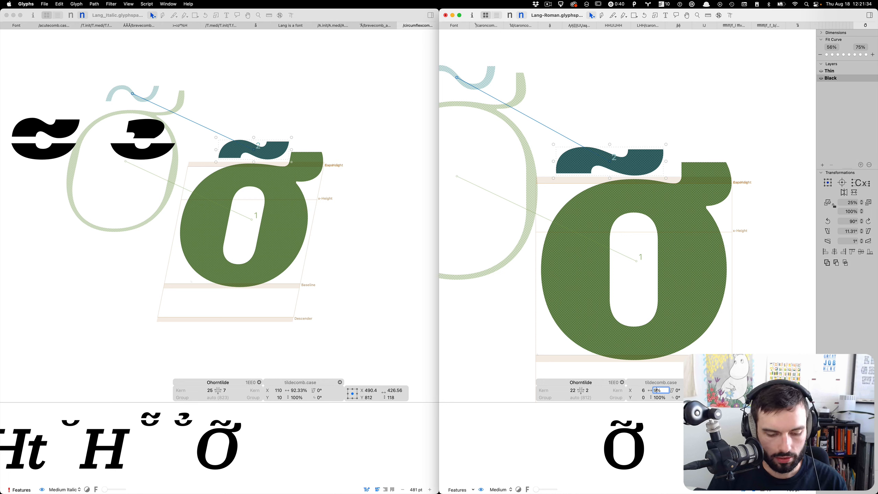
pyautogui.press('Return')
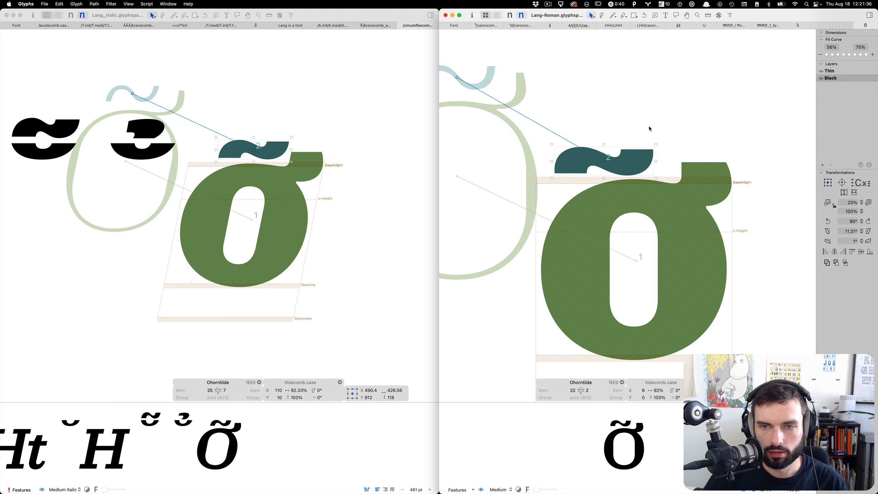
pyautogui.moveTo(638, 164); pyautogui.dragTo(664, 165)
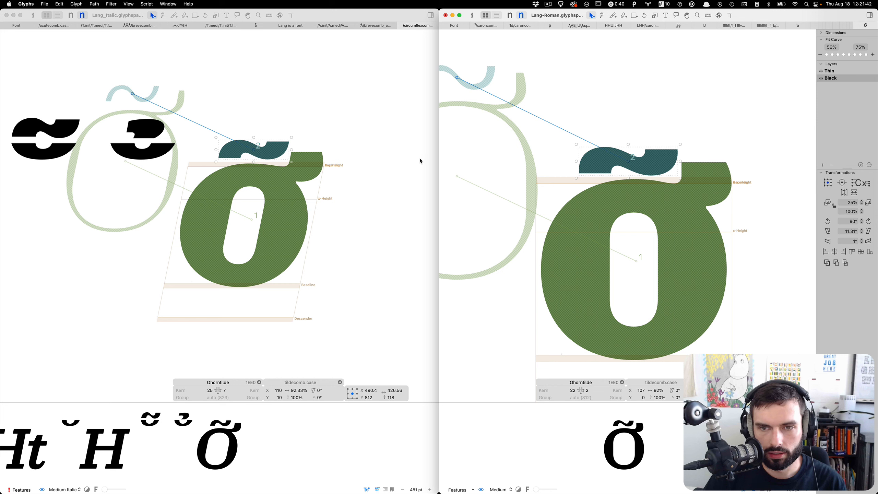
# Disable automatic alignment of the tilde in the Roman's Thin Ohorntilde and set its horizontal scale to 99%.
pyautogui.press('super+1')
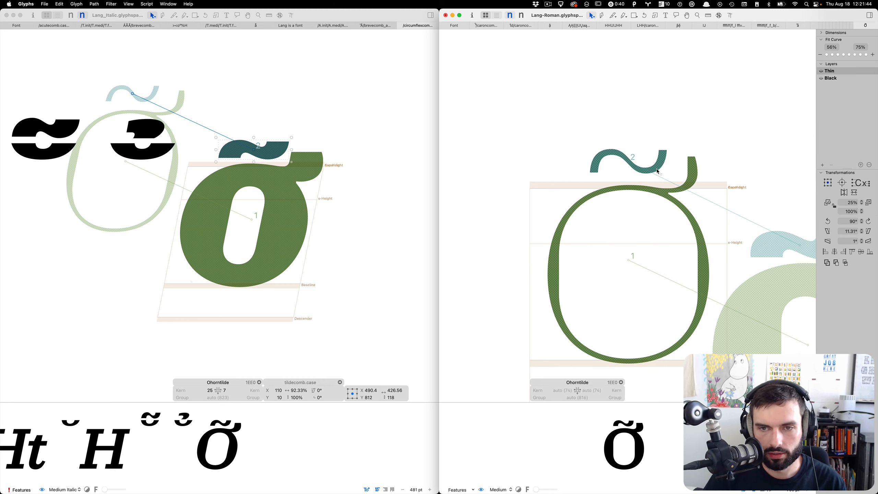
pyautogui.rightClick(657, 171)
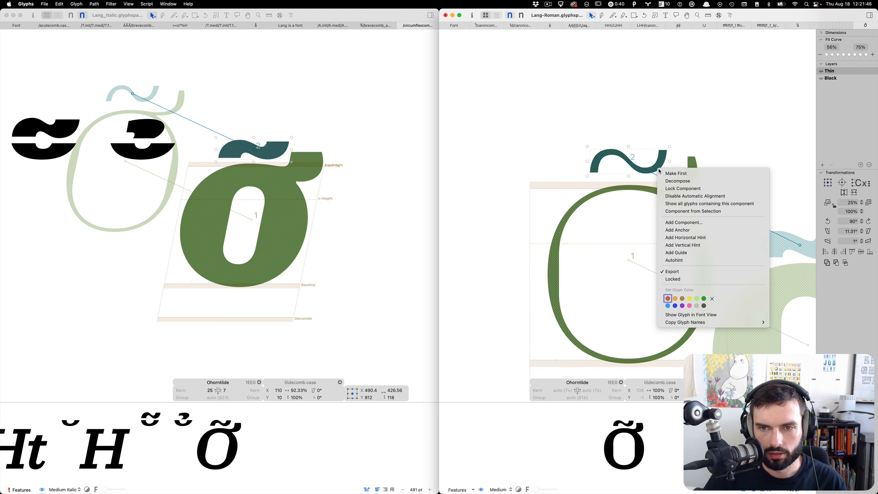
pyautogui.click(614, 289)
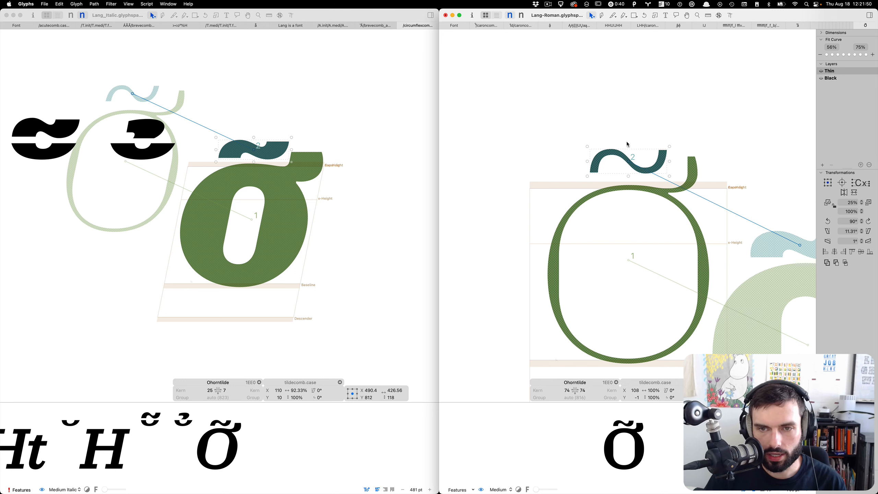
pyautogui.scroll(3, 627, 147)
pyautogui.doubleClick(608, 390)
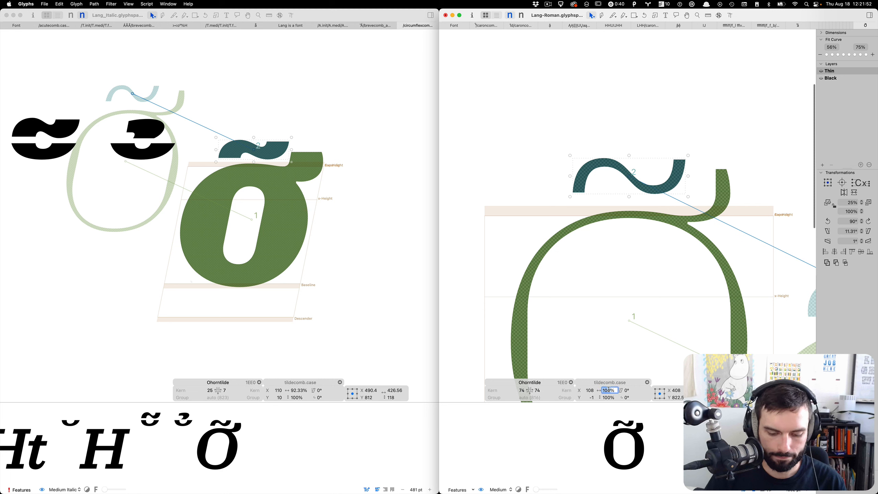
pyautogui.write('99')
pyautogui.press('Tab')
# Check the tilde's scaling in the Italic's Thin Ohorntilde and set the Roman Thin tilde's horizontal scale to 97%.
pyautogui.click(277, 289)
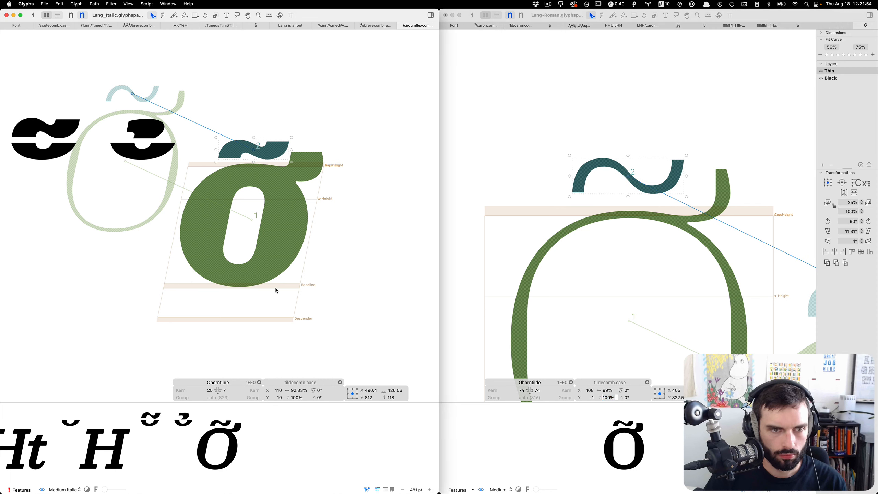
pyautogui.click(282, 297)
pyautogui.press('super+1')
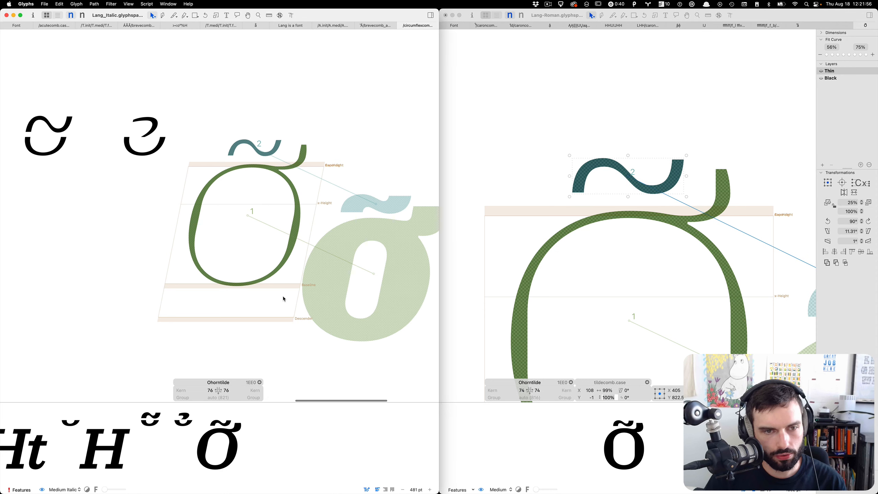
pyautogui.click(271, 154)
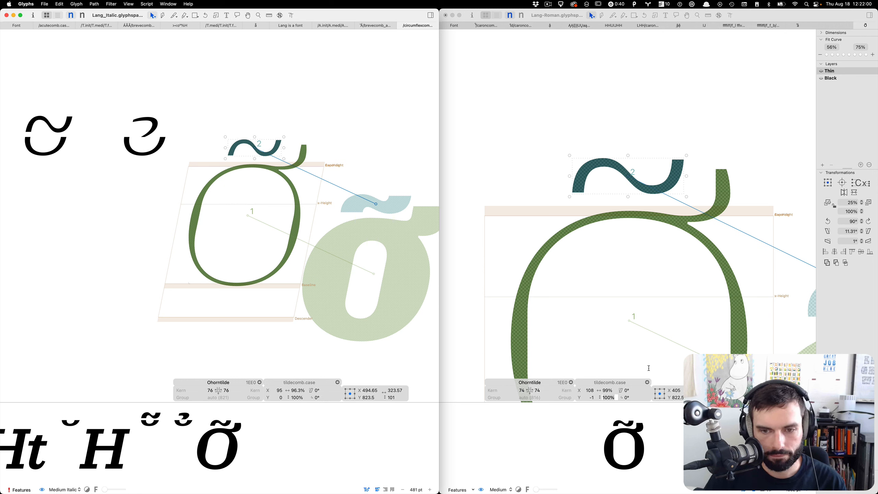
pyautogui.click(607, 390)
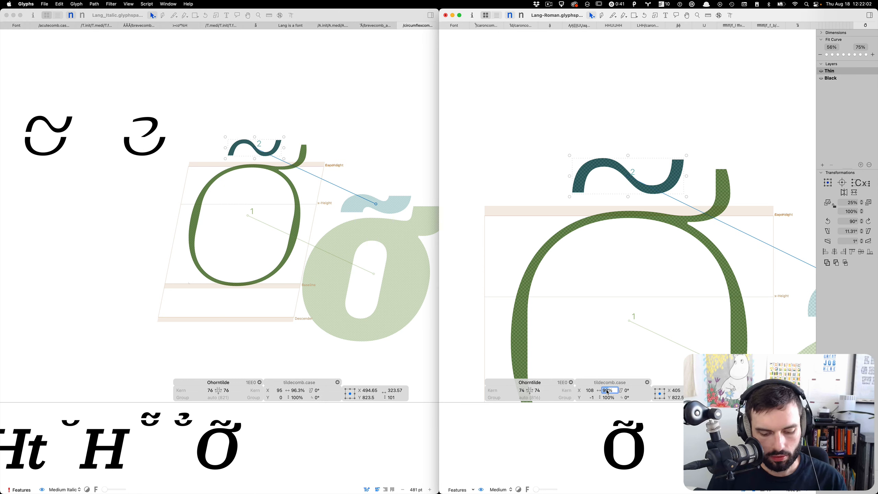
pyautogui.write('97')
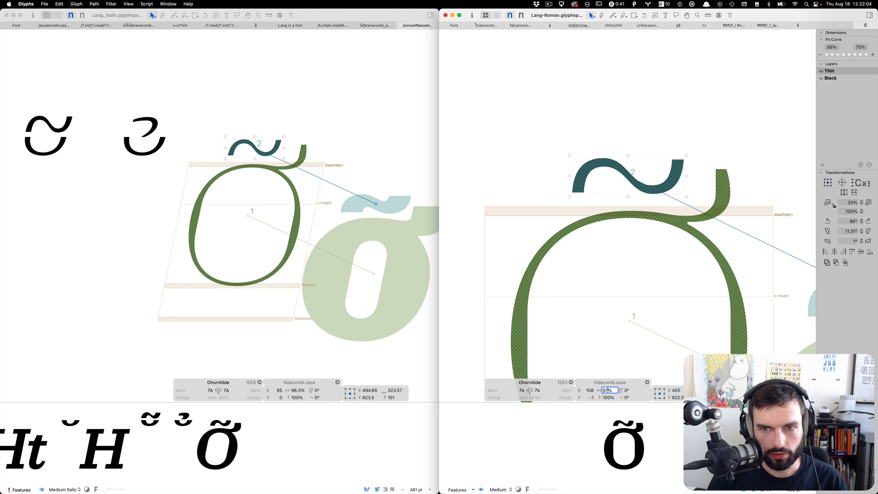
pyautogui.press('Tab')
pyautogui.click(660, 284)
# Add a vertical guide through the centre of the Roman's Thin Ohorntilde and nudge its tilde right to X 117.
pyautogui.scroll(-5, 616, 191)
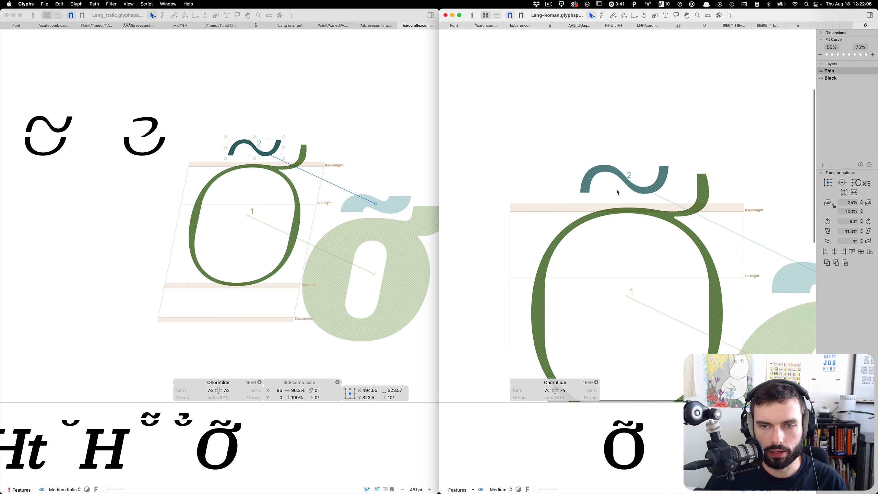
pyautogui.click(650, 184)
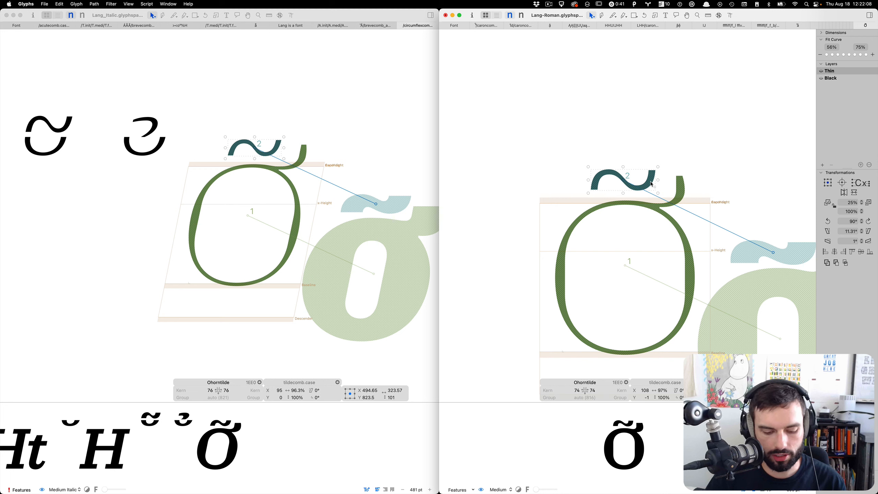
pyautogui.press('super+alt+g')
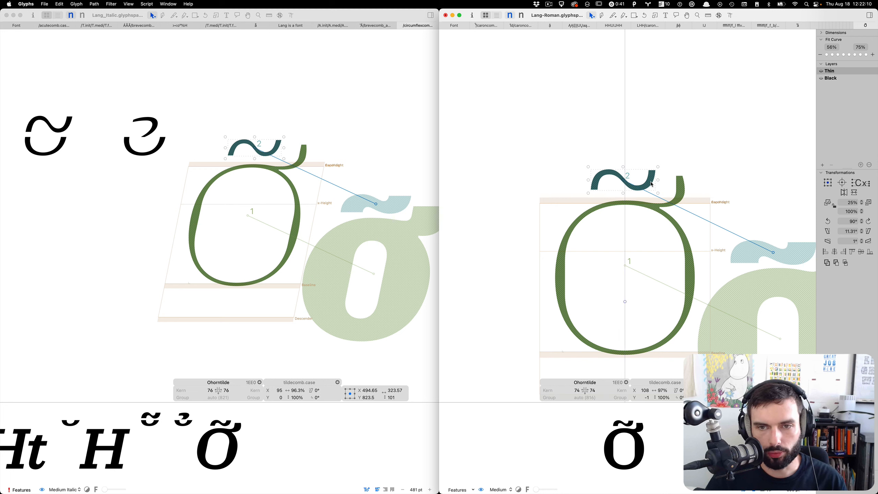
pyautogui.press('Right')
pyautogui.press('Right')
pyautogui.press('Right')
pyautogui.press('Right')
pyautogui.press('Right')
pyautogui.press('Right')
pyautogui.press('Right')
pyautogui.press('Right')
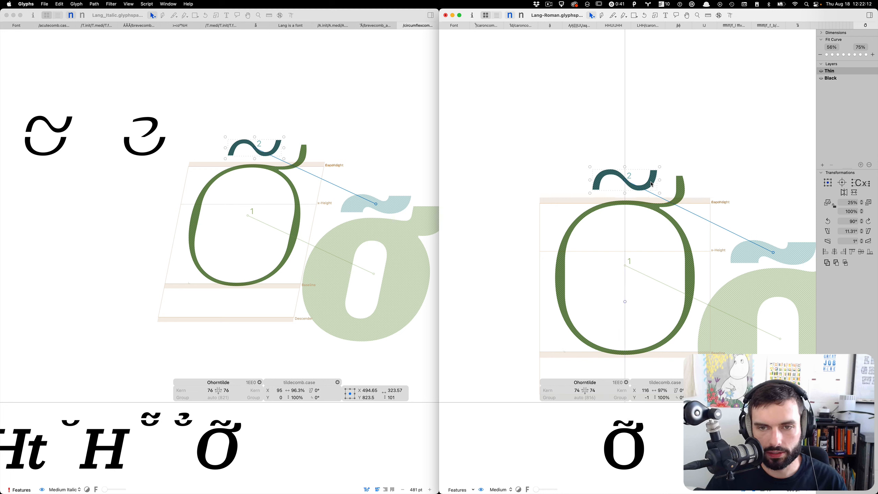
pyautogui.press('Right')
# Open tildecomb.case from the Black Ohorntilde in both the Roman and the Italic to compare their outlines.
pyautogui.scroll(-3, 681, 220)
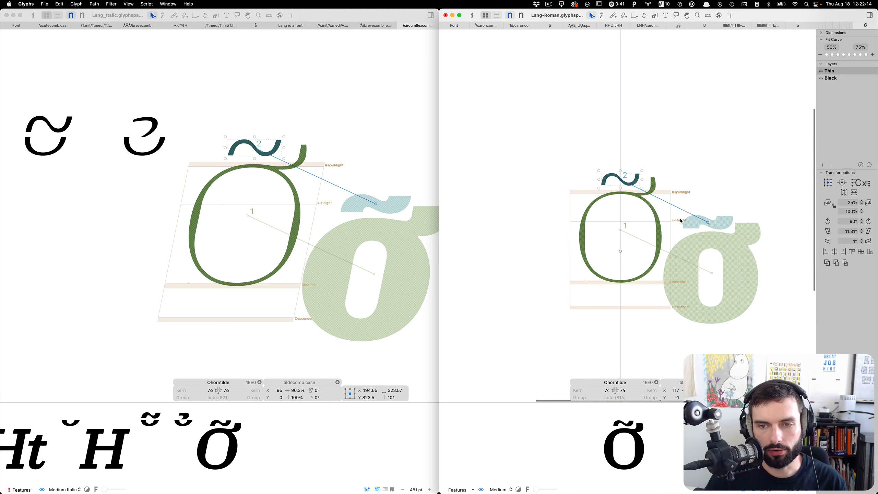
pyautogui.press('super+2')
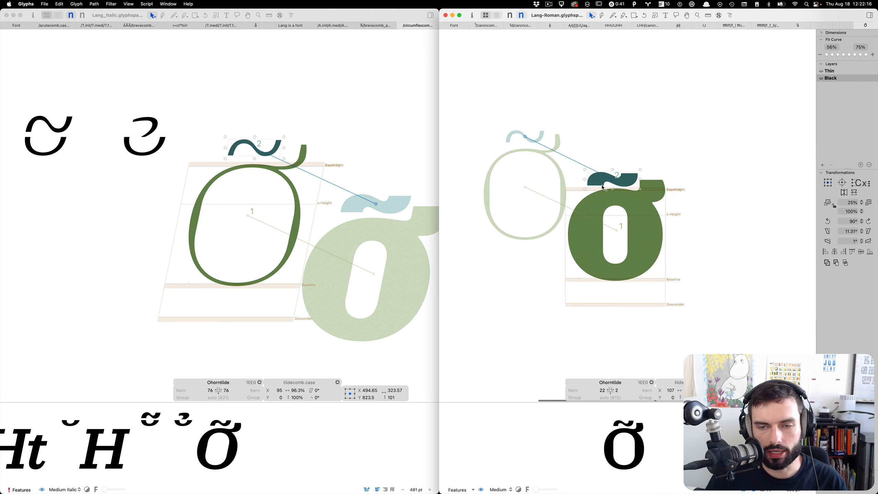
pyautogui.scroll(3, 603, 187)
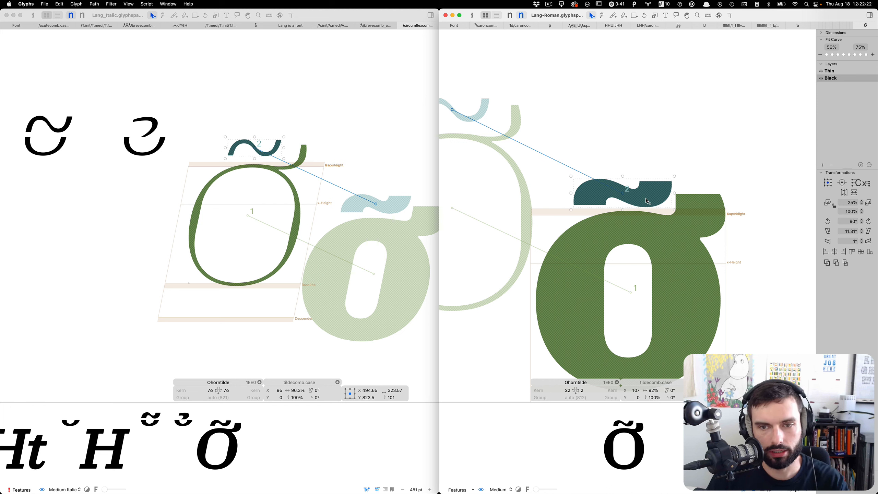
pyautogui.click(648, 282)
pyautogui.scroll(3, 647, 176)
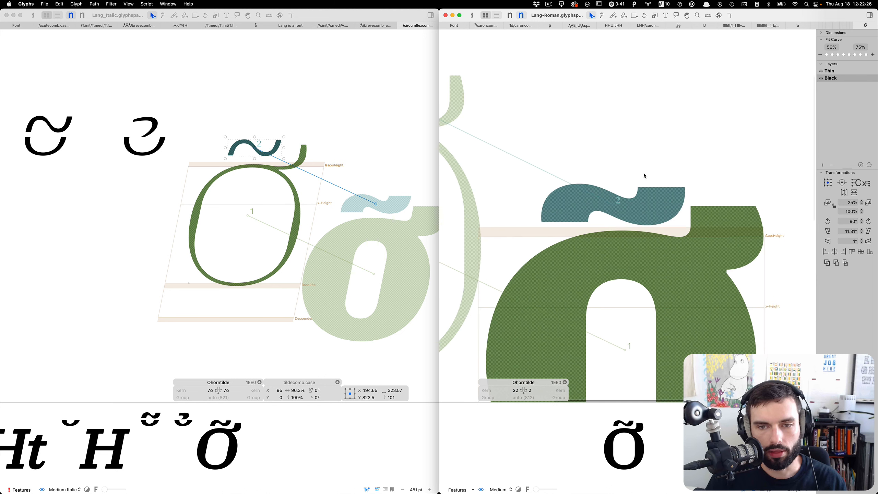
pyautogui.doubleClick(640, 210)
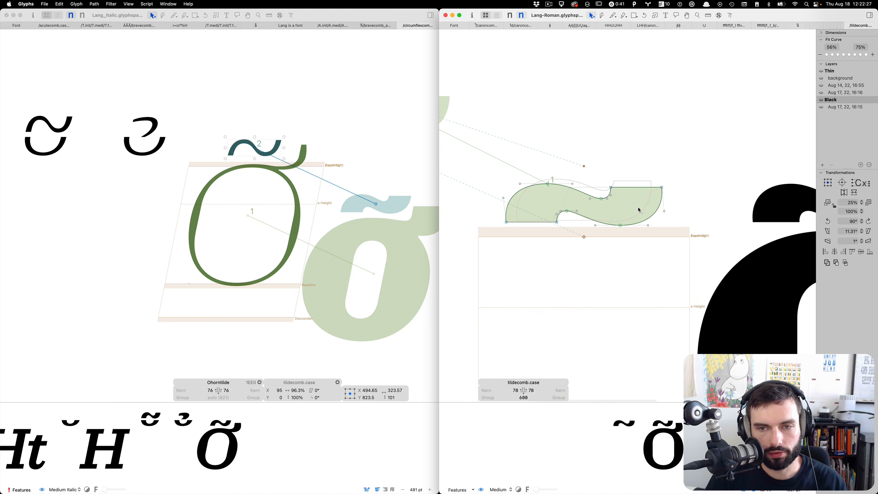
pyautogui.click(273, 192)
pyautogui.press('super+2')
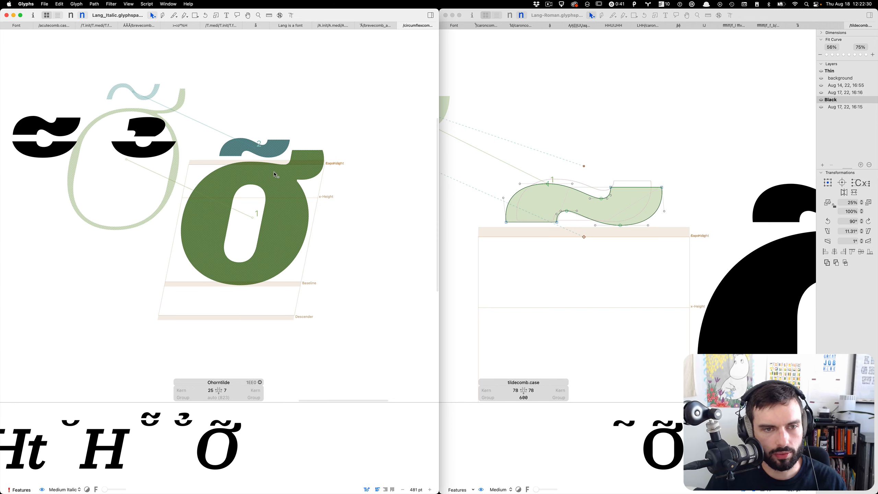
pyautogui.doubleClick(277, 154)
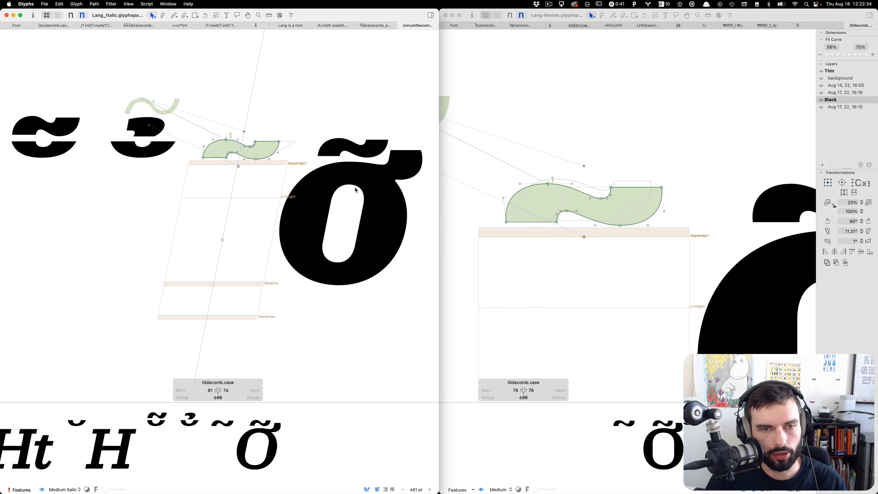
pyautogui.scroll(5, 322, 148)
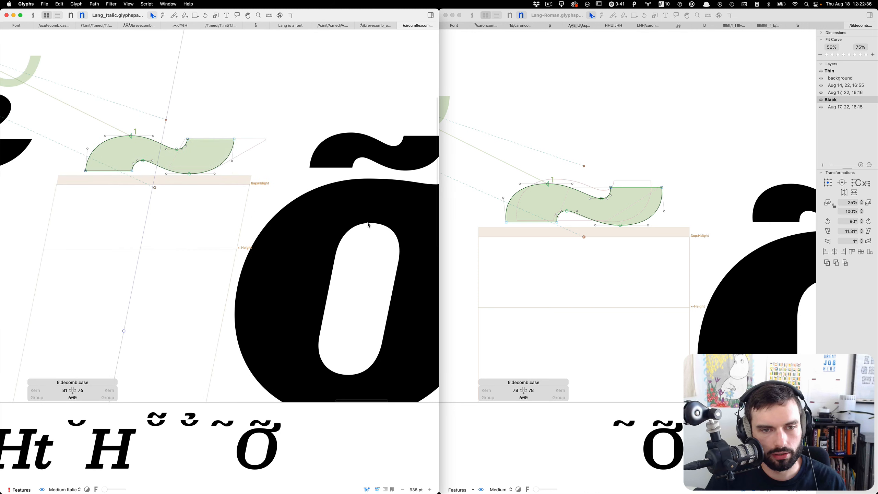
# Return to the Italic's Black Ohorntilde and lower its tilde component to Y 0.
pyautogui.doubleClick(368, 244)
pyautogui.click(388, 161)
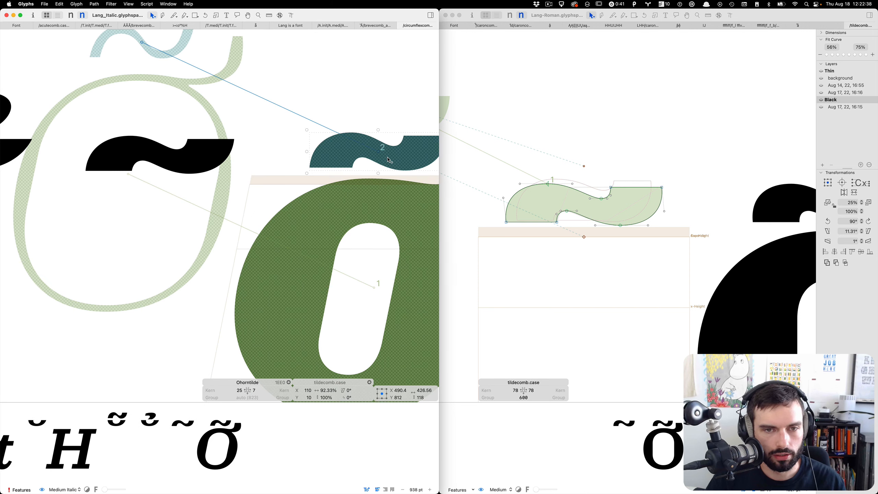
pyautogui.hscroll(3, 389, 161)
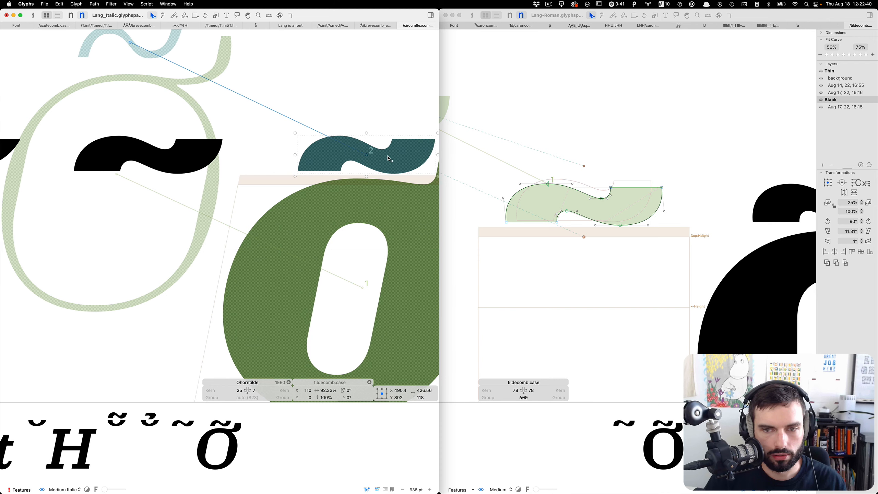
# Overlay a copy of the Roman's Black tilde outline on the Italic's Ohorntilde for comparison and delete the pasted outline.
pyautogui.click(572, 258)
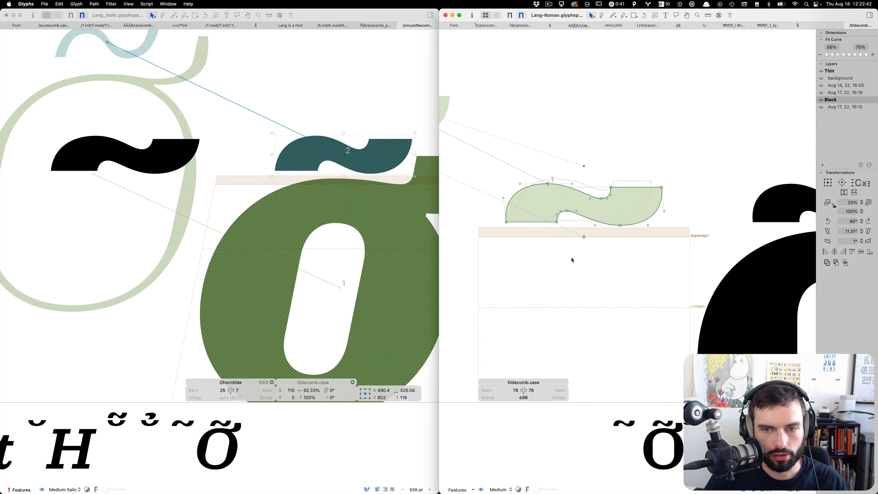
pyautogui.press('a')
pyautogui.press('super+a')
pyautogui.press('super+c')
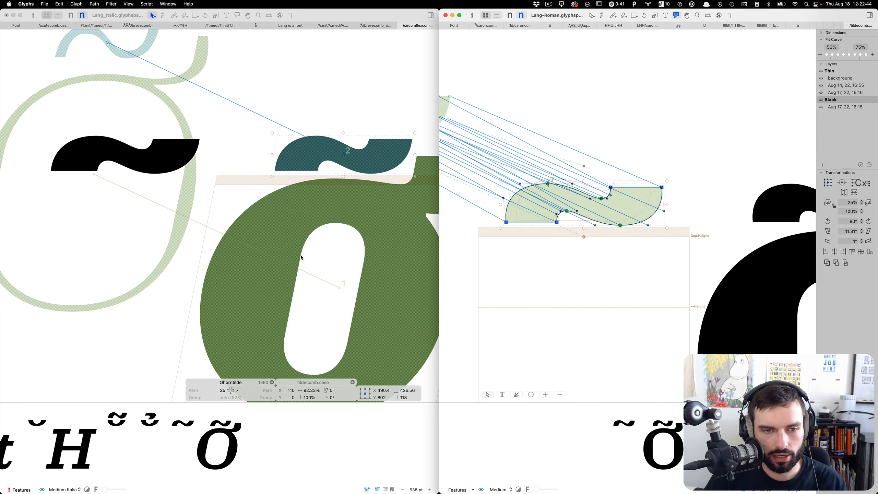
pyautogui.click(323, 252)
pyautogui.press('super+v')
pyautogui.scroll(5, 367, 152)
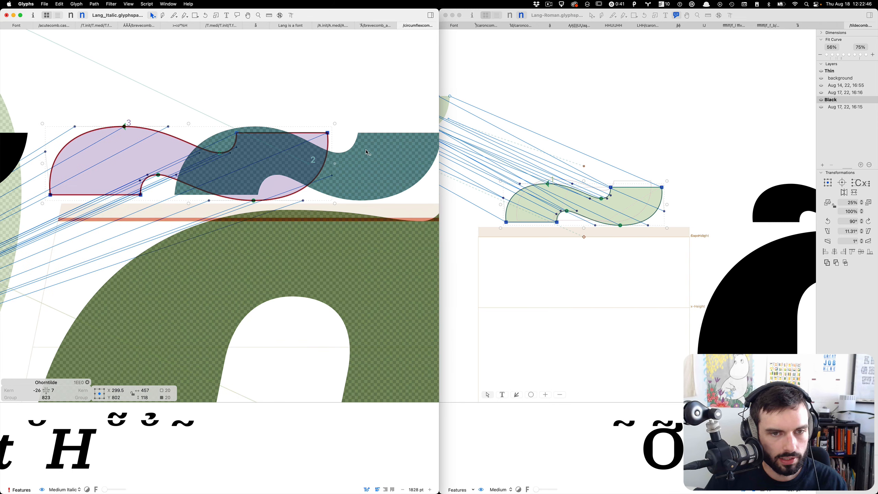
pyautogui.press('super+Right')
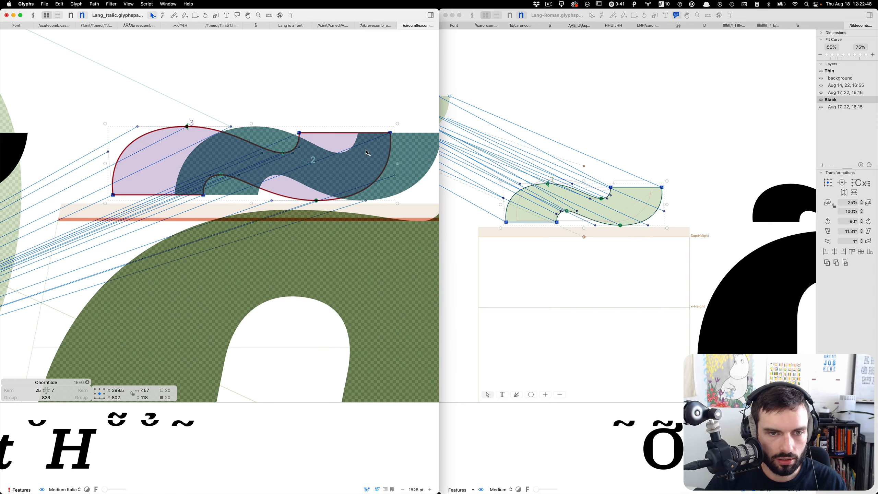
pyautogui.press('BackSpace')
# Save the Italic file and close the Roman's Ohorntilde view to return to its glyph overview.
pyautogui.scroll(-10, 367, 154)
pyautogui.press('super+s')
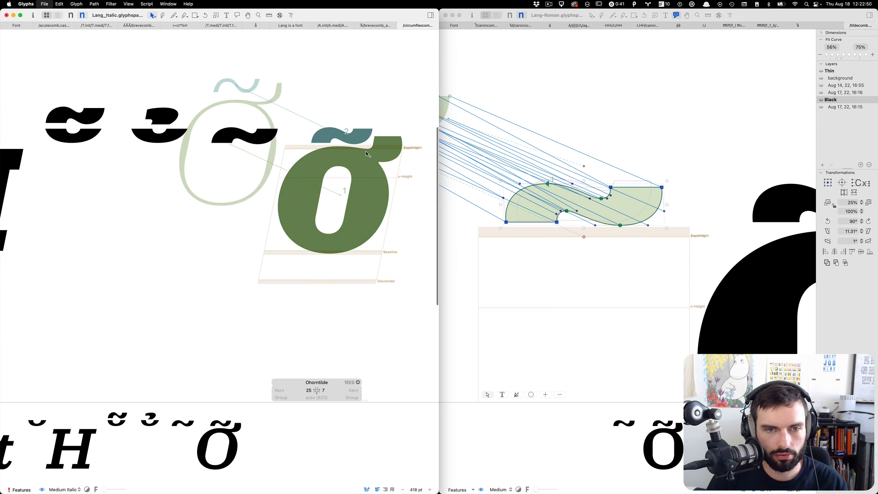
pyautogui.click(606, 309)
pyautogui.press('t')
pyautogui.scroll(-10, 607, 272)
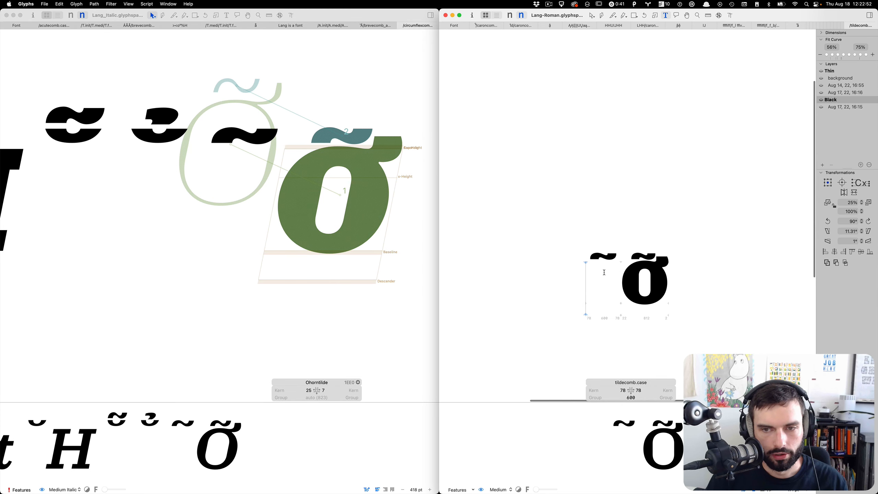
pyautogui.press('super+w')
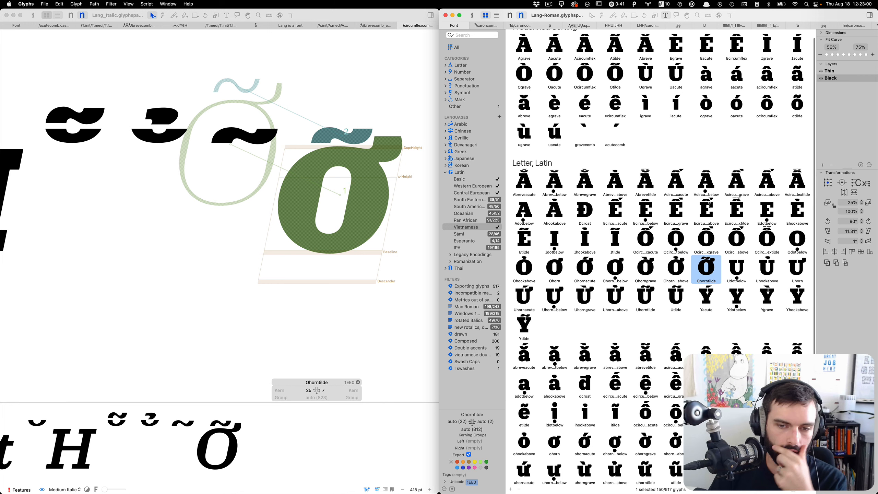
pyautogui.scroll(-3, 718, 218)
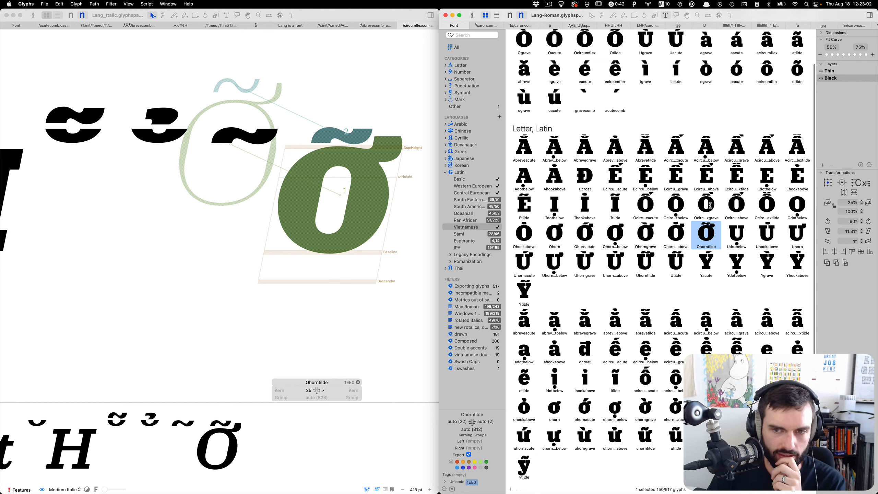
# Show the Italic's Vietnamese glyph set in its font overview and compare its Black accented letters with the Roman's.
pyautogui.click(649, 146)
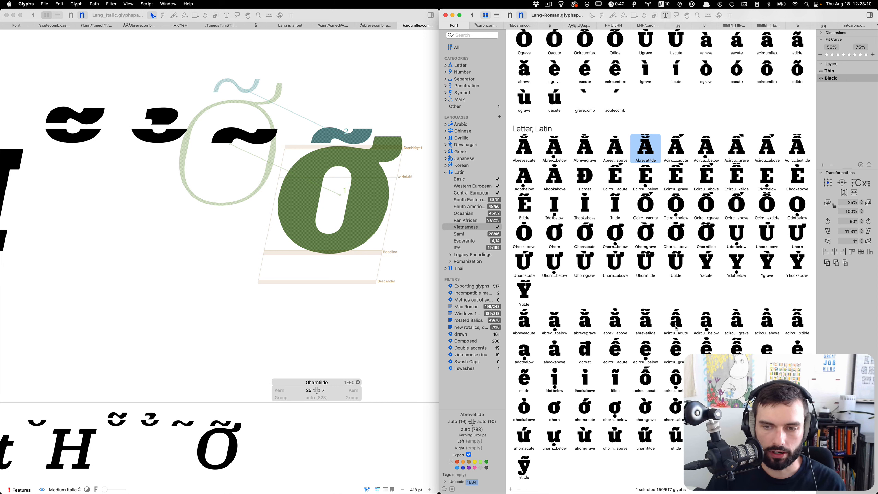
pyautogui.scroll(-3, 675, 328)
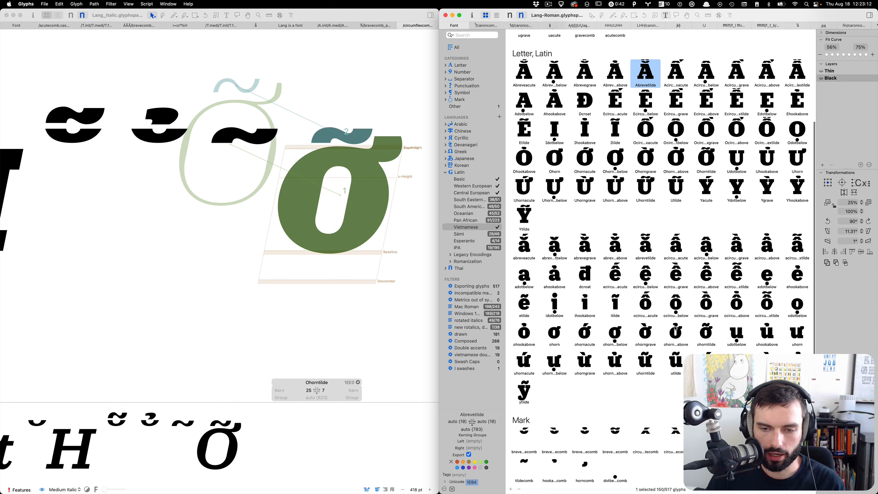
pyautogui.click(299, 335)
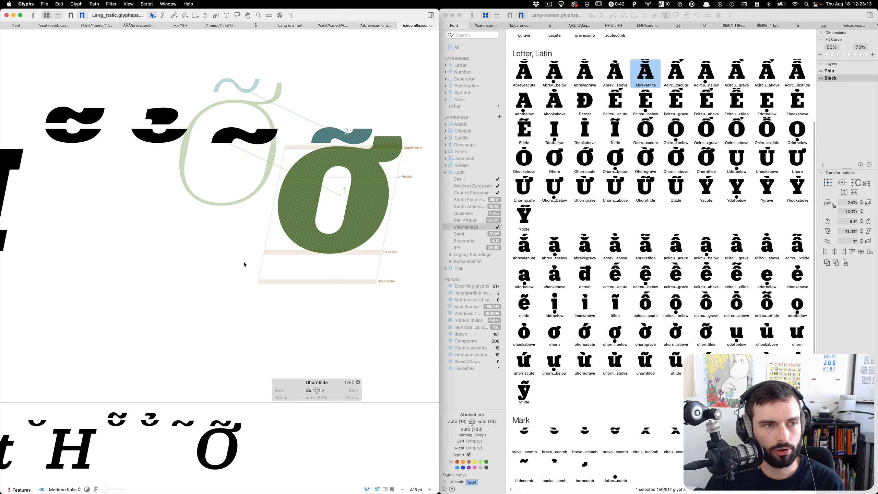
pyautogui.click(29, 27)
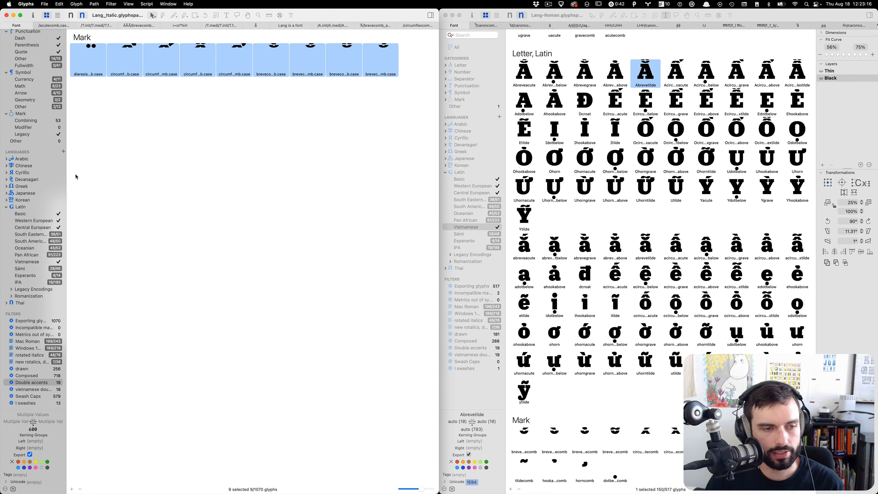
pyautogui.click(25, 262)
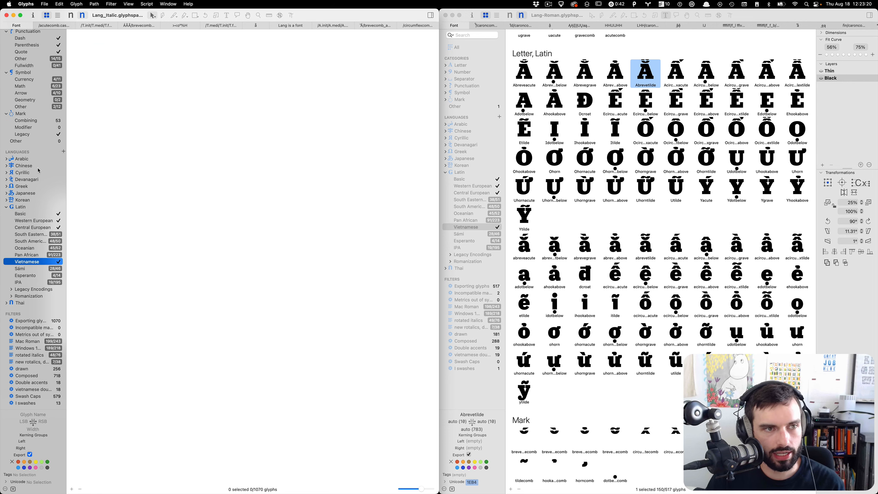
pyautogui.scroll(4, 40, 171)
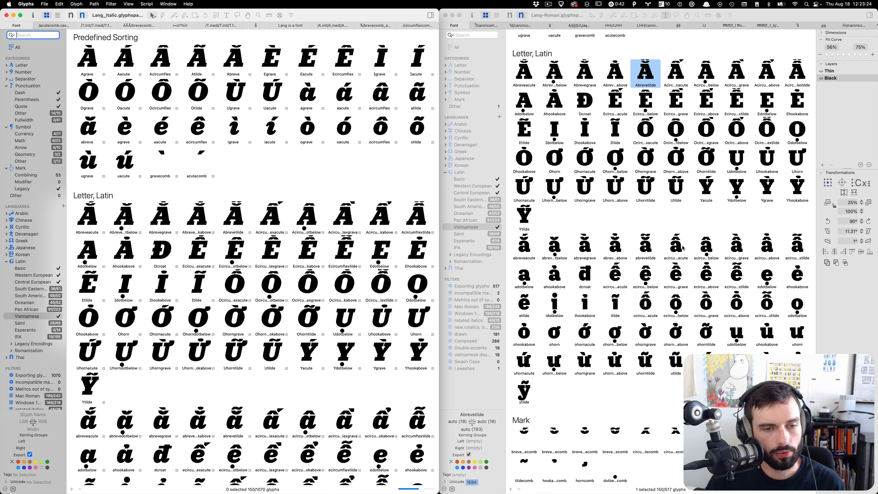
pyautogui.scroll(-5, 216, 291)
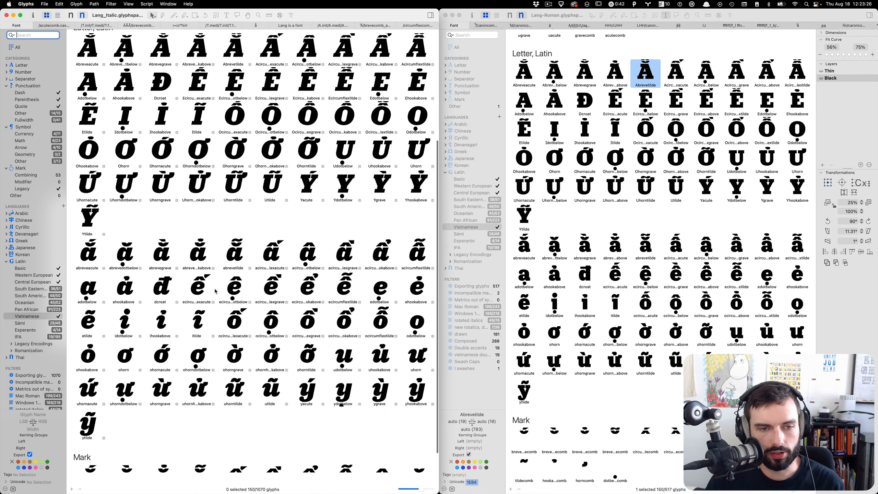
pyautogui.scroll(-1, 216, 291)
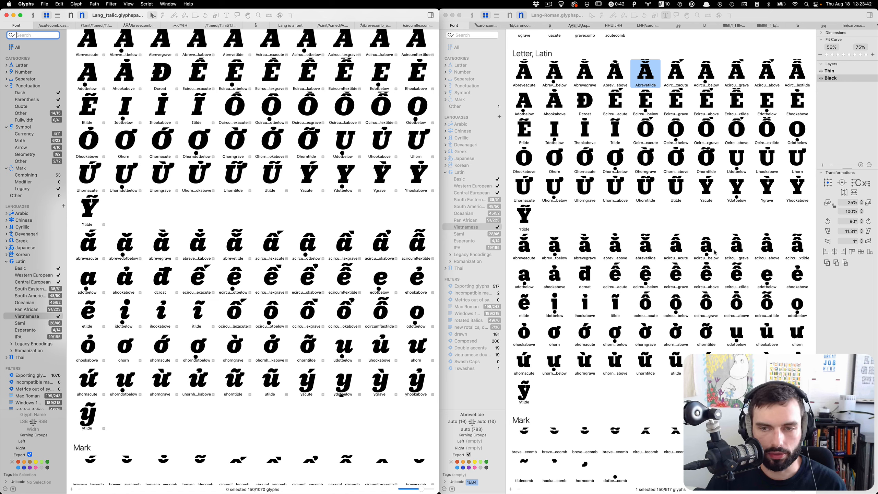
# Switch the Roman's glyph overview to the Thin master and check the accents across its Vietnamese letters.
pyautogui.click(712, 229)
pyautogui.press('super+1')
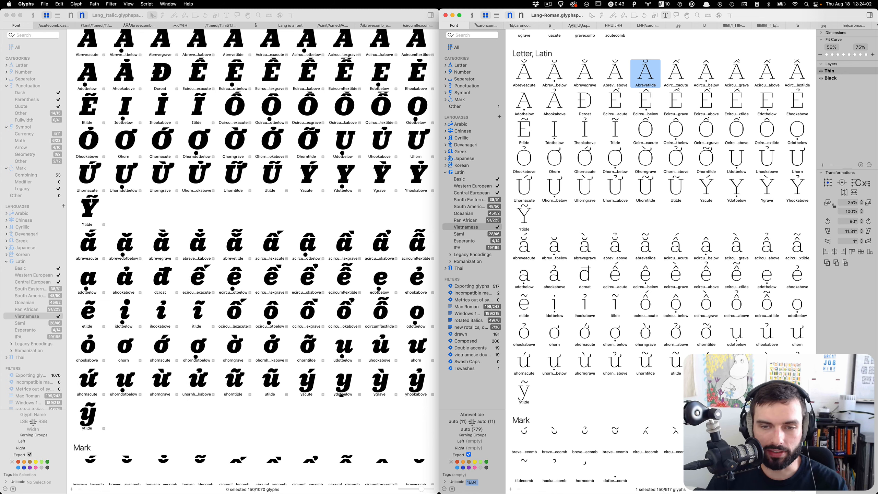
pyautogui.scroll(-1, 653, 307)
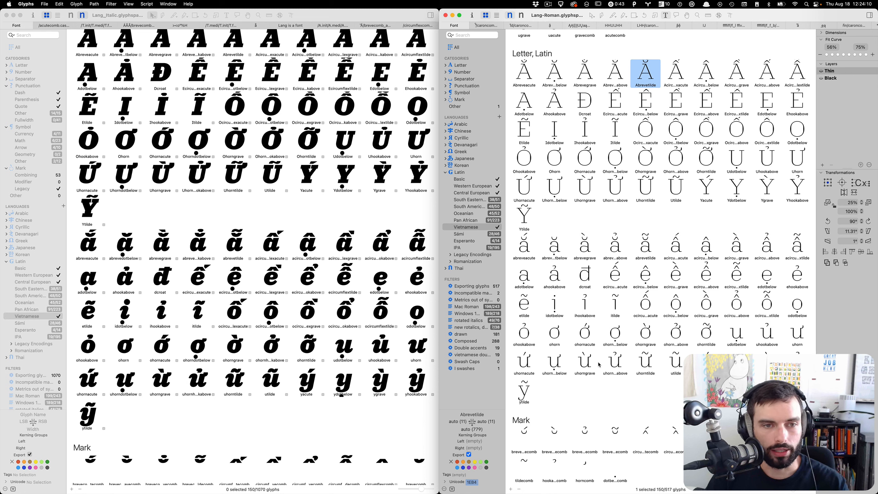
pyautogui.scroll(3, 692, 335)
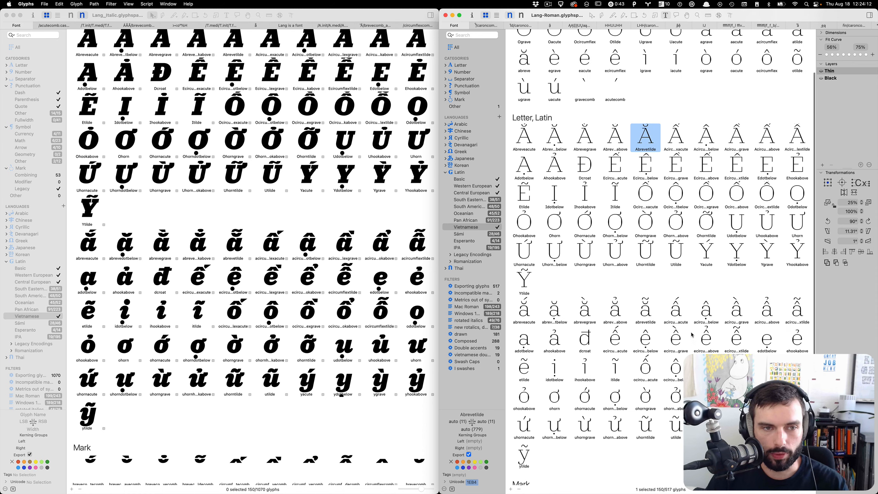